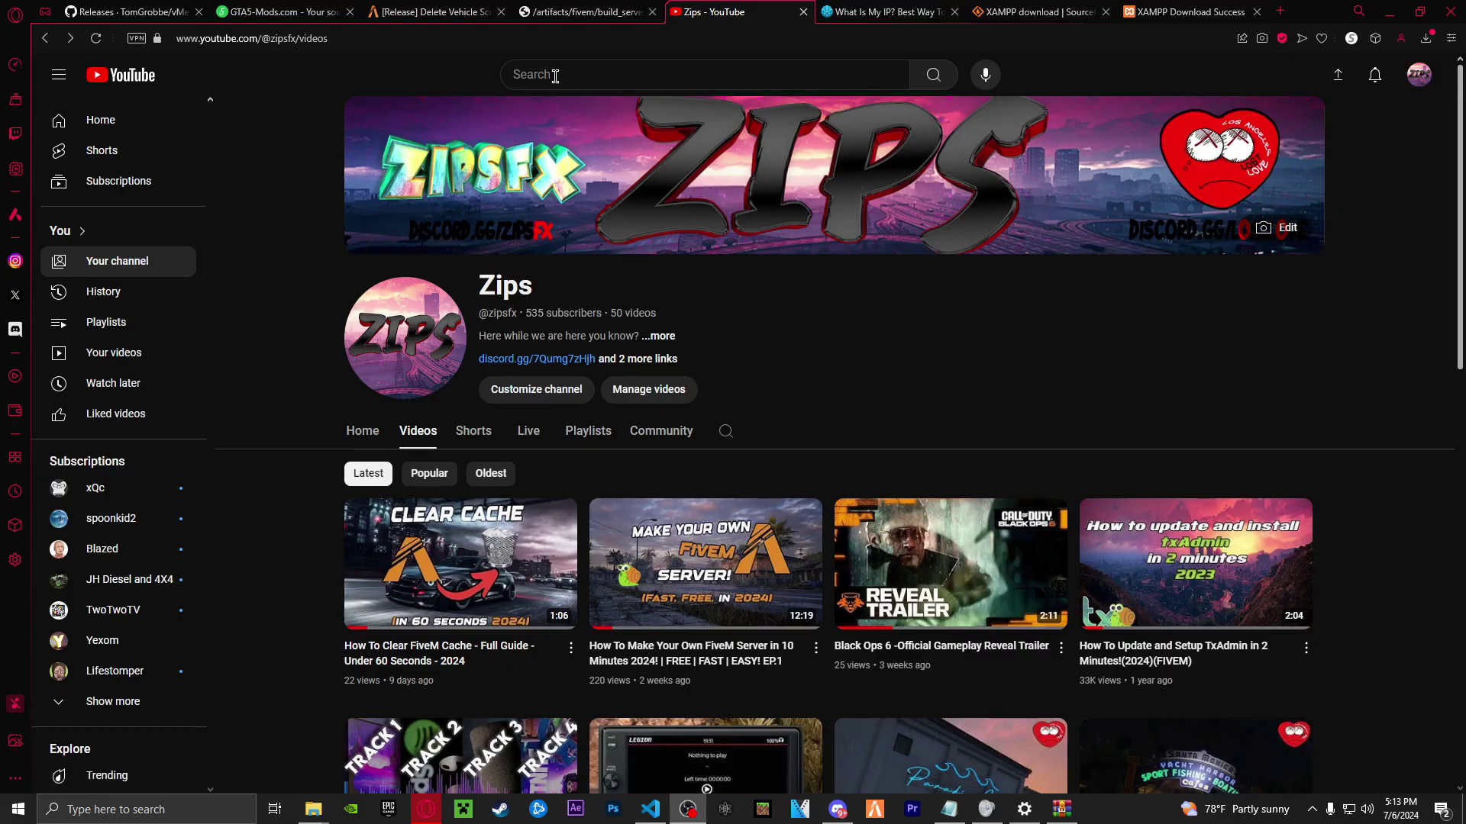
# Download the LATEST RECOMMENDED (7290) Windows server build as server.7z from runtime.fivem.net
pyautogui.click(583, 17)
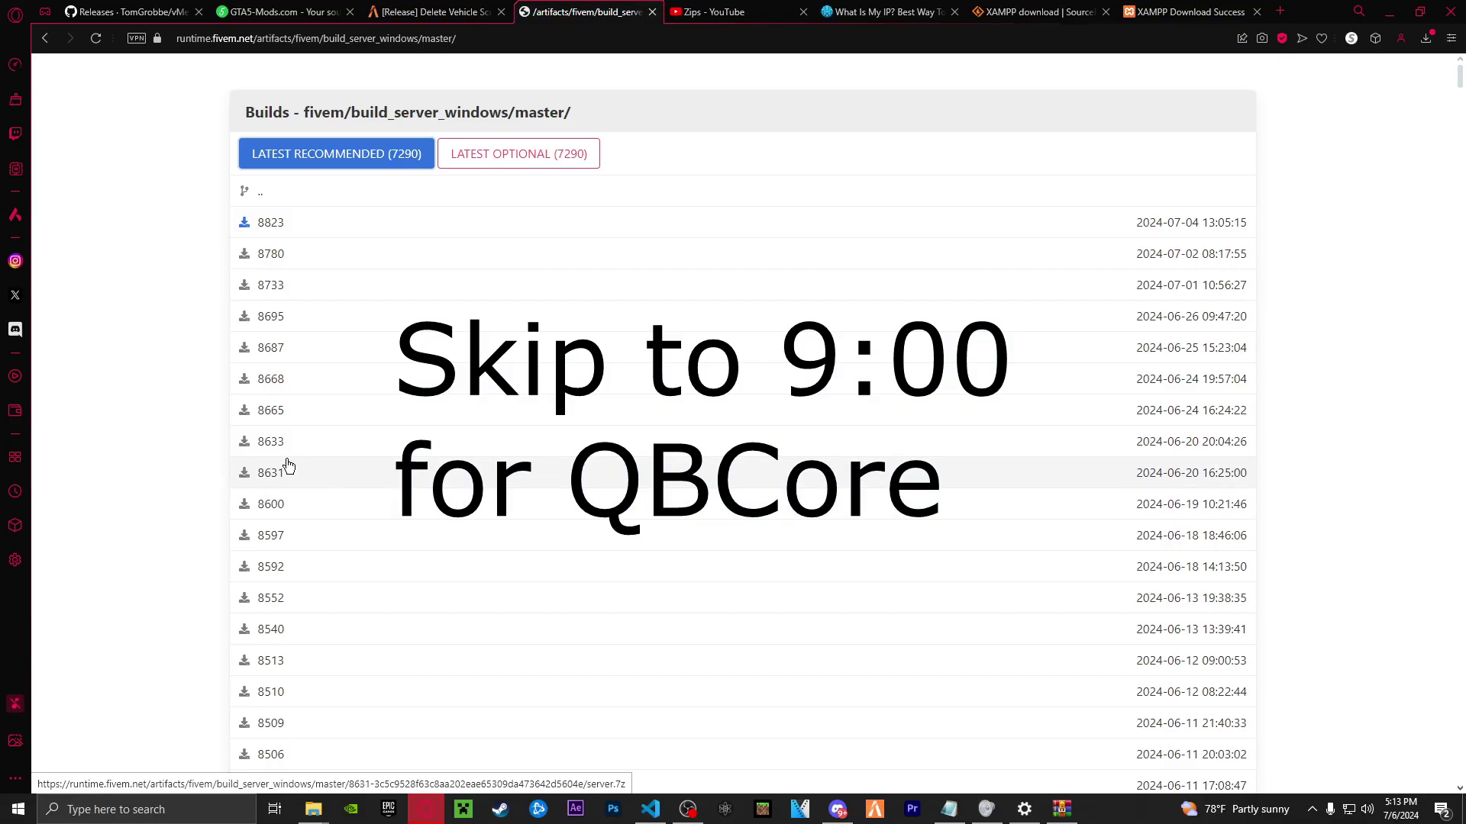
pyautogui.click(355, 176)
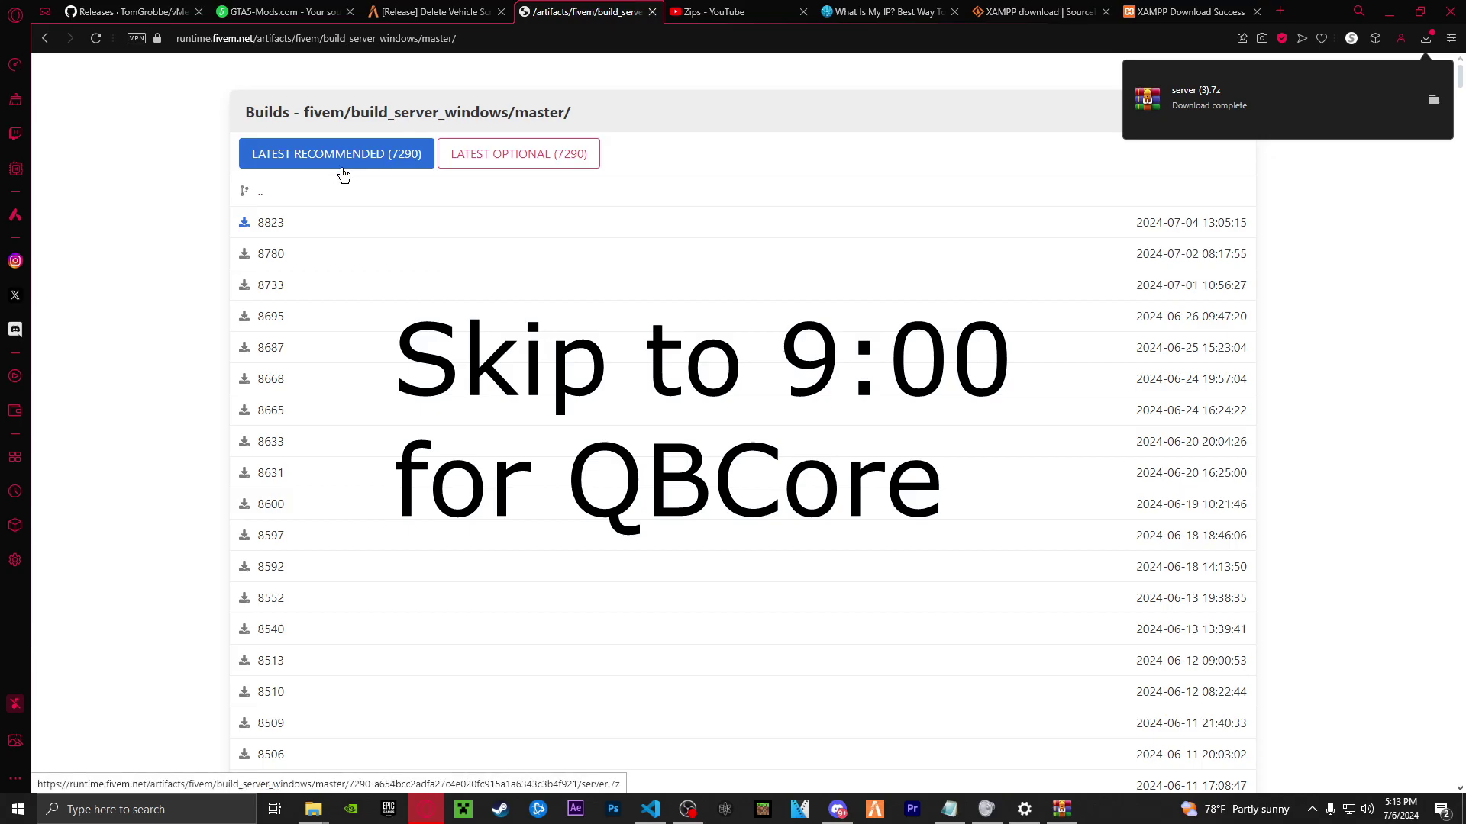
pyautogui.scroll(-2, 252, 553)
pyautogui.scroll(2, 298, 548)
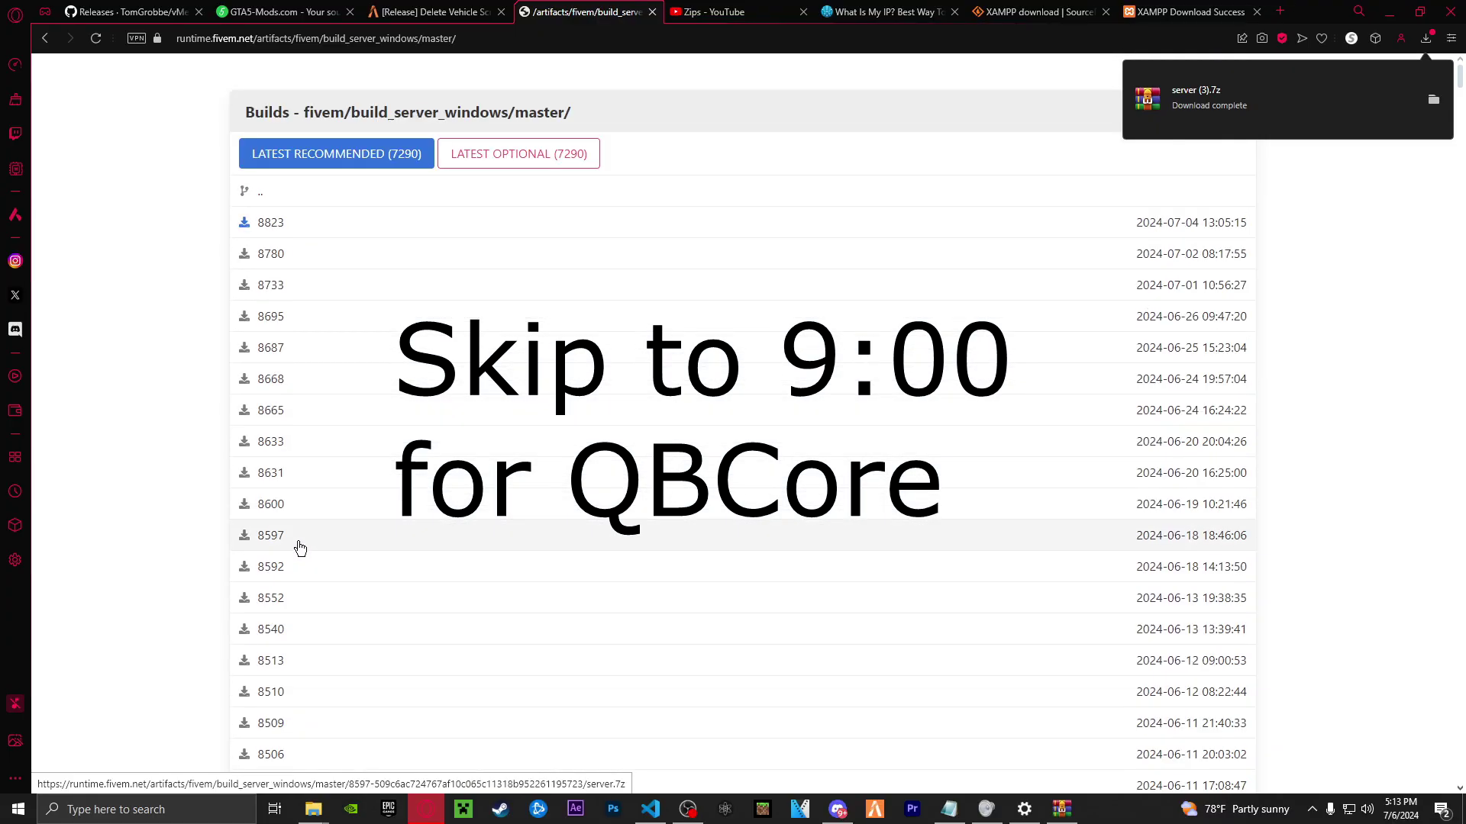
# Open the downloaded server (3).7z archive from the Downloads folder
pyautogui.moveTo(313, 809)
pyautogui.click(221, 744)
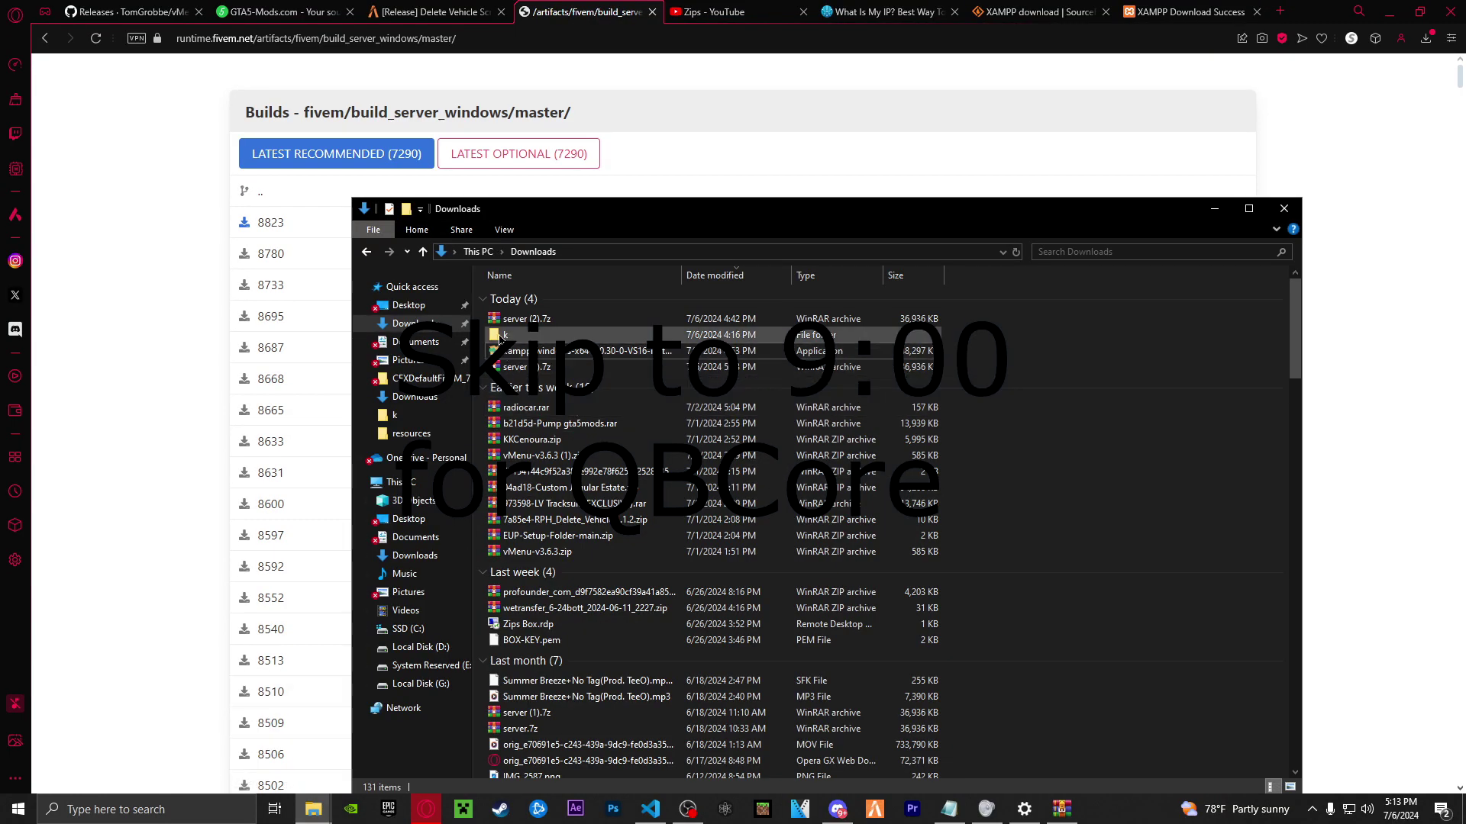
pyautogui.click(553, 367)
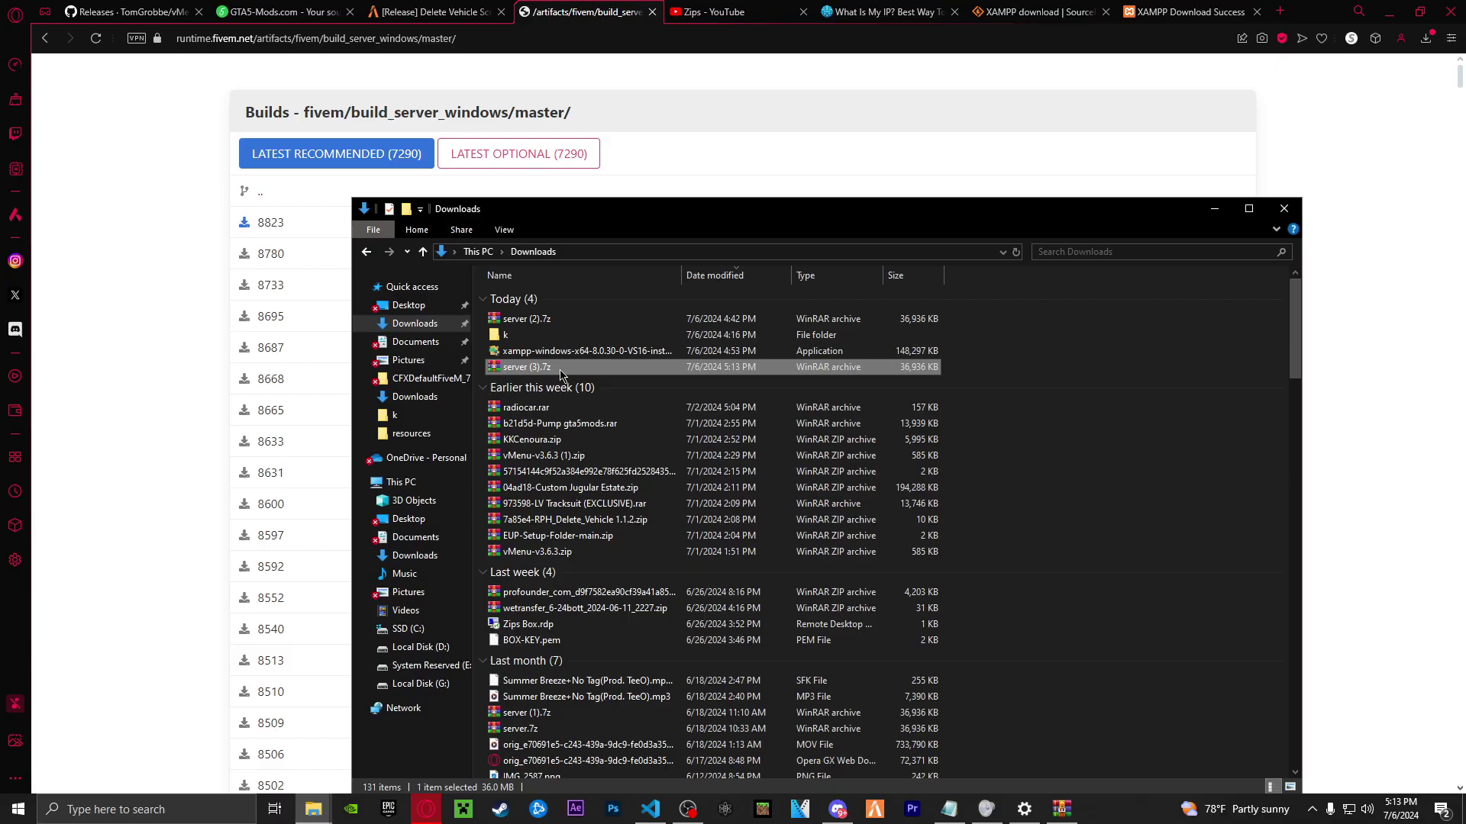
pyautogui.doubleClick(560, 370)
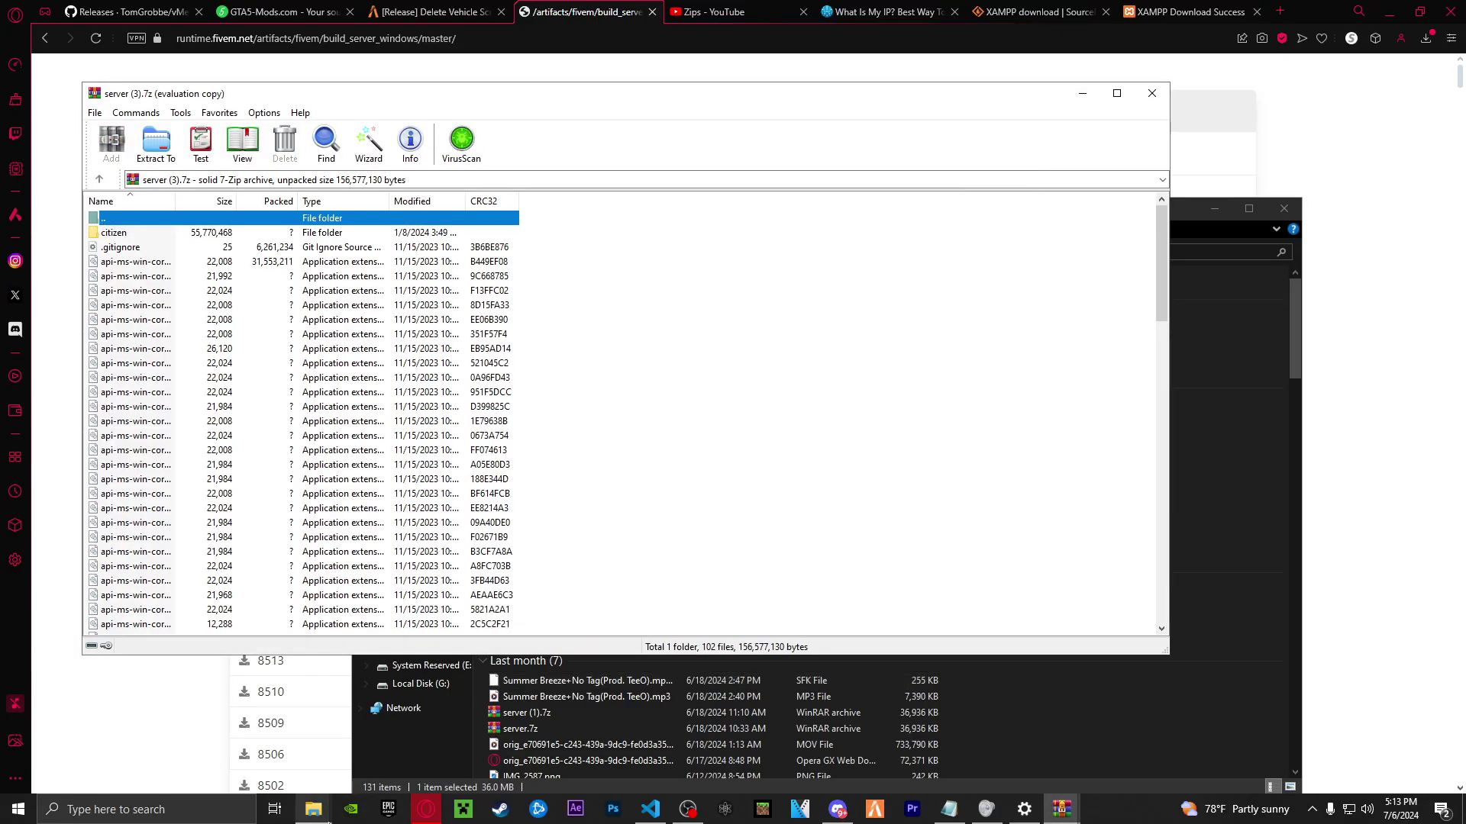
# Create a new folder named 'server' in Desktop > ESX Test Server and open it
pyautogui.moveTo(328, 809)
pyautogui.click(458, 733)
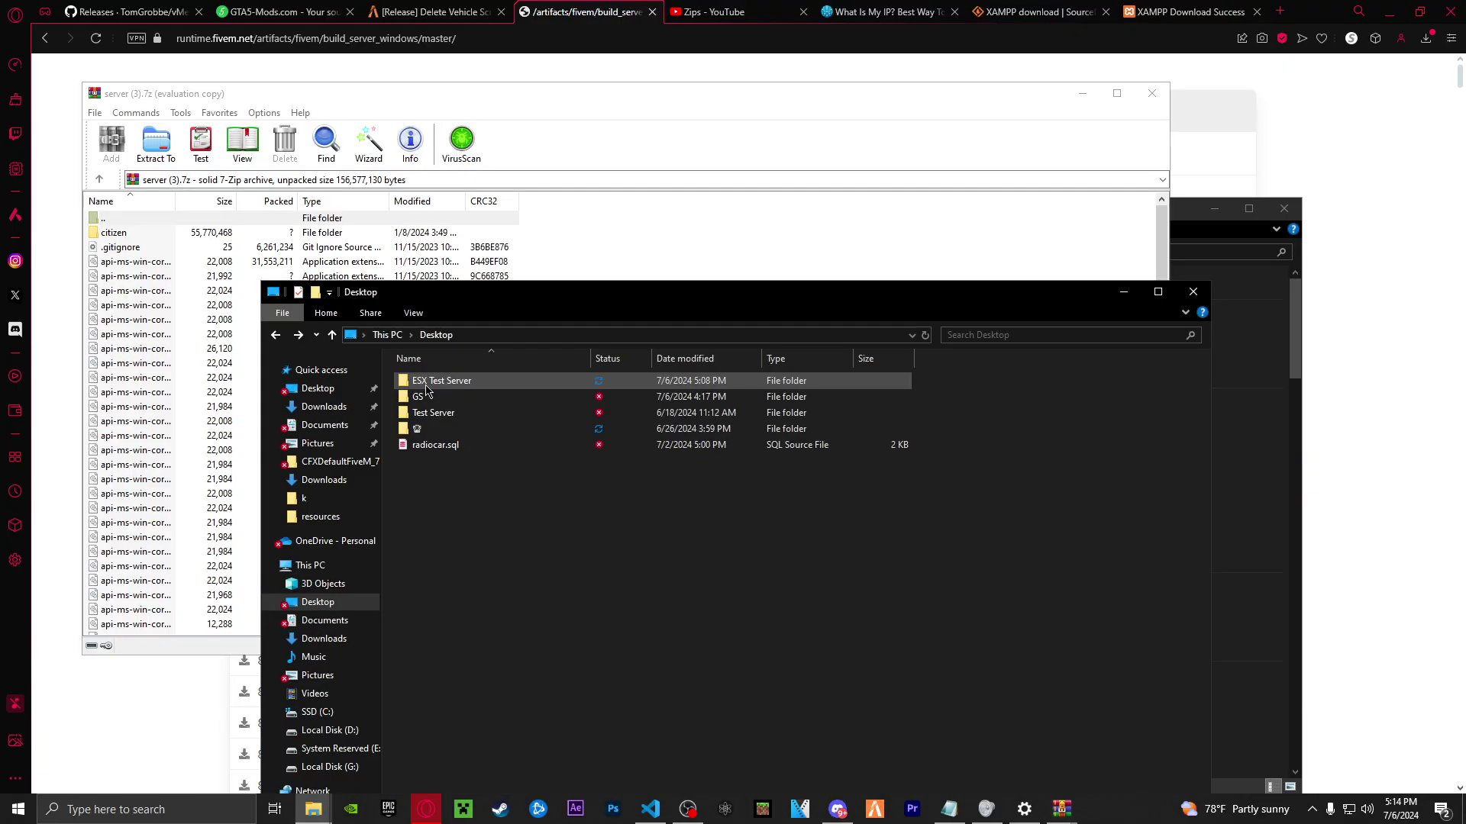
pyautogui.doubleClick(485, 386)
pyautogui.rightClick(470, 400)
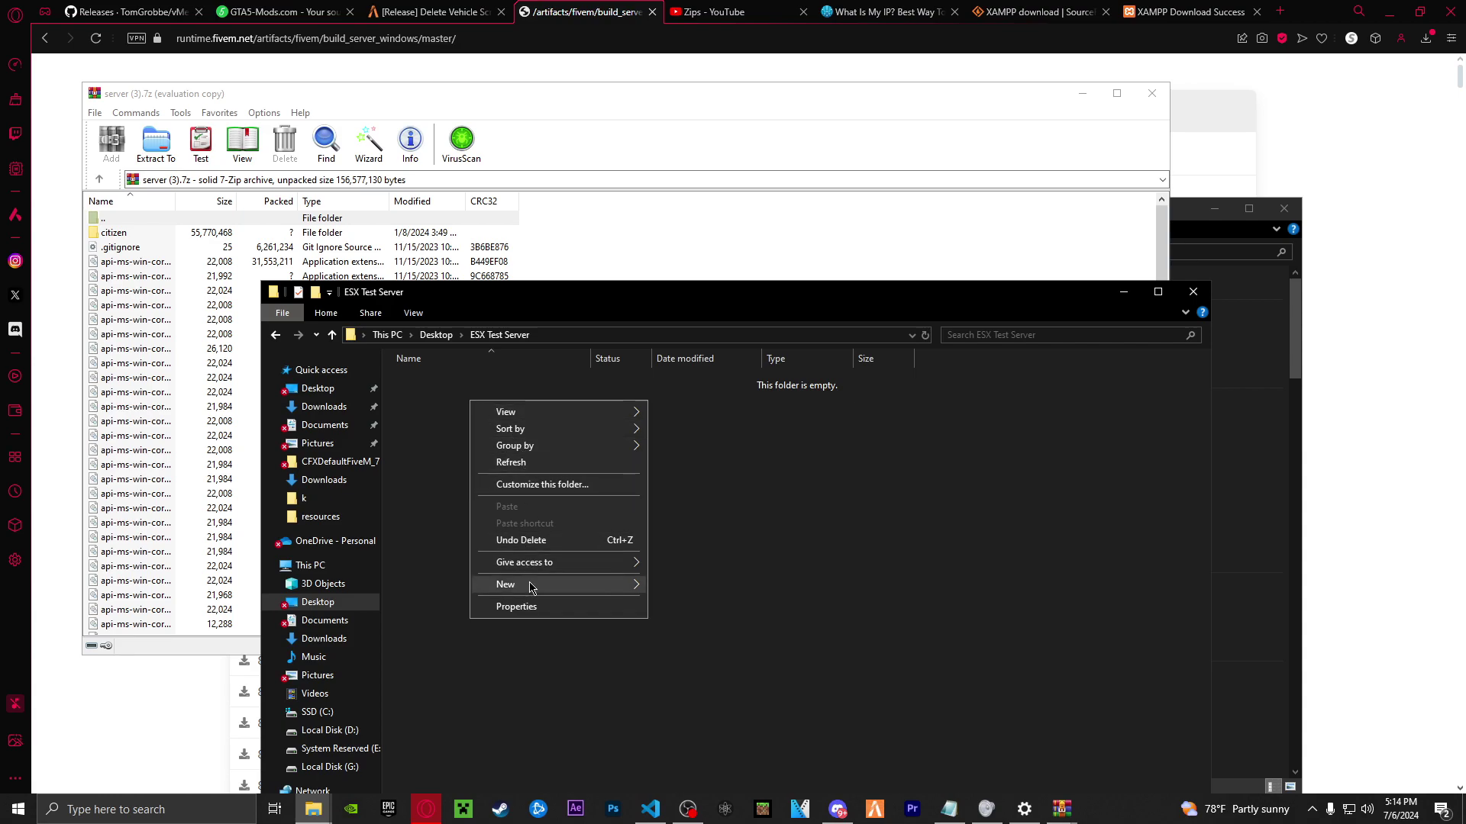
pyautogui.moveTo(532, 586)
pyautogui.click(691, 591)
pyautogui.write('server')
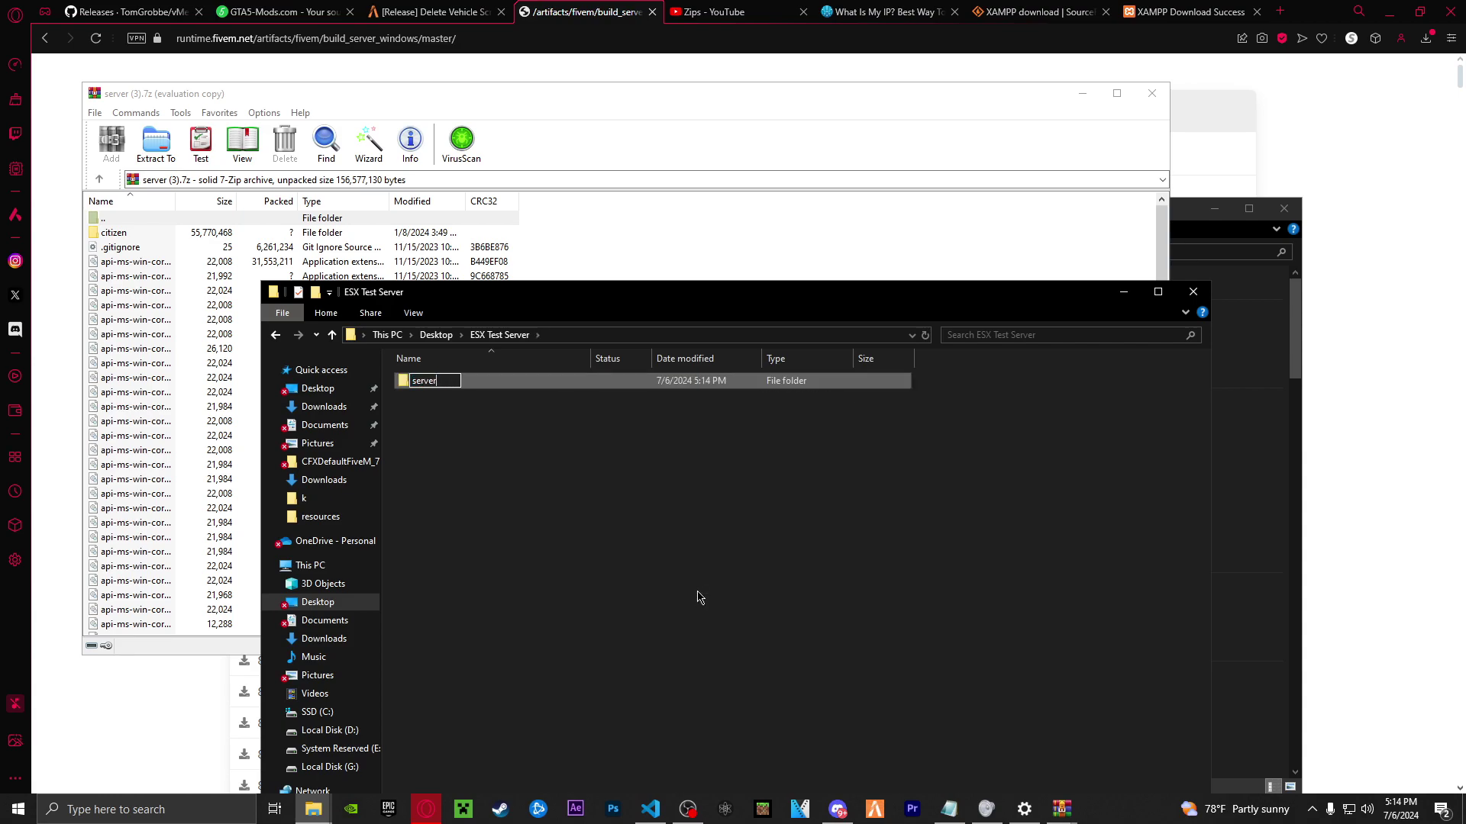
pyautogui.press('Return')
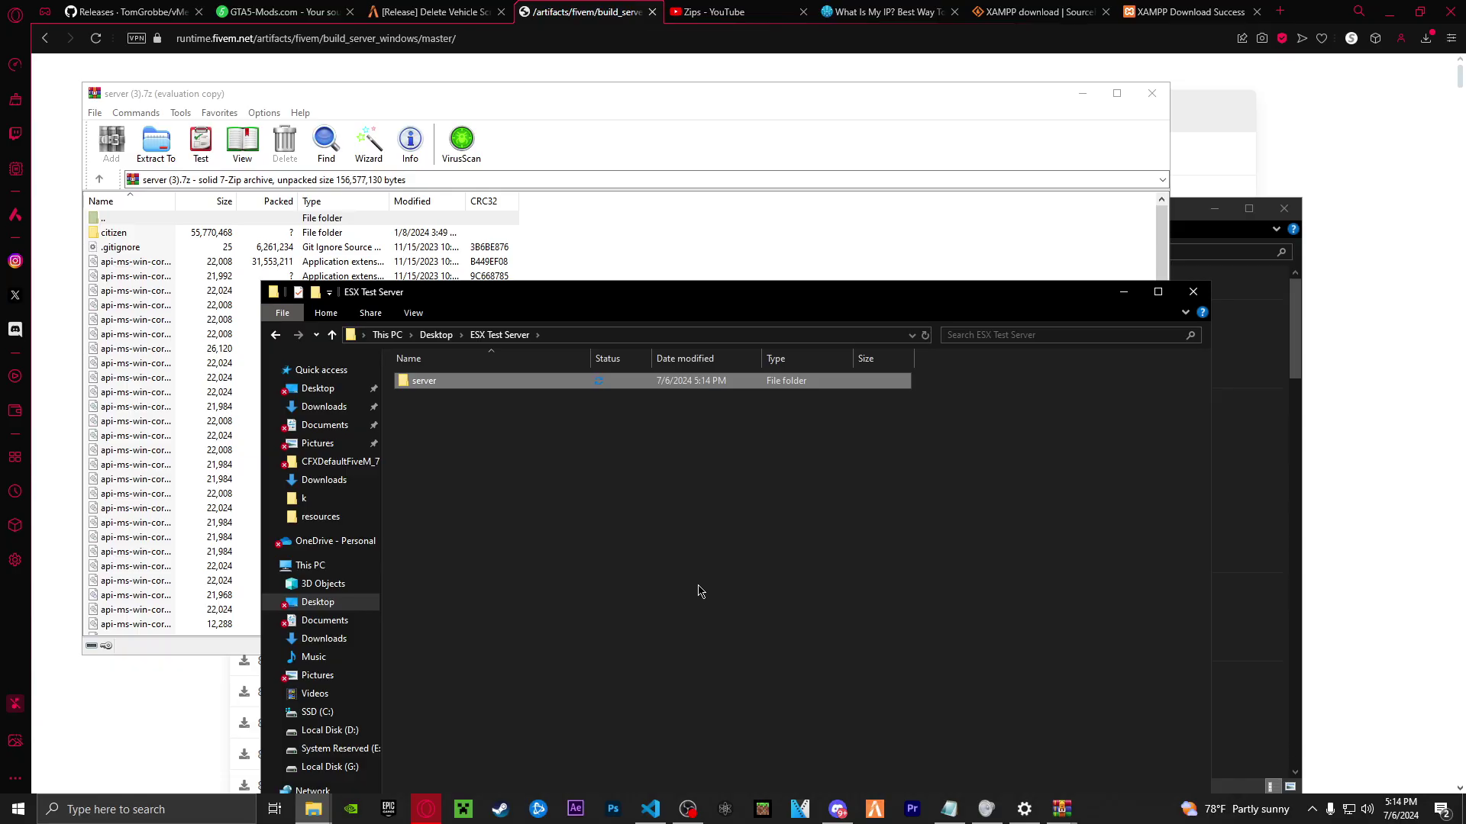
pyautogui.doubleClick(484, 387)
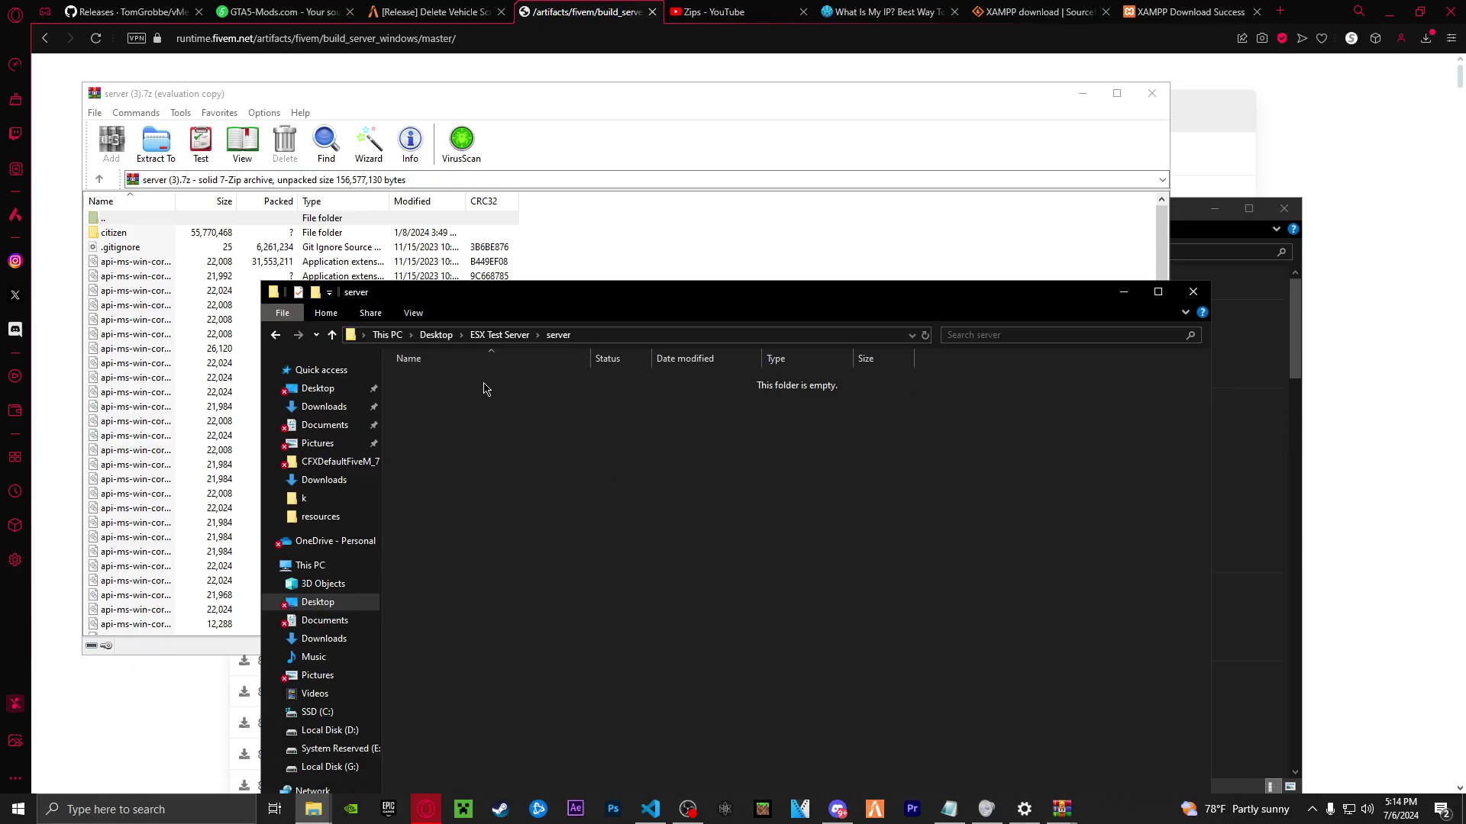
# Extract all archive files into the 'server' folder, yielding 103 items including FXServer.exe
pyautogui.moveTo(561, 294); pyautogui.dragTo(845, 272)
pyautogui.click(457, 239)
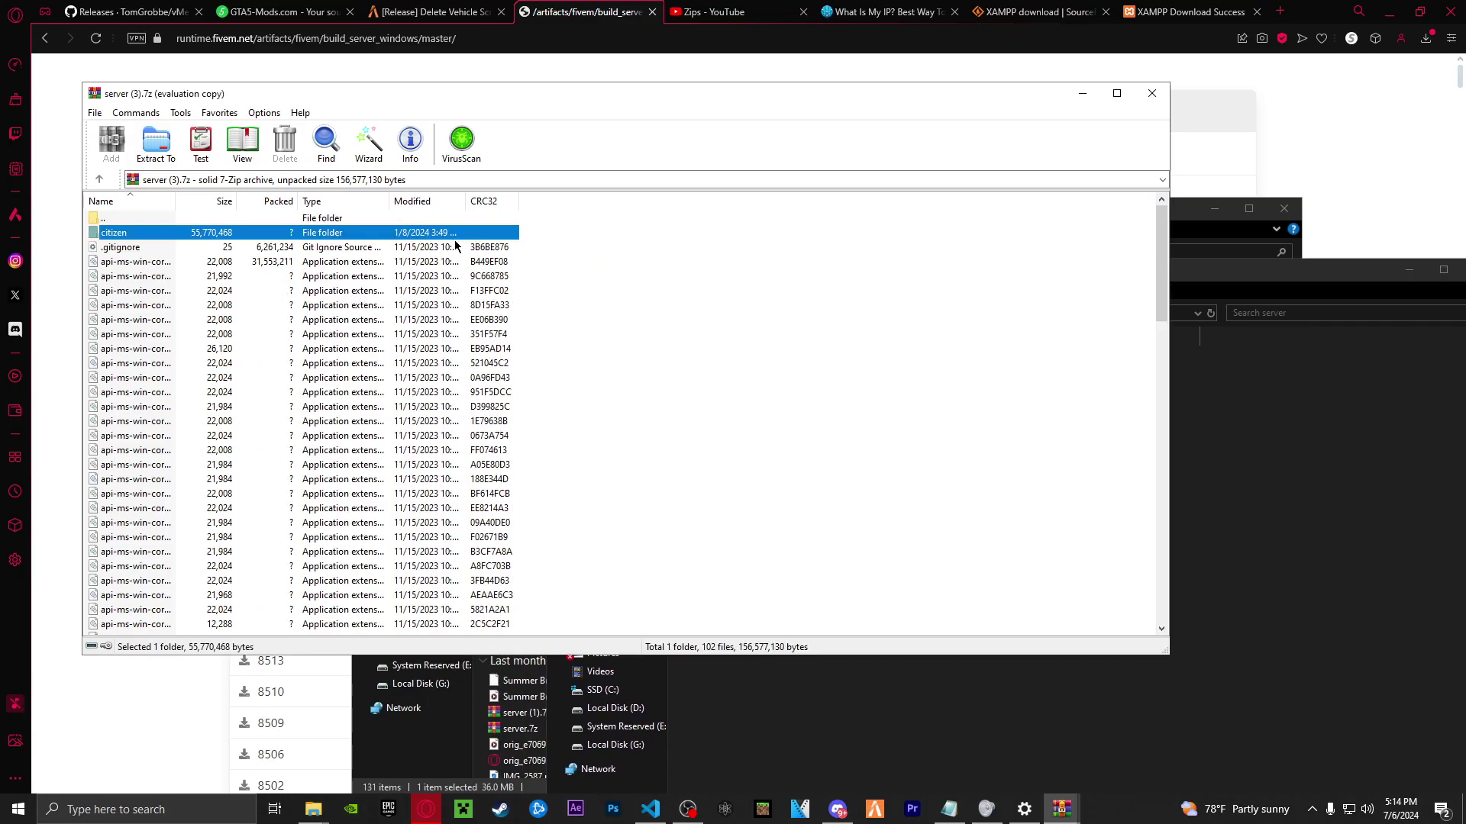
pyautogui.moveTo(543, 239); pyautogui.dragTo(471, 682)
pyautogui.moveTo(444, 459); pyautogui.dragTo(1246, 603)
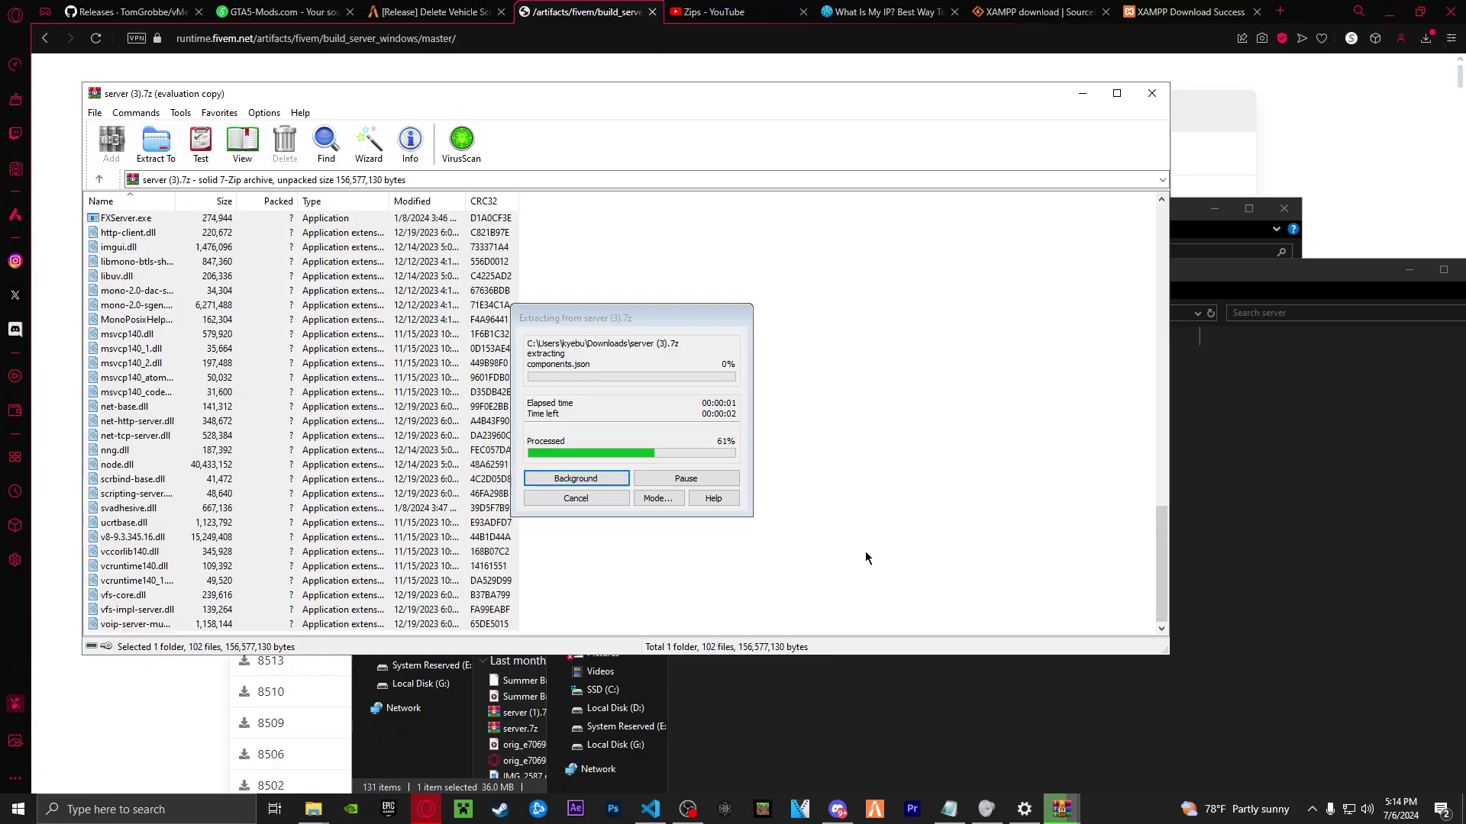
pyautogui.moveTo(1297, 270); pyautogui.dragTo(927, 134)
pyautogui.scroll(-15, 544, 430)
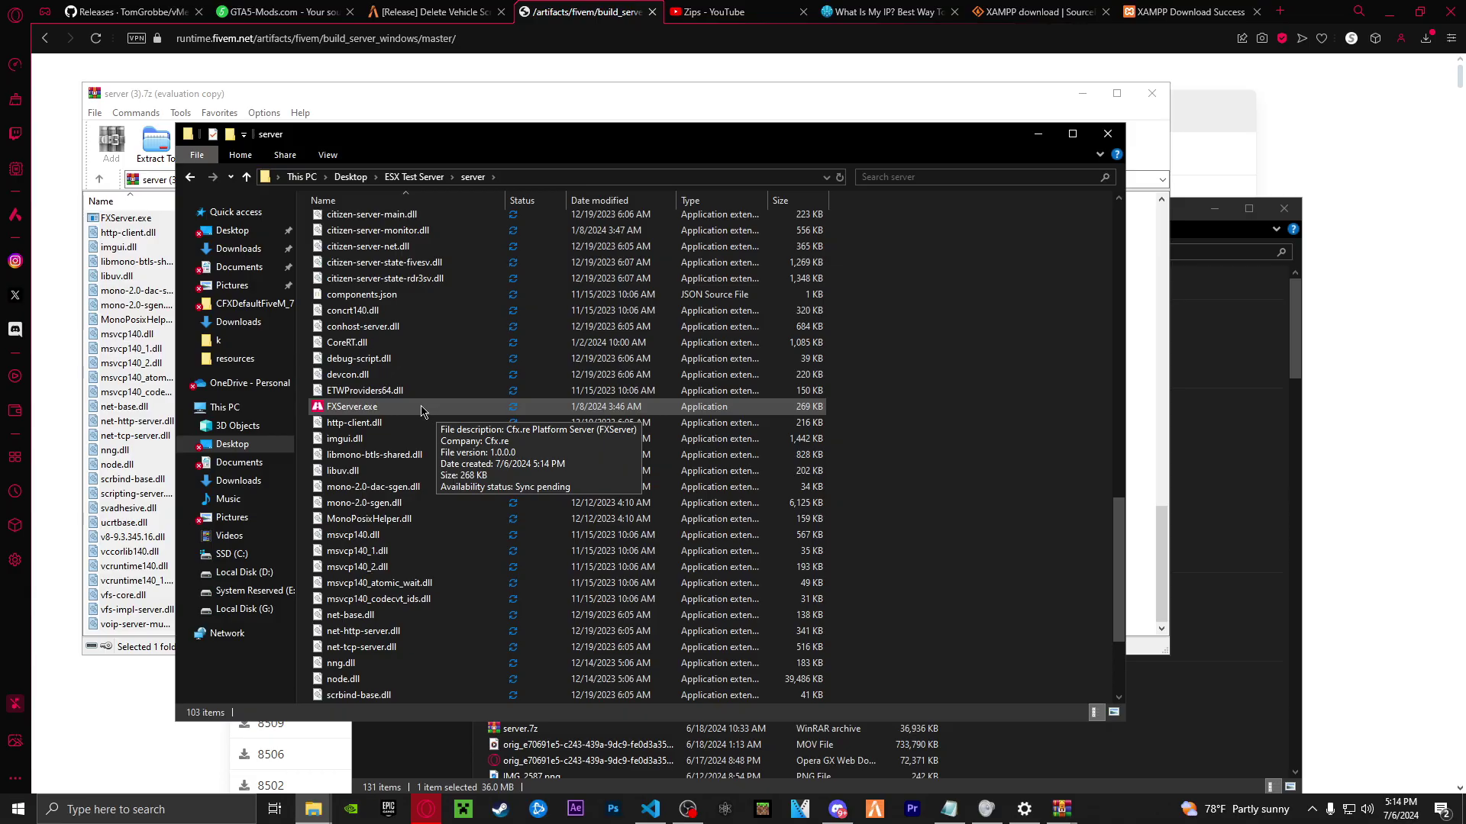
# Launch FXServer.exe and dismiss the firewall alert so txAdmin's login page opens
pyautogui.doubleClick(389, 411)
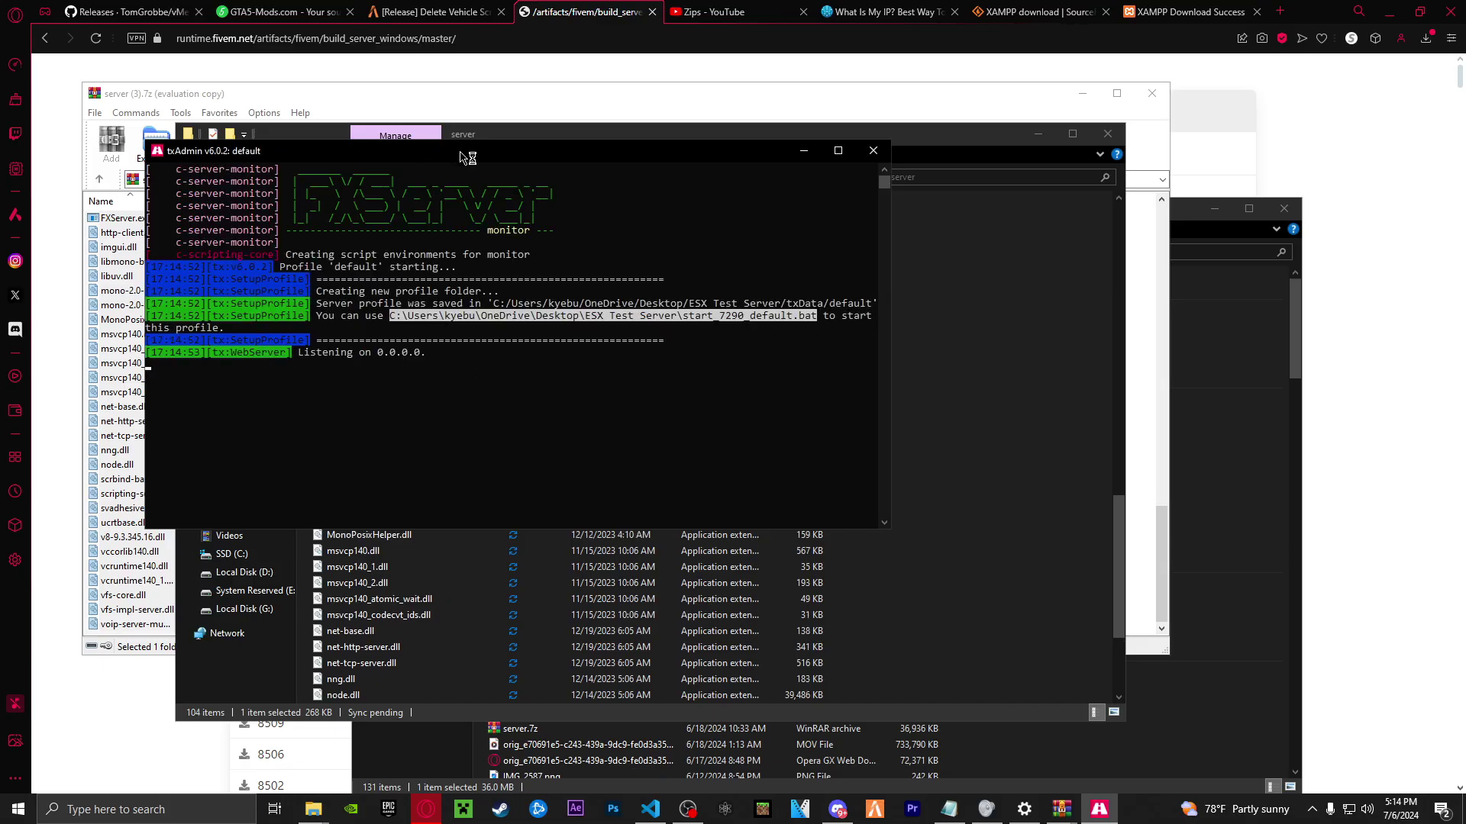
pyautogui.moveTo(460, 158); pyautogui.dragTo(475, 196)
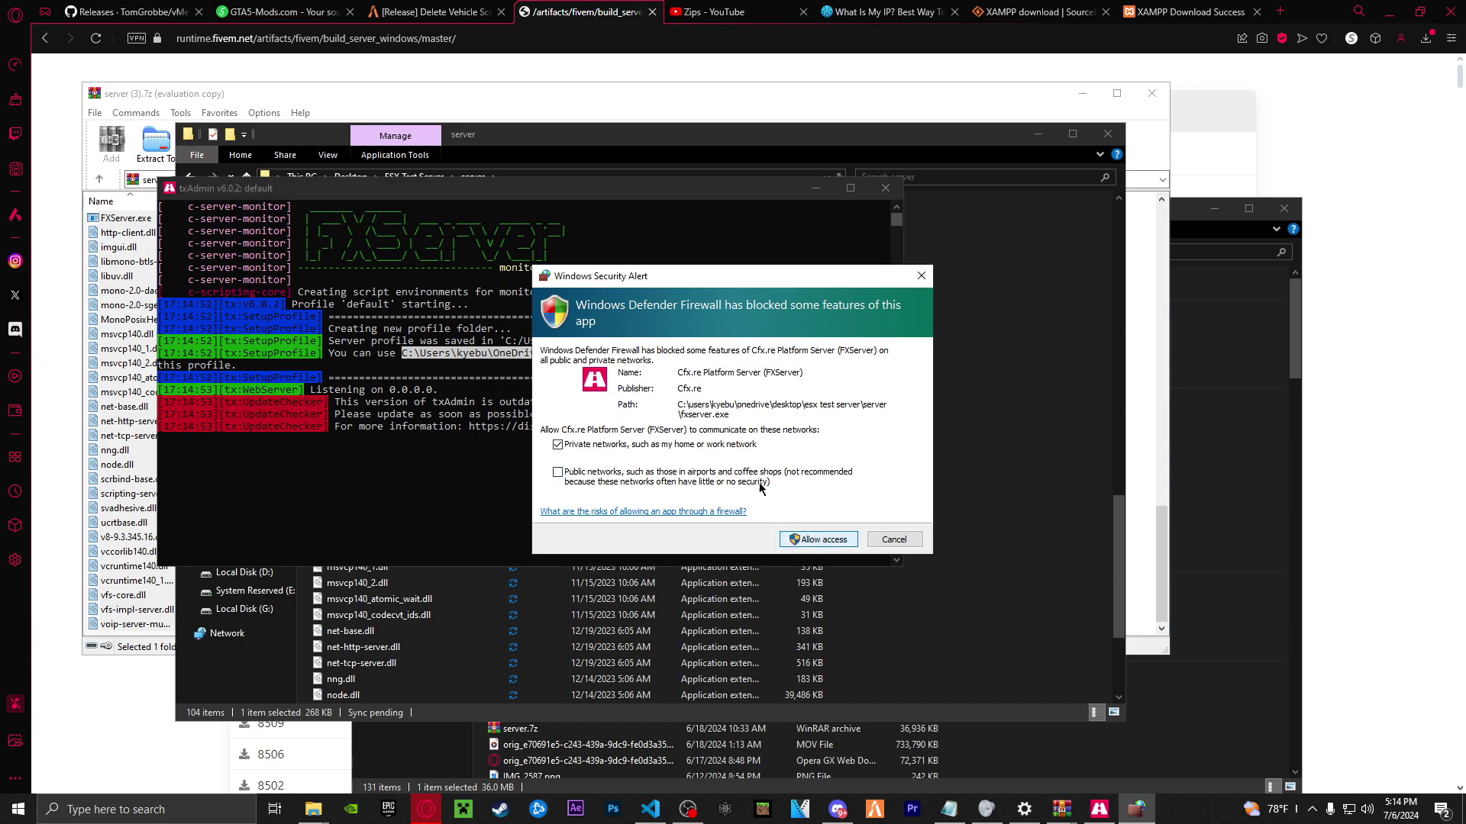
pyautogui.press('Return')
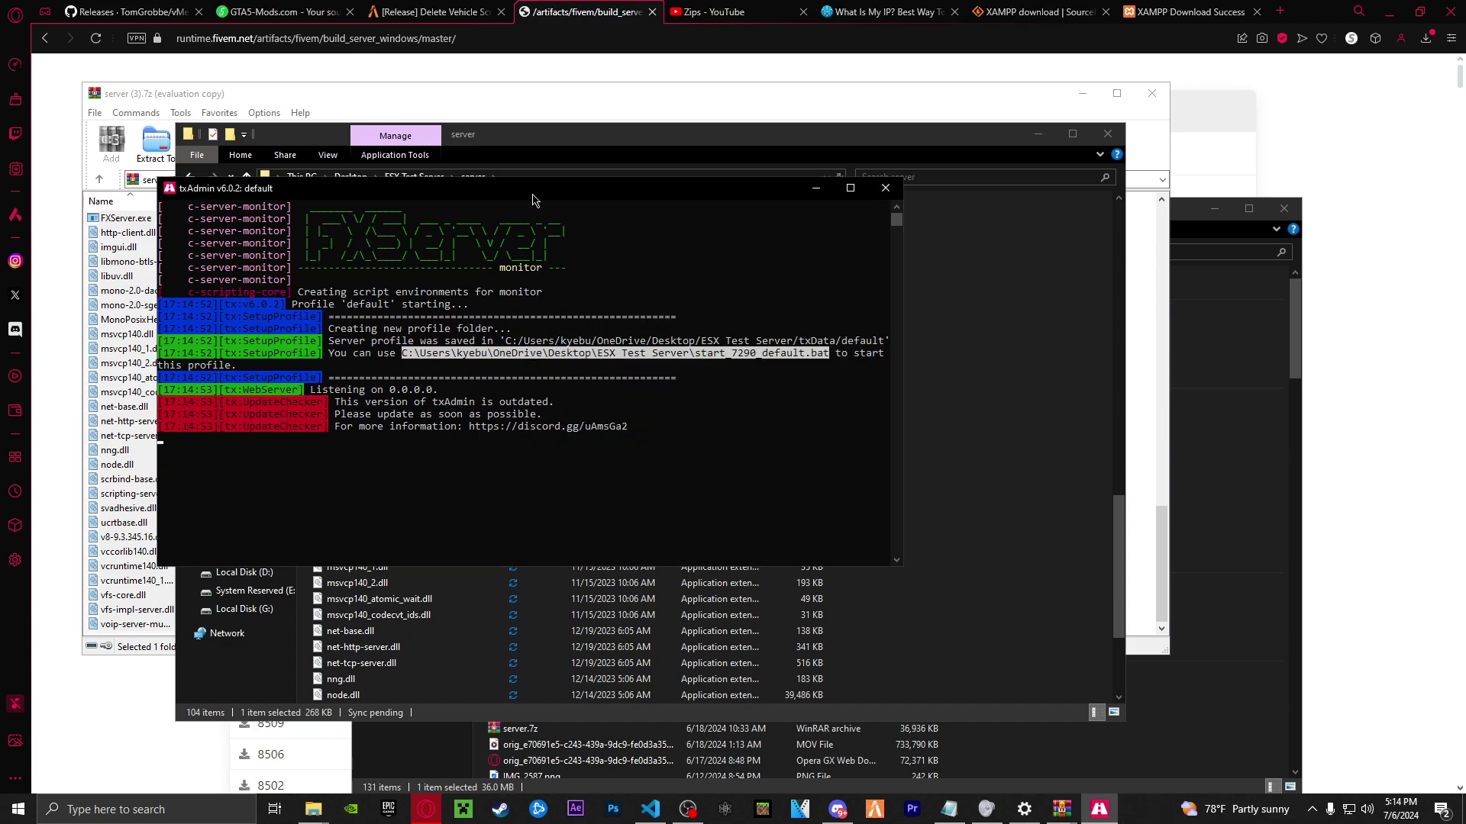
pyautogui.moveTo(537, 192); pyautogui.dragTo(545, 811)
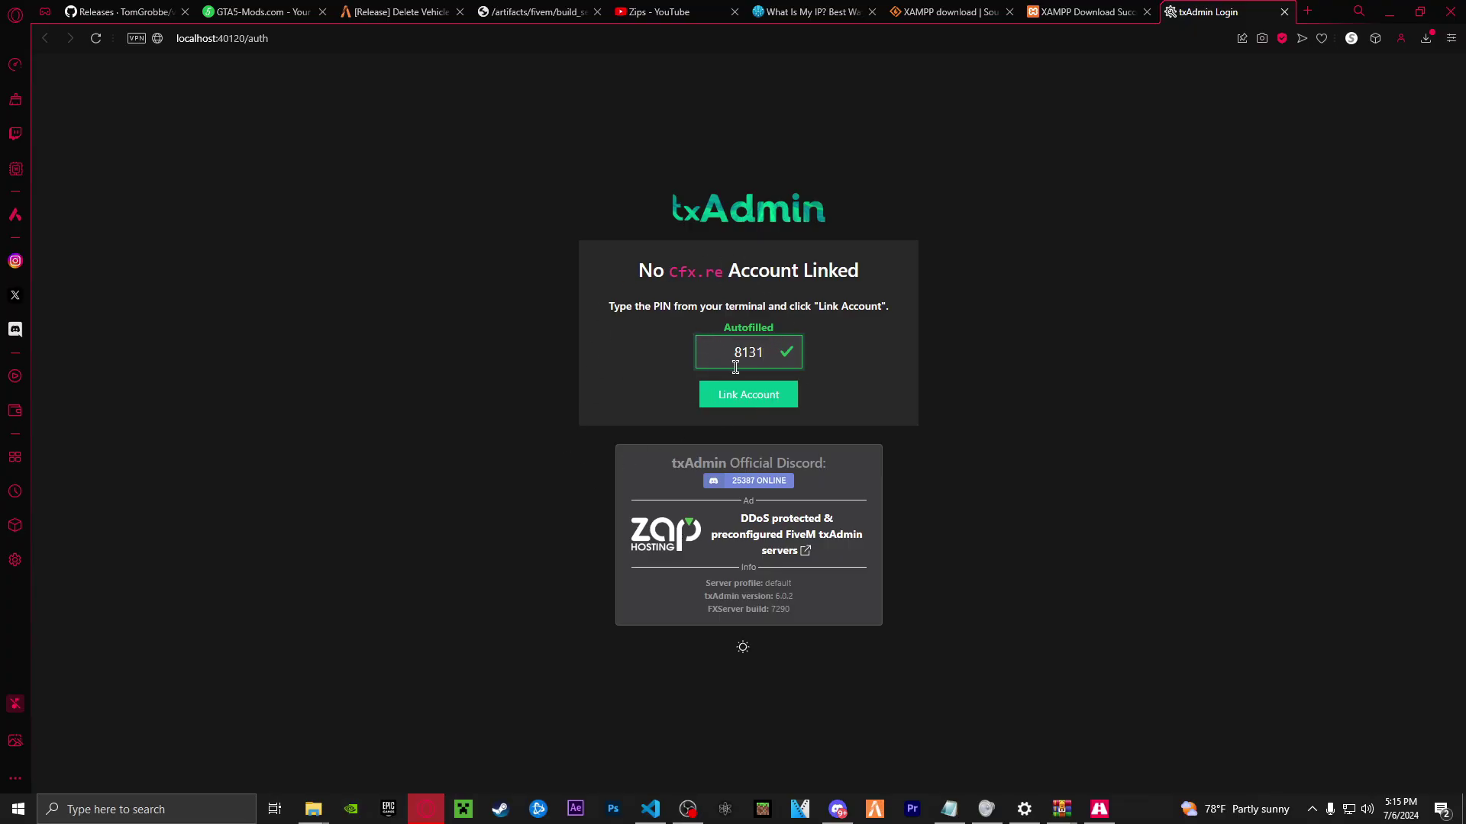
# Link the Cfx.re account, accept the ToS, and create the txAdmin master account
pyautogui.click(761, 413)
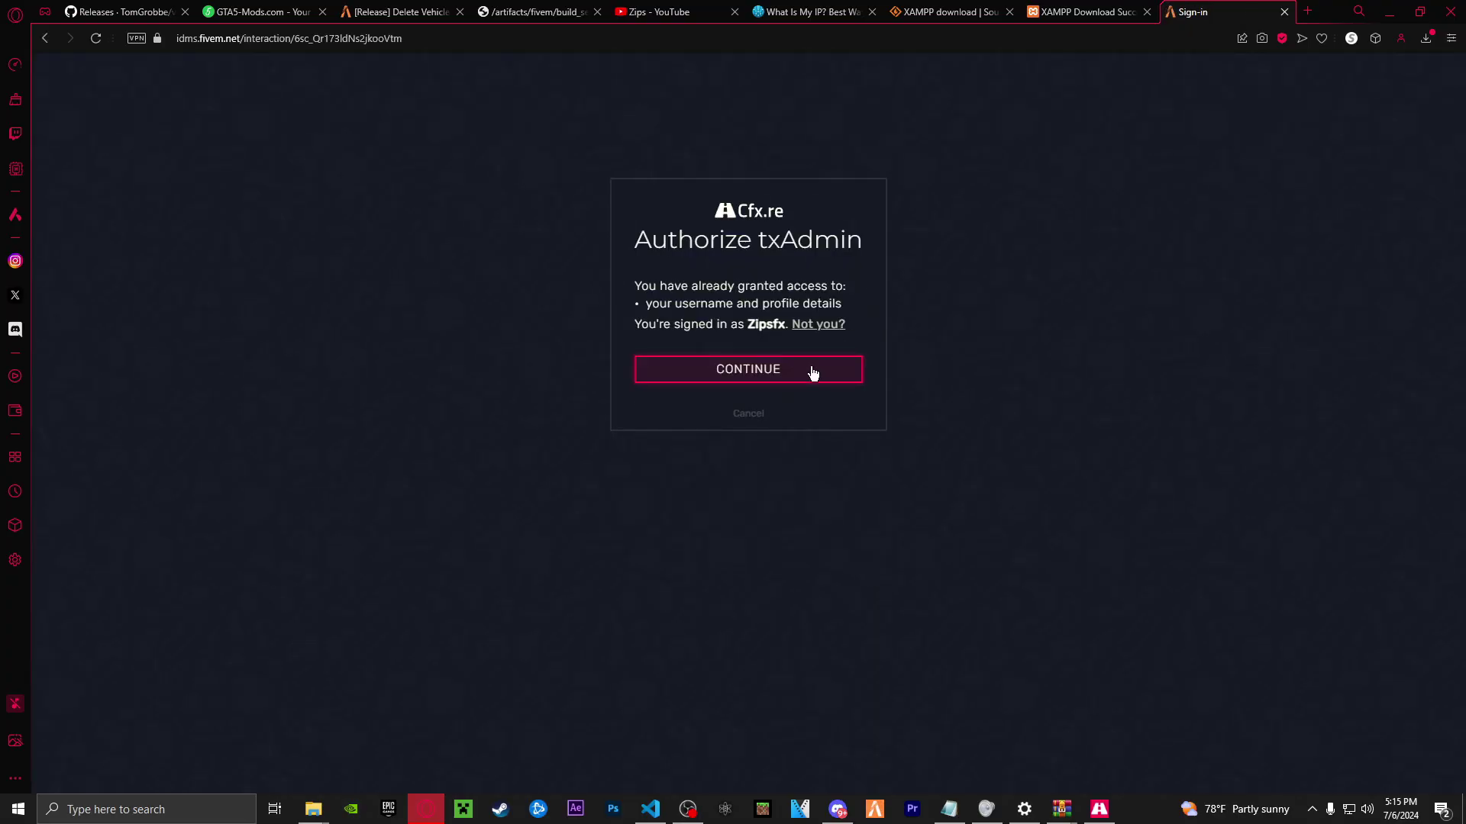
pyautogui.click(754, 371)
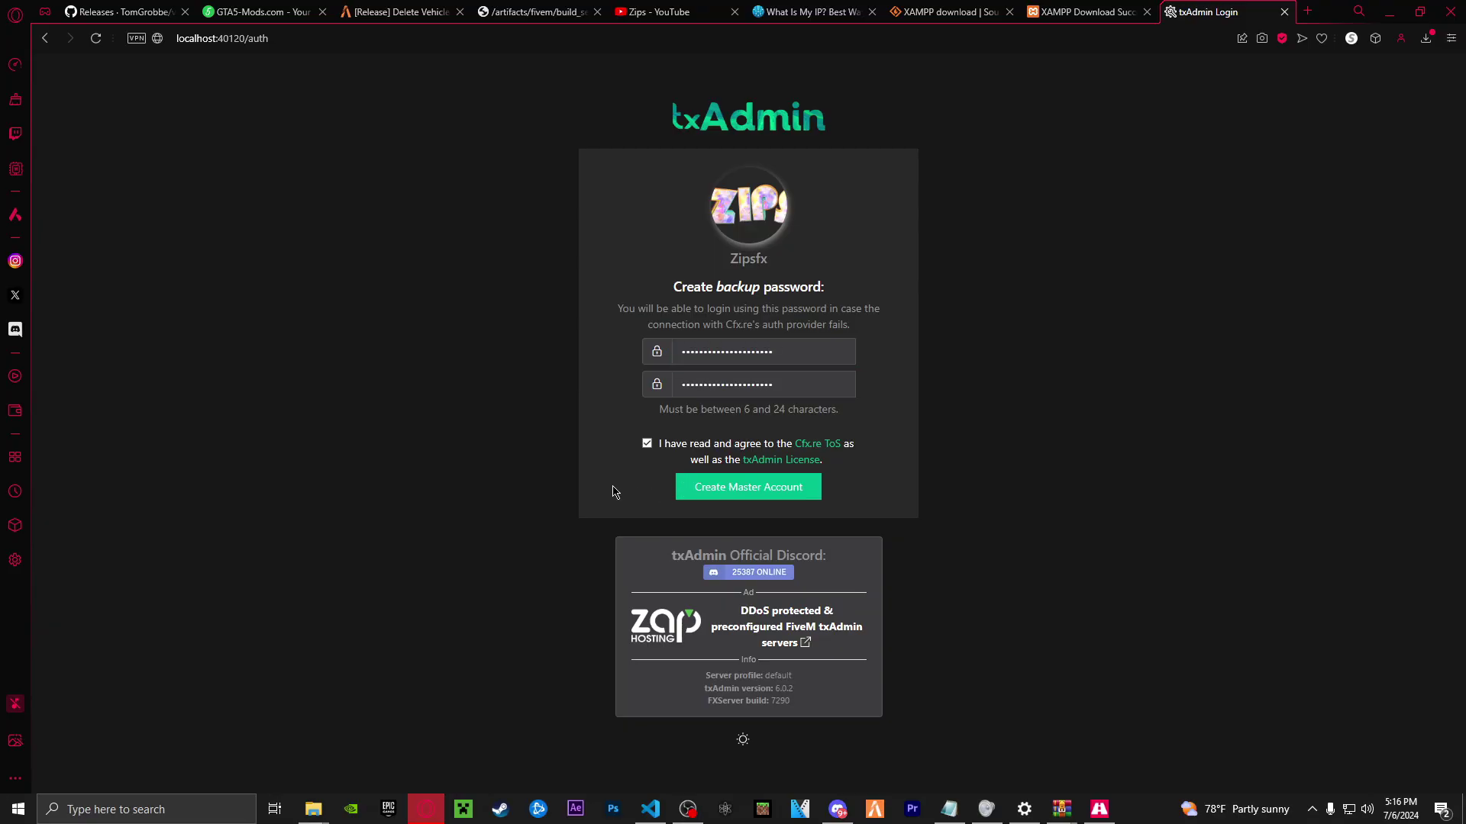
pyautogui.click(647, 444)
pyautogui.click(734, 486)
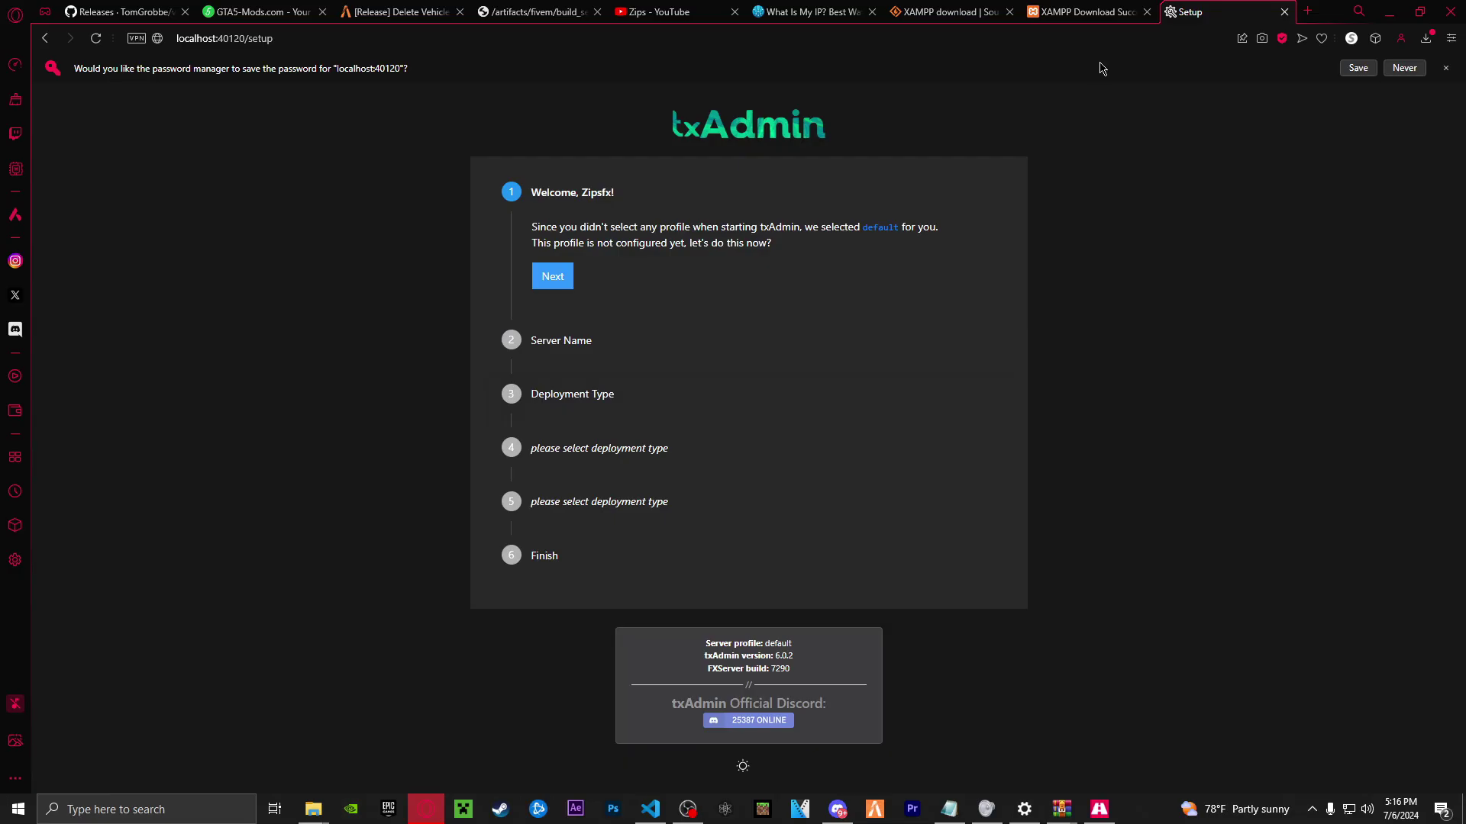
# Close the XAMPP Download Success tab and return to apachefriends.org/download.html
pyautogui.click(1084, 13)
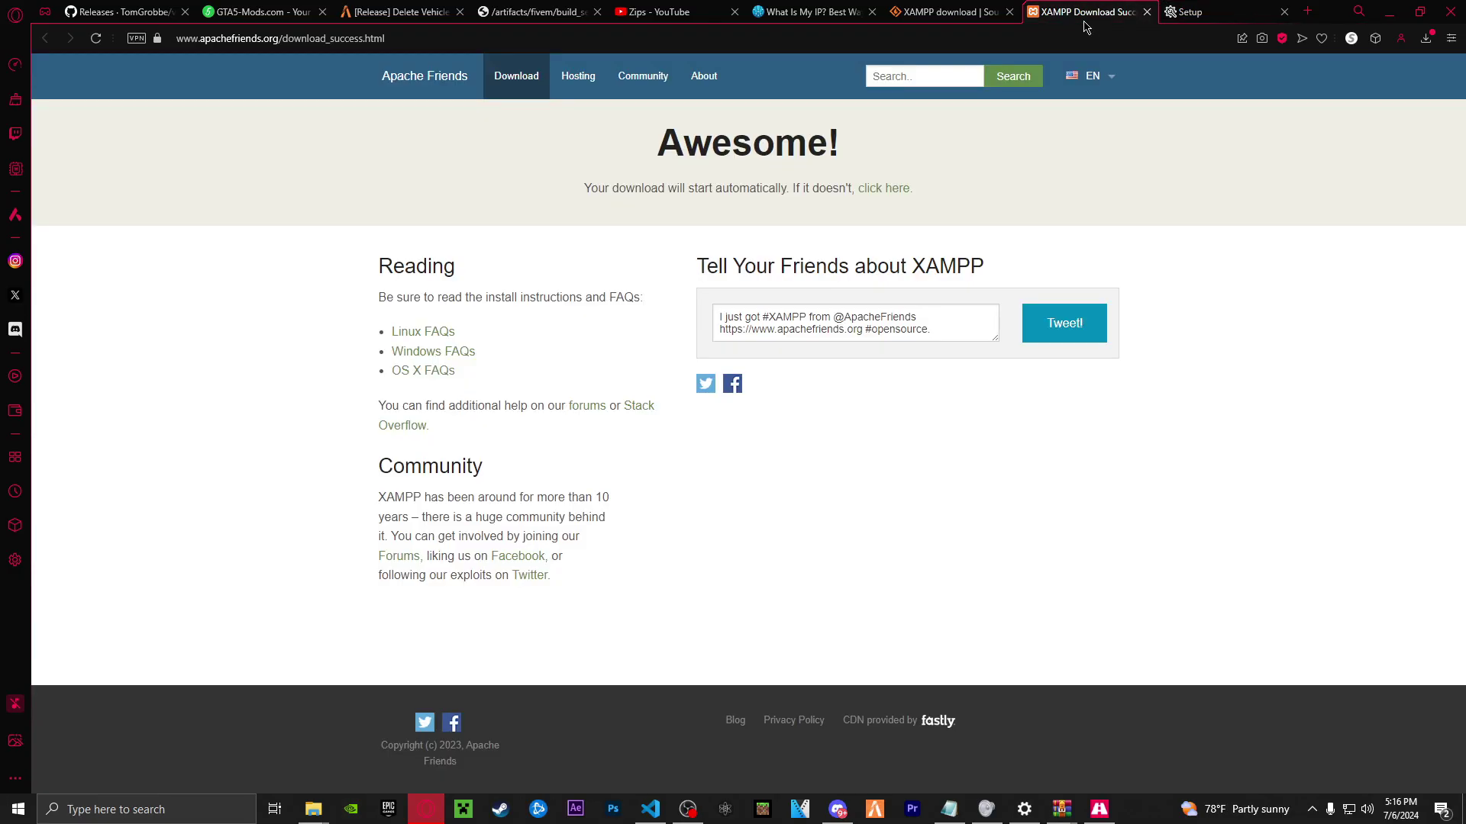
pyautogui.hotkey('ctrl', 'w')
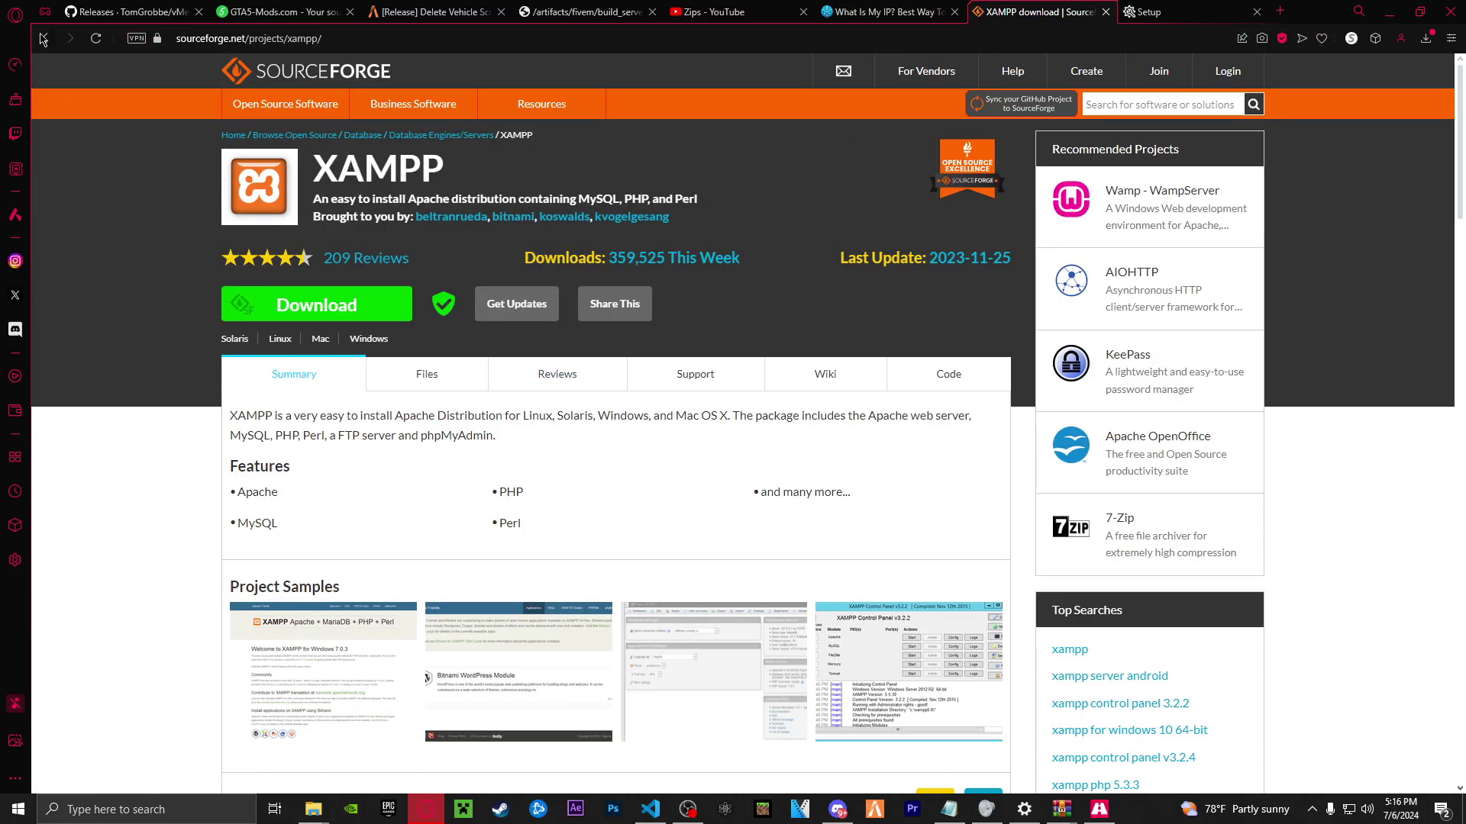
pyautogui.click(43, 38)
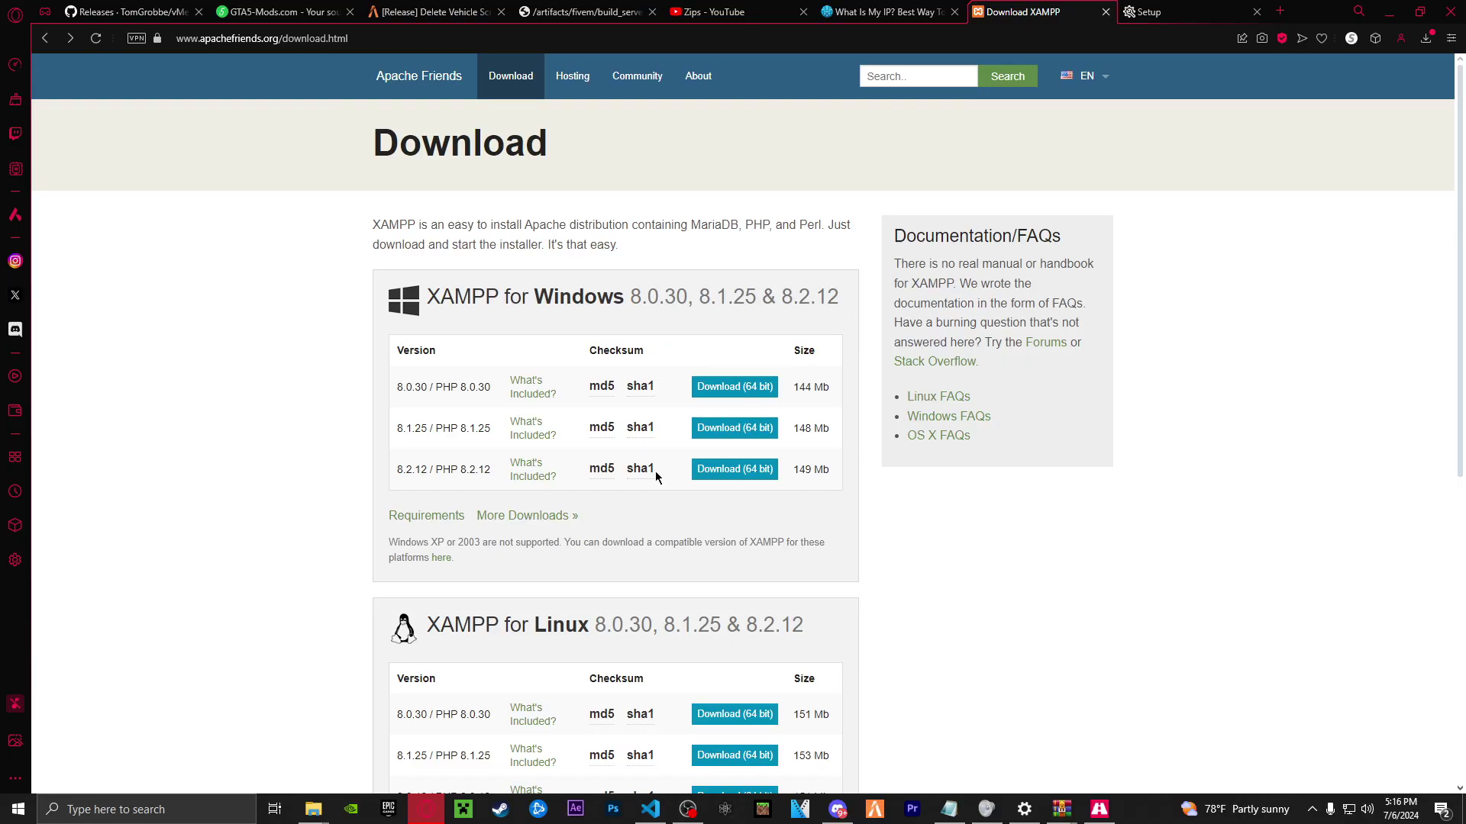
# Run the xampp-windows-x64-8.0.30 installer, deselecting Tomcat, Mercury, Perl, Webalizer and Fake Sendmail
pyautogui.moveTo(313, 808)
pyautogui.click(172, 736)
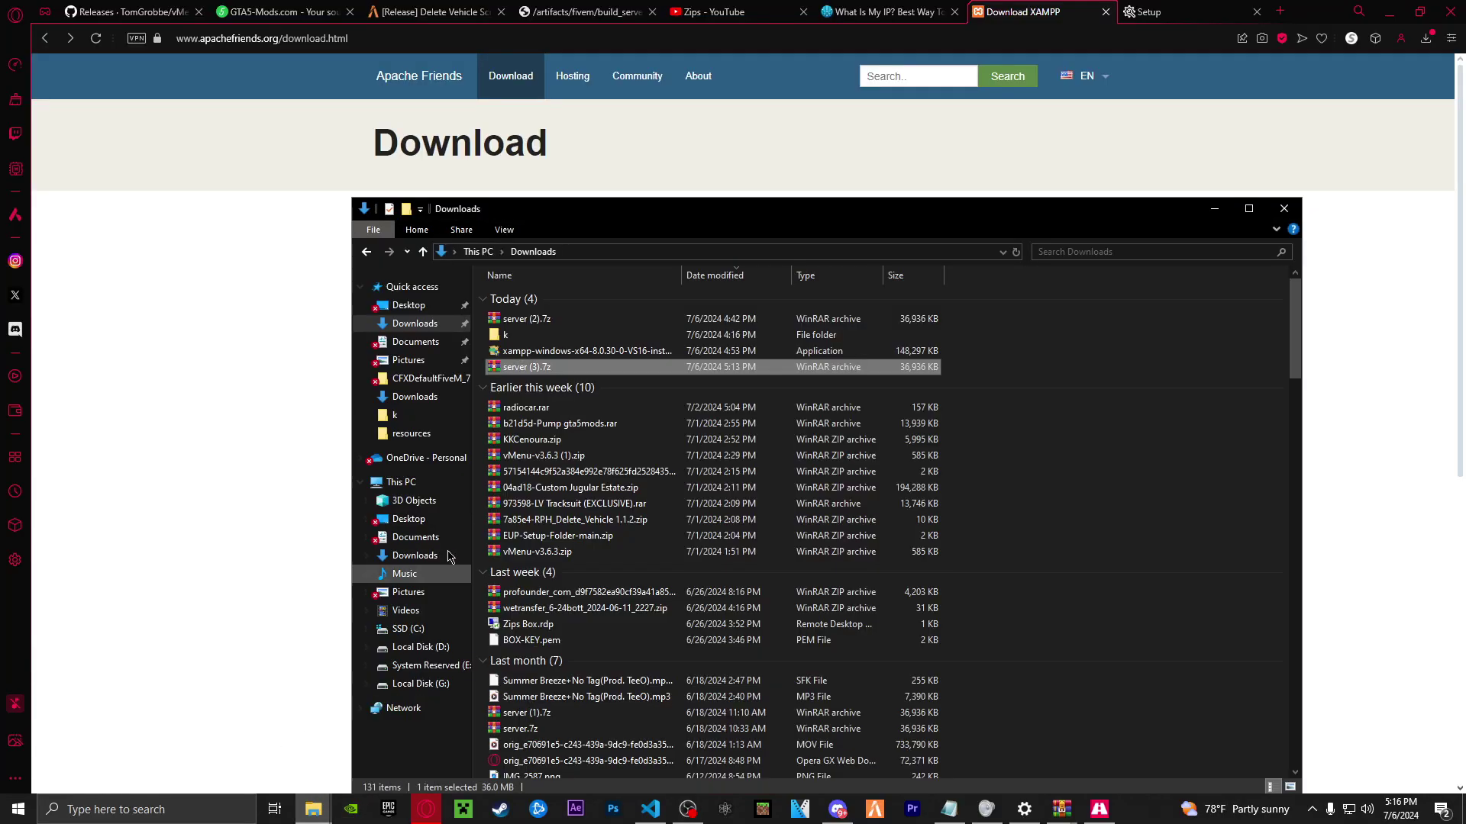
pyautogui.doubleClick(547, 353)
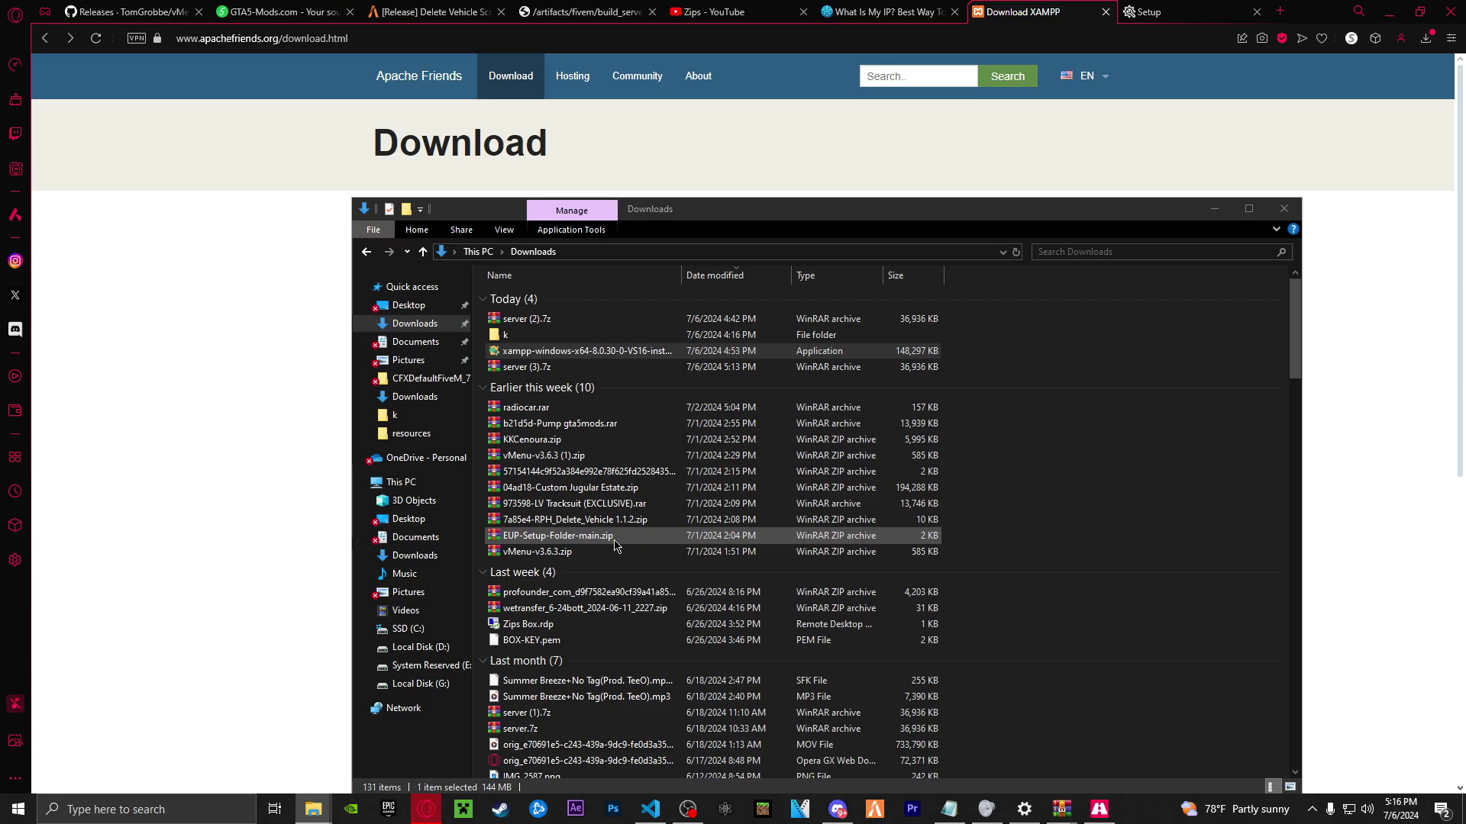
pyautogui.click(849, 468)
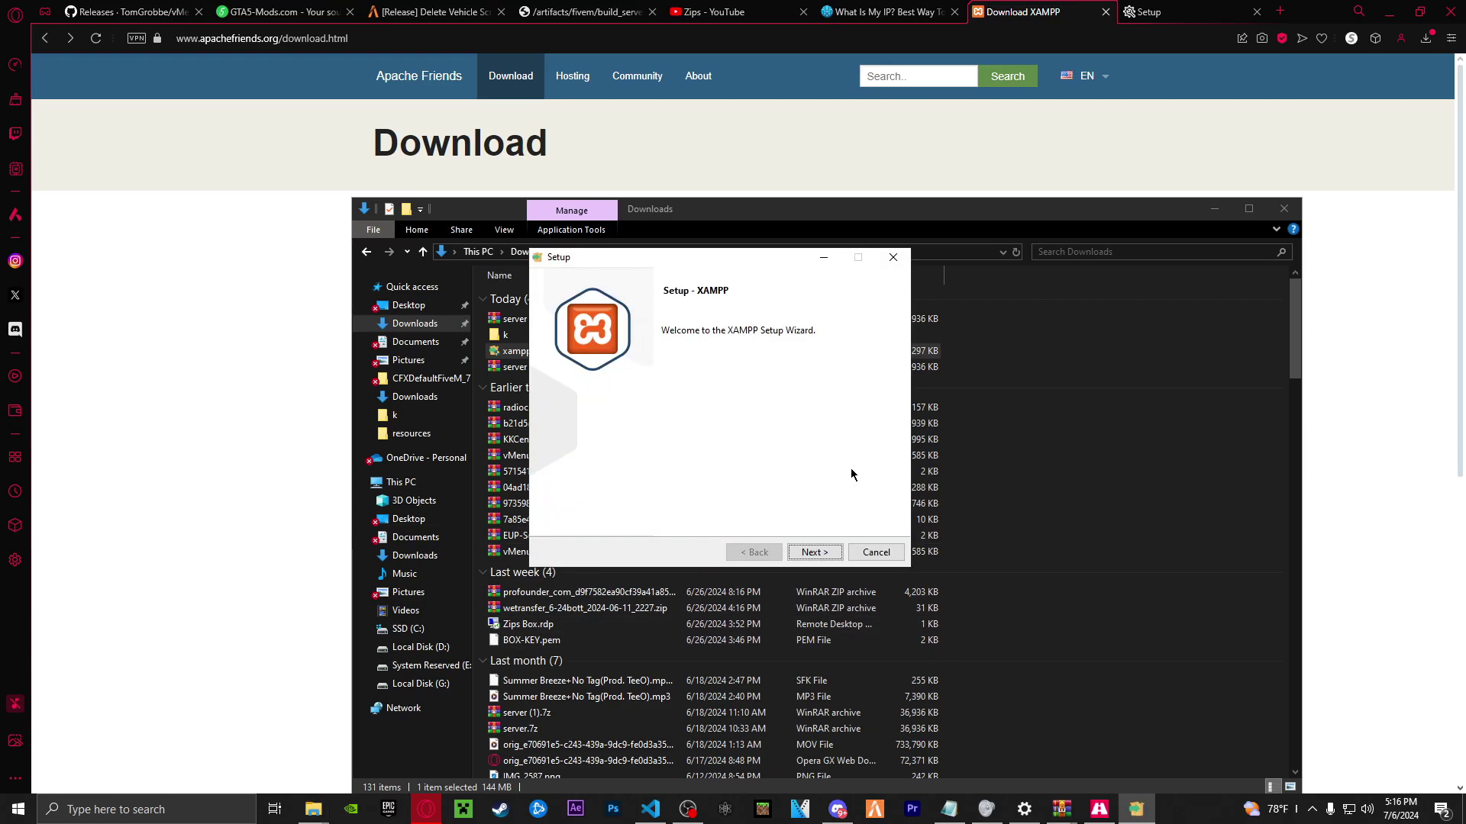
pyautogui.click(803, 552)
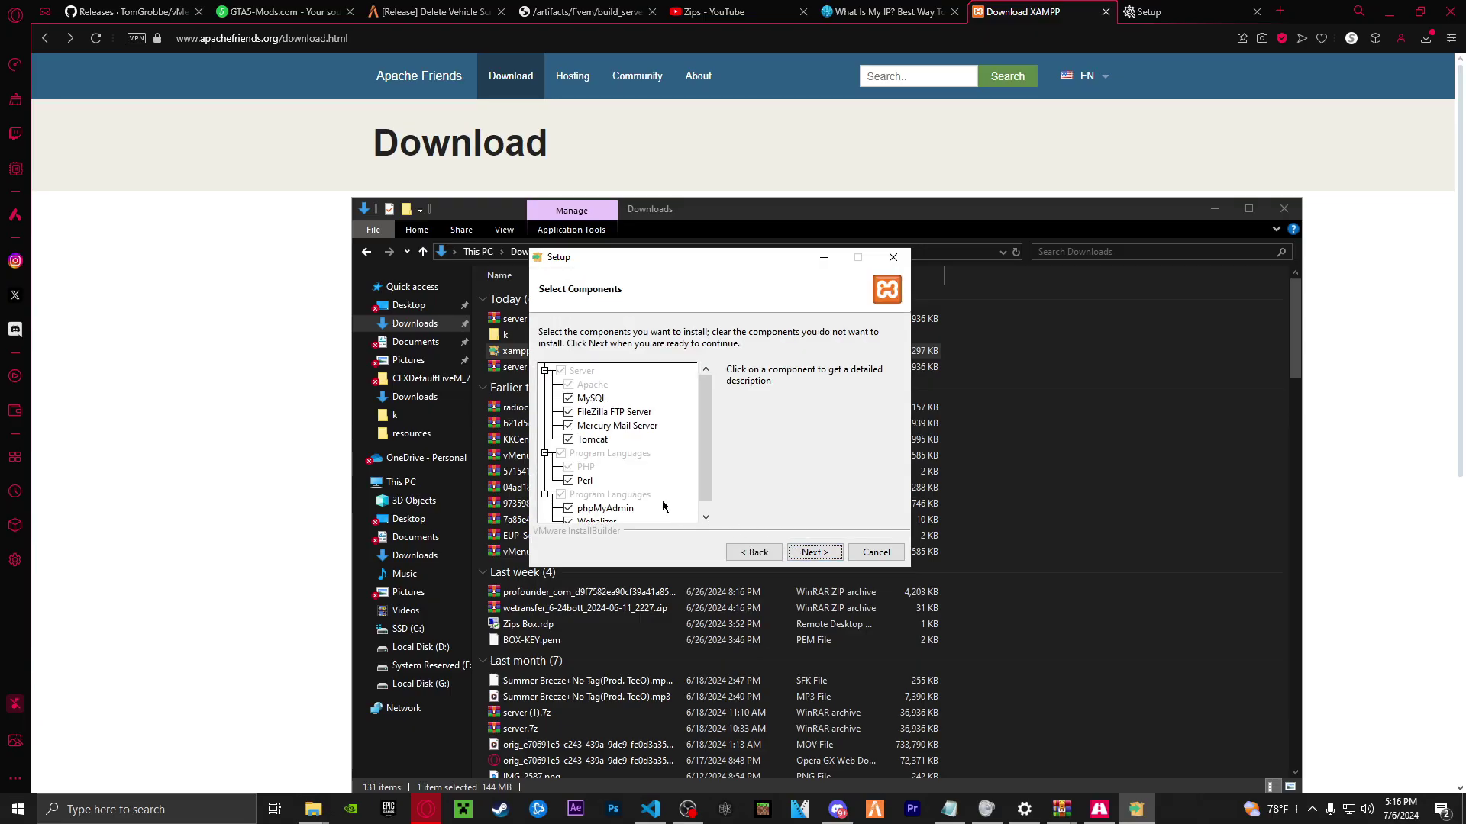
pyautogui.click(577, 442)
pyautogui.click(571, 429)
pyautogui.click(569, 482)
pyautogui.scroll(-1, 617, 496)
pyautogui.click(568, 495)
pyautogui.click(568, 508)
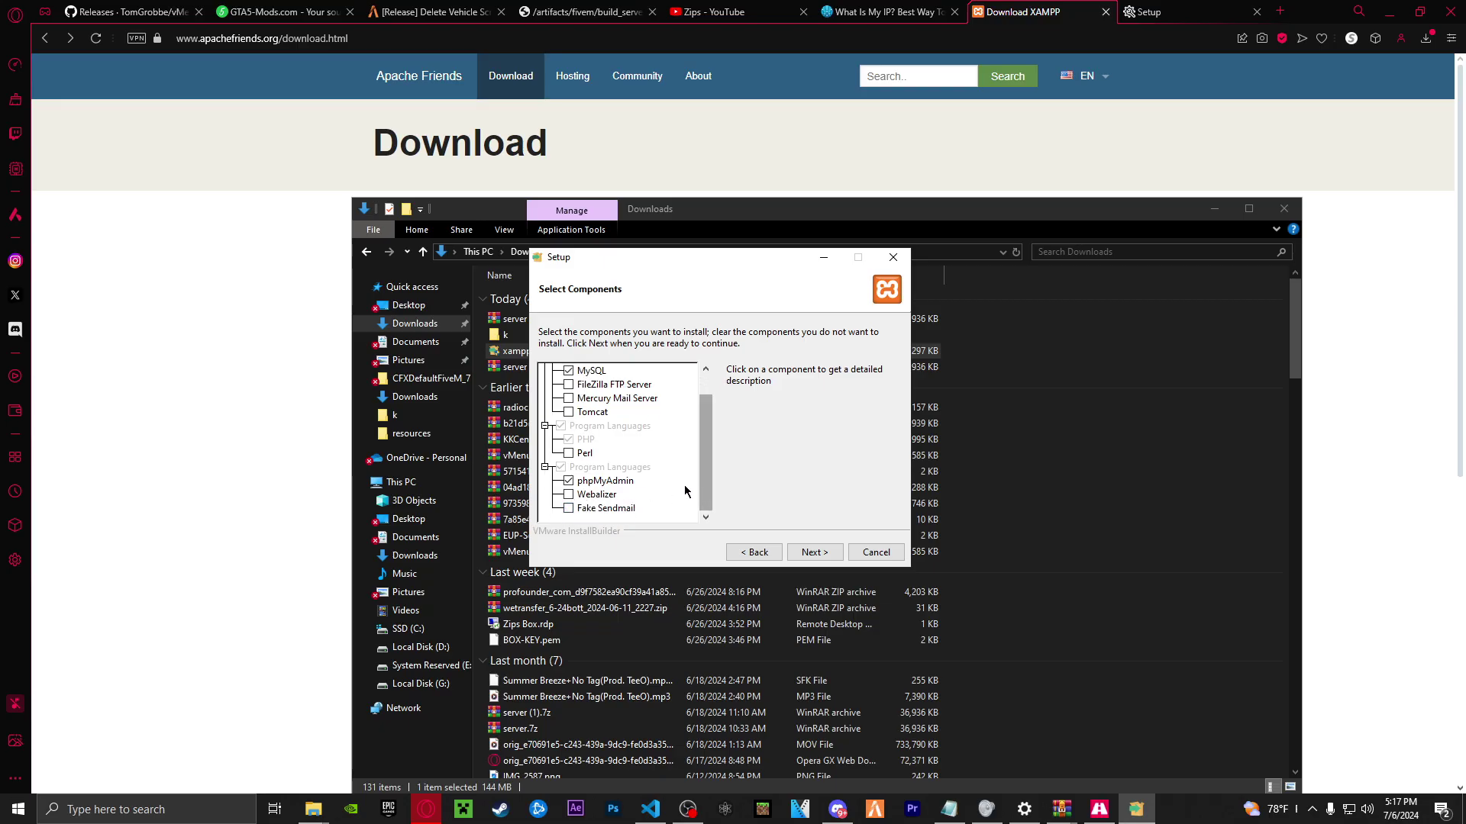
pyautogui.moveTo(706, 483); pyautogui.dragTo(706, 471)
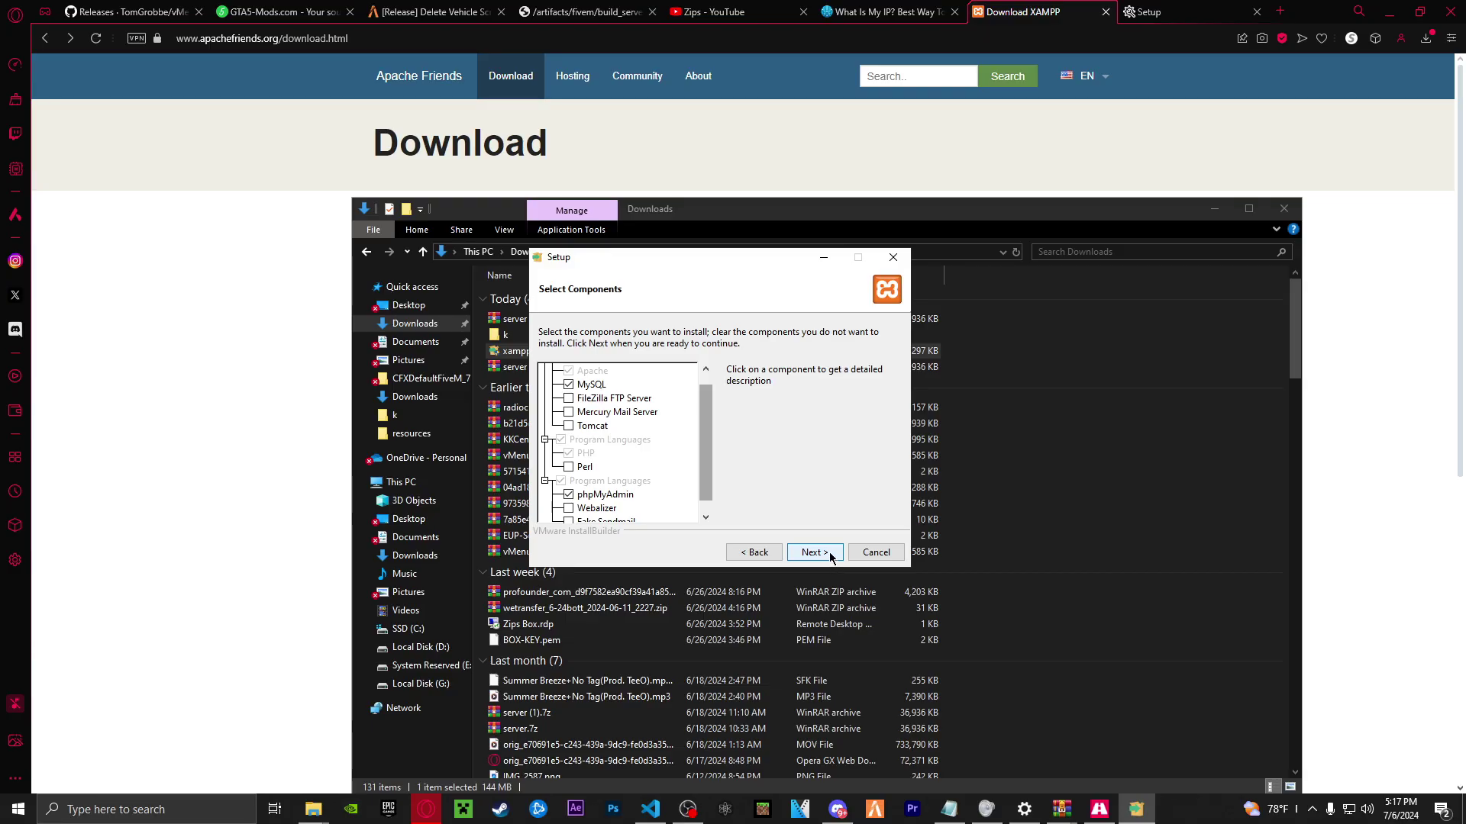
# Abort the XAMPP installation and launch the XAMPP Control Panel via Windows search
pyautogui.click(892, 257)
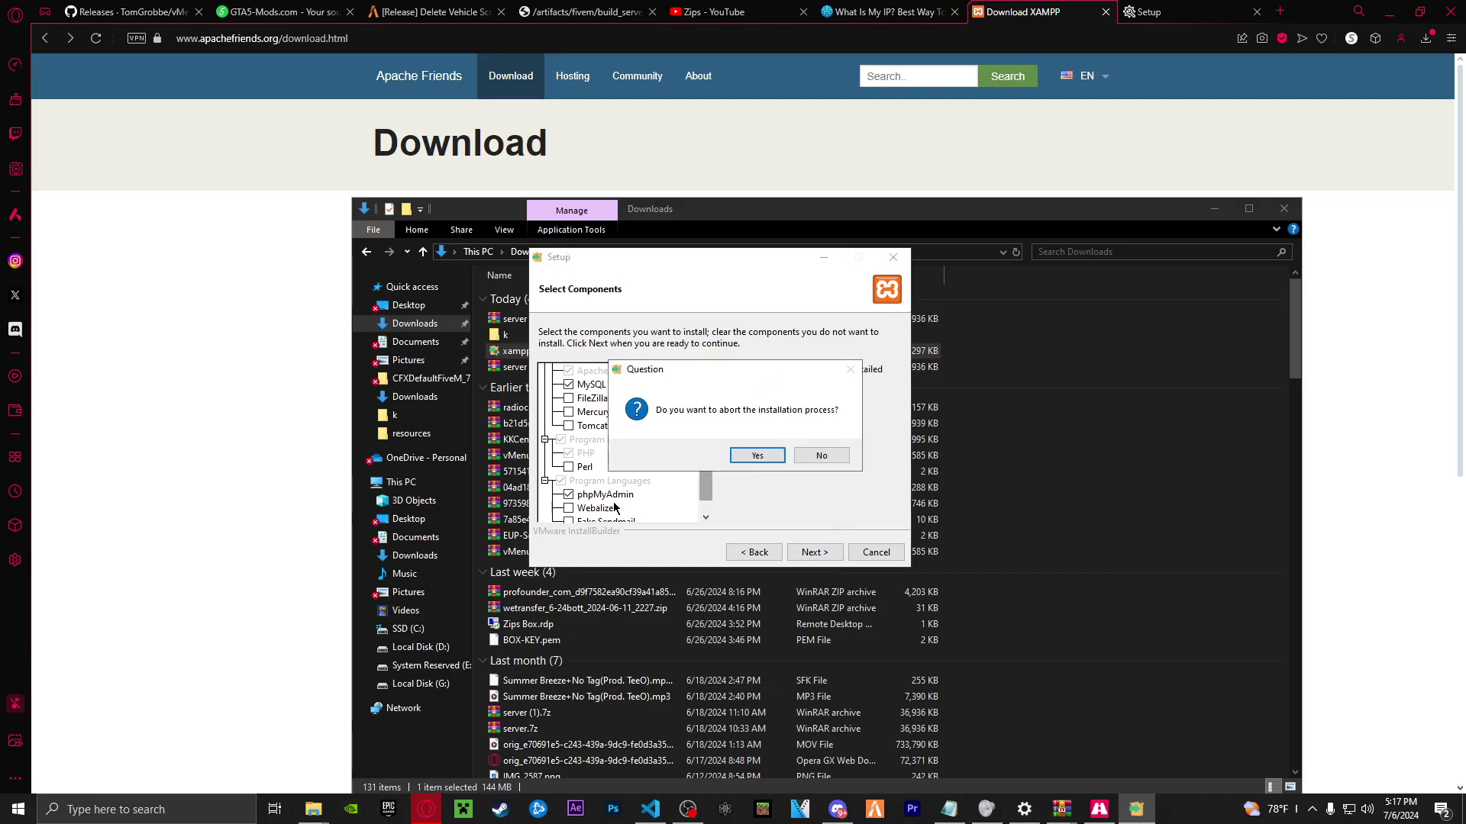
pyautogui.click(757, 455)
pyautogui.click(200, 811)
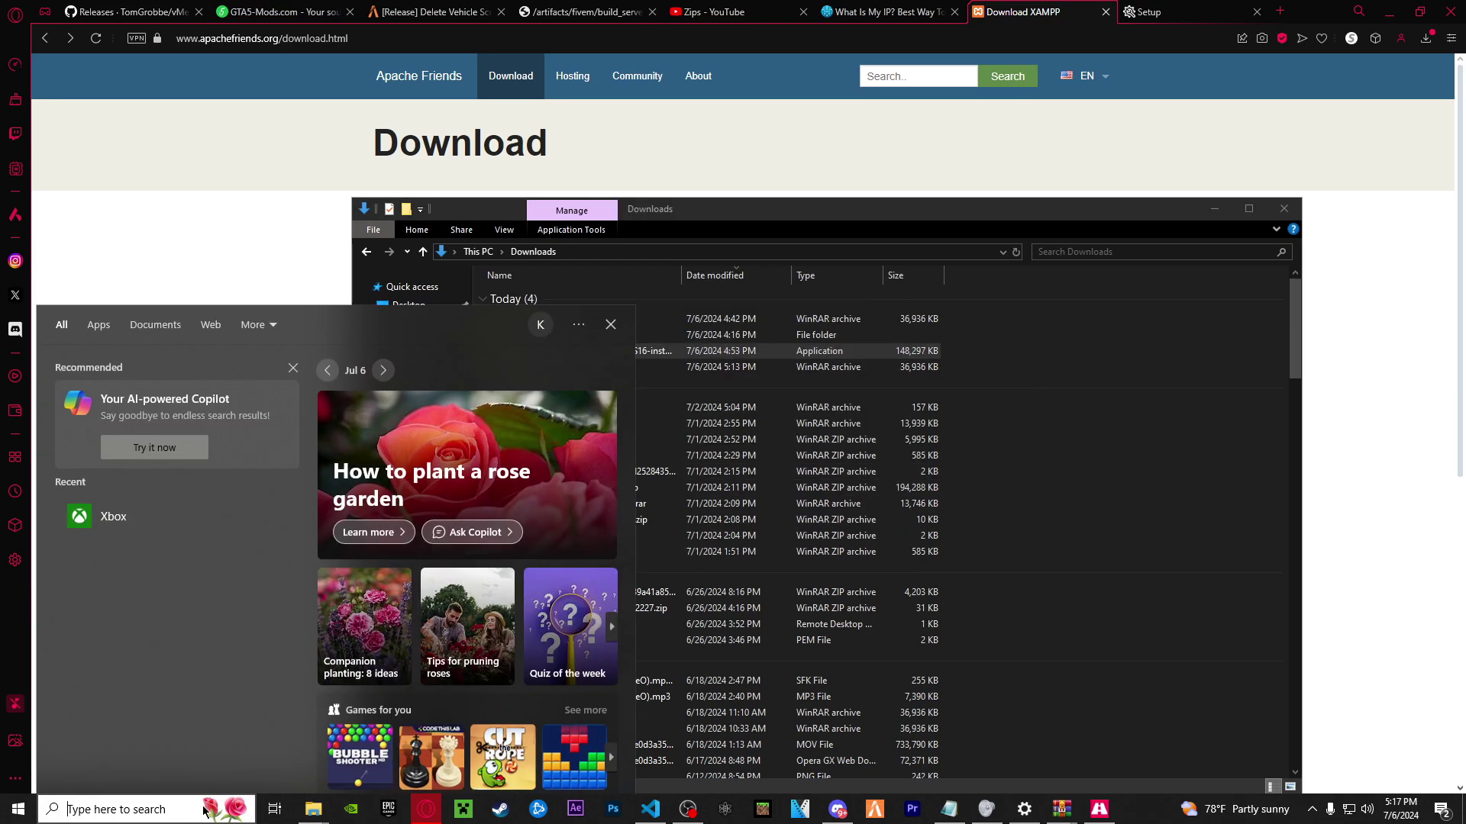
pyautogui.write('xam')
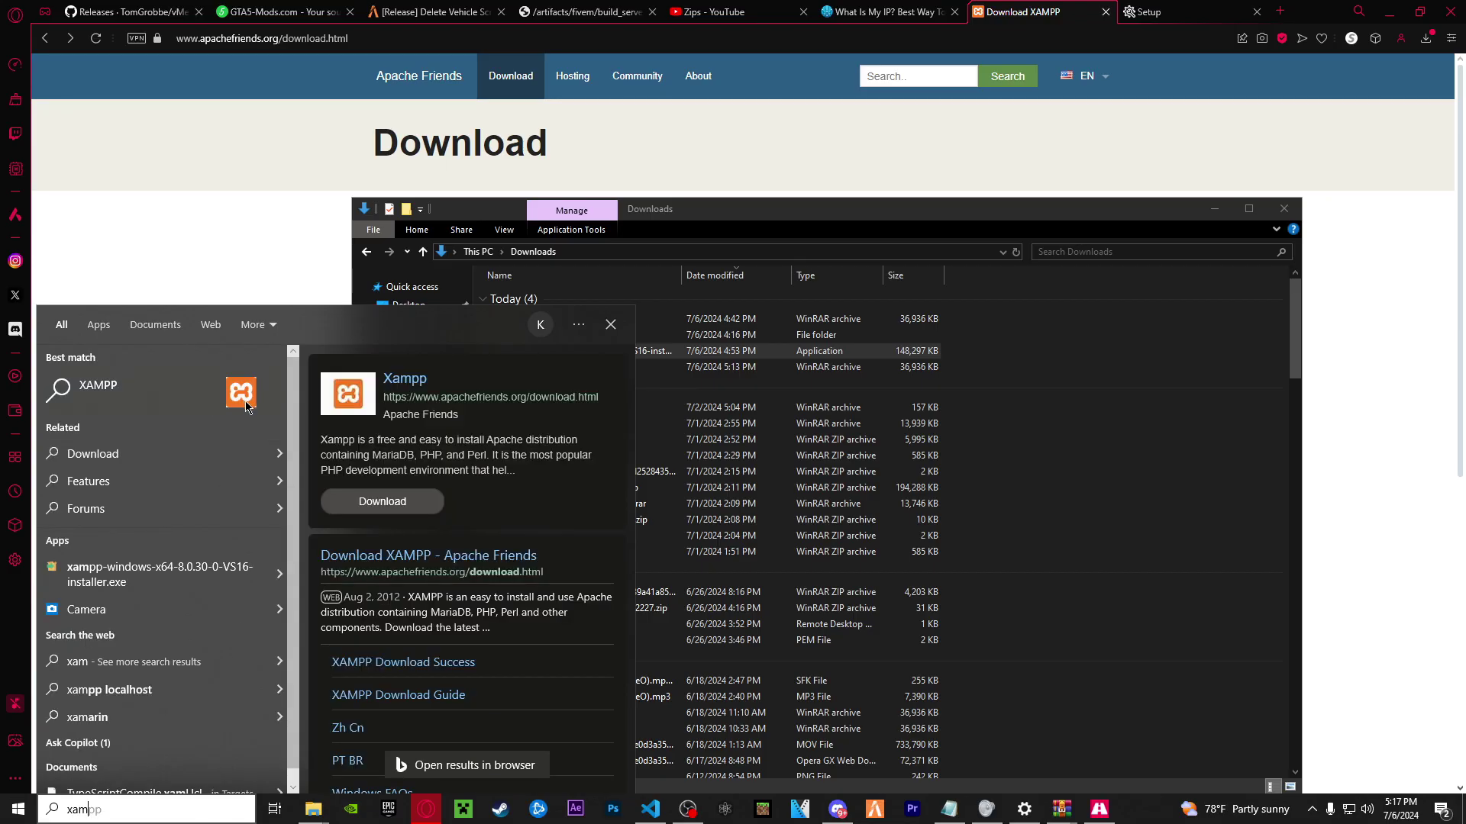
pyautogui.click(246, 404)
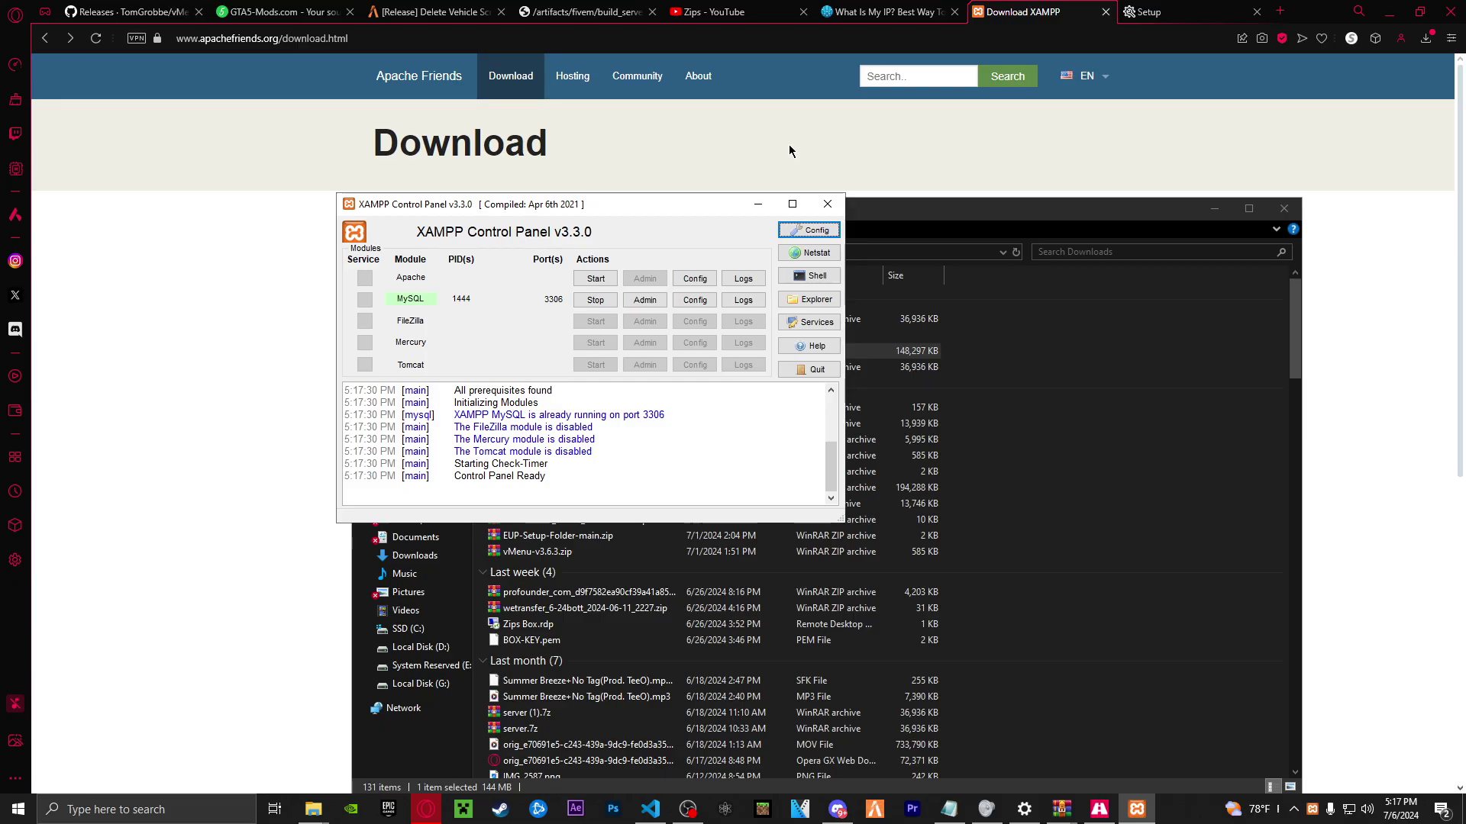
# Name the txAdmin server 'Zx Zips' in the setup wizard
pyautogui.click(1191, 12)
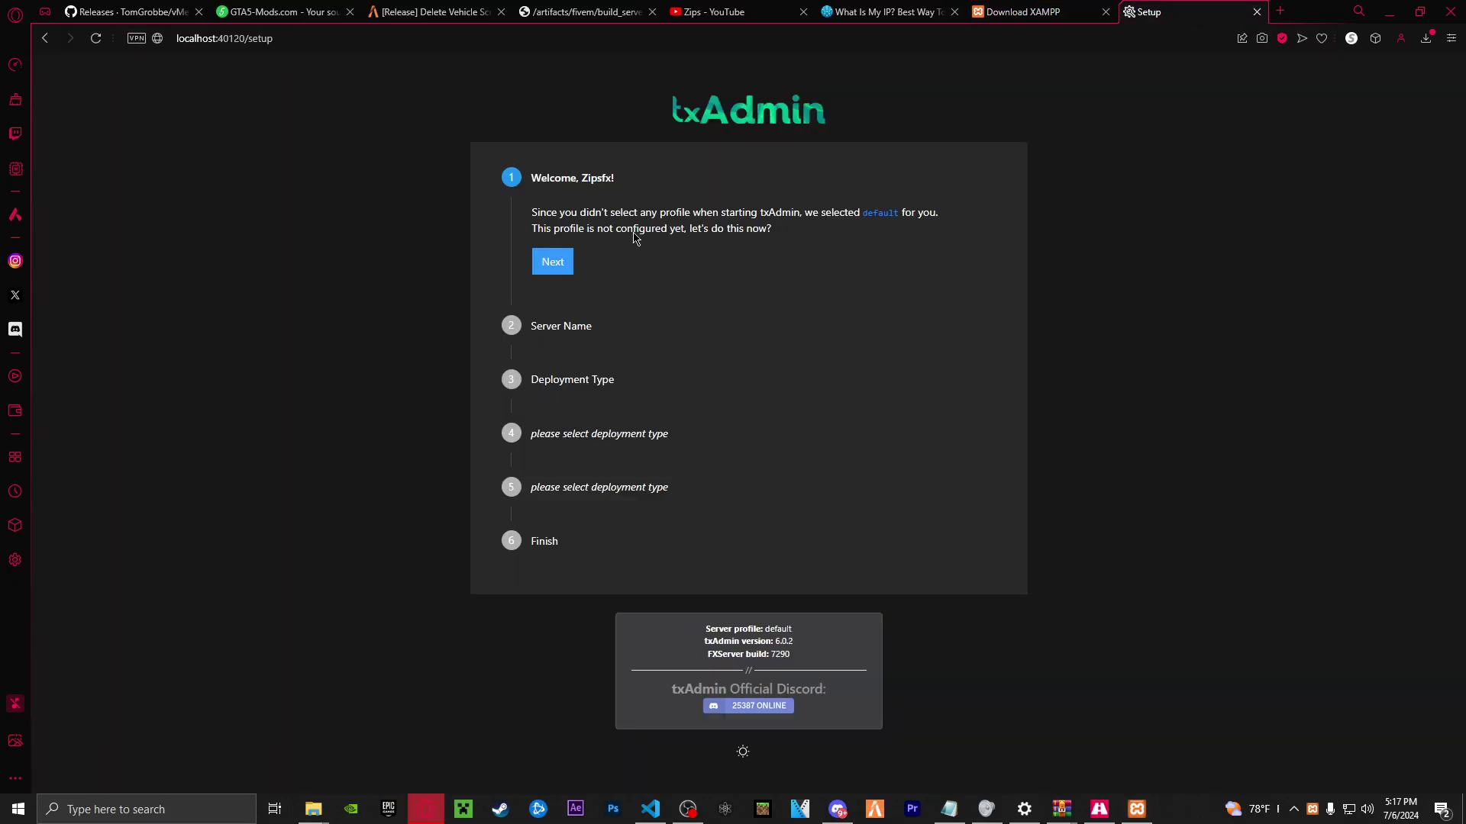
pyautogui.click(553, 262)
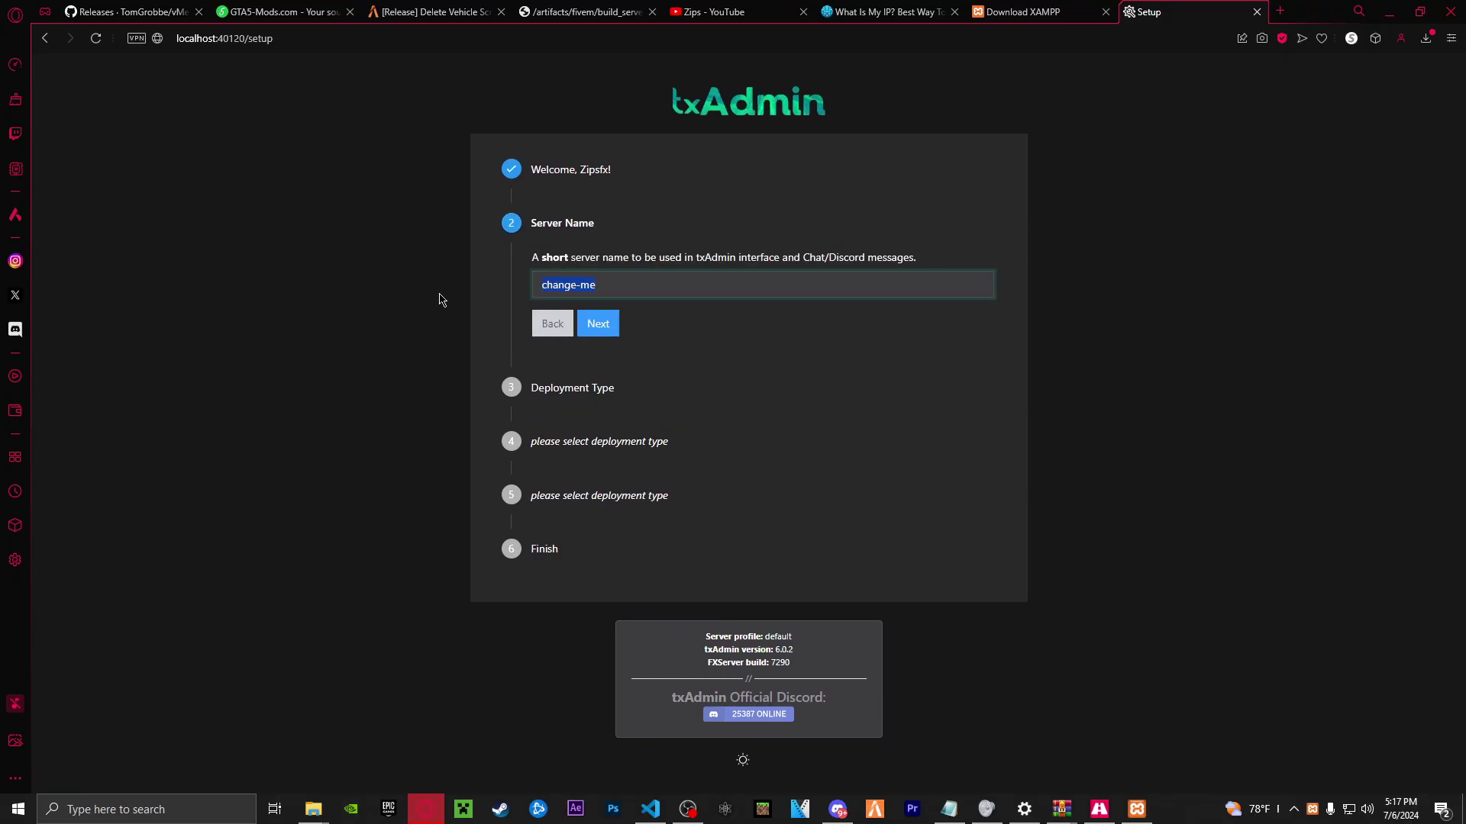
pyautogui.write('Zx Zips')
pyautogui.click(599, 324)
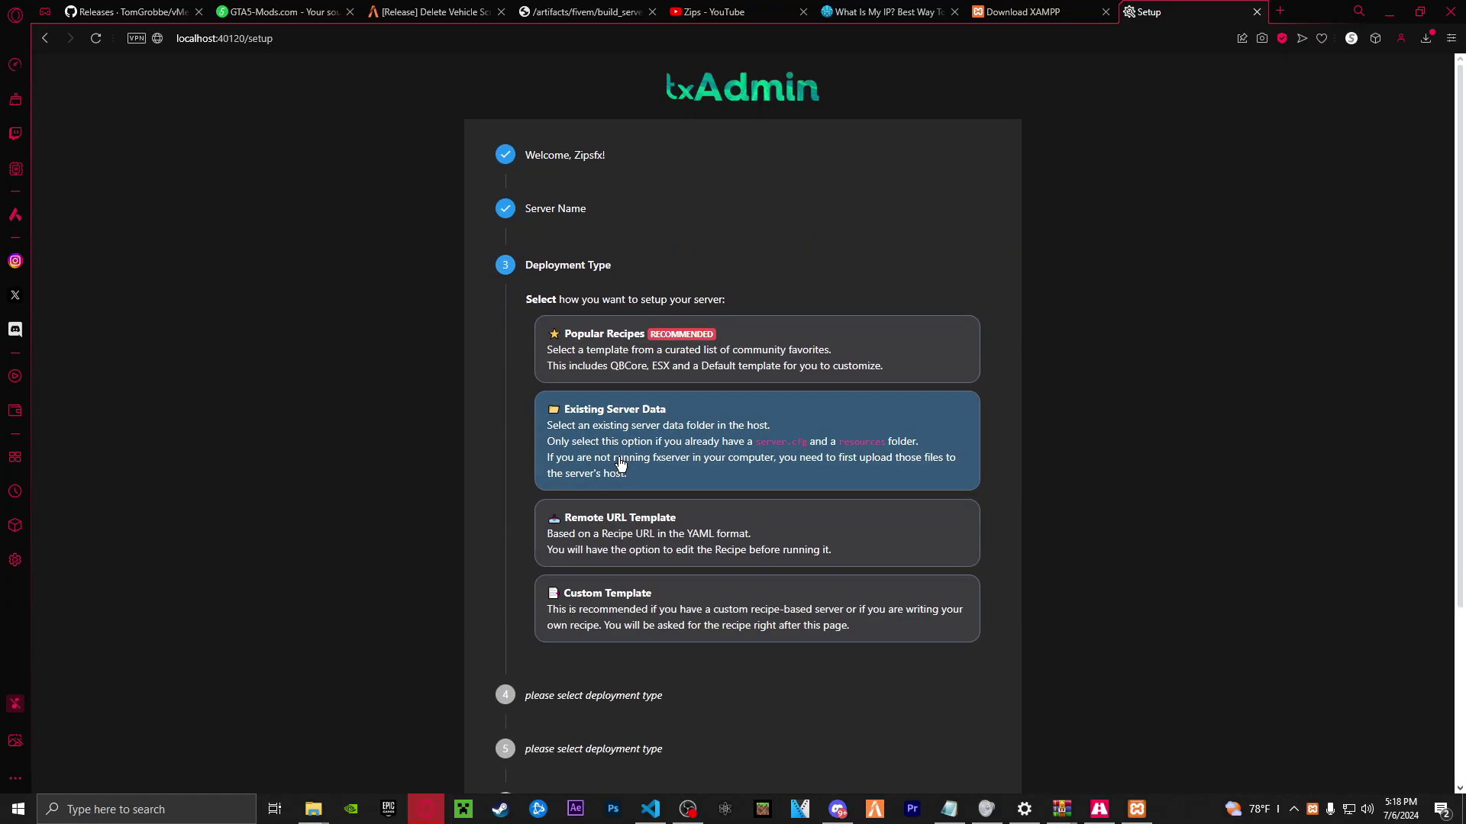
# Choose Popular Recipes with the ESX Legacy template and save the suggested data folder
pyautogui.click(620, 463)
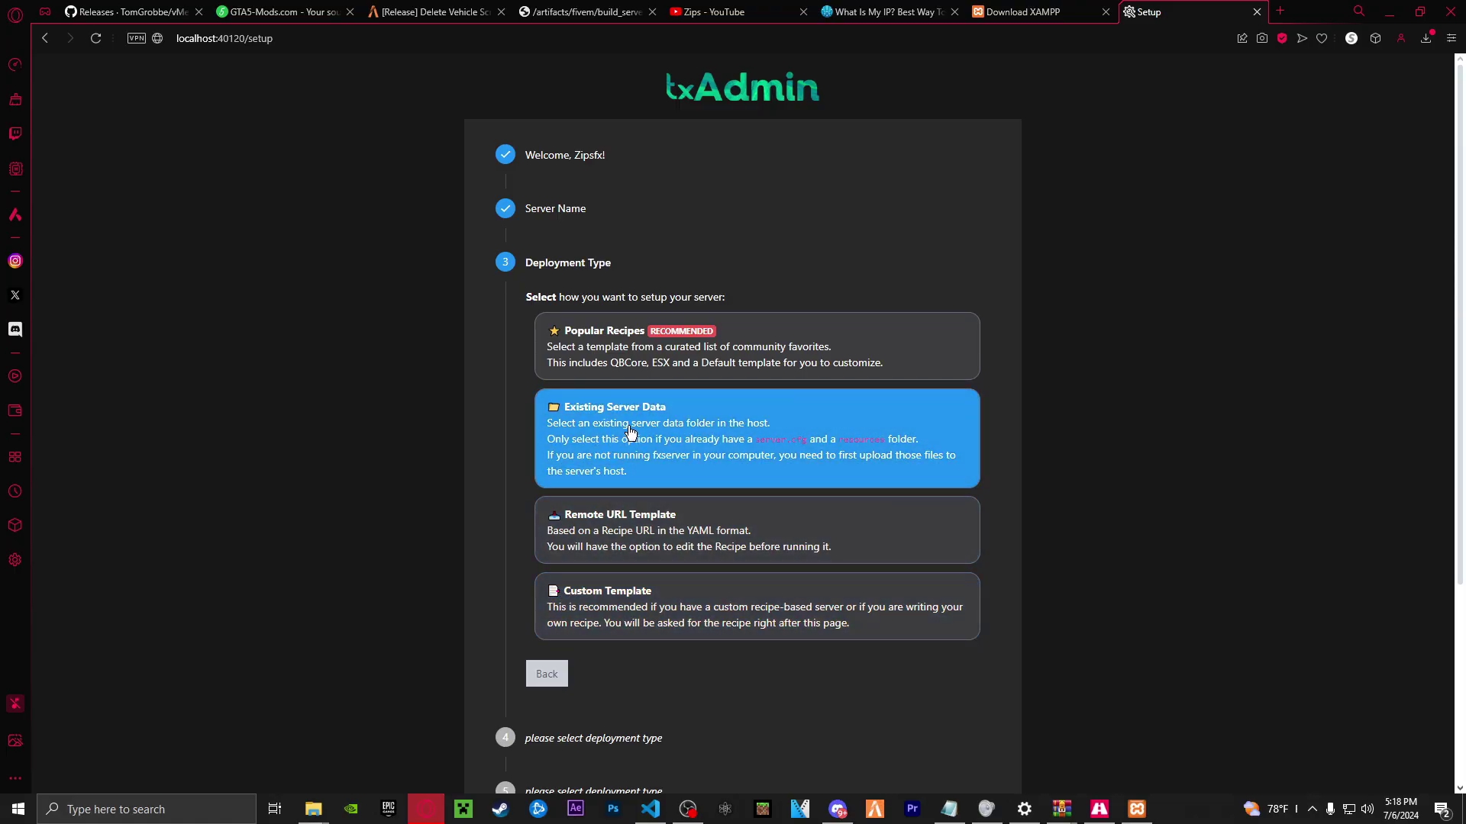
pyautogui.click(648, 448)
pyautogui.click(651, 359)
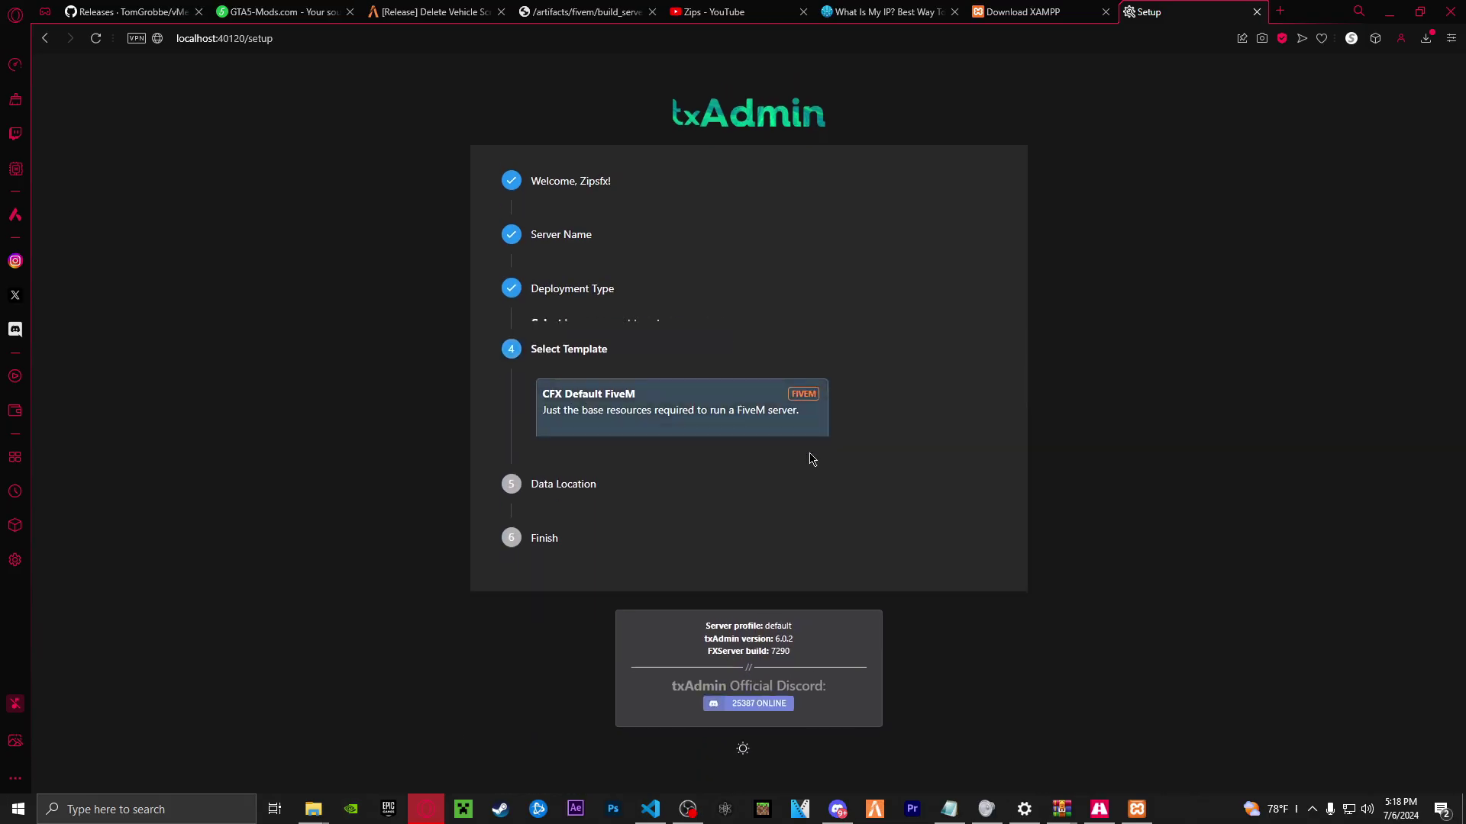
pyautogui.click(584, 475)
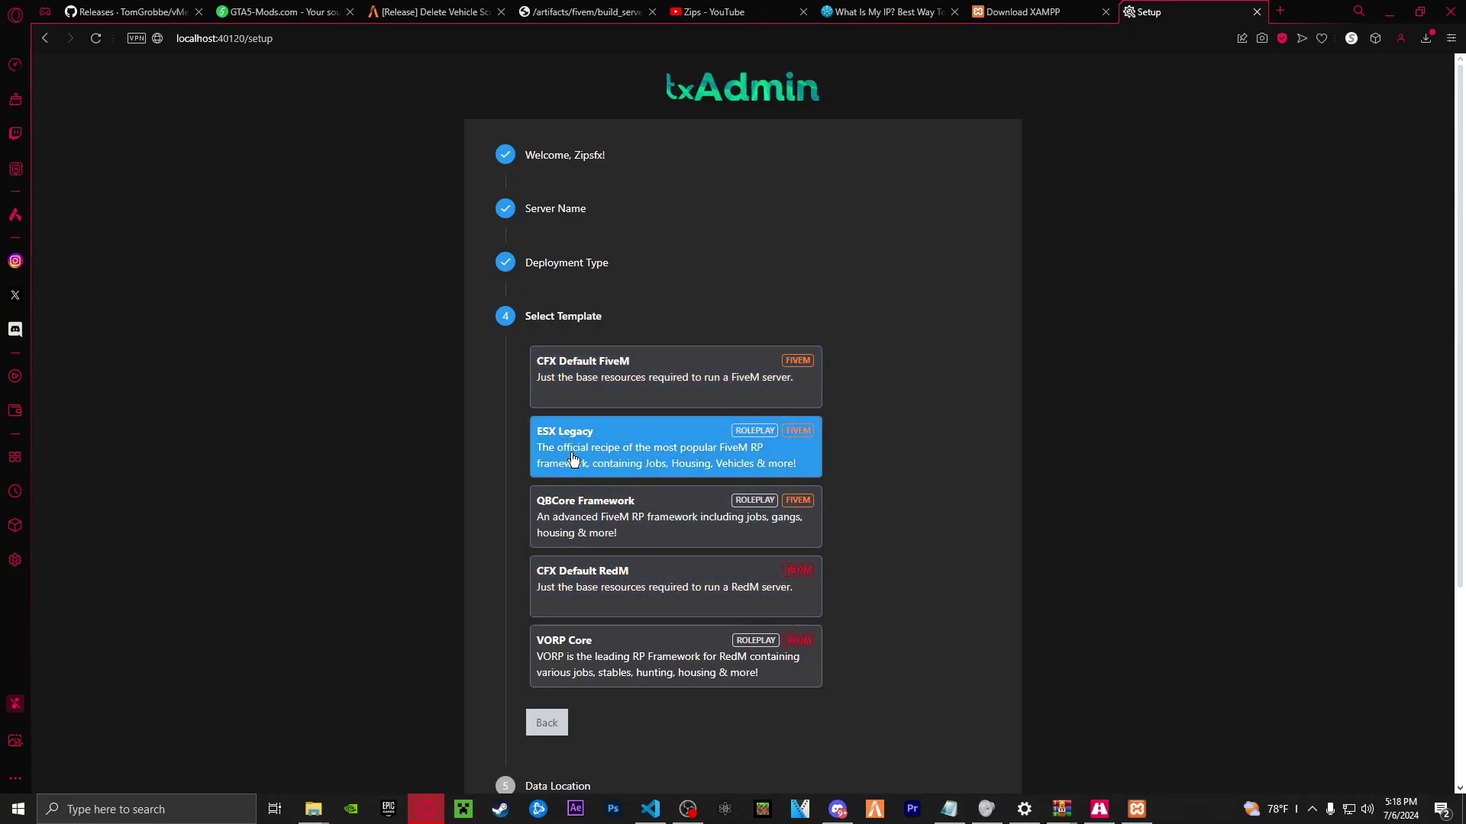
pyautogui.click(661, 458)
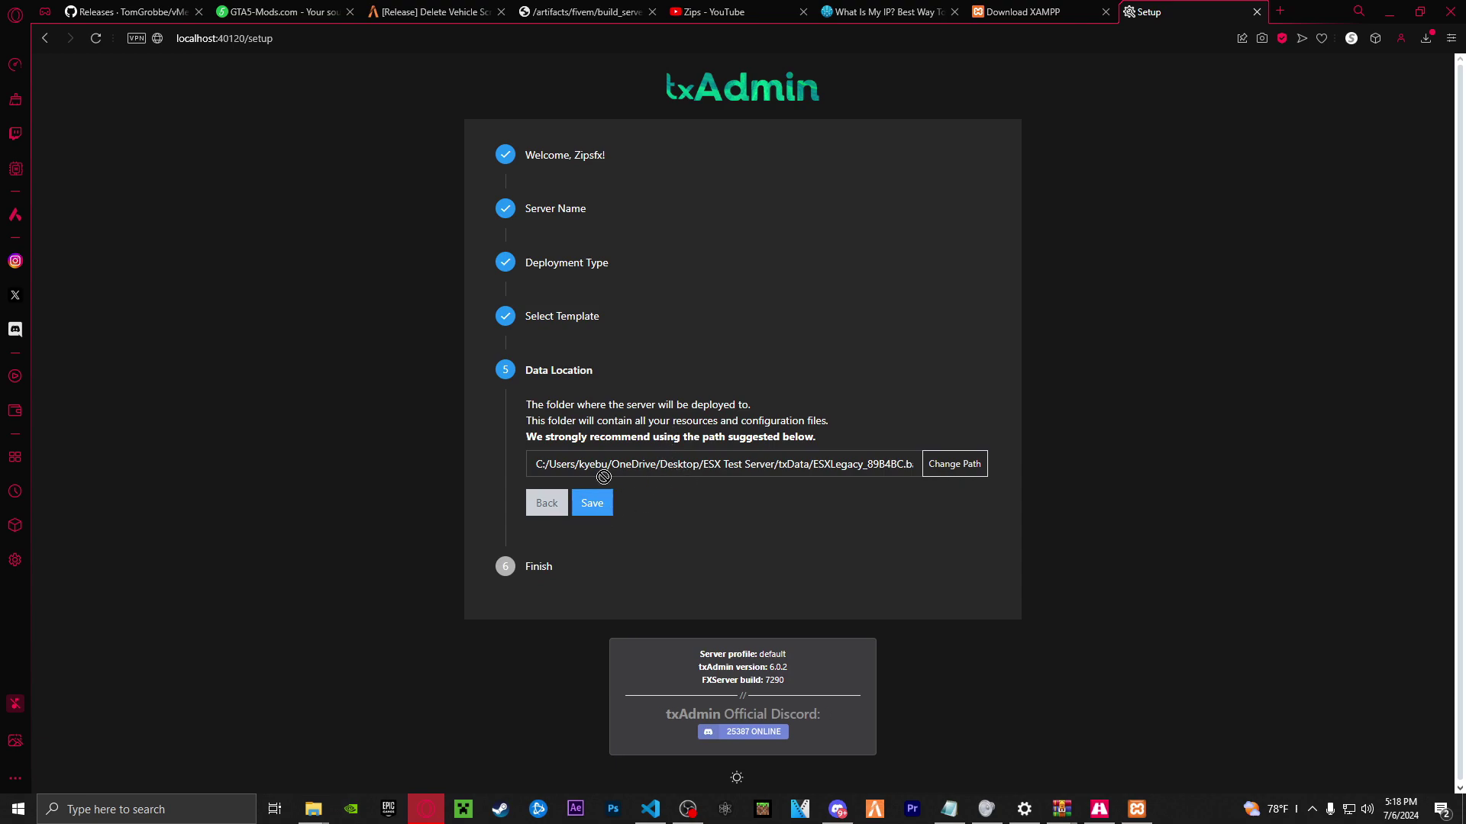
pyautogui.click(601, 505)
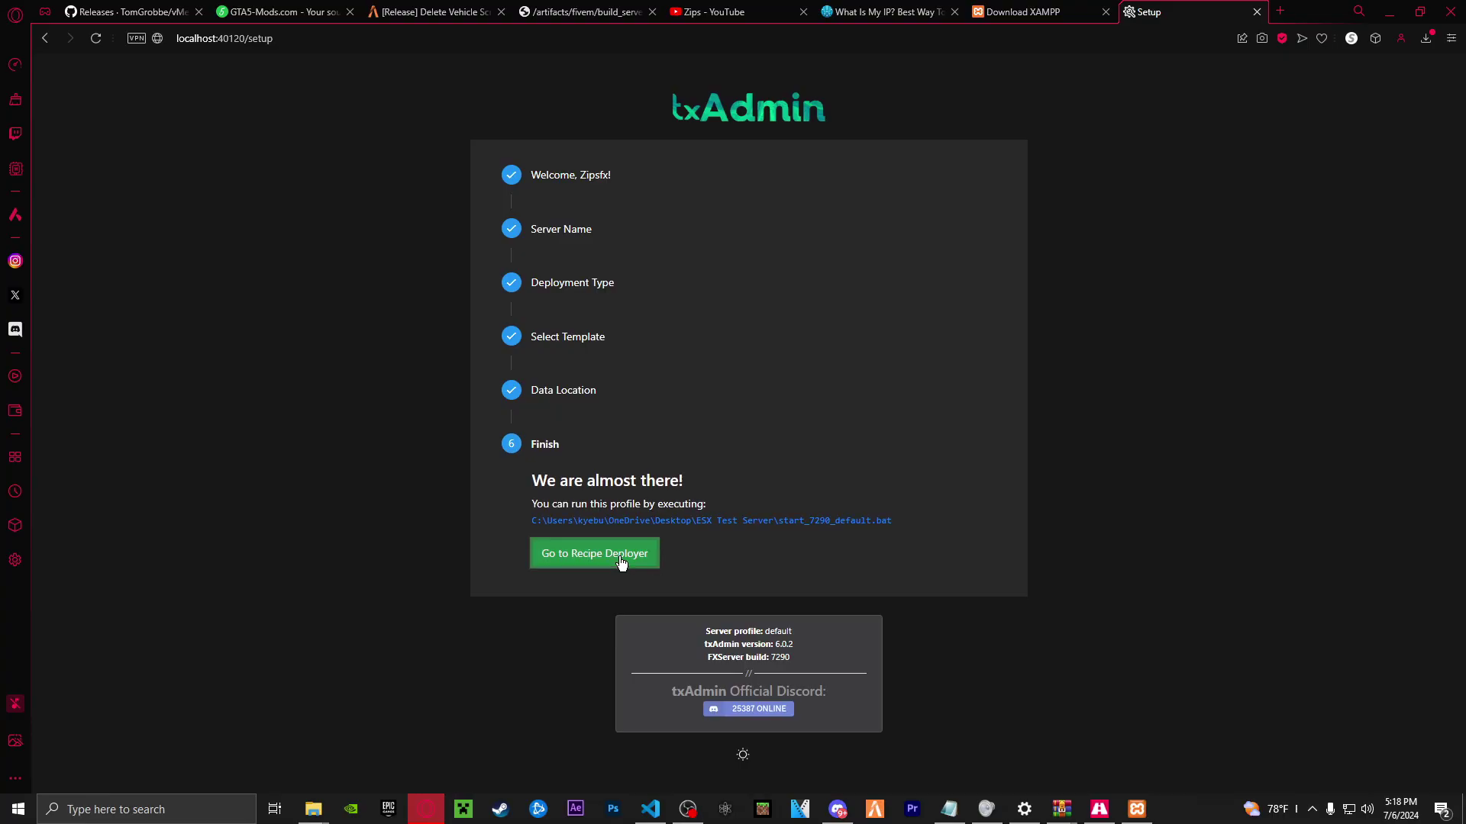
# Review the ESX Legacy recipe in the Recipe Deployer and proceed to Input Parameters
pyautogui.click(620, 561)
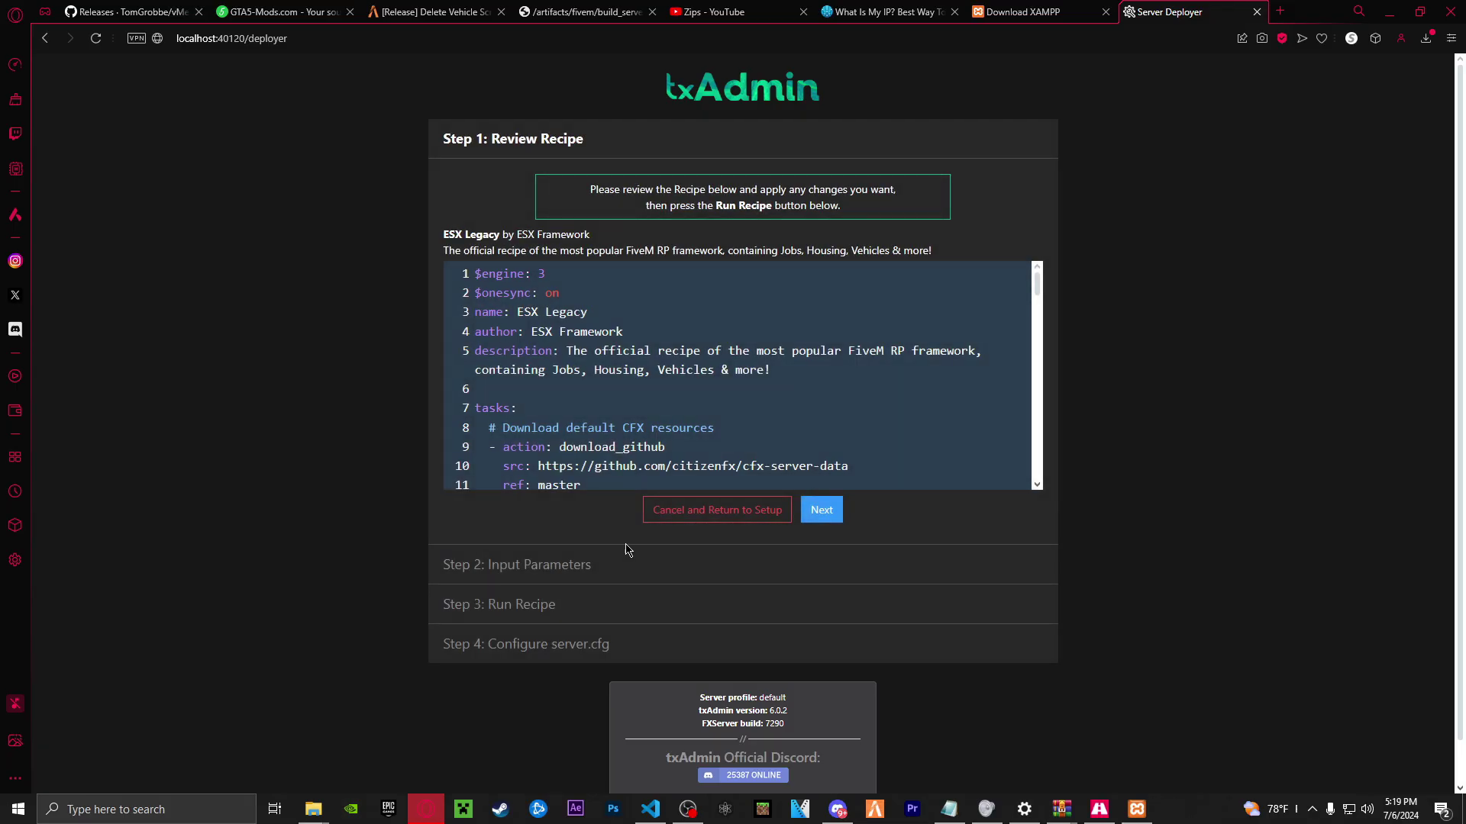
pyautogui.scroll(-5, 743, 363)
pyautogui.scroll(-10, 743, 363)
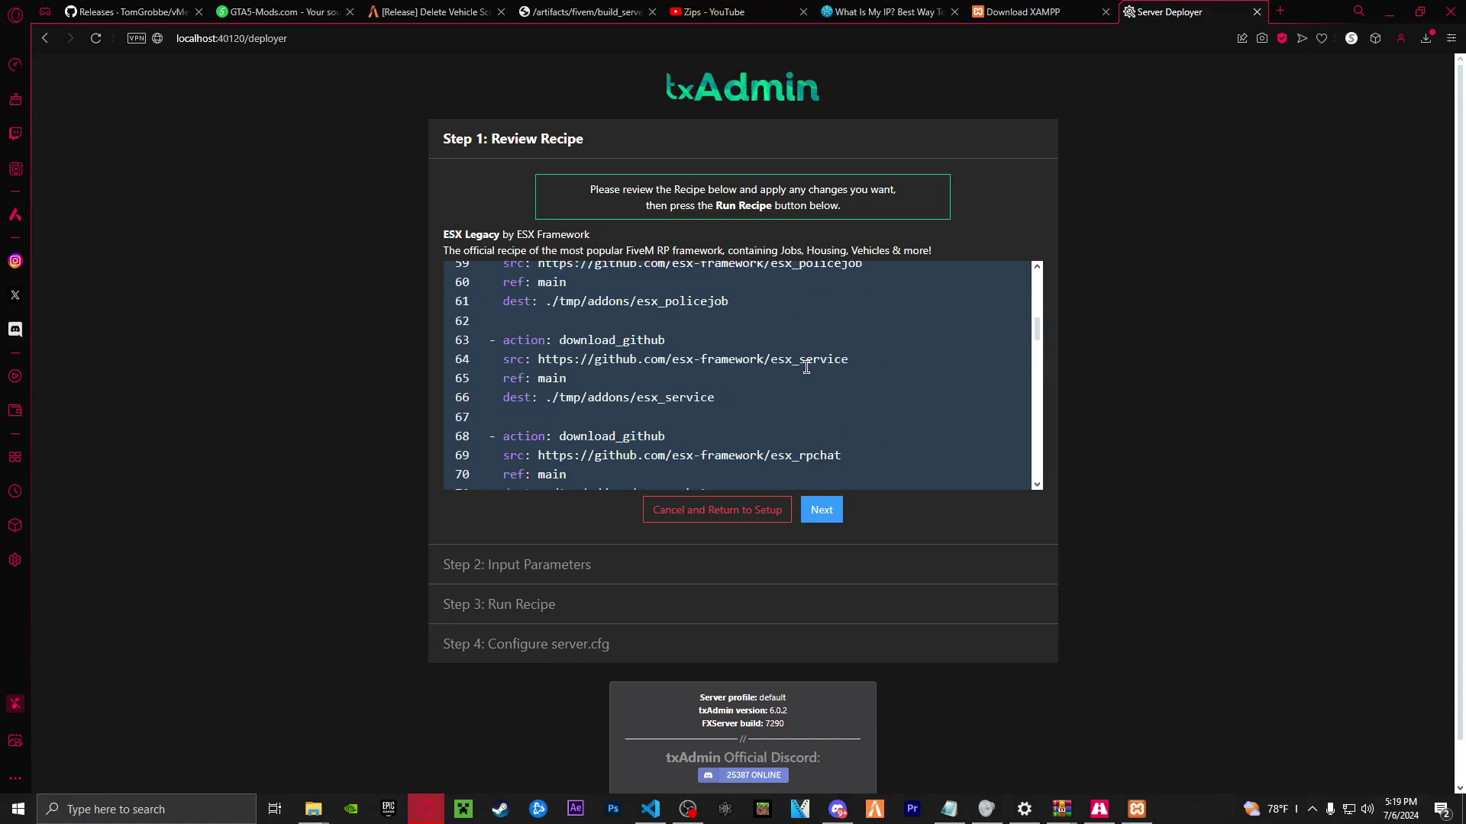
pyautogui.scroll(-10, 739, 381)
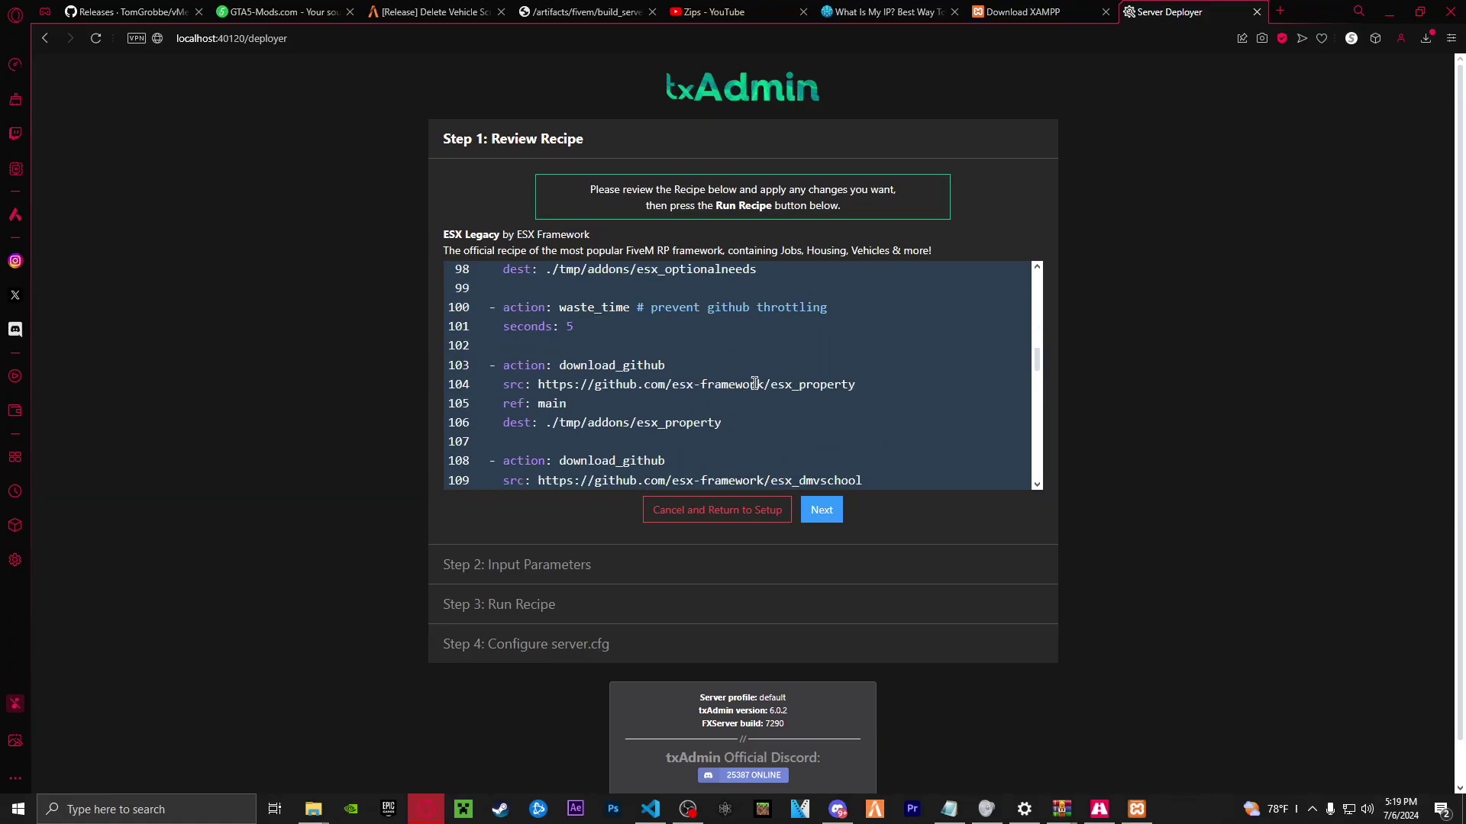
pyautogui.scroll(-4, 756, 388)
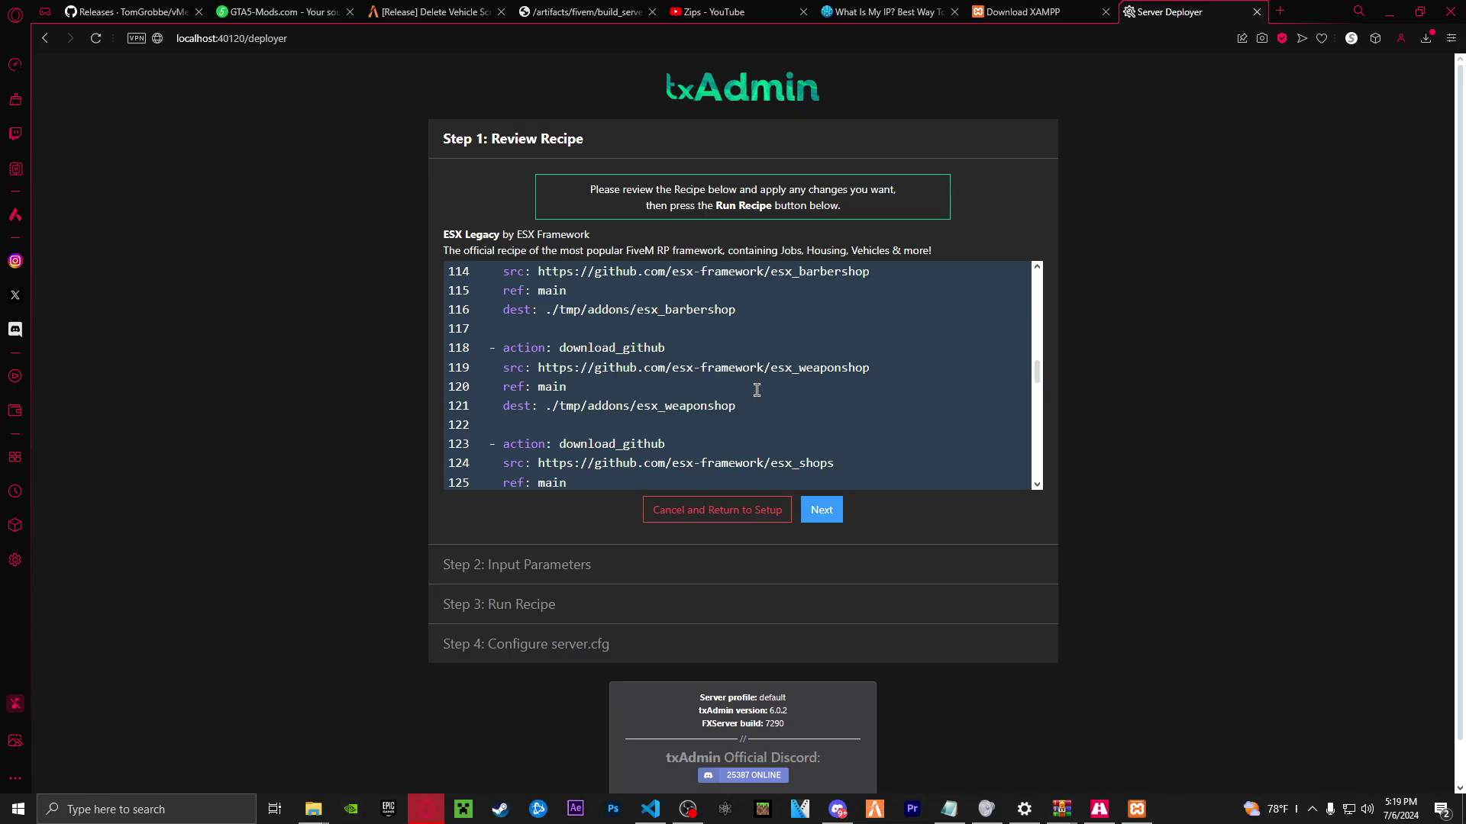
pyautogui.scroll(-6, 756, 390)
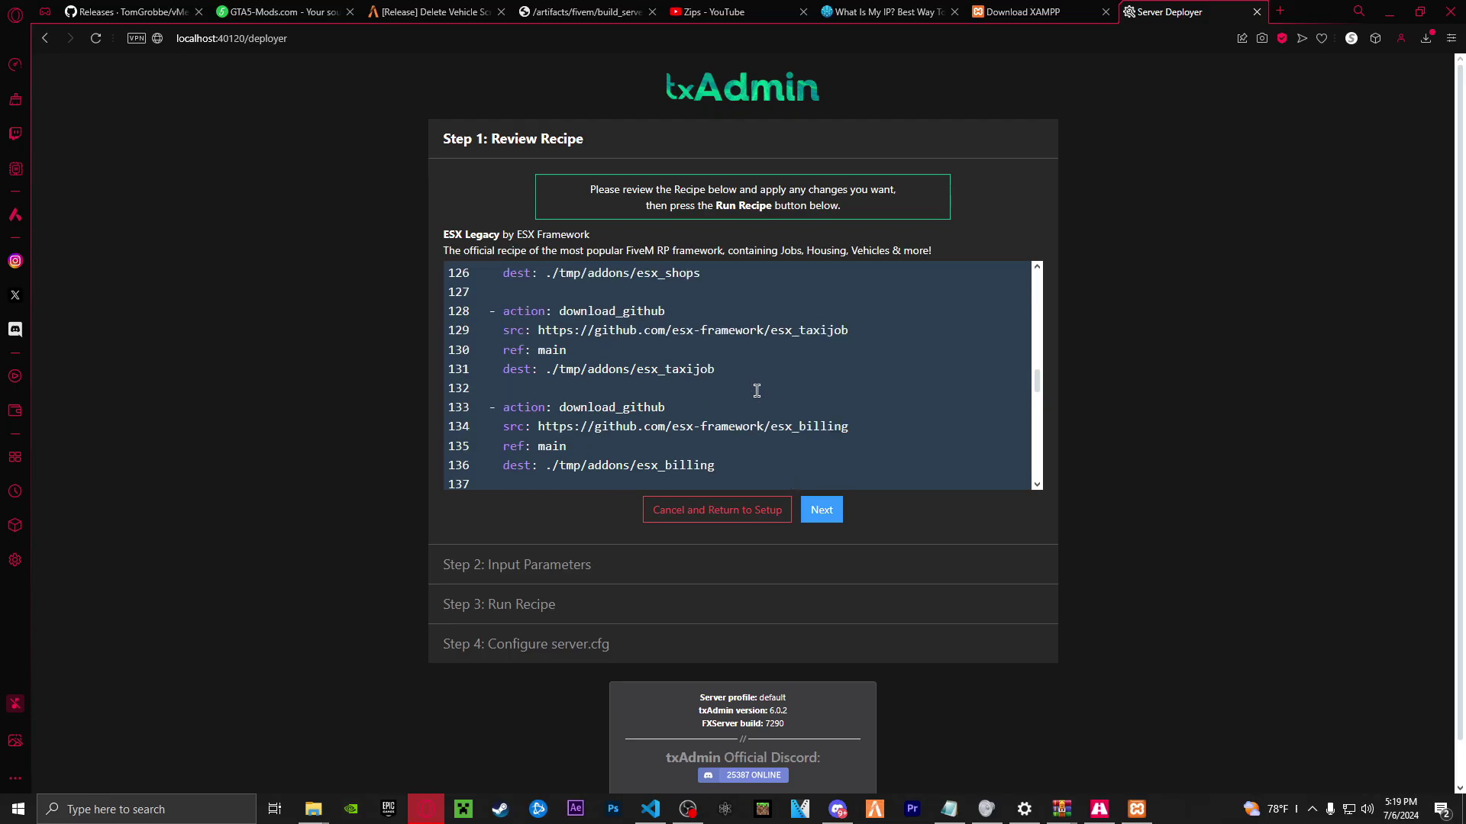
pyautogui.click(821, 510)
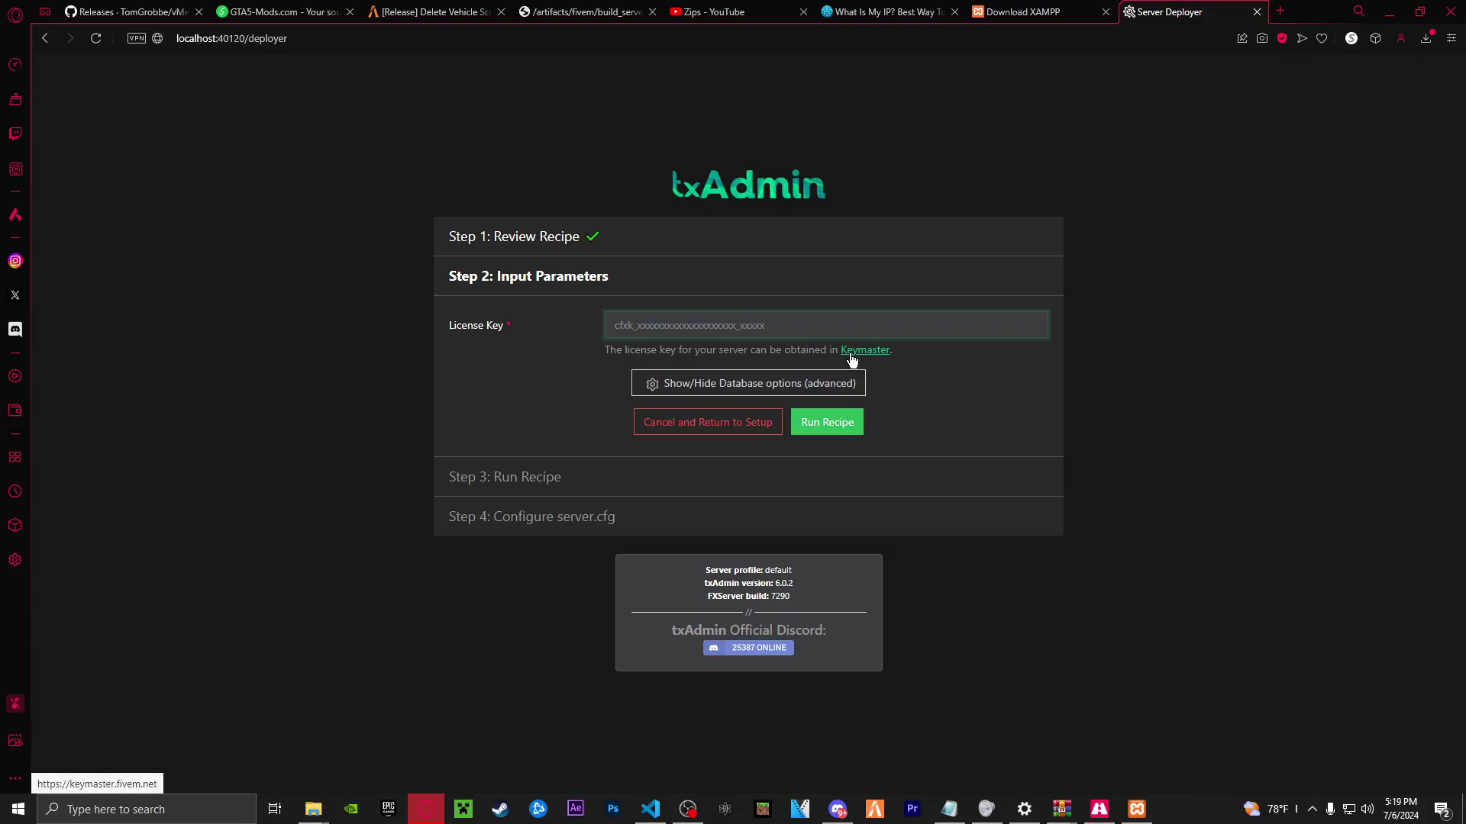
# In Keymaster, trash the old Zips Test Sserver and start a new server named 'Esx Zips Test'
pyautogui.click(852, 354)
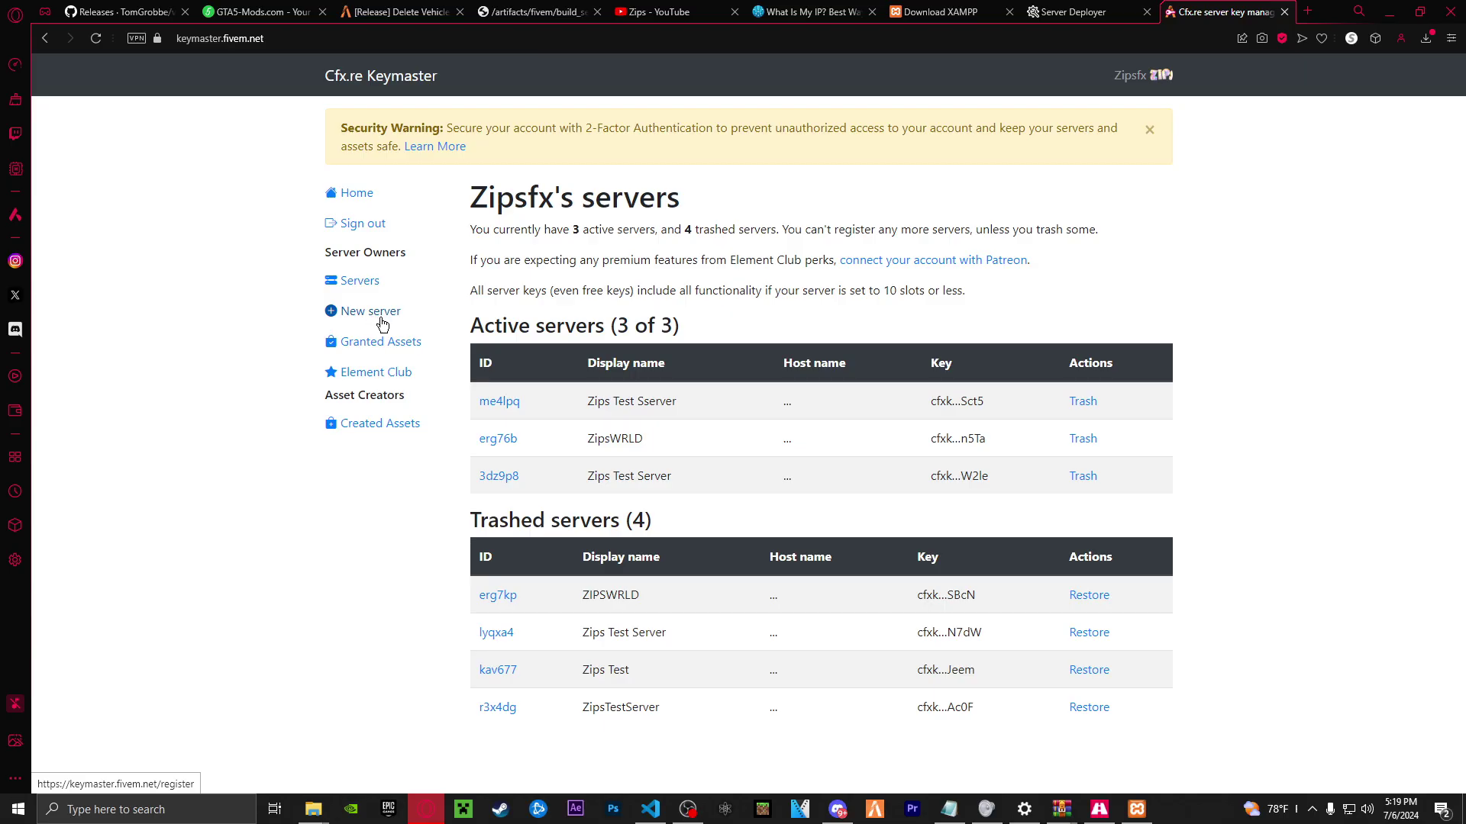
pyautogui.click(1082, 401)
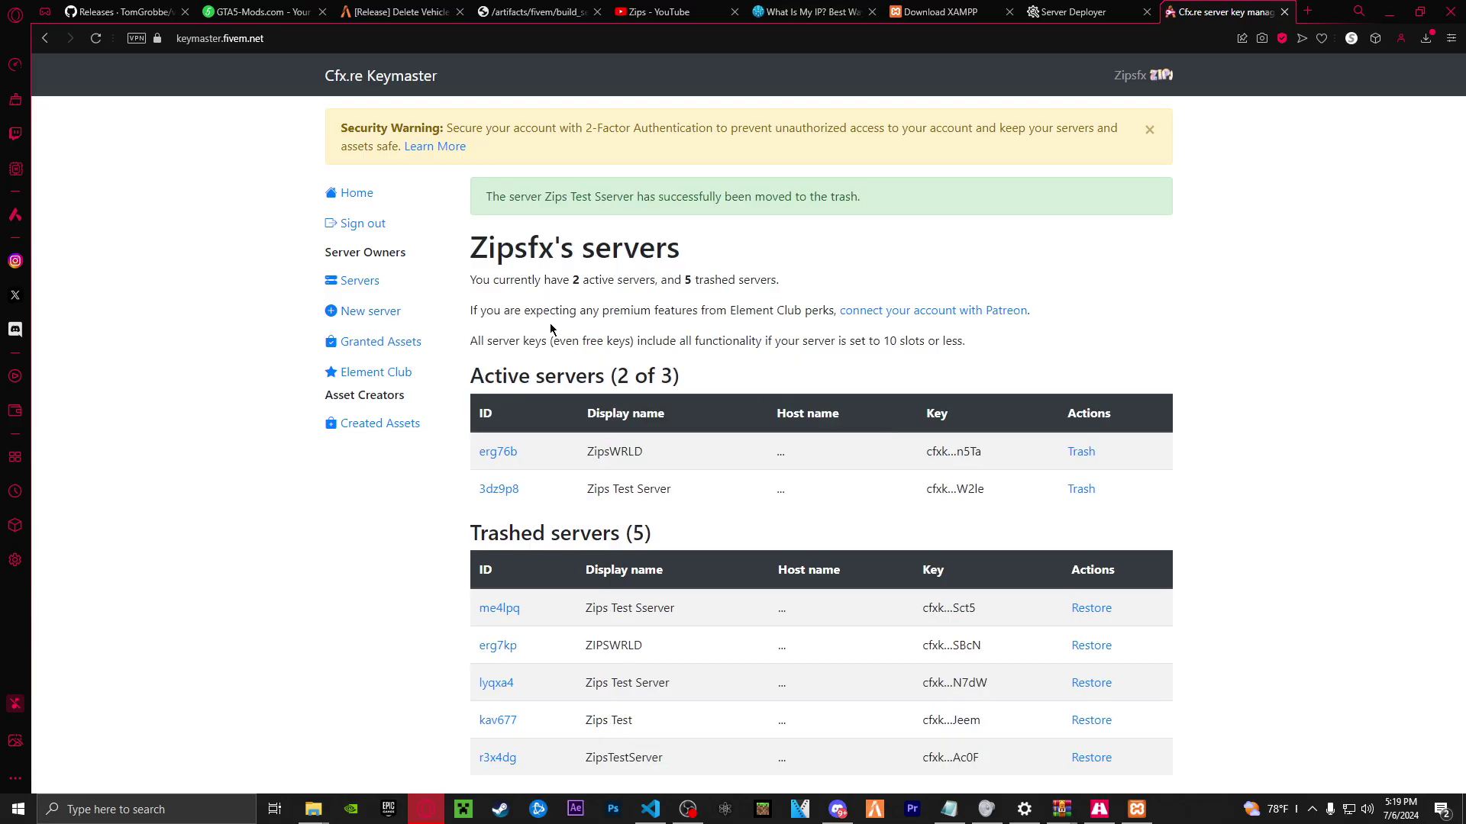
pyautogui.click(378, 314)
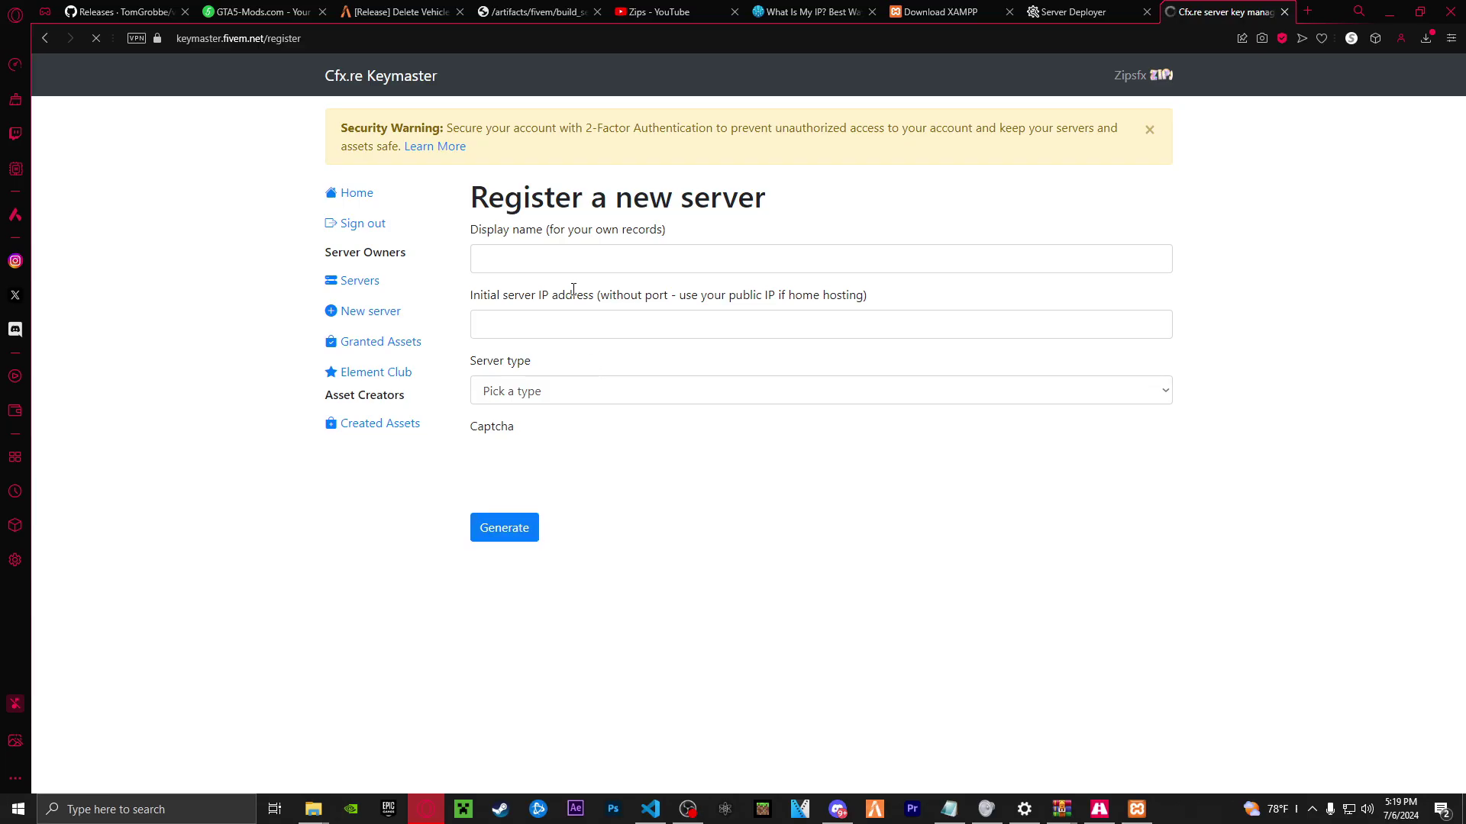
pyautogui.click(577, 263)
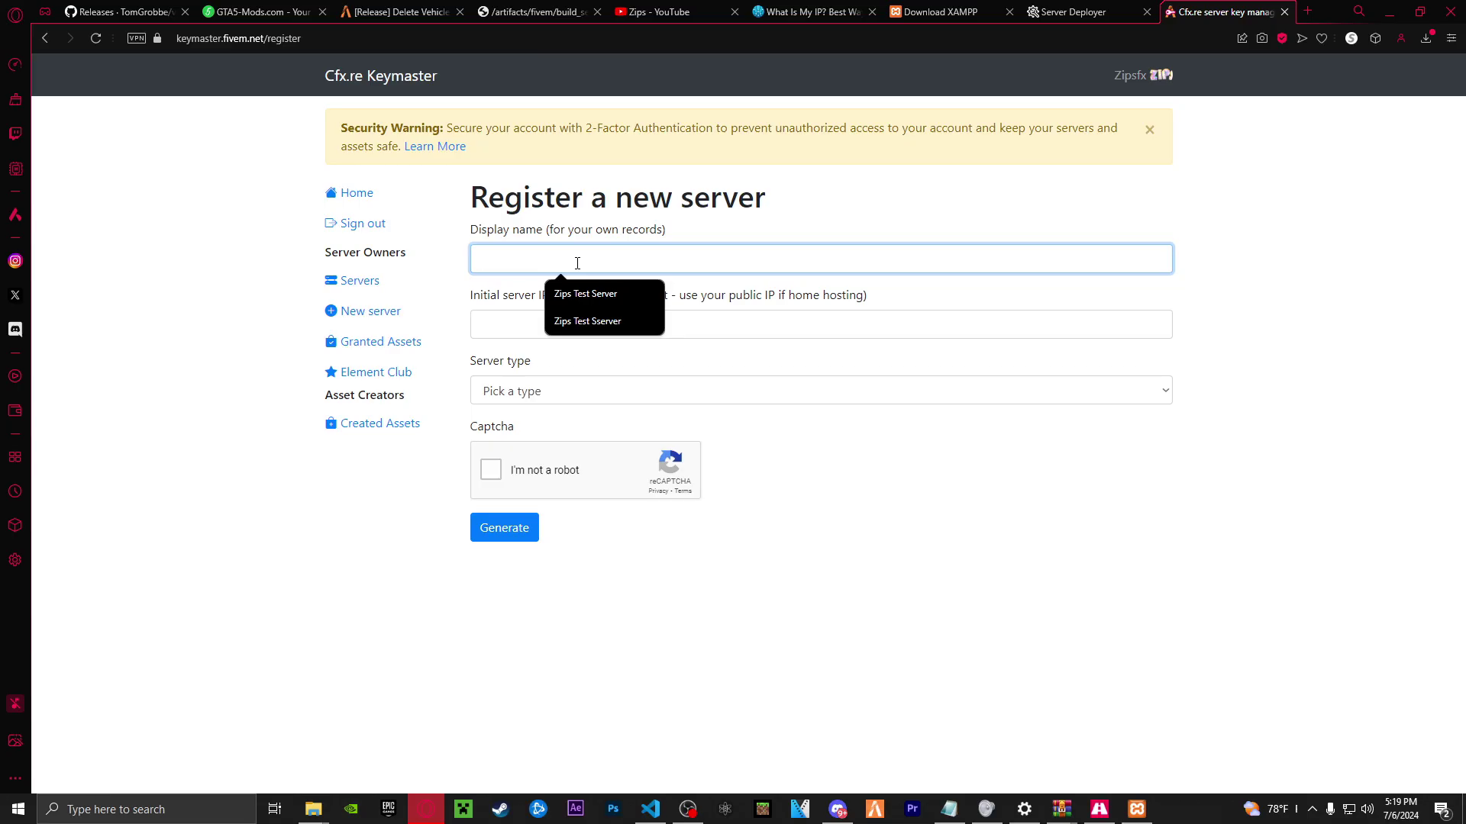
pyautogui.write('Esx Zips Test')
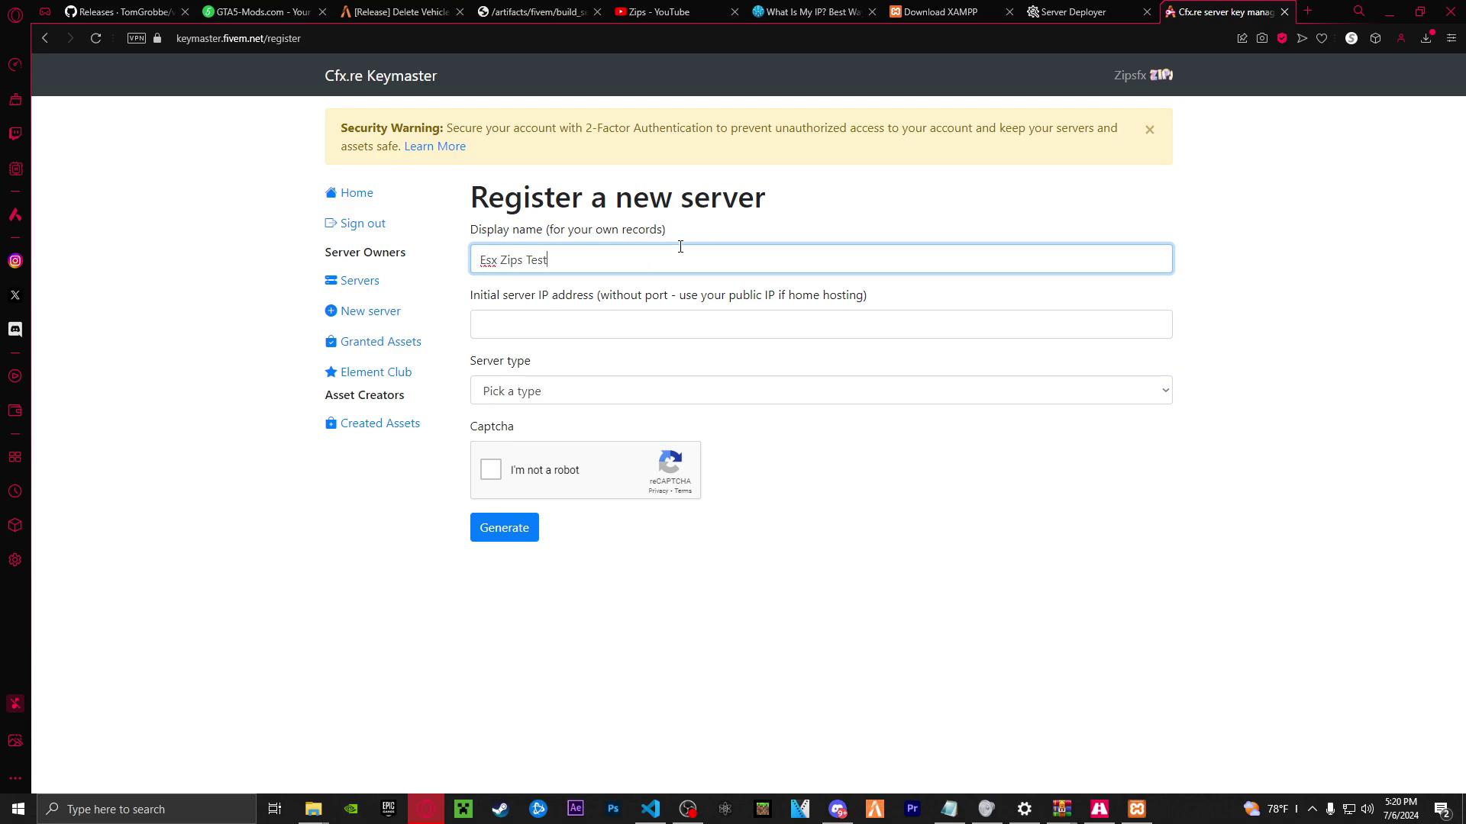
# Look up the public IP address and paste it into the registration form
pyautogui.click(809, 11)
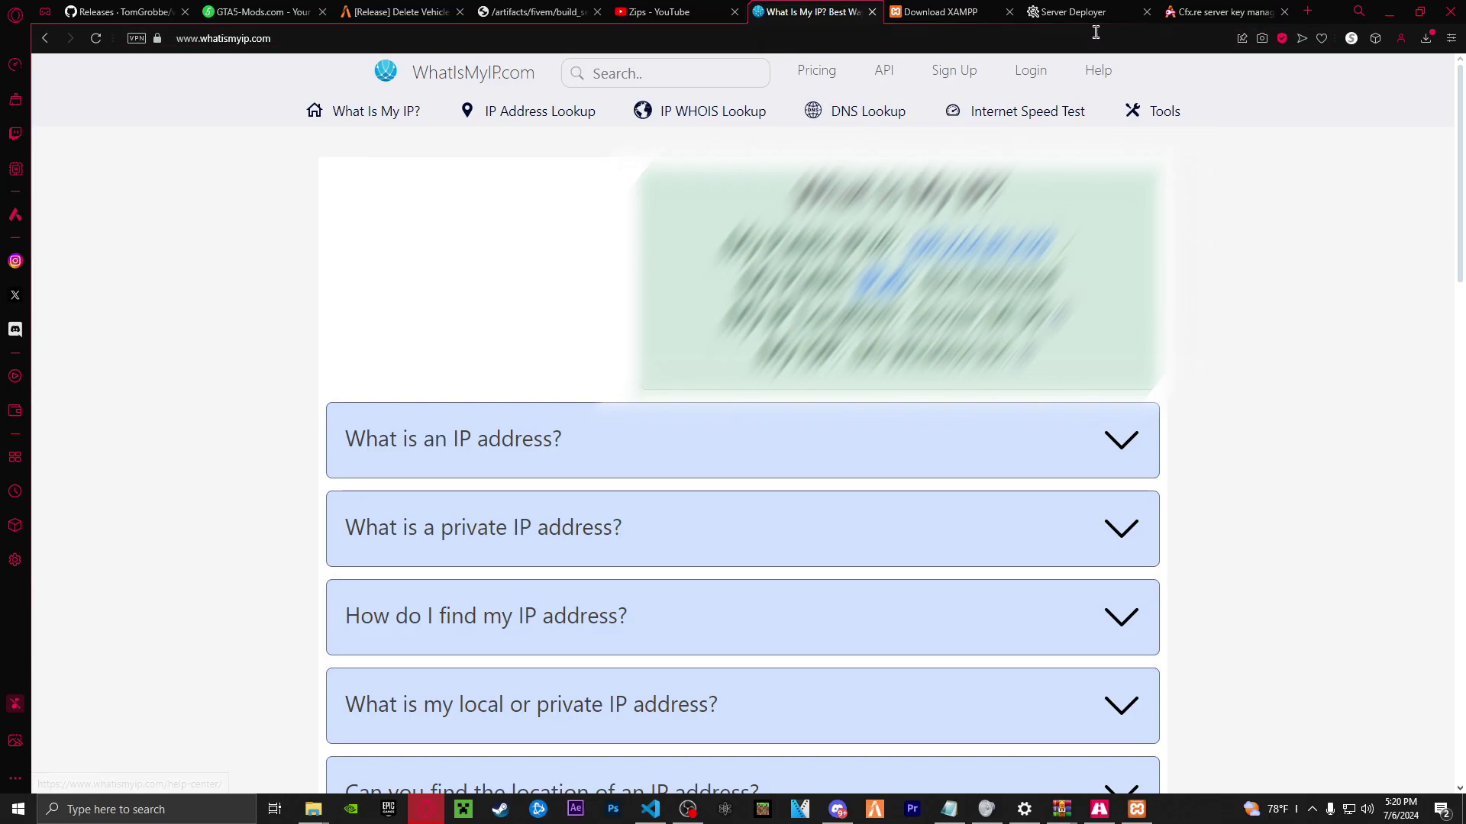
pyautogui.click(1221, 11)
pyautogui.rightClick(506, 325)
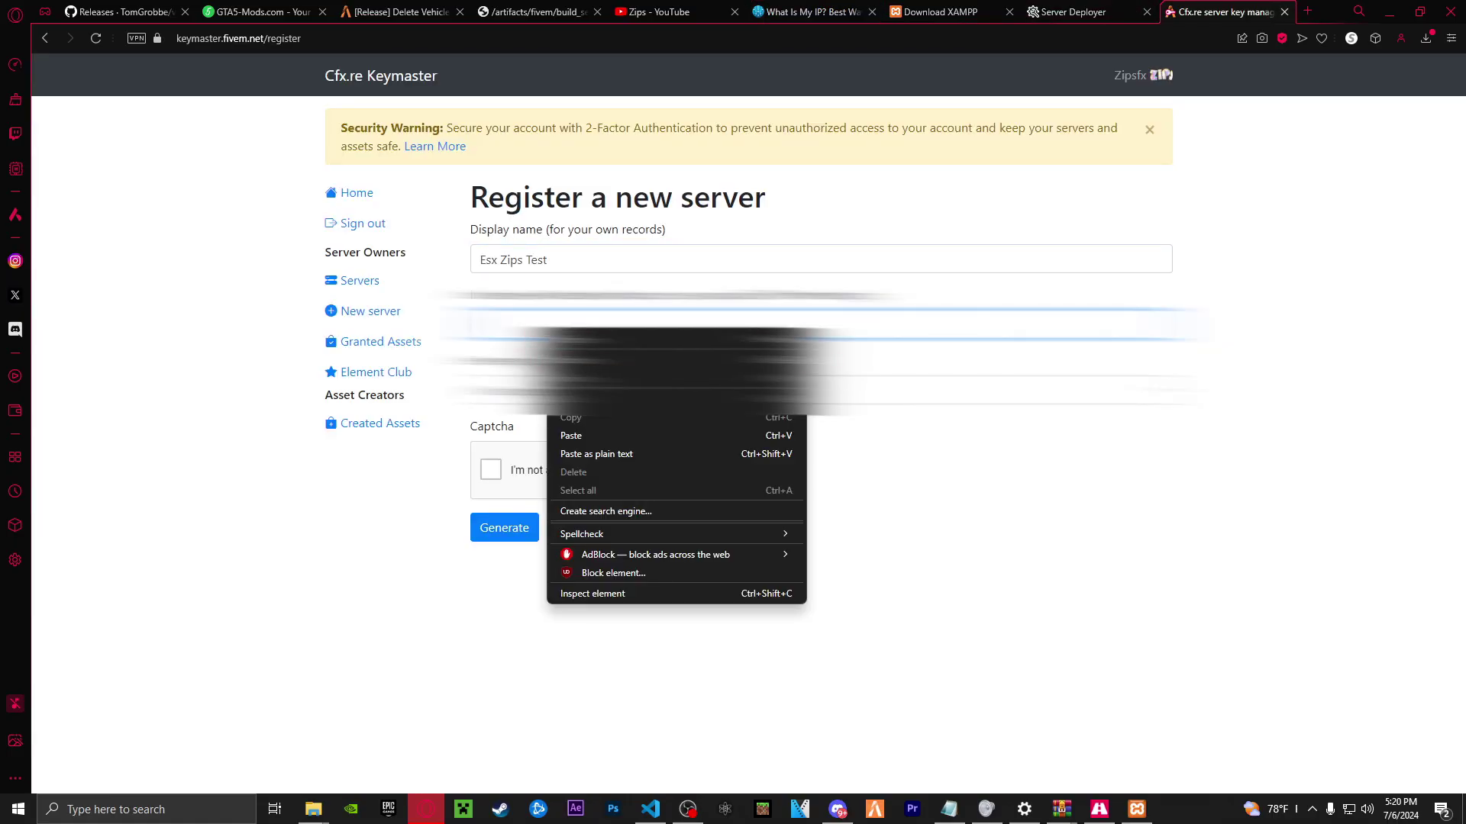
pyautogui.click(602, 438)
# Set type Other/Home hosted, provider Home, complete the captcha, and generate the server key
pyautogui.click(589, 391)
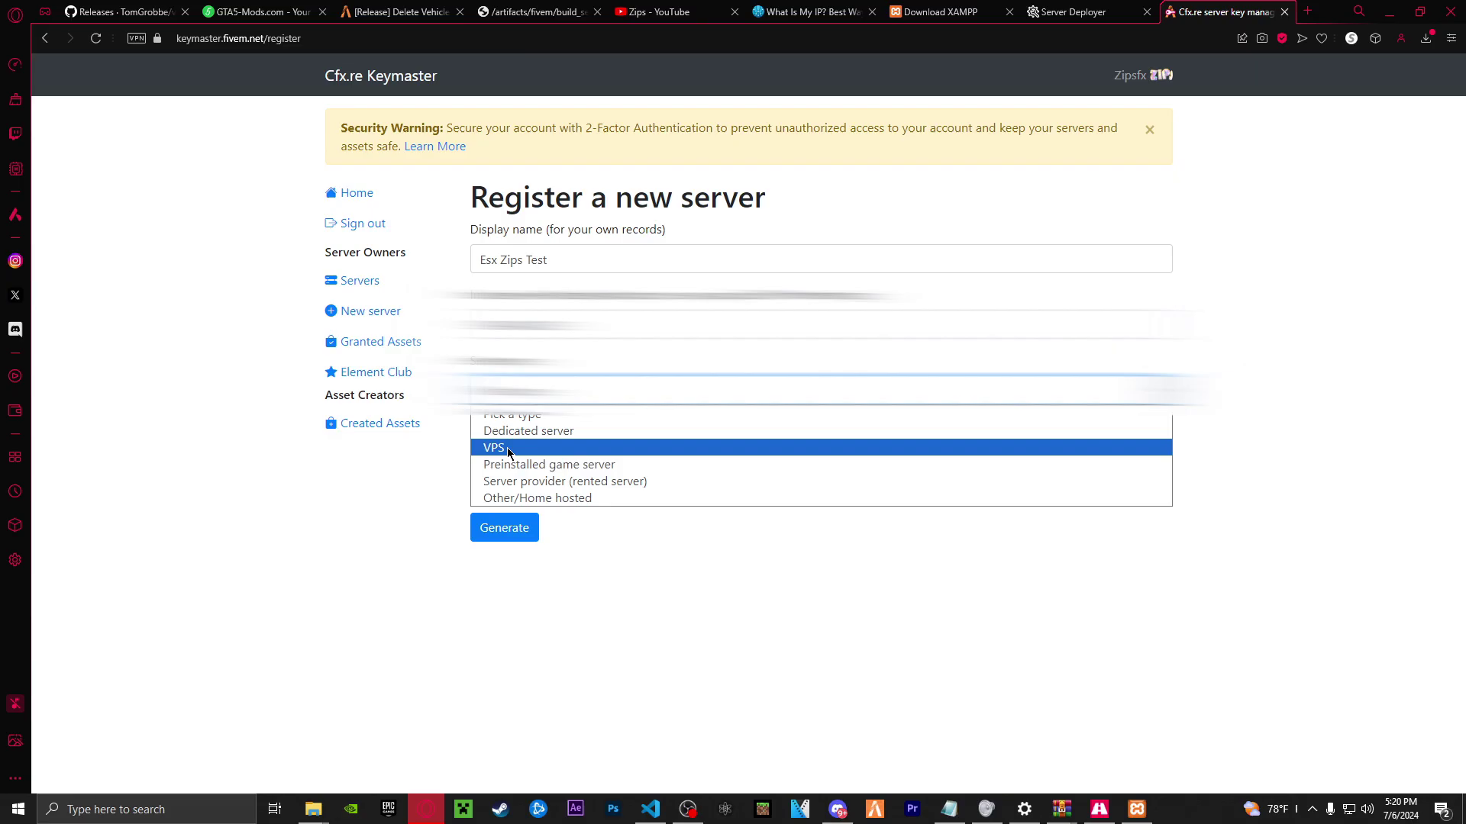
pyautogui.click(562, 498)
pyautogui.click(563, 464)
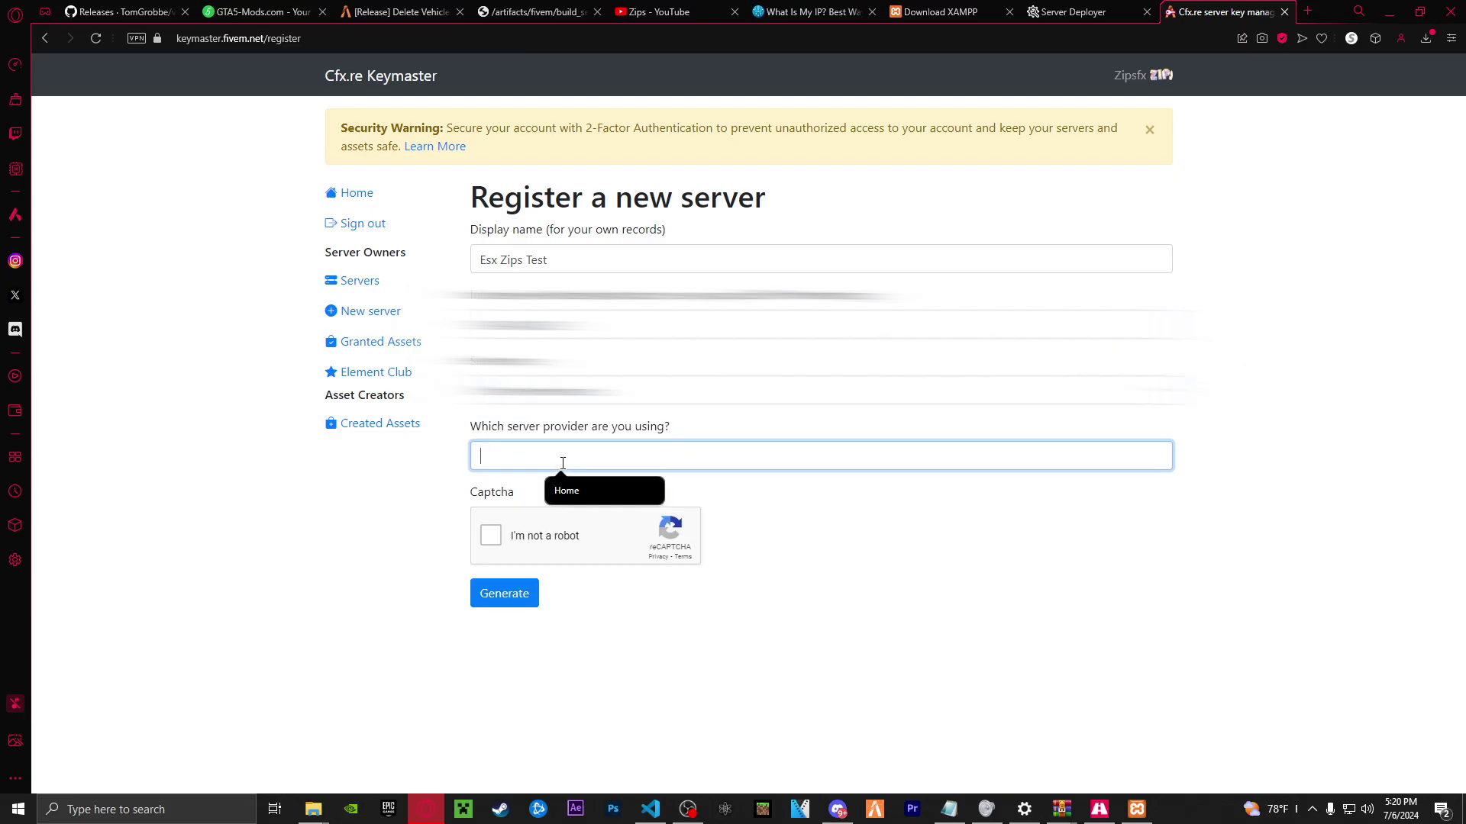
pyautogui.click(565, 493)
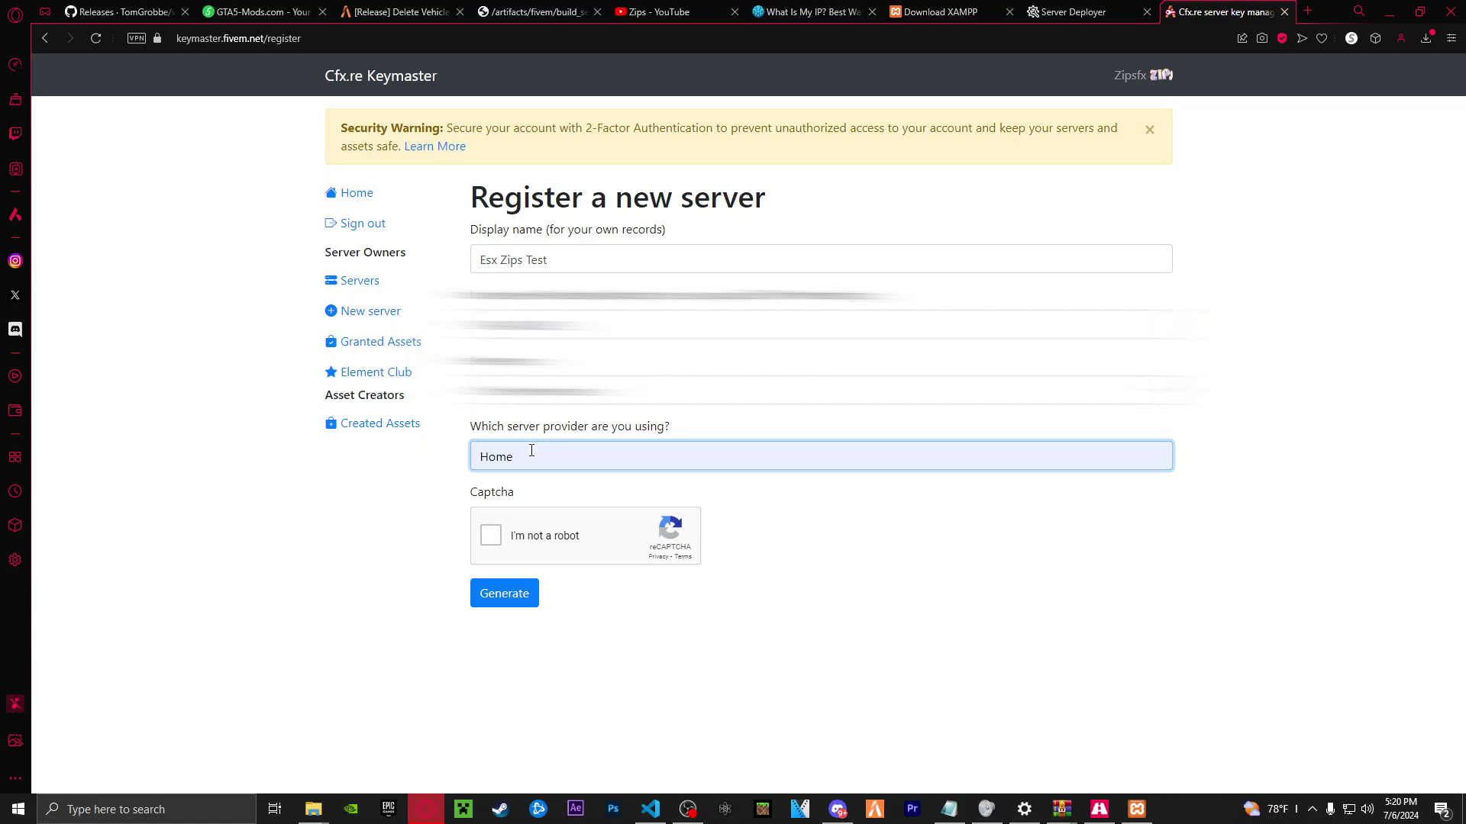
pyautogui.click(492, 536)
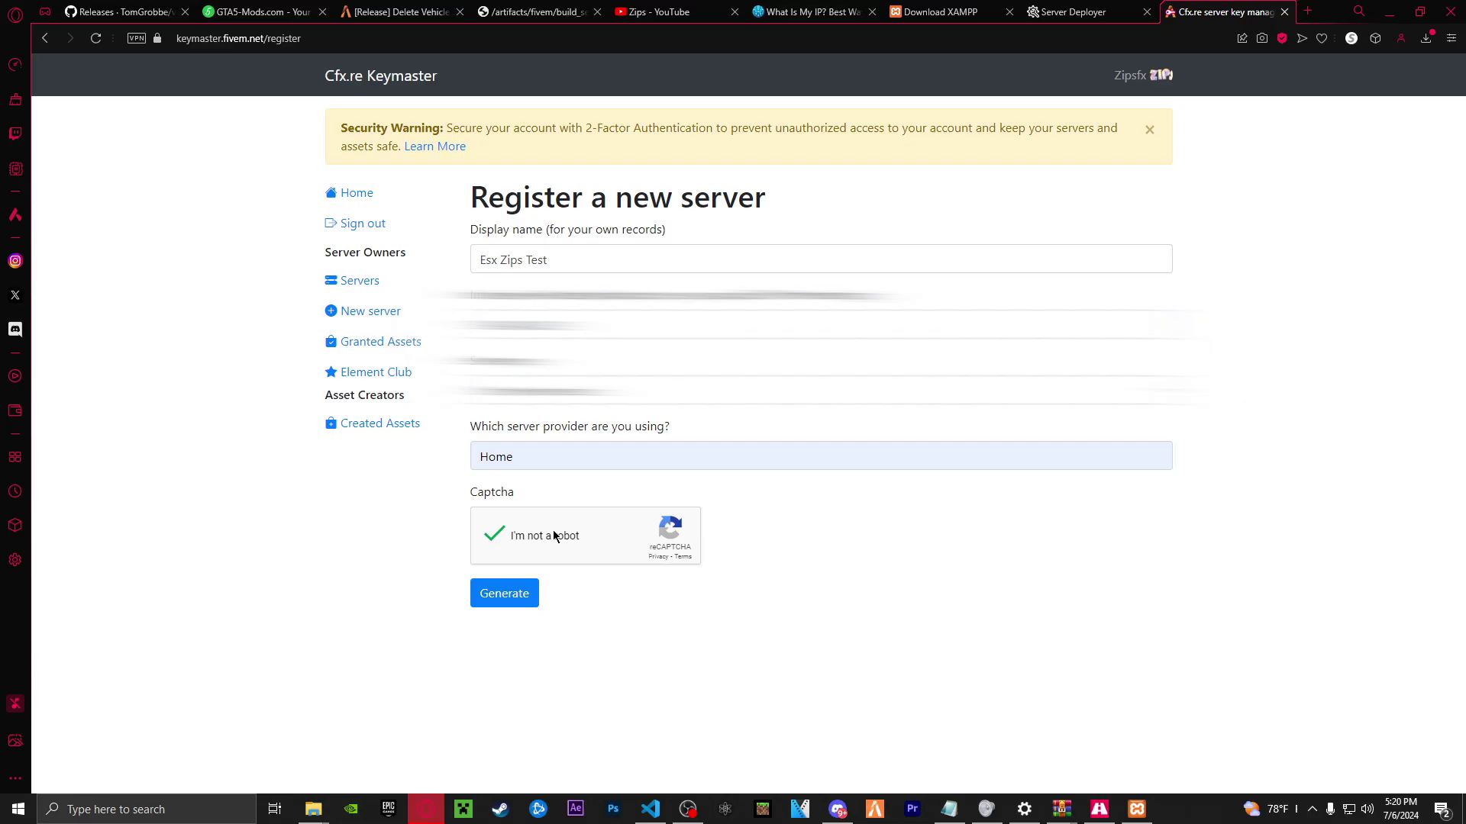
pyautogui.click(524, 597)
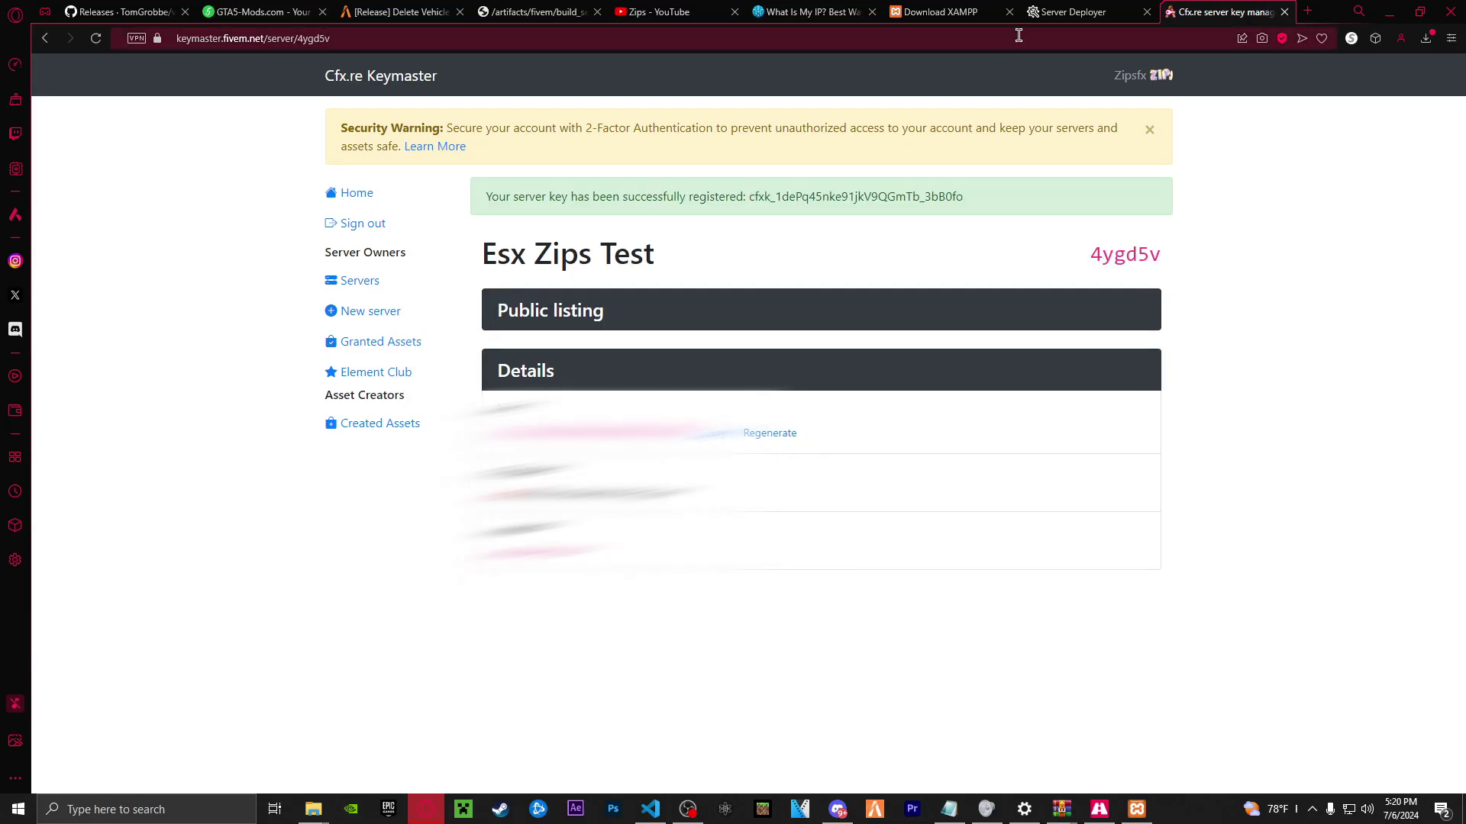
pyautogui.click(1071, 12)
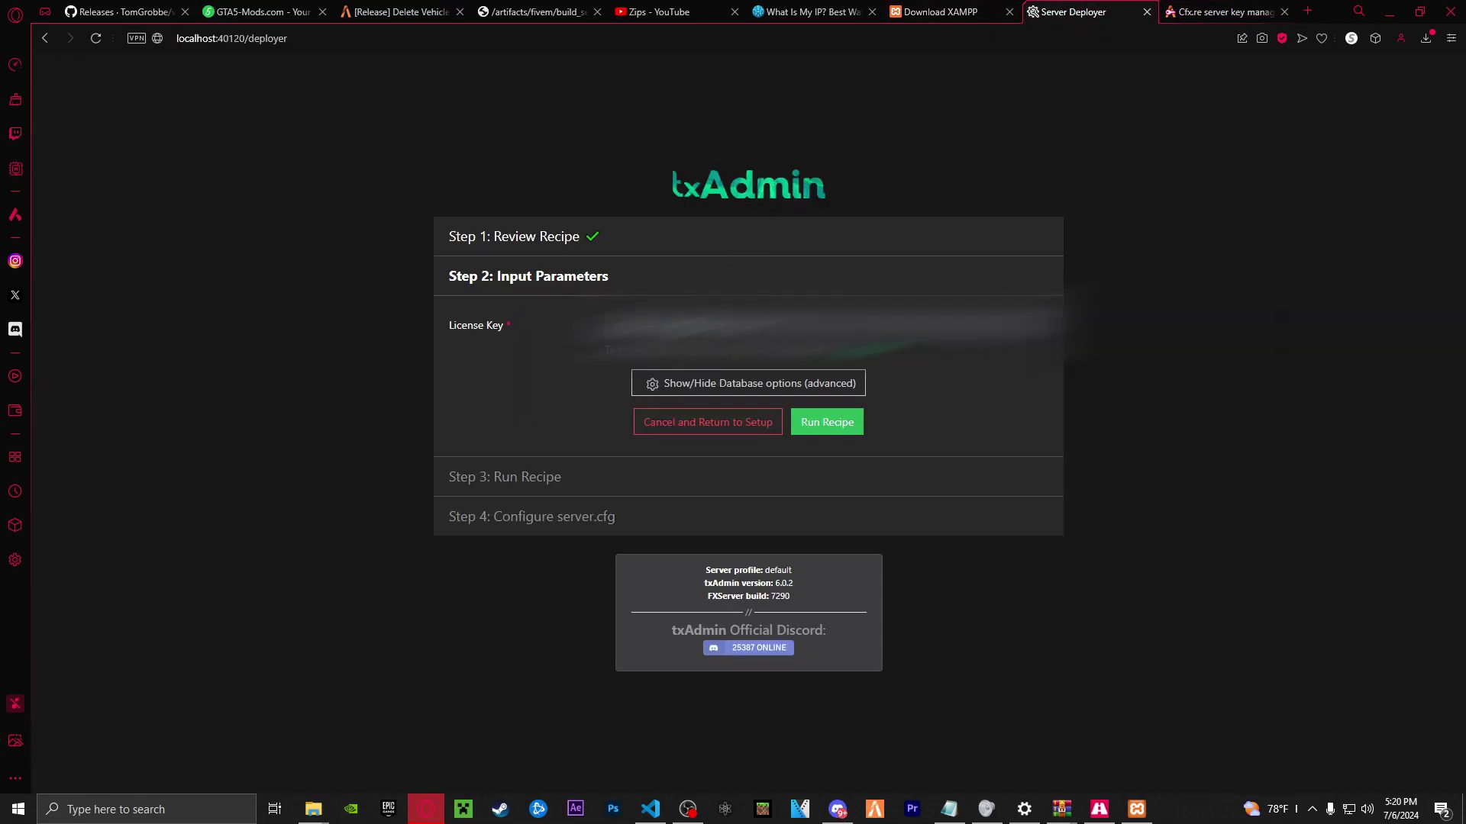
# Paste the new license key and start deploying the ESX Legacy recipe
pyautogui.rightClick(763, 330)
pyautogui.click(826, 442)
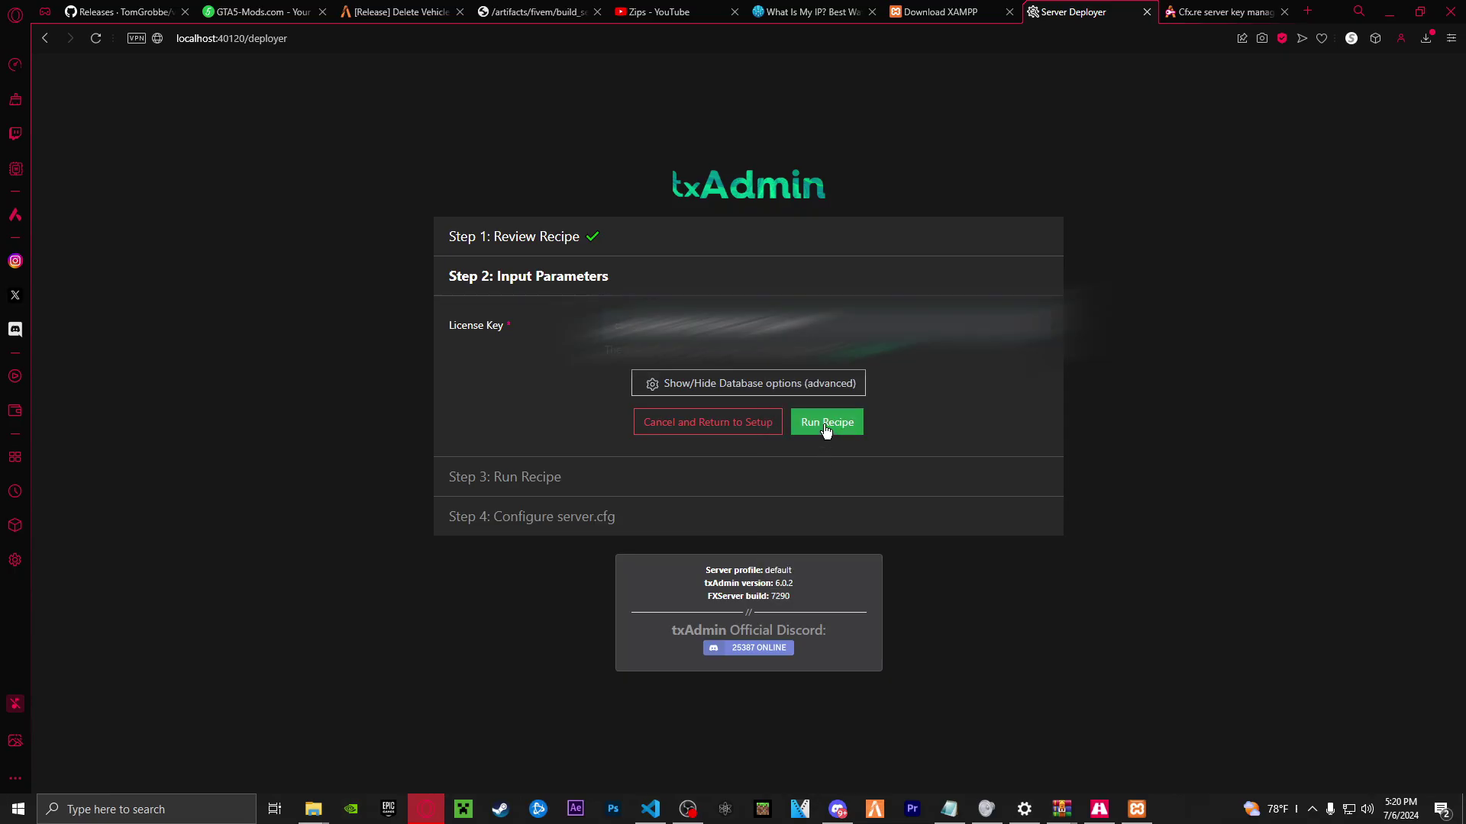
pyautogui.click(826, 428)
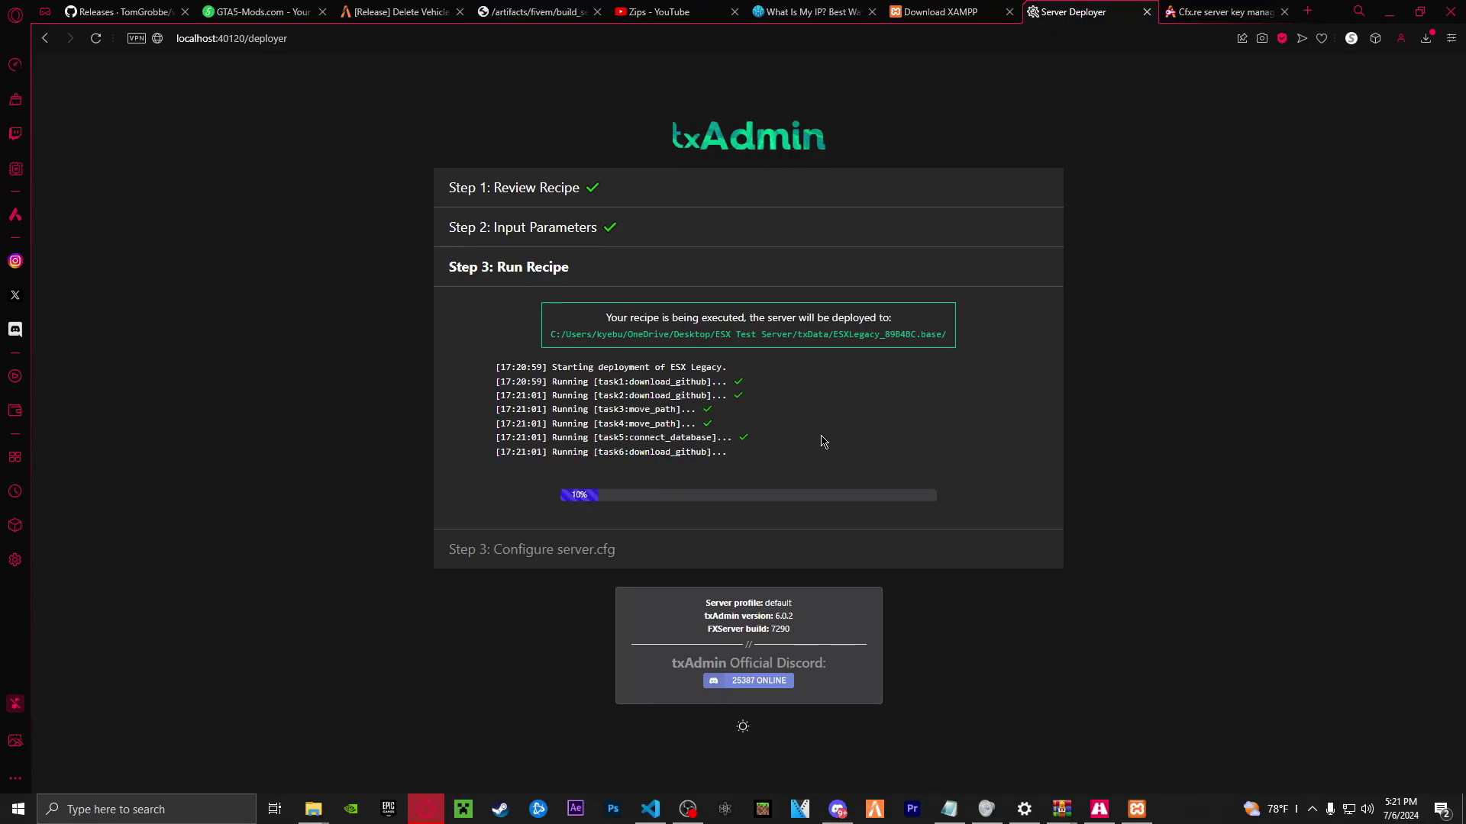
# Confirm in XAMPP that MySQL is running on port 3306, then hide the control panel
pyautogui.click(1136, 809)
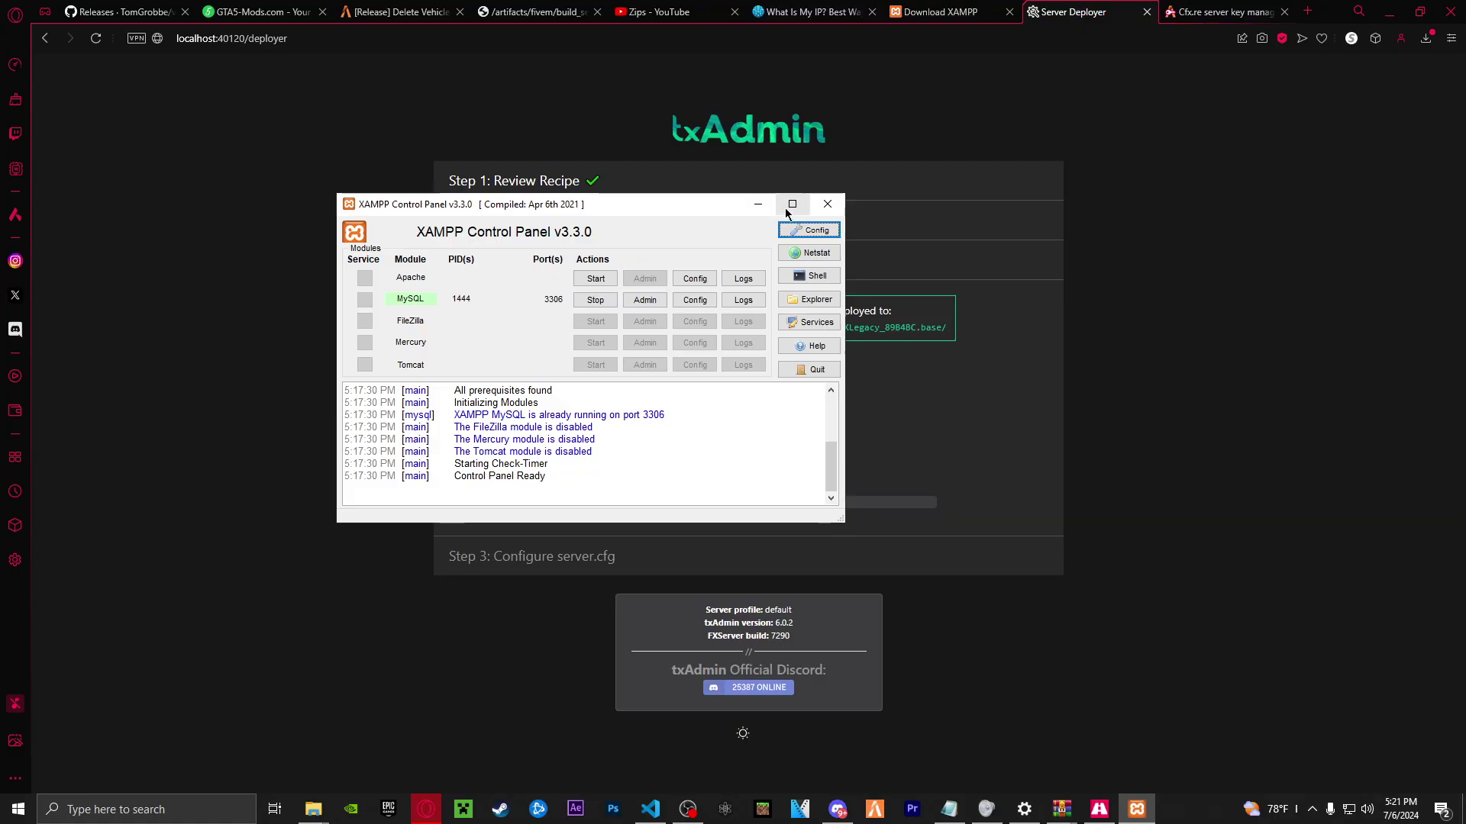
pyautogui.click(757, 205)
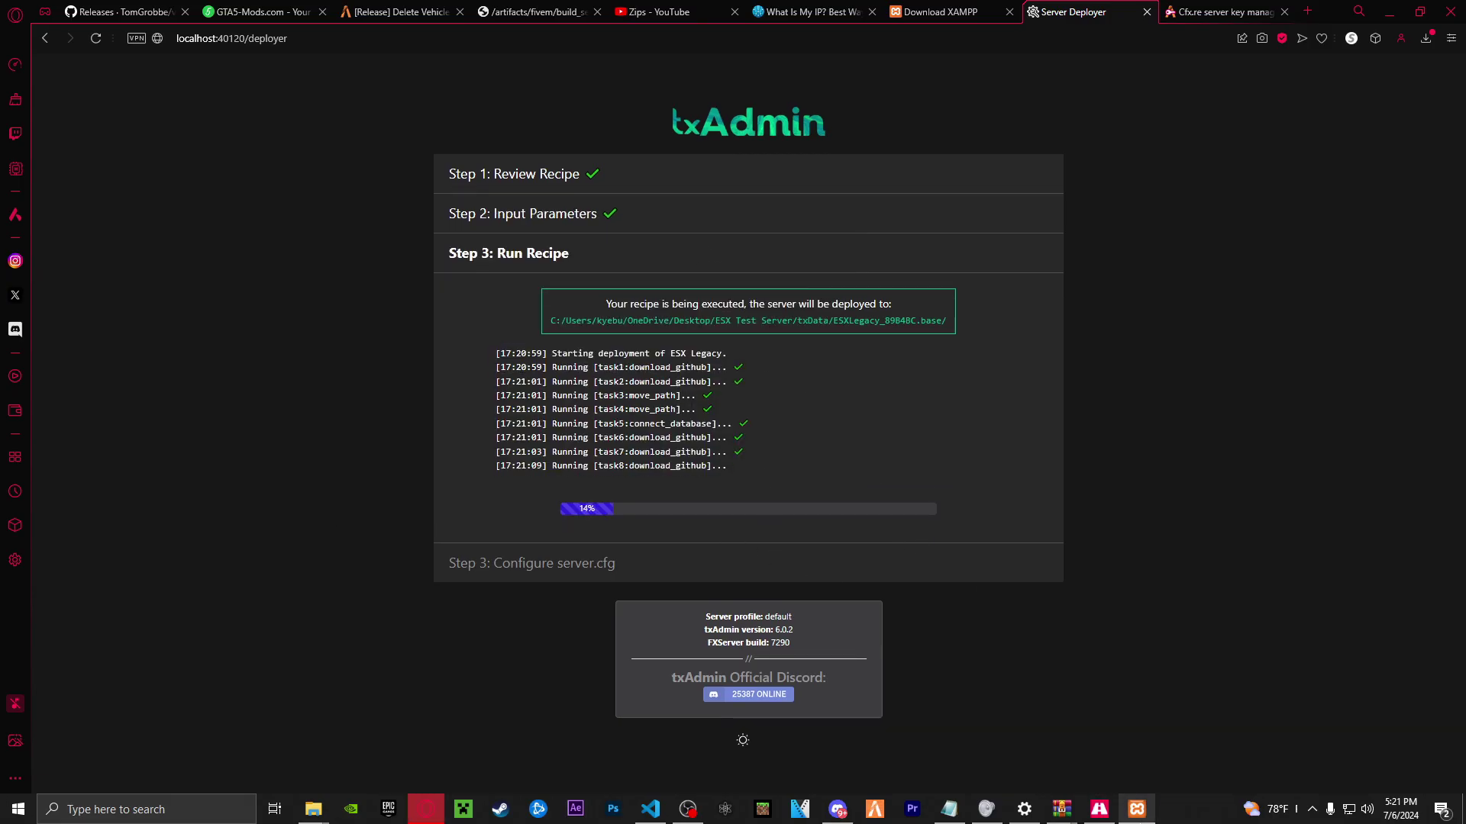
pyautogui.moveTo(1136, 809)
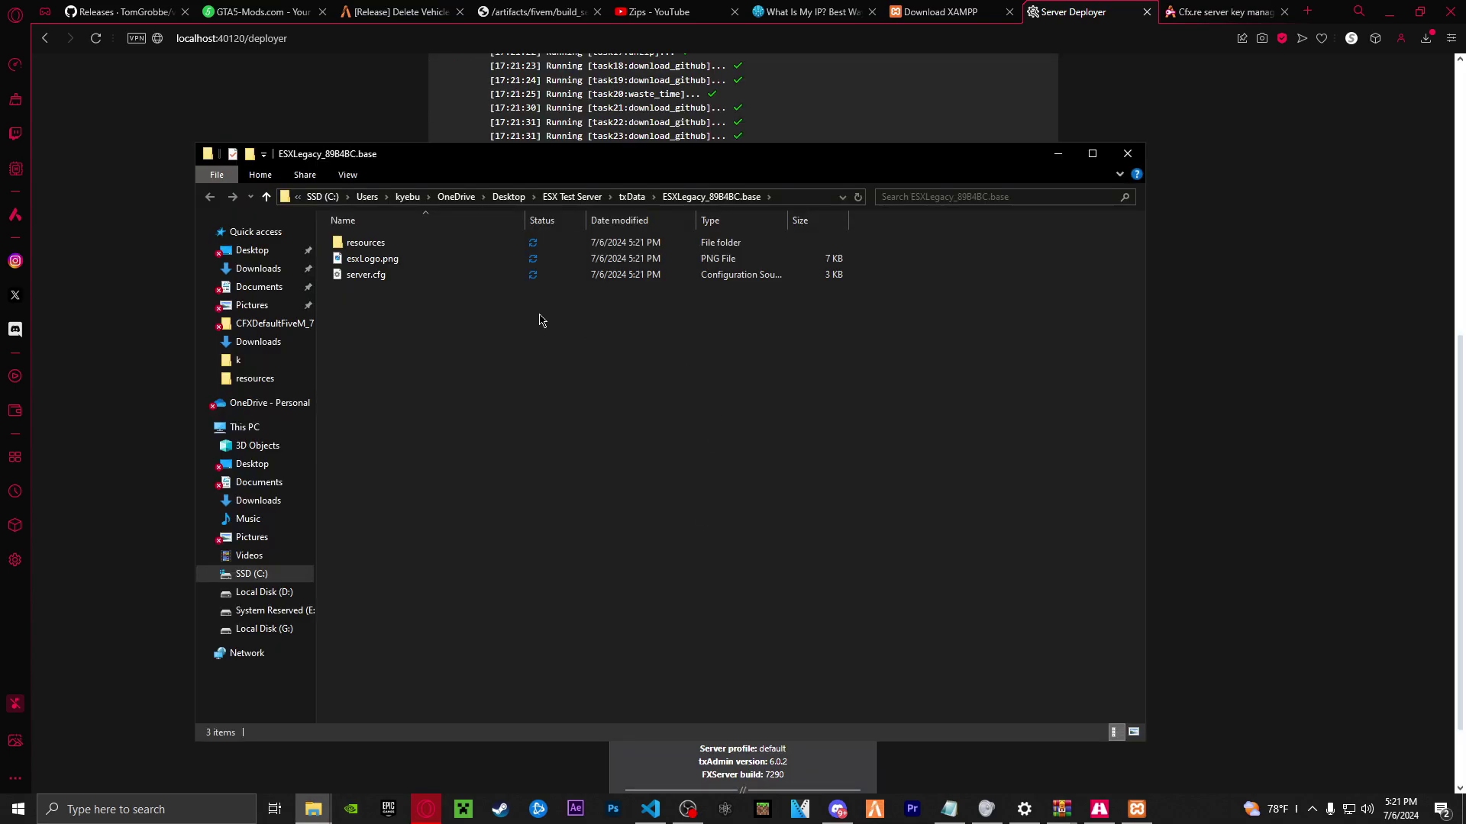
# Review the generated server.cfg in Step 4 and choose Save & Run Server
pyautogui.click(1057, 153)
pyautogui.click(745, 644)
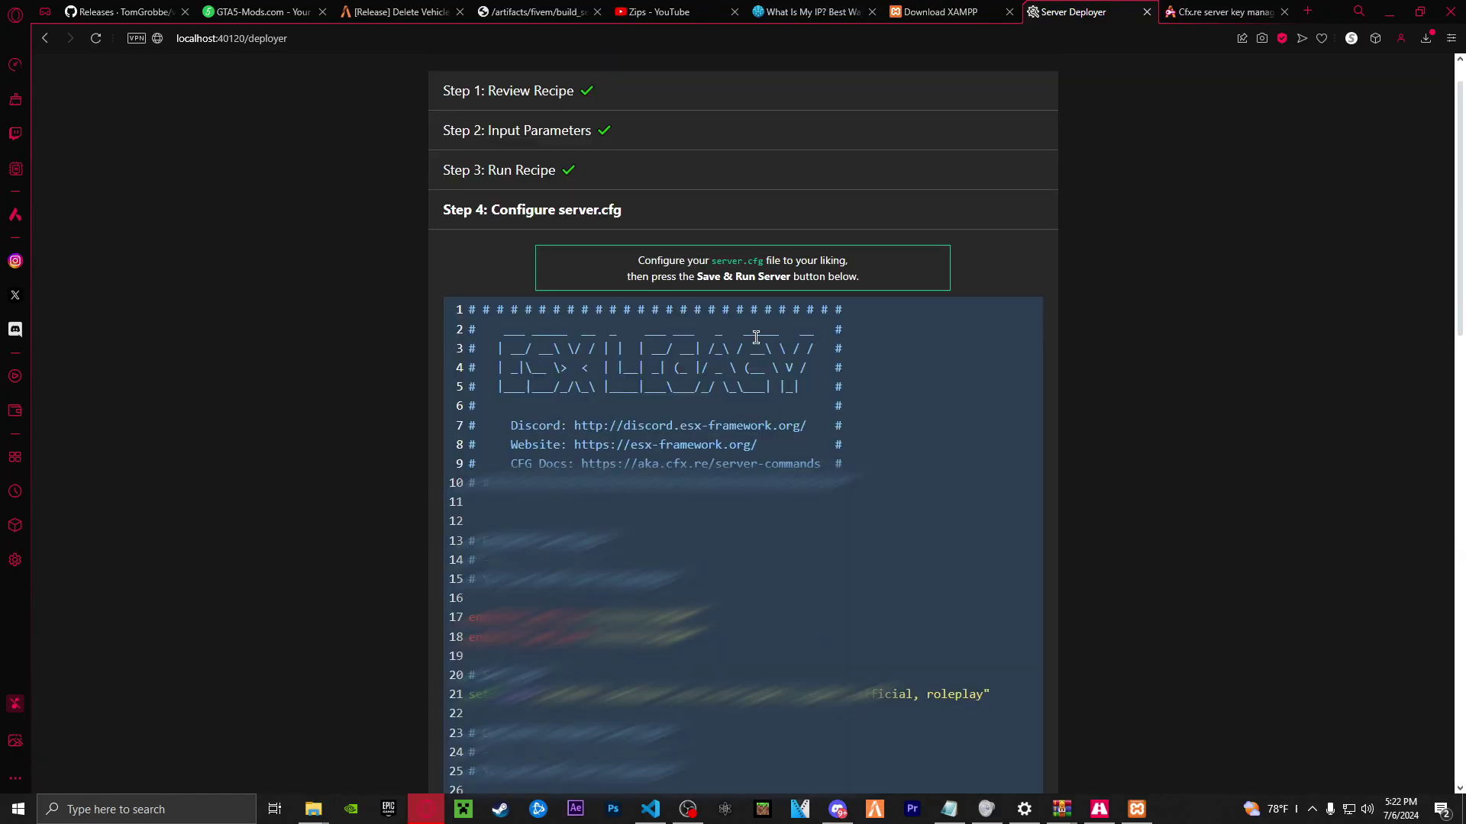
pyautogui.scroll(-2, 787, 356)
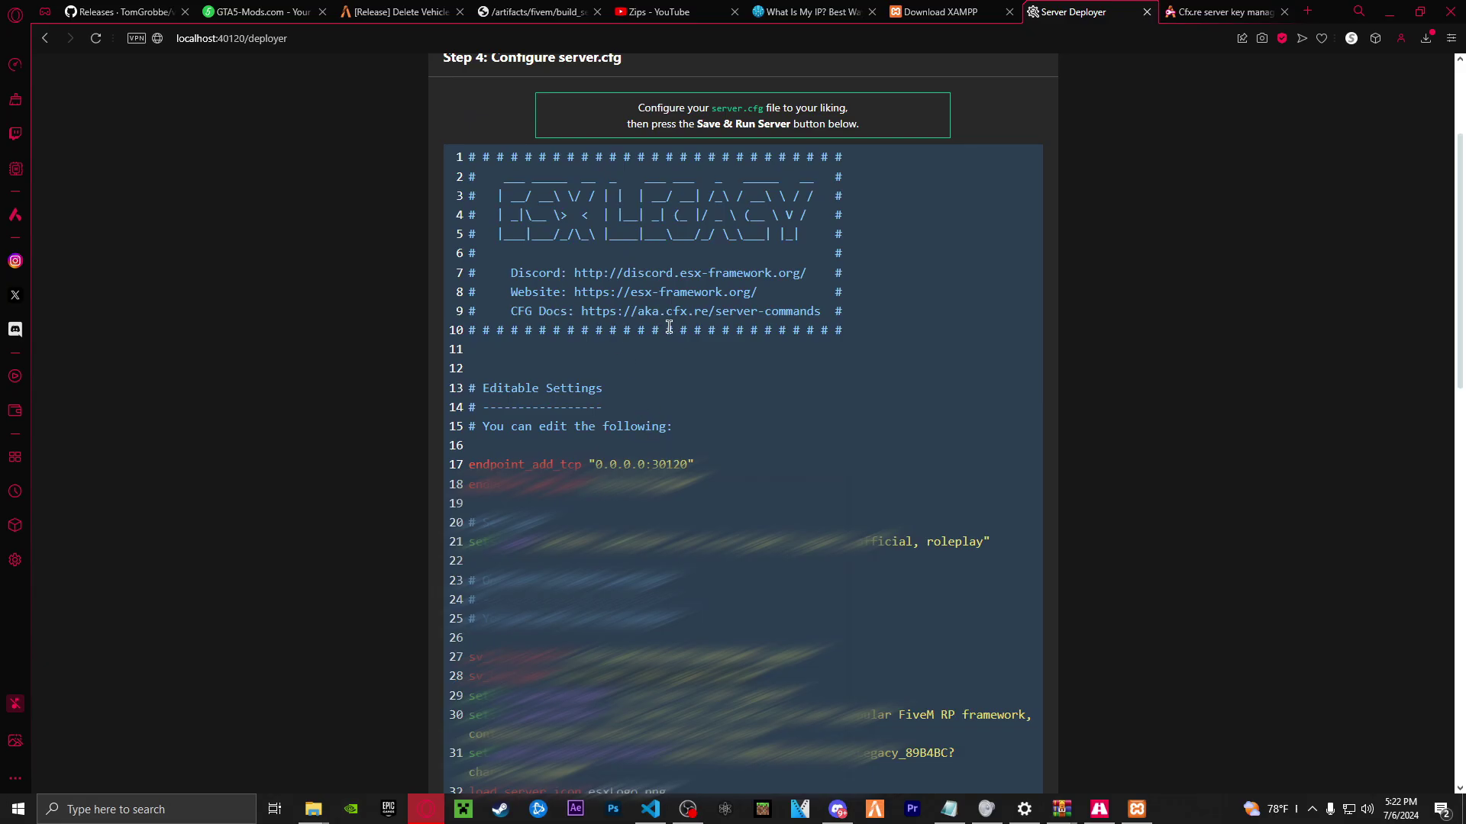
pyautogui.scroll(-1, 603, 462)
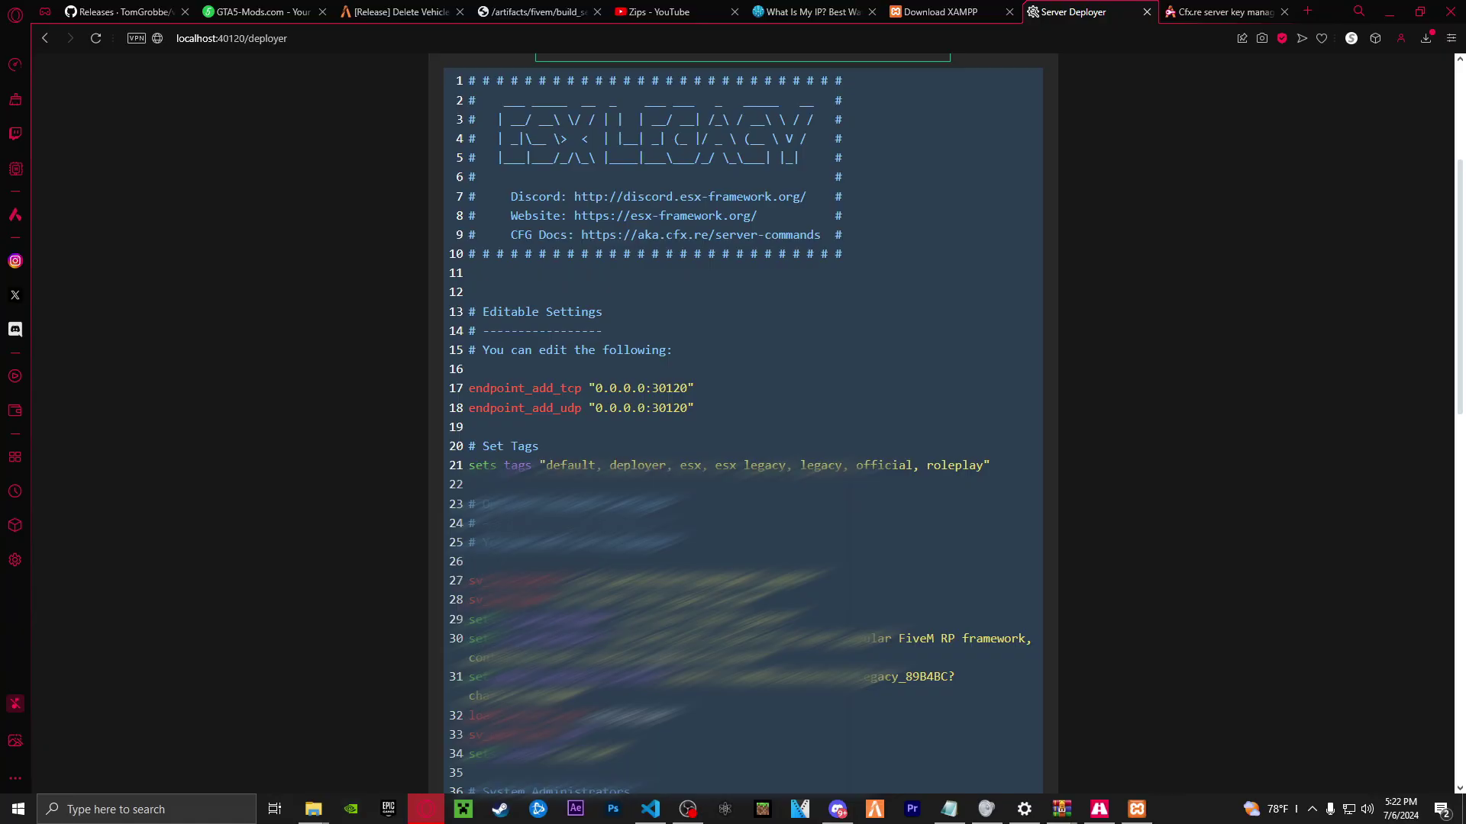
pyautogui.scroll(-10, 660, 500)
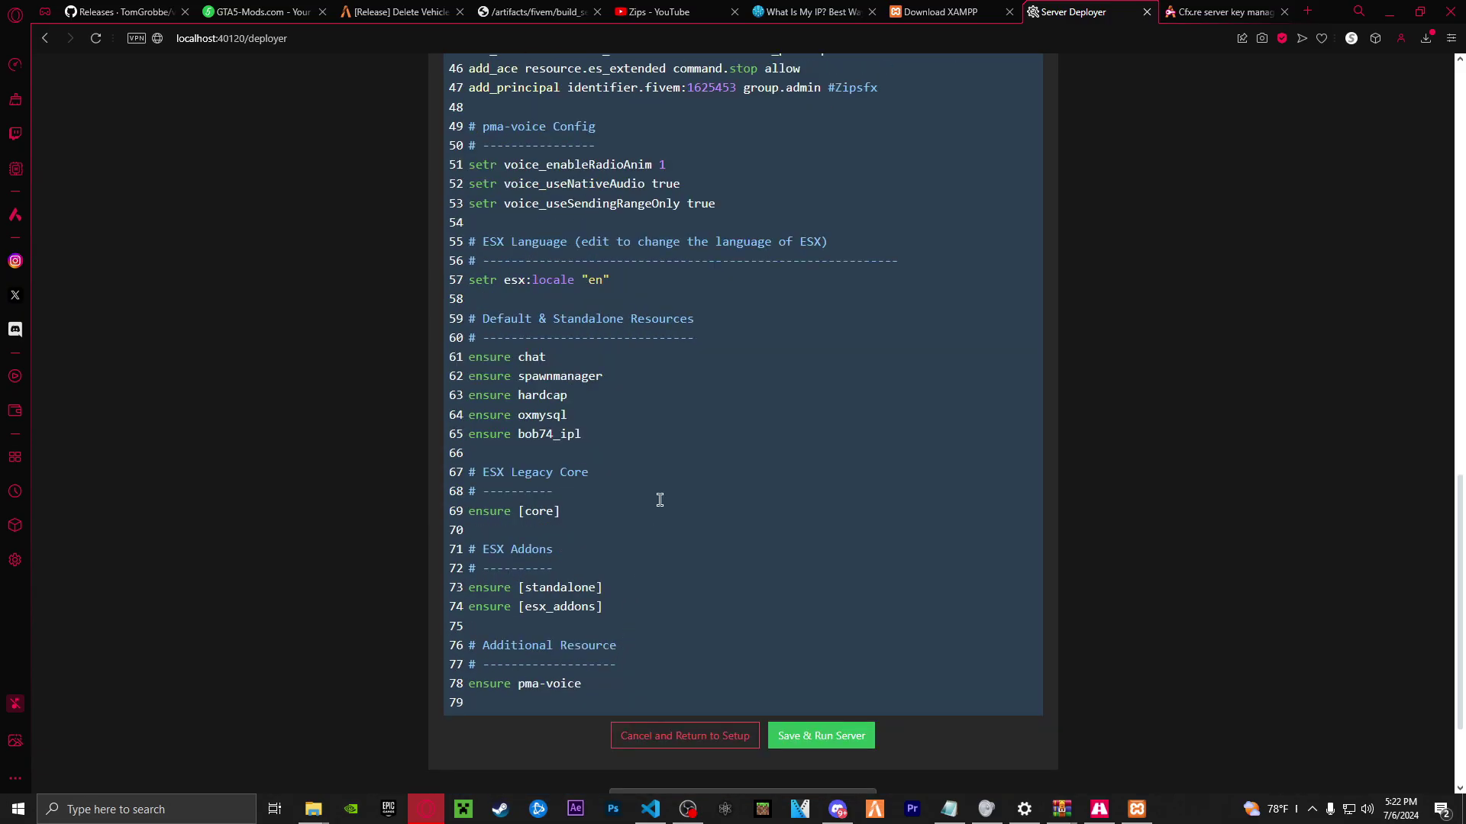
pyautogui.scroll(4, 664, 458)
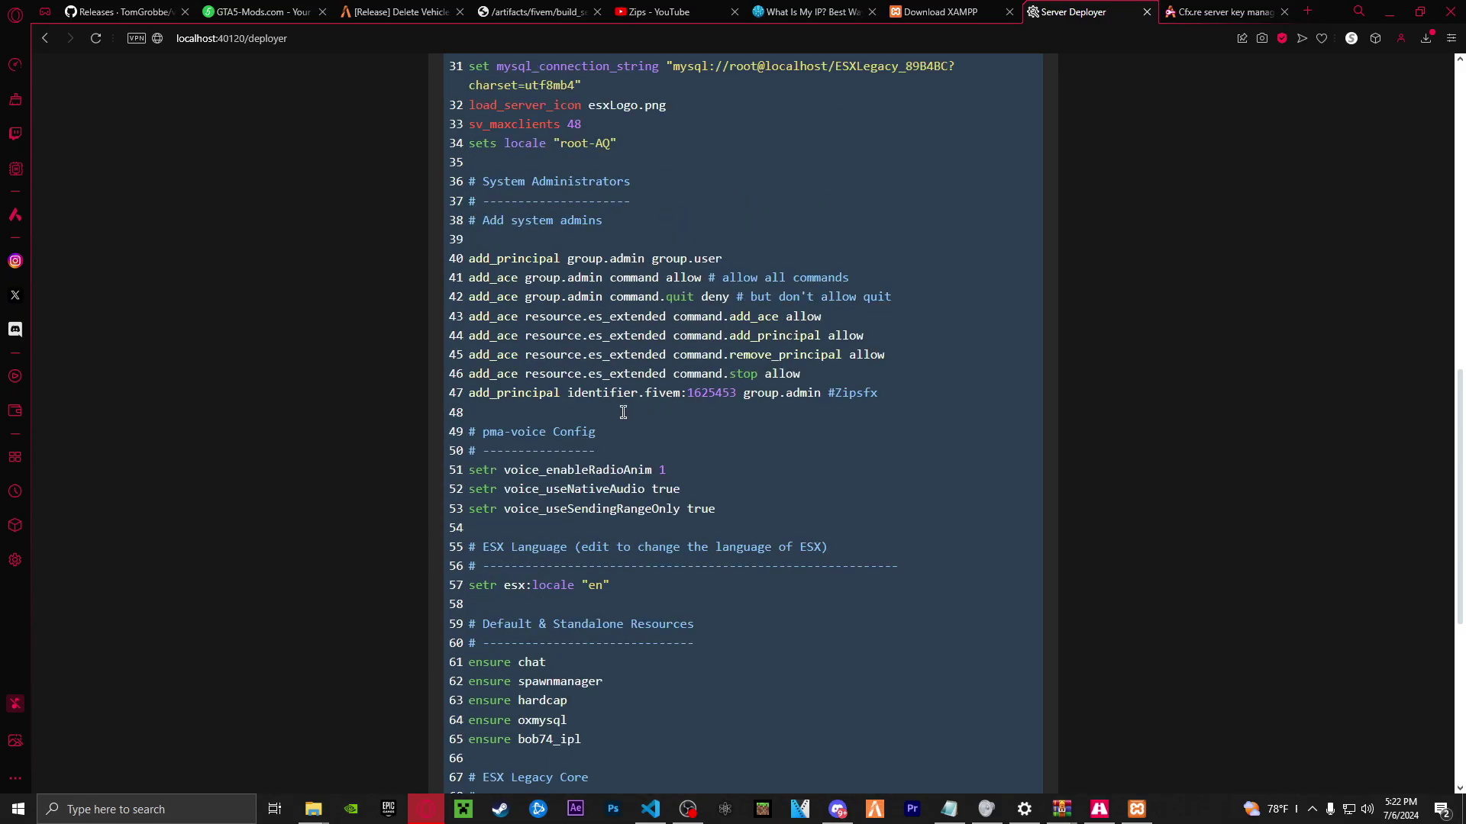
pyautogui.scroll(-5, 611, 572)
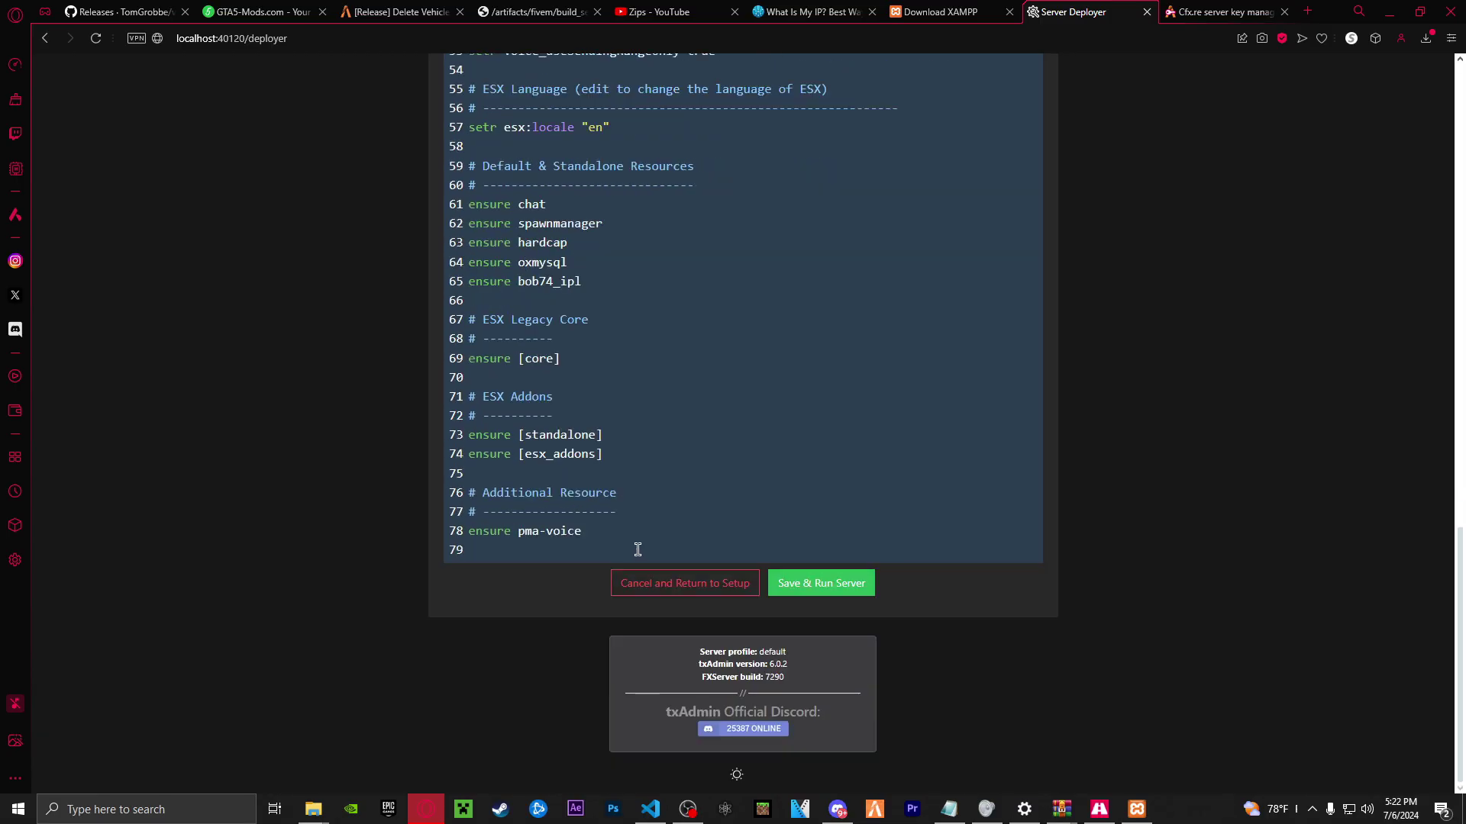
pyautogui.click(798, 592)
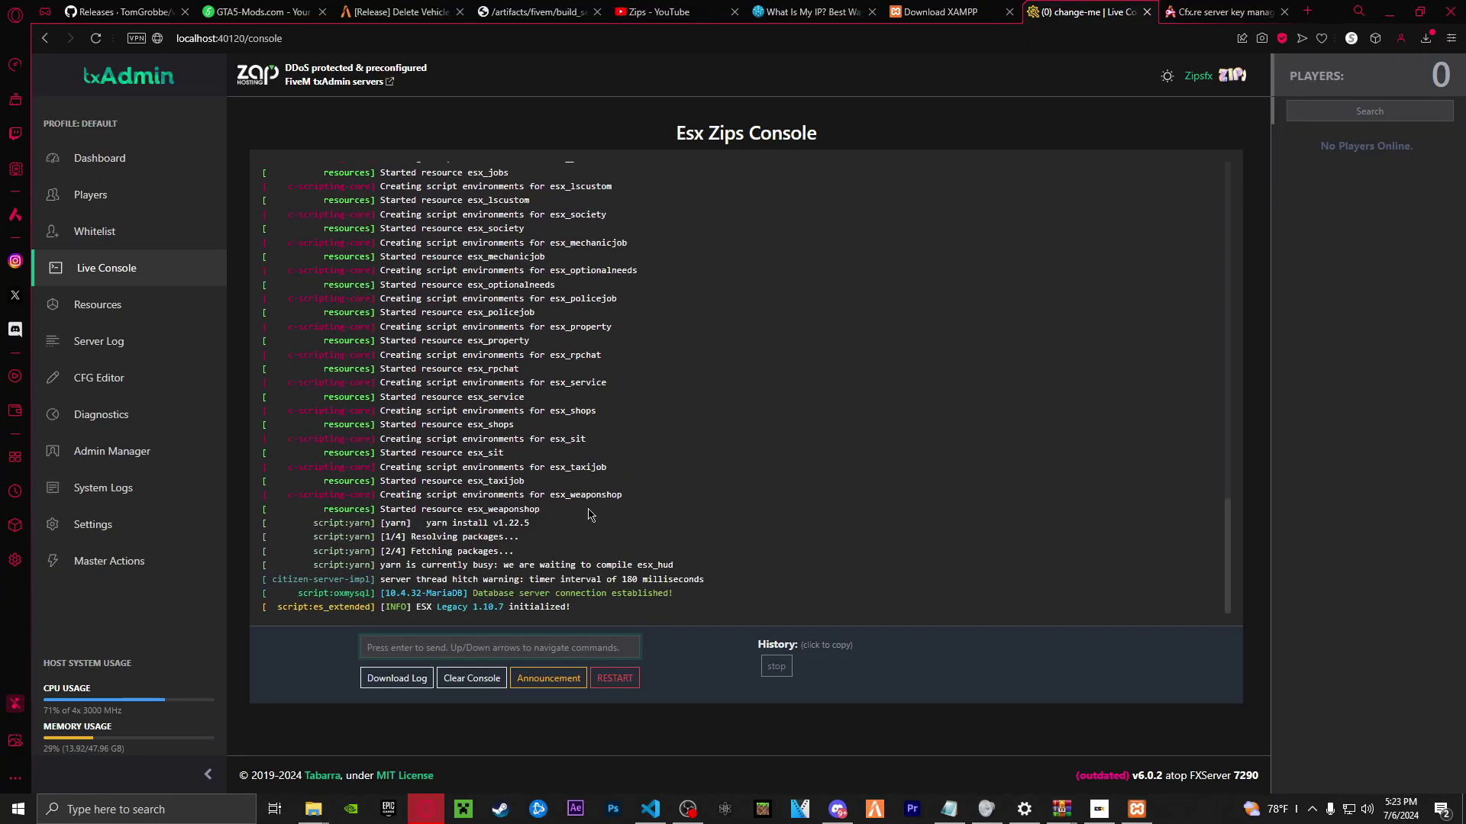
# Look back through the Live Console startup log, then restart the server and confirm
pyautogui.scroll(5, 581, 504)
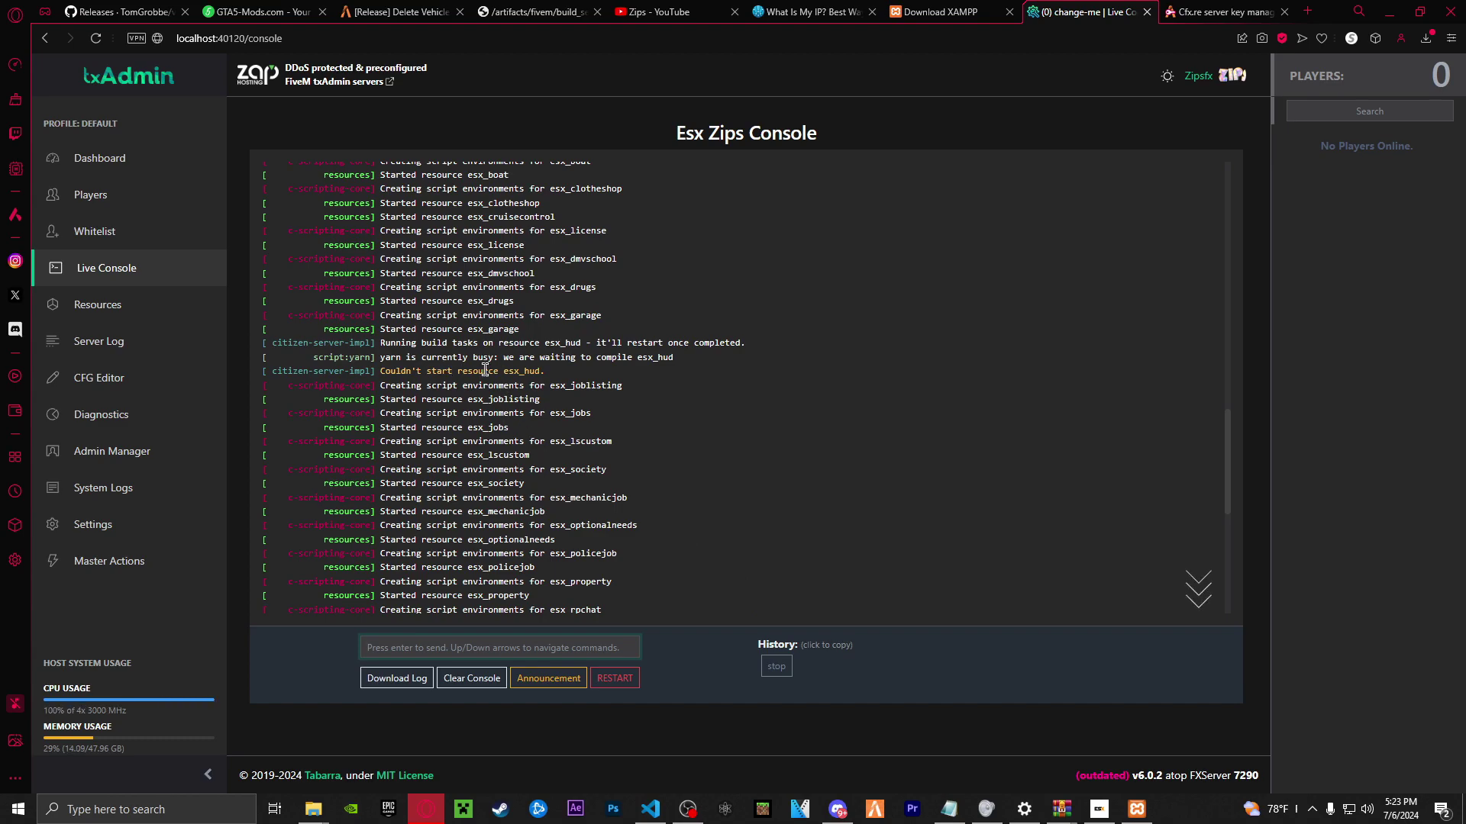
pyautogui.scroll(5, 557, 402)
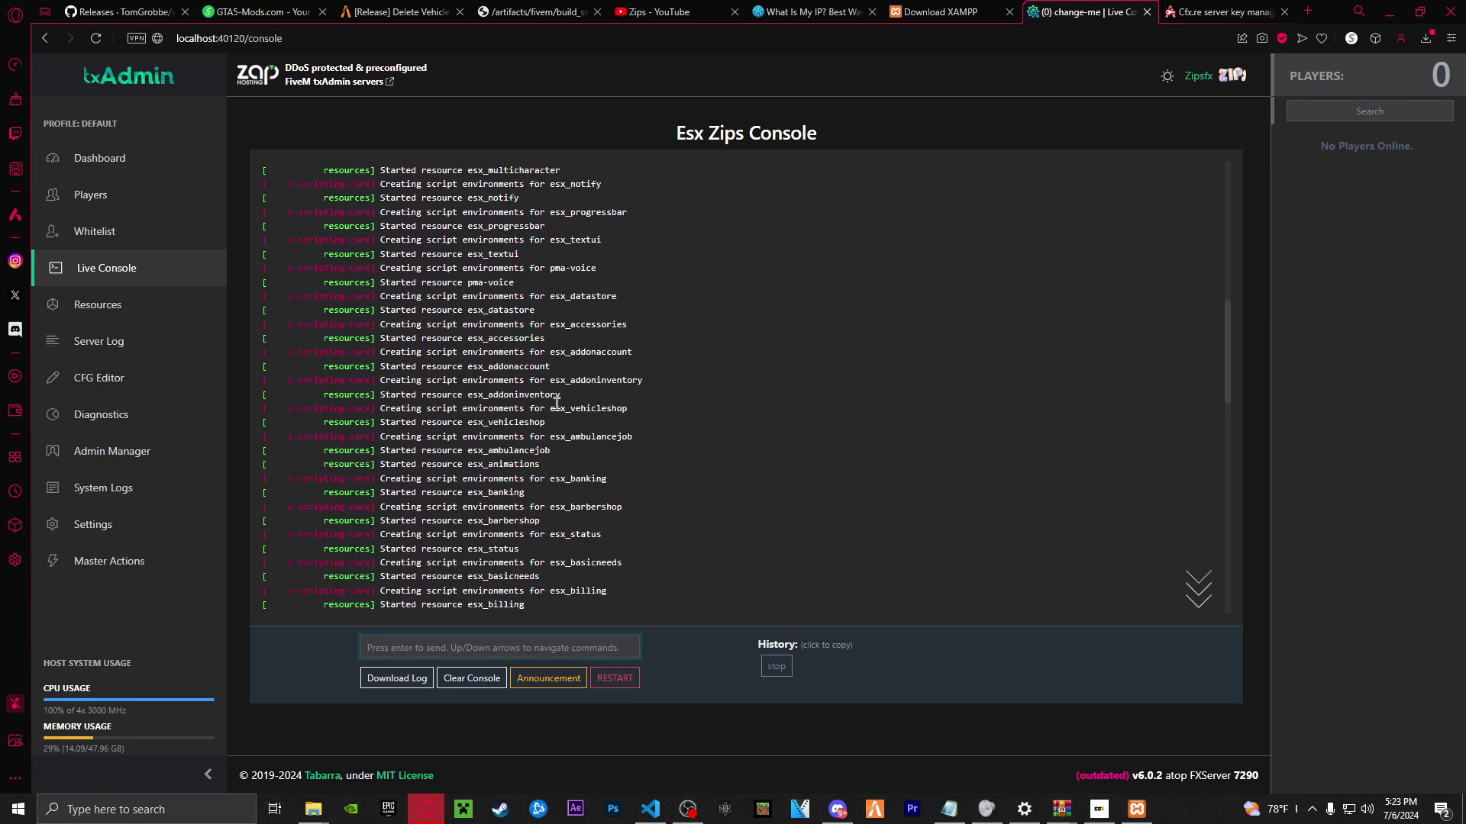
pyautogui.scroll(10, 556, 402)
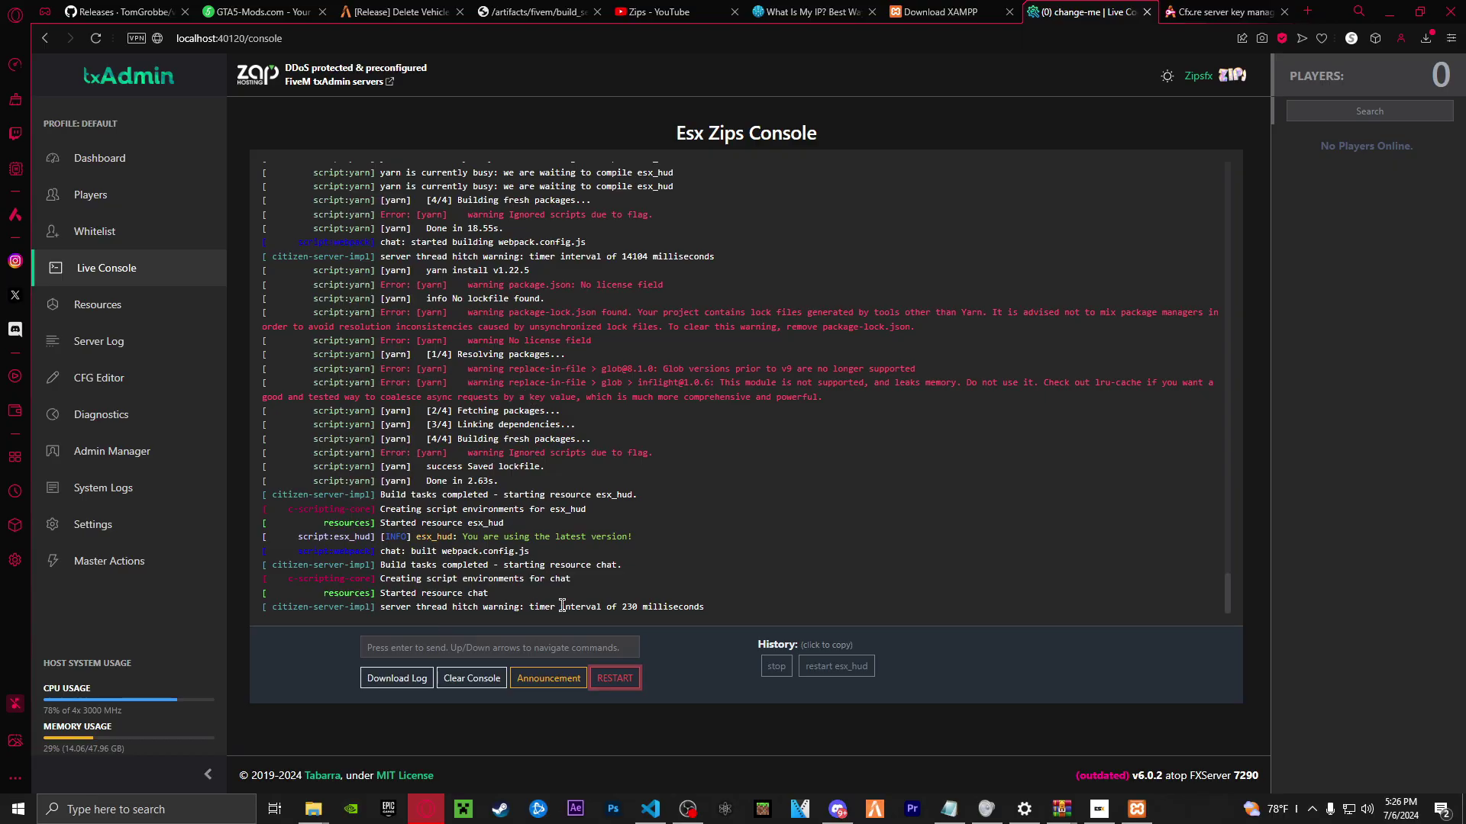
pyautogui.click(632, 684)
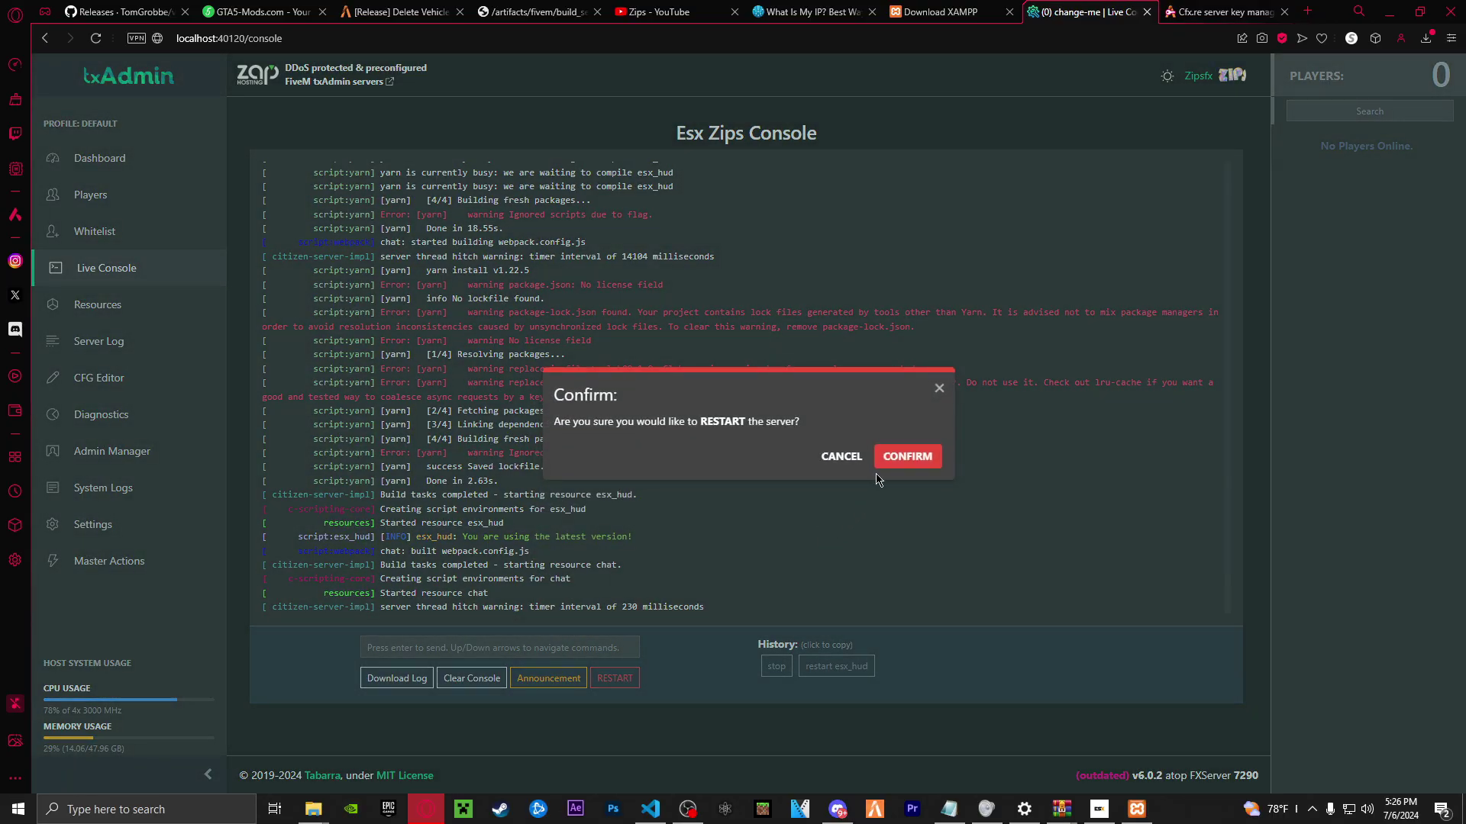
pyautogui.click(899, 459)
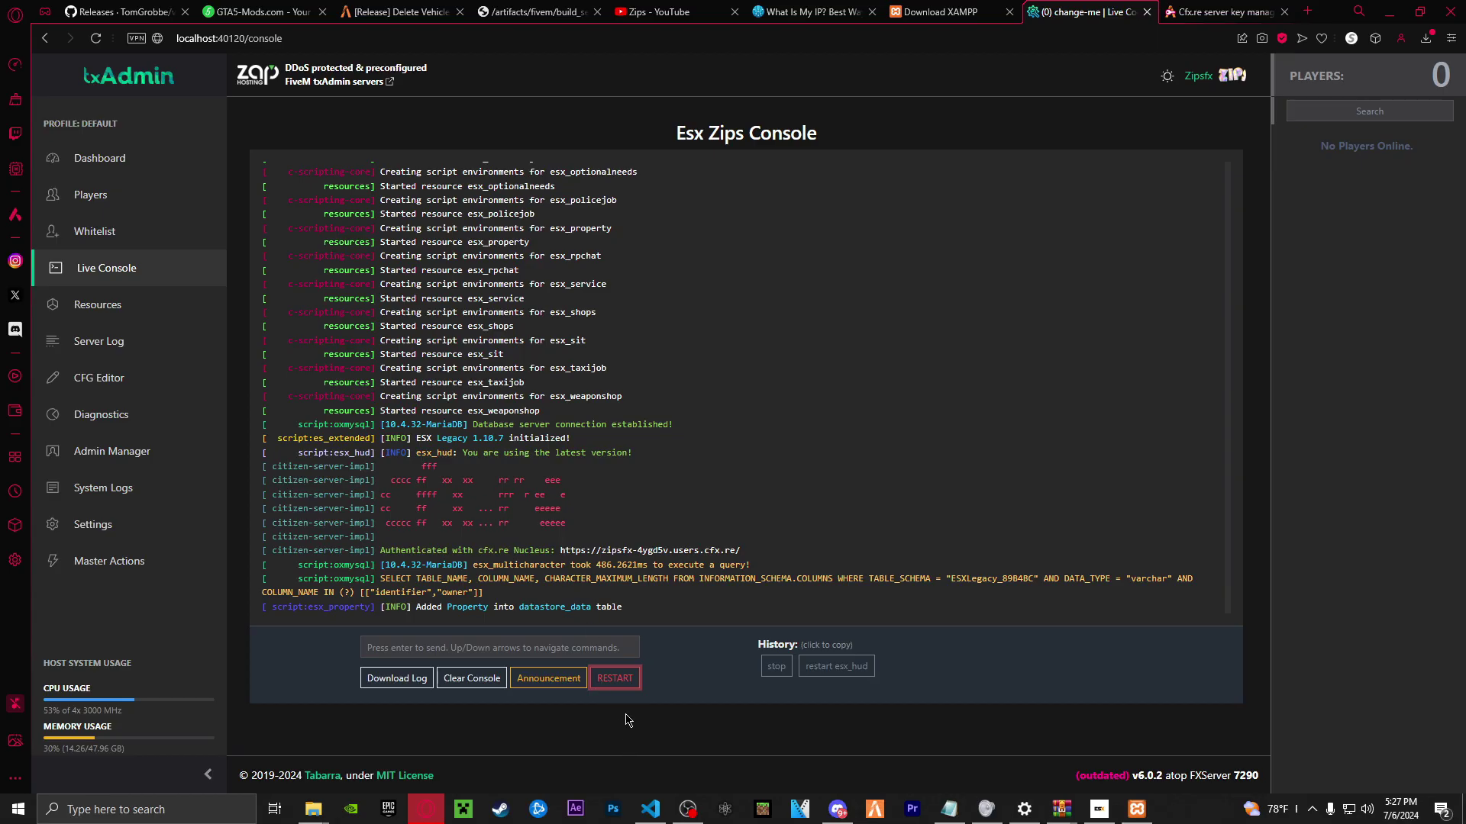
# Navigate to txData > ESXLegacy_89B4BC.base > resources in the ESX Test Server folder
pyautogui.moveTo(314, 807)
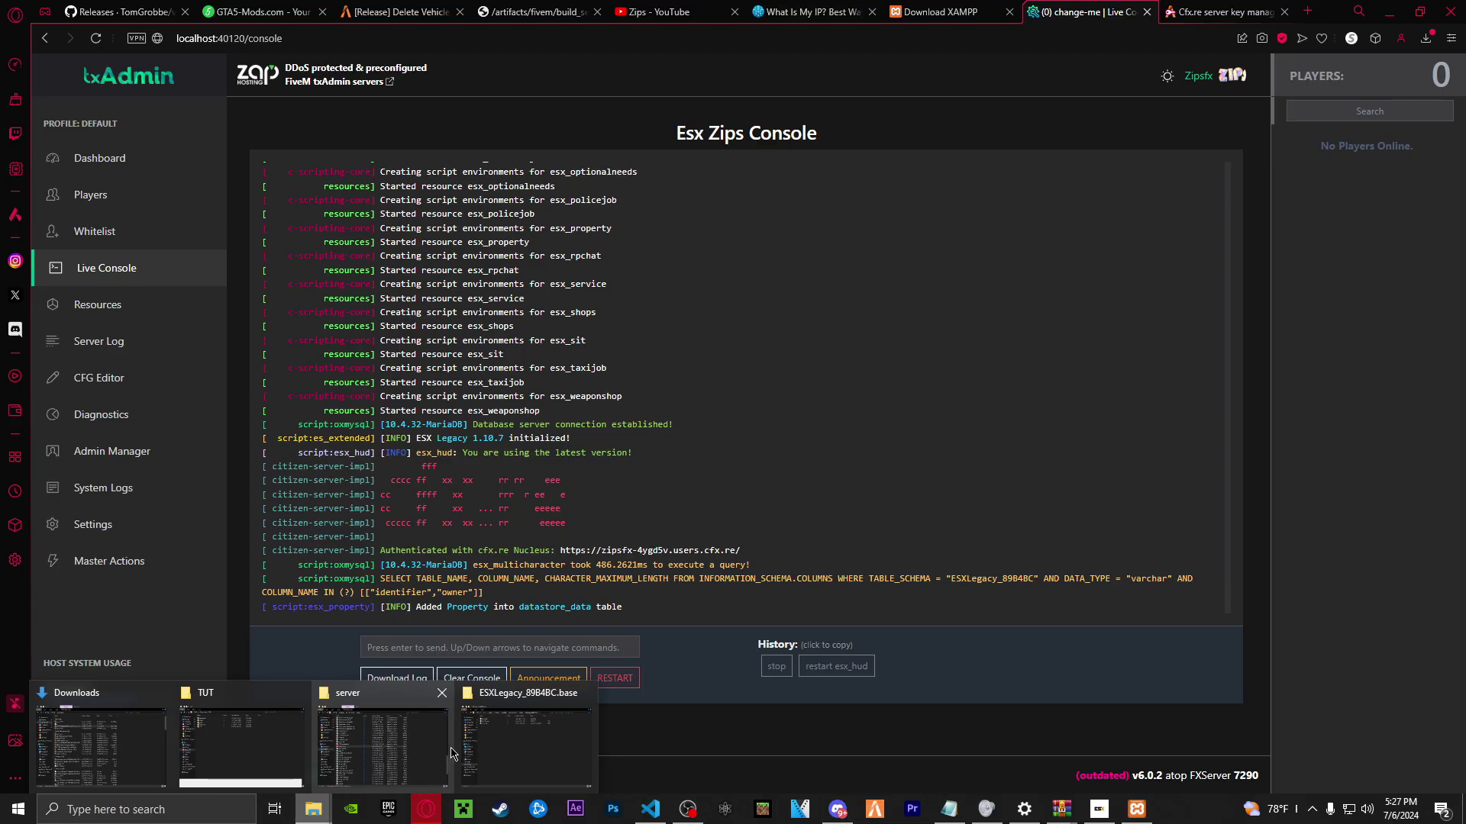
pyautogui.click(504, 744)
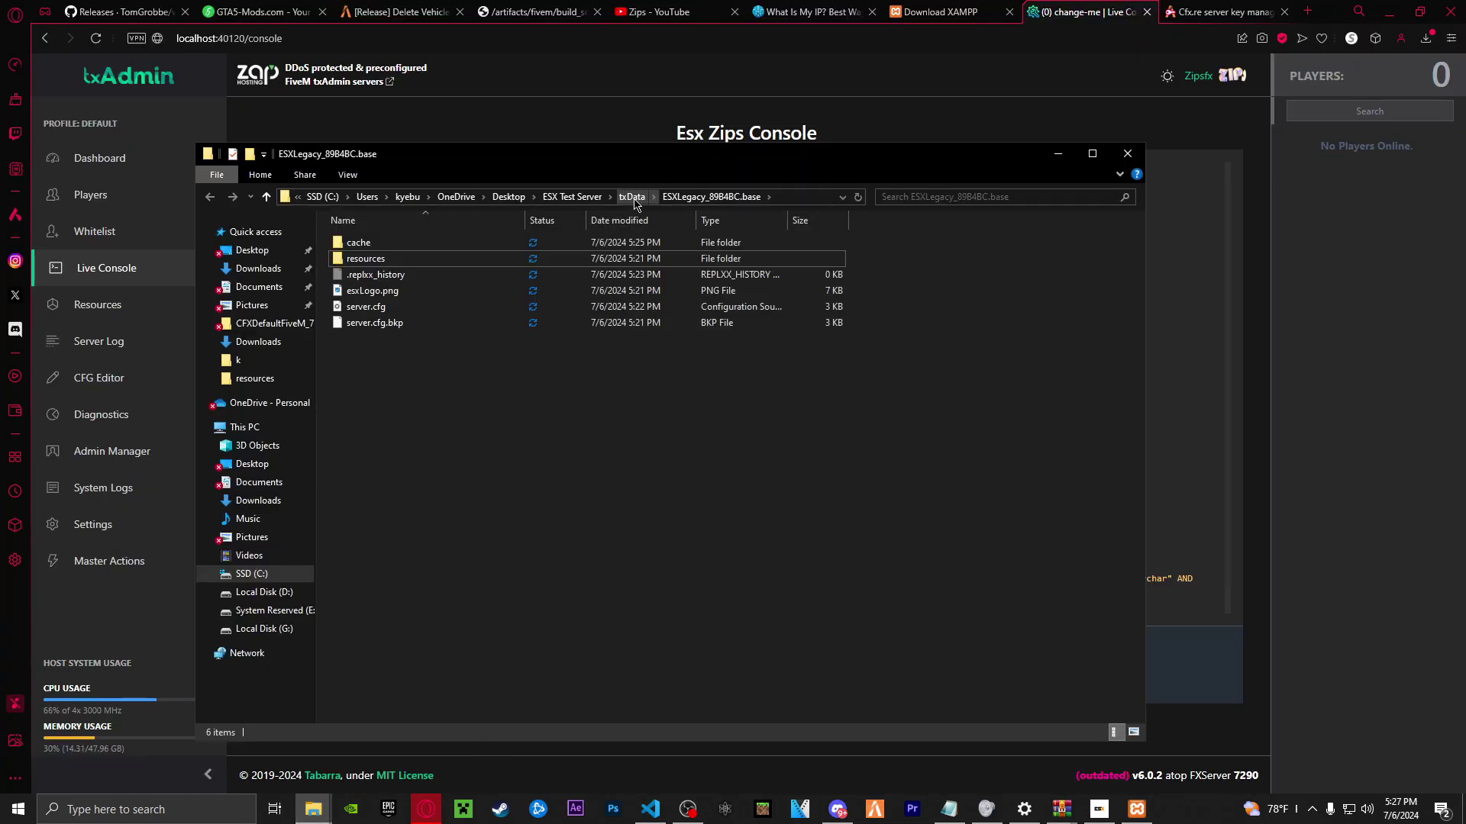
pyautogui.click(577, 197)
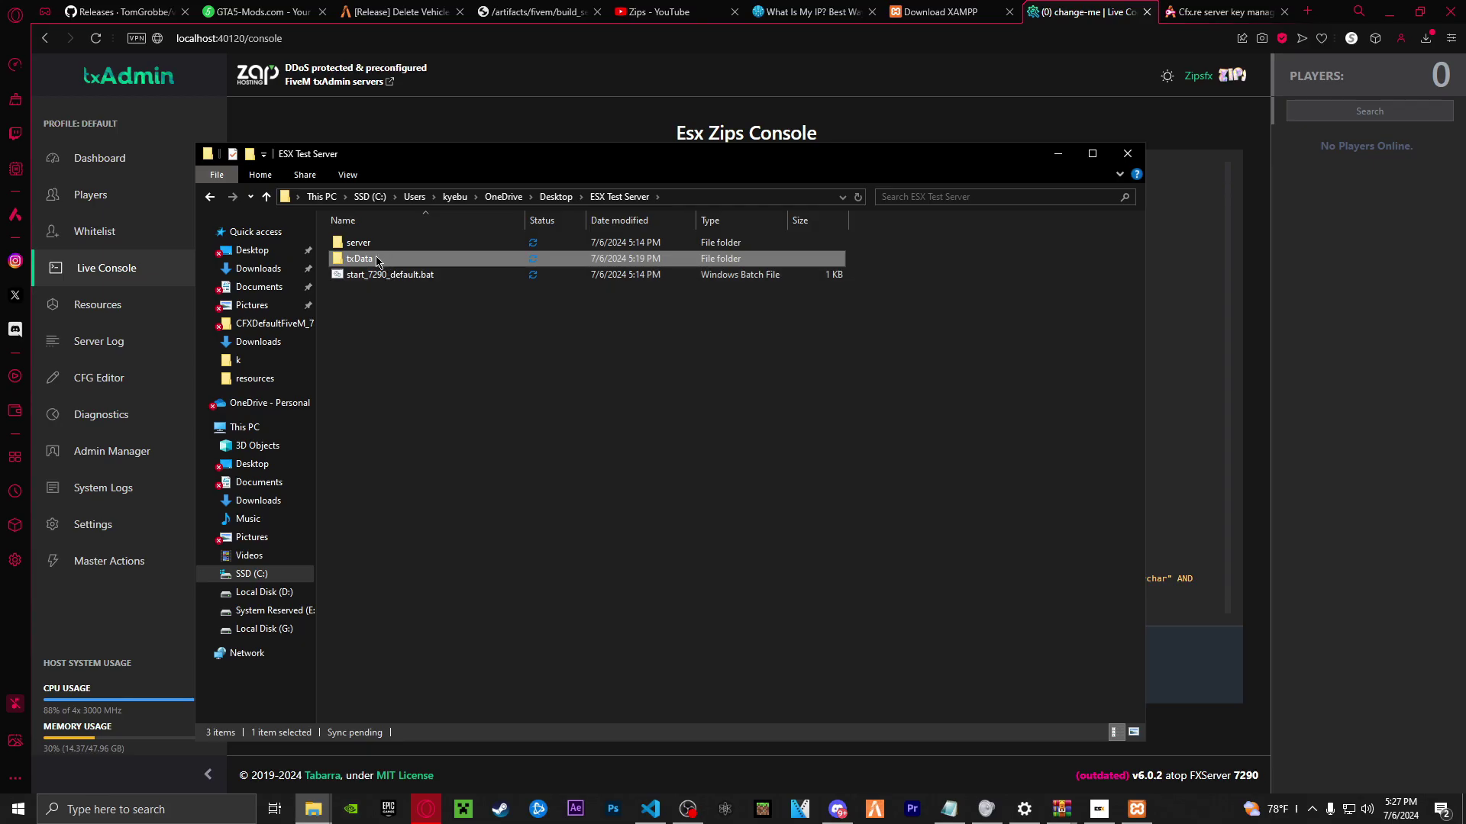
pyautogui.doubleClick(377, 261)
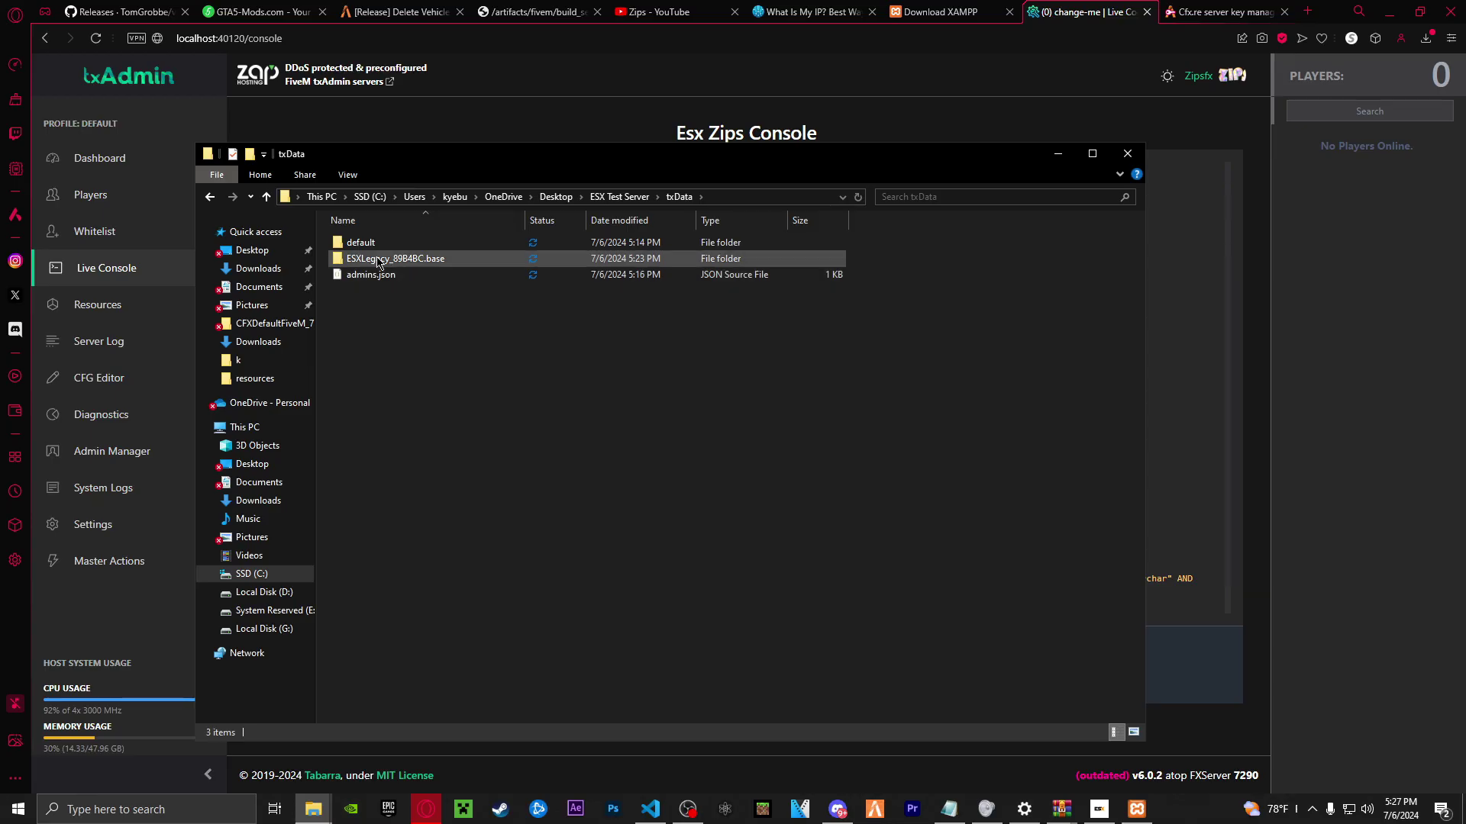
pyautogui.doubleClick(393, 261)
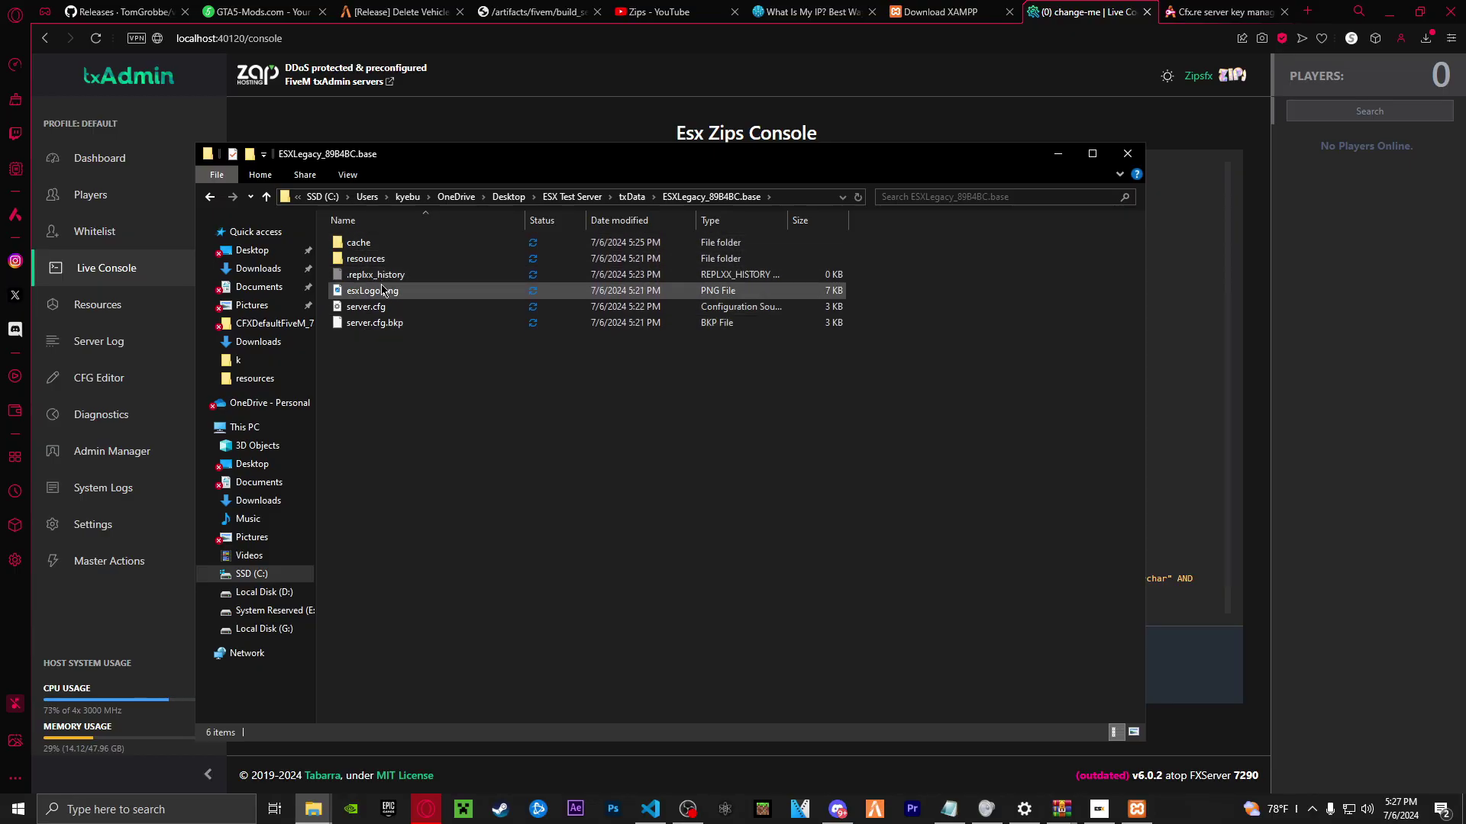
pyautogui.click(375, 259)
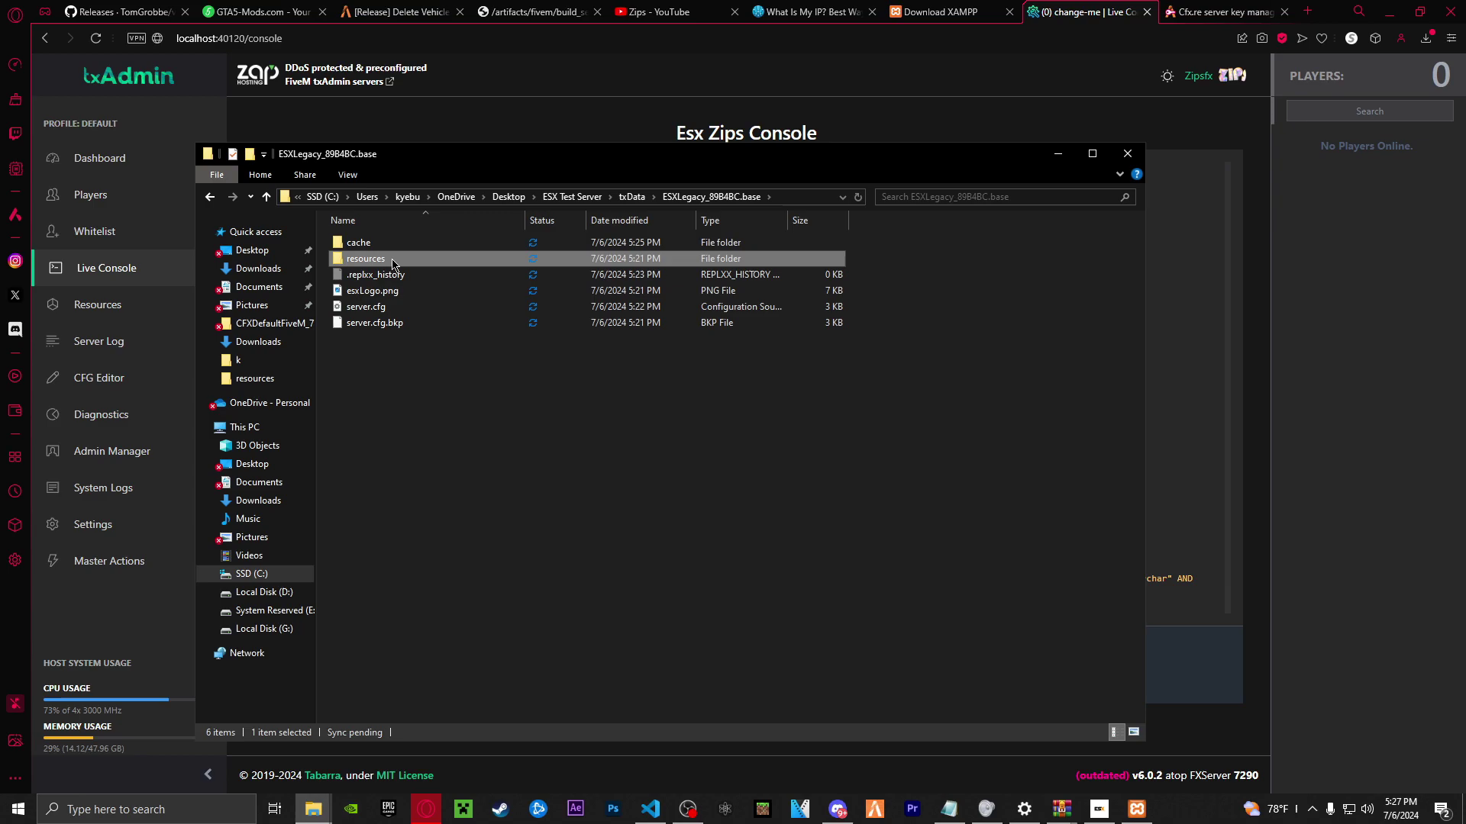
pyautogui.doubleClick(391, 263)
# Browse the [core], [esx_addons] and [standalone] resource folders, ending back in resources
pyautogui.doubleClick(382, 264)
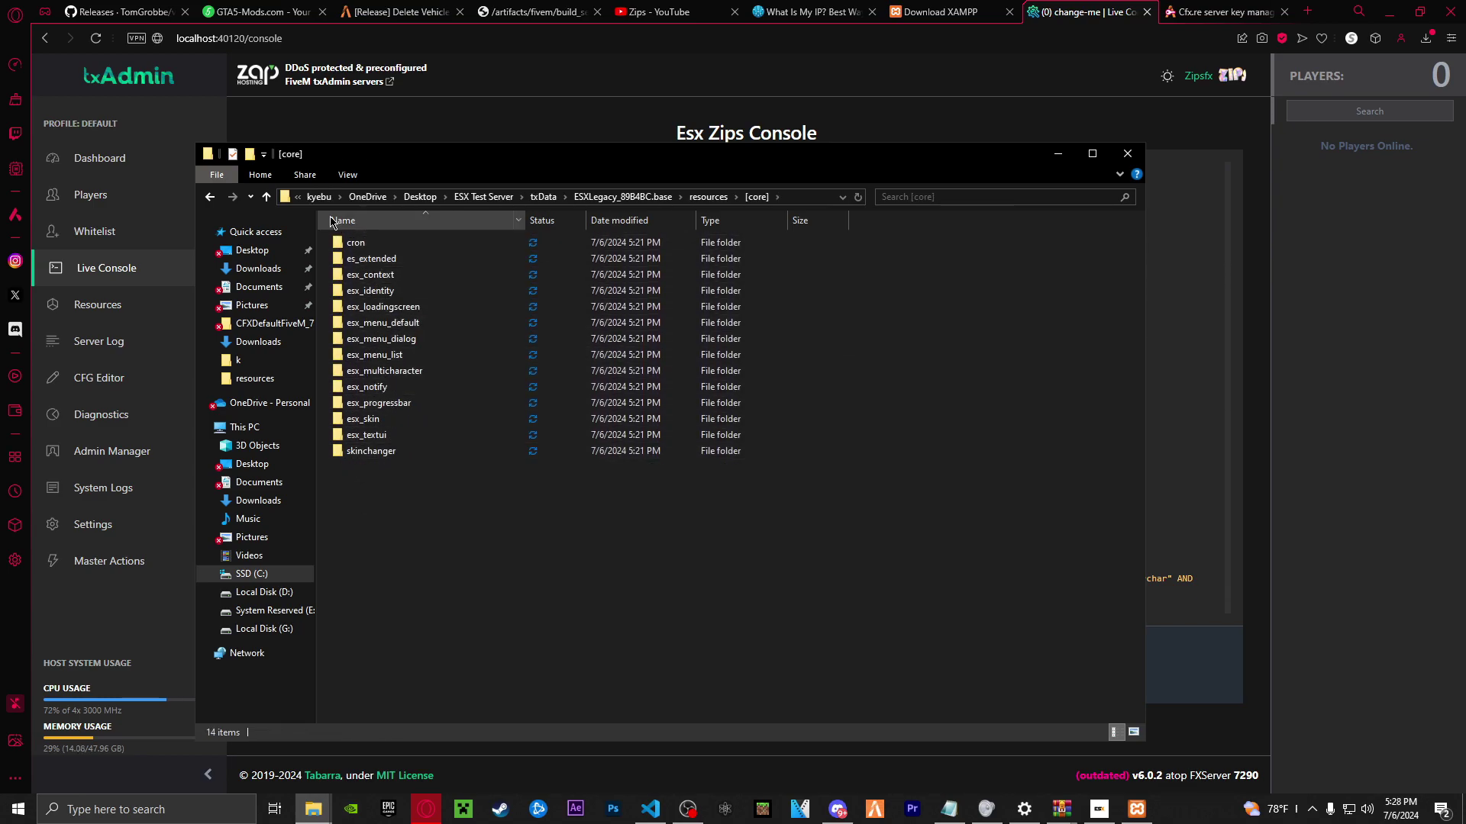
pyautogui.click(210, 197)
pyautogui.doubleClick(378, 276)
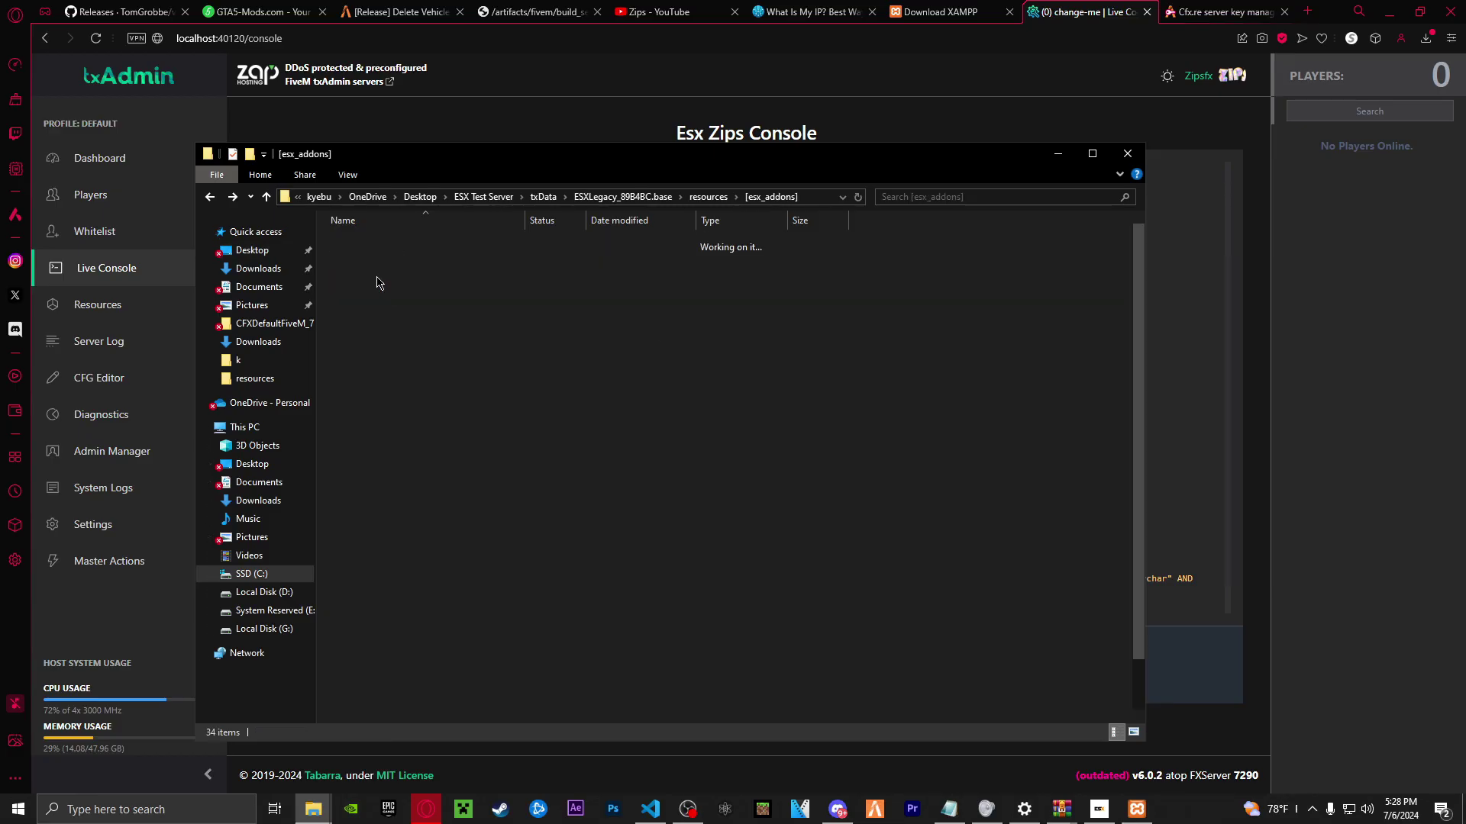
pyautogui.scroll(-1, 386, 412)
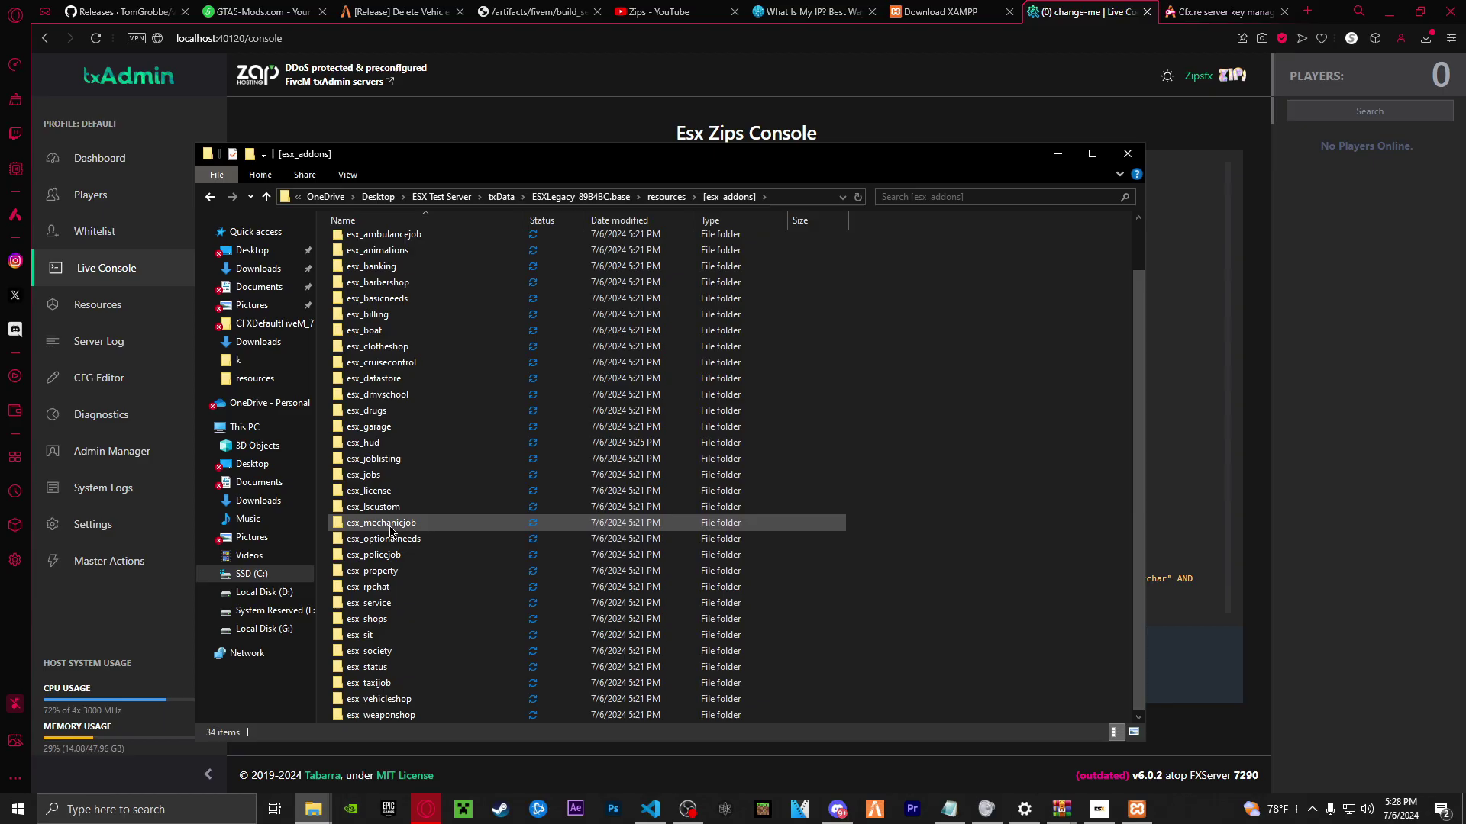
pyautogui.scroll(1, 385, 610)
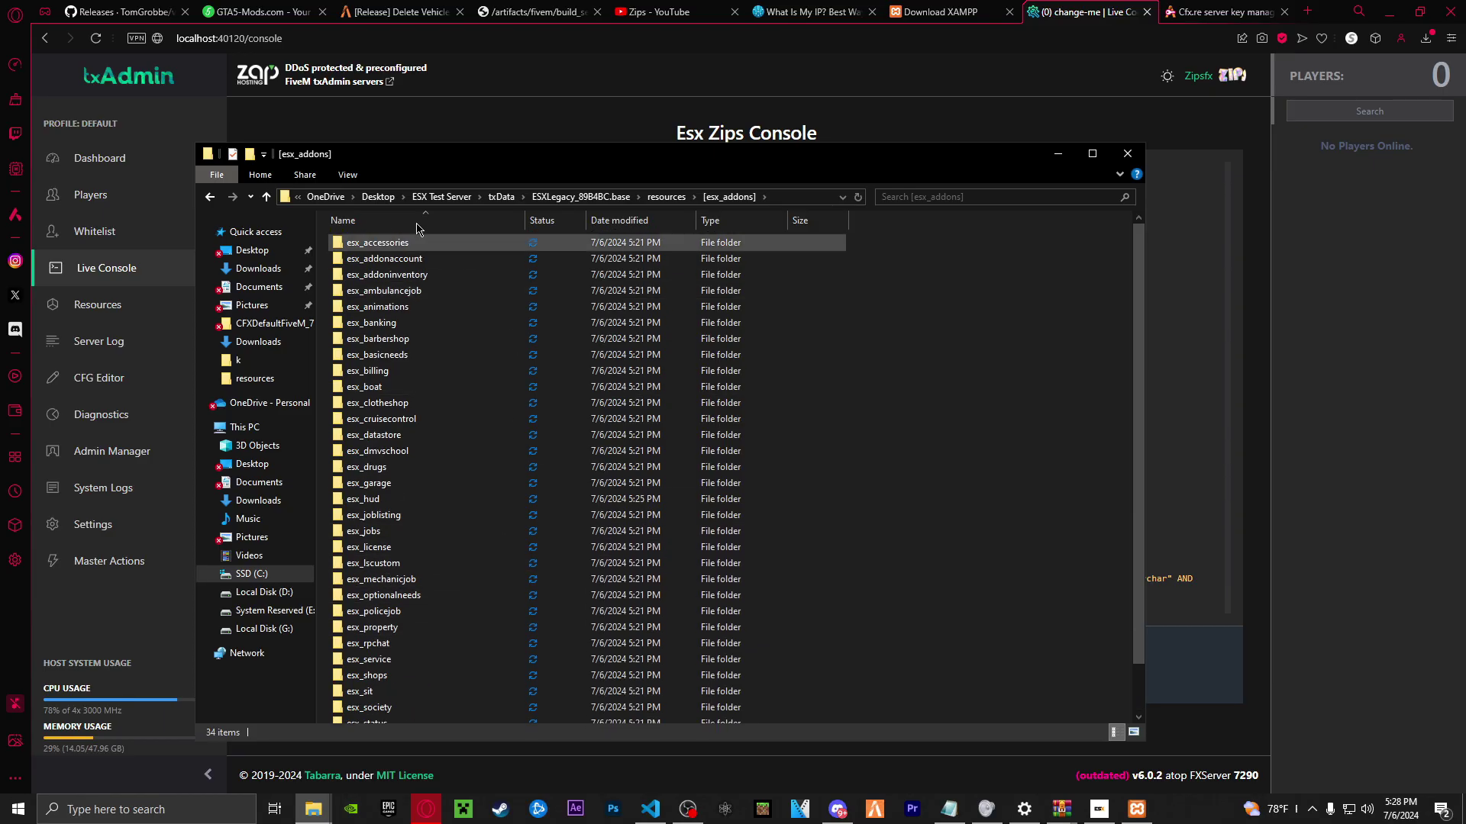
pyautogui.click(210, 197)
pyautogui.click(379, 294)
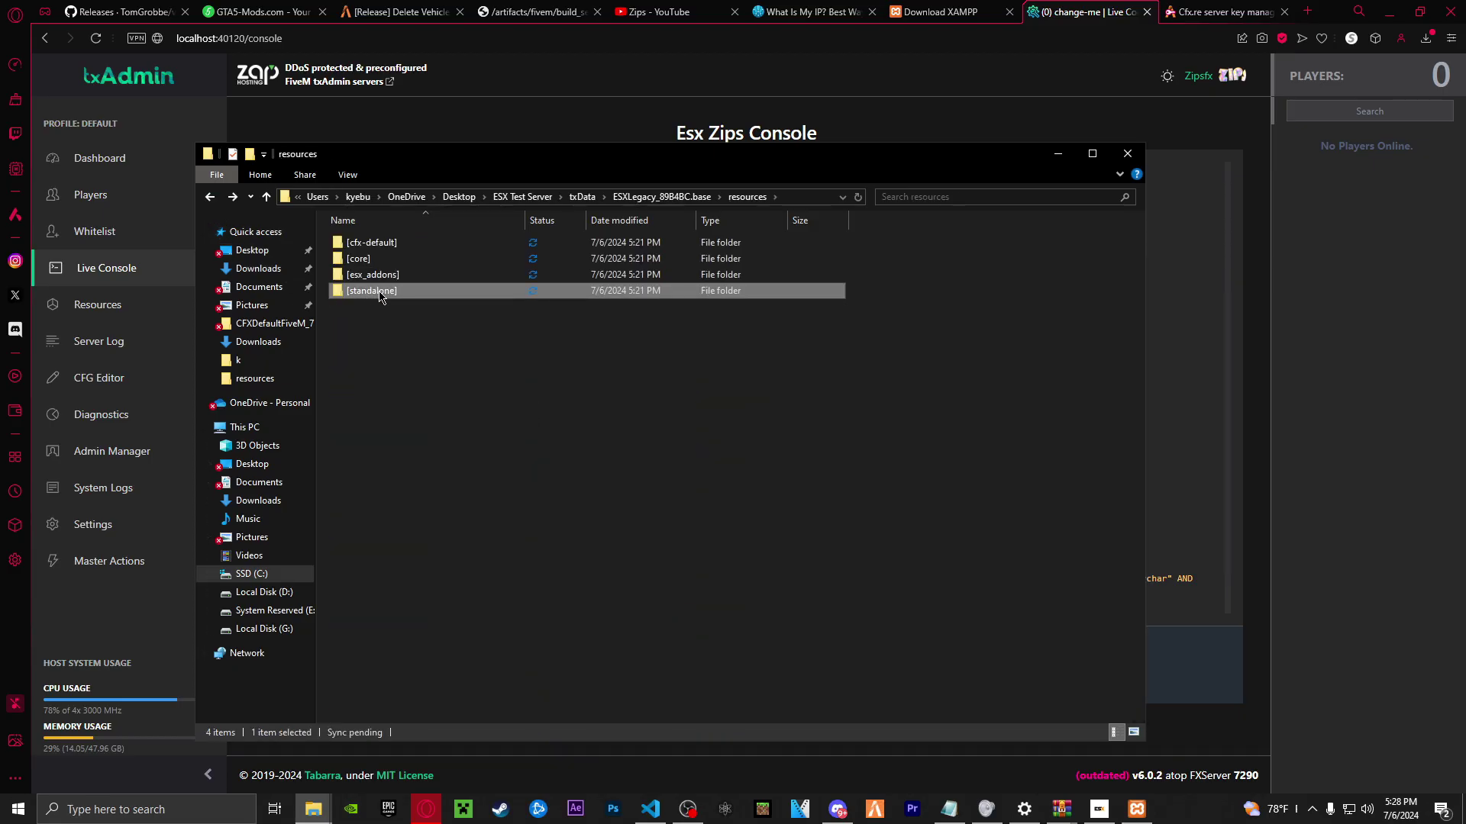
pyautogui.doubleClick(379, 293)
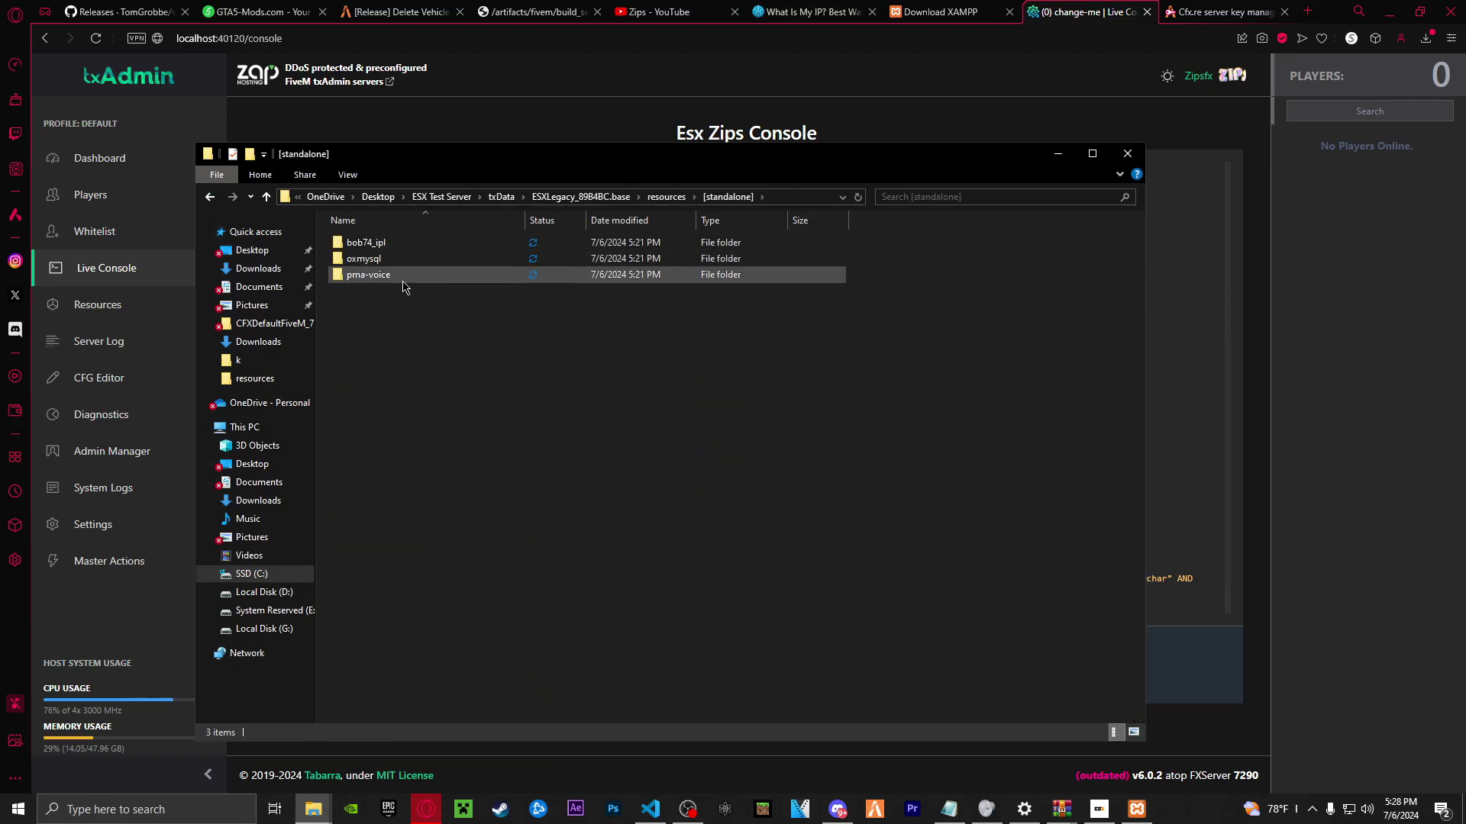
pyautogui.click(208, 198)
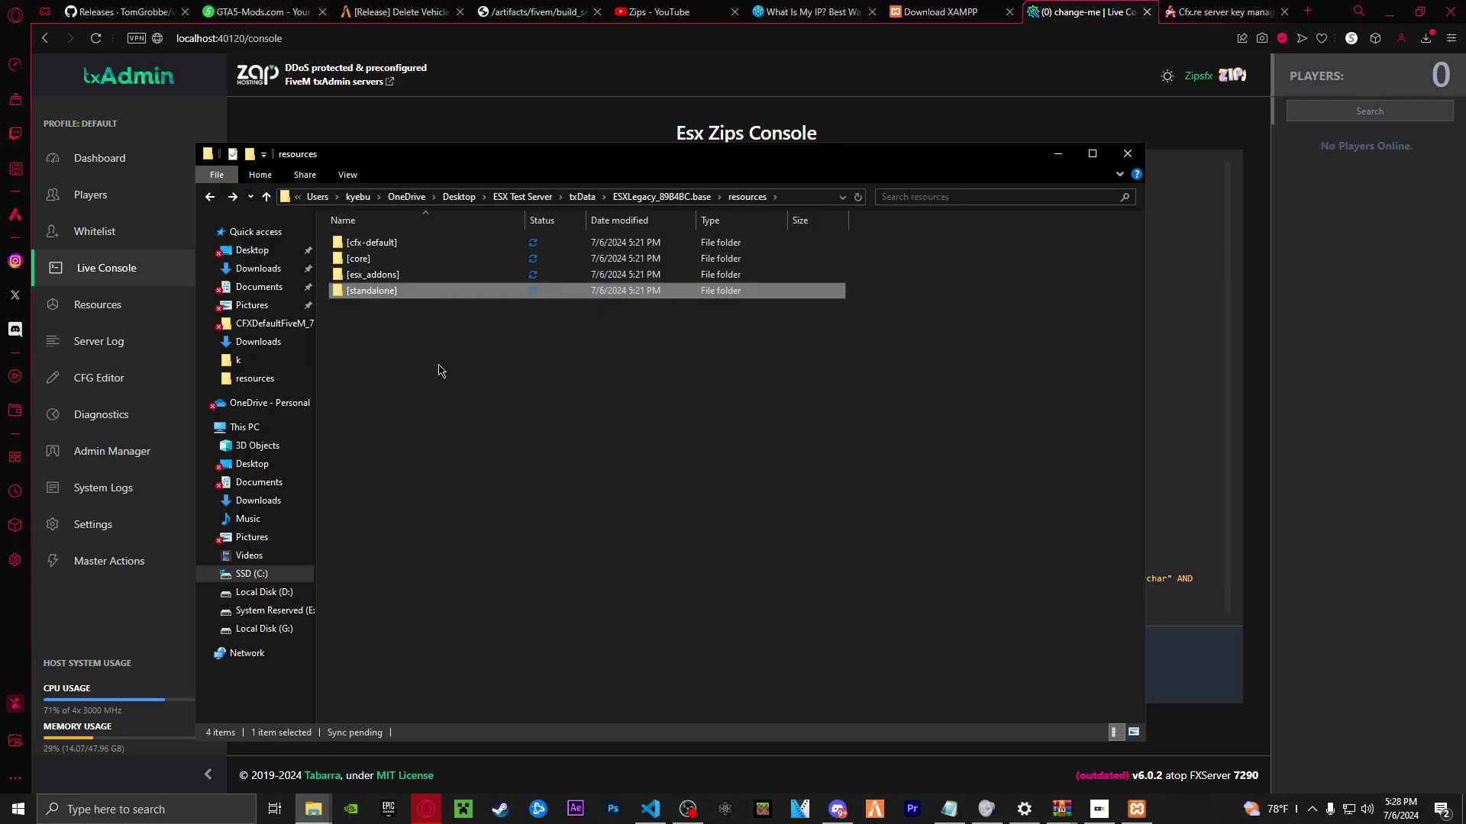
pyautogui.click(874, 810)
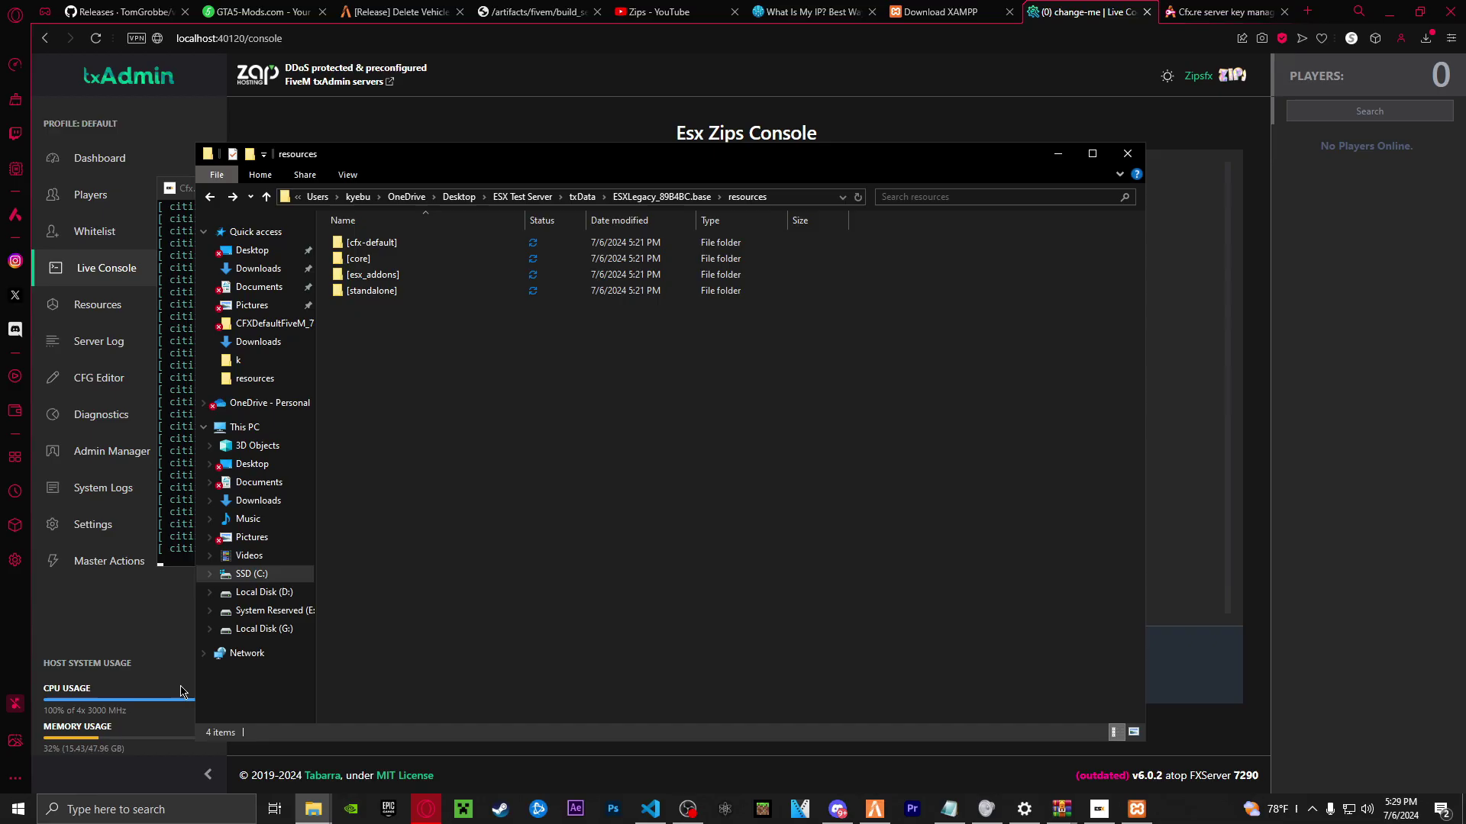
# Connect to the last-joined Esx Zips server and accept the FiveM restart prompt
pyautogui.click(169, 725)
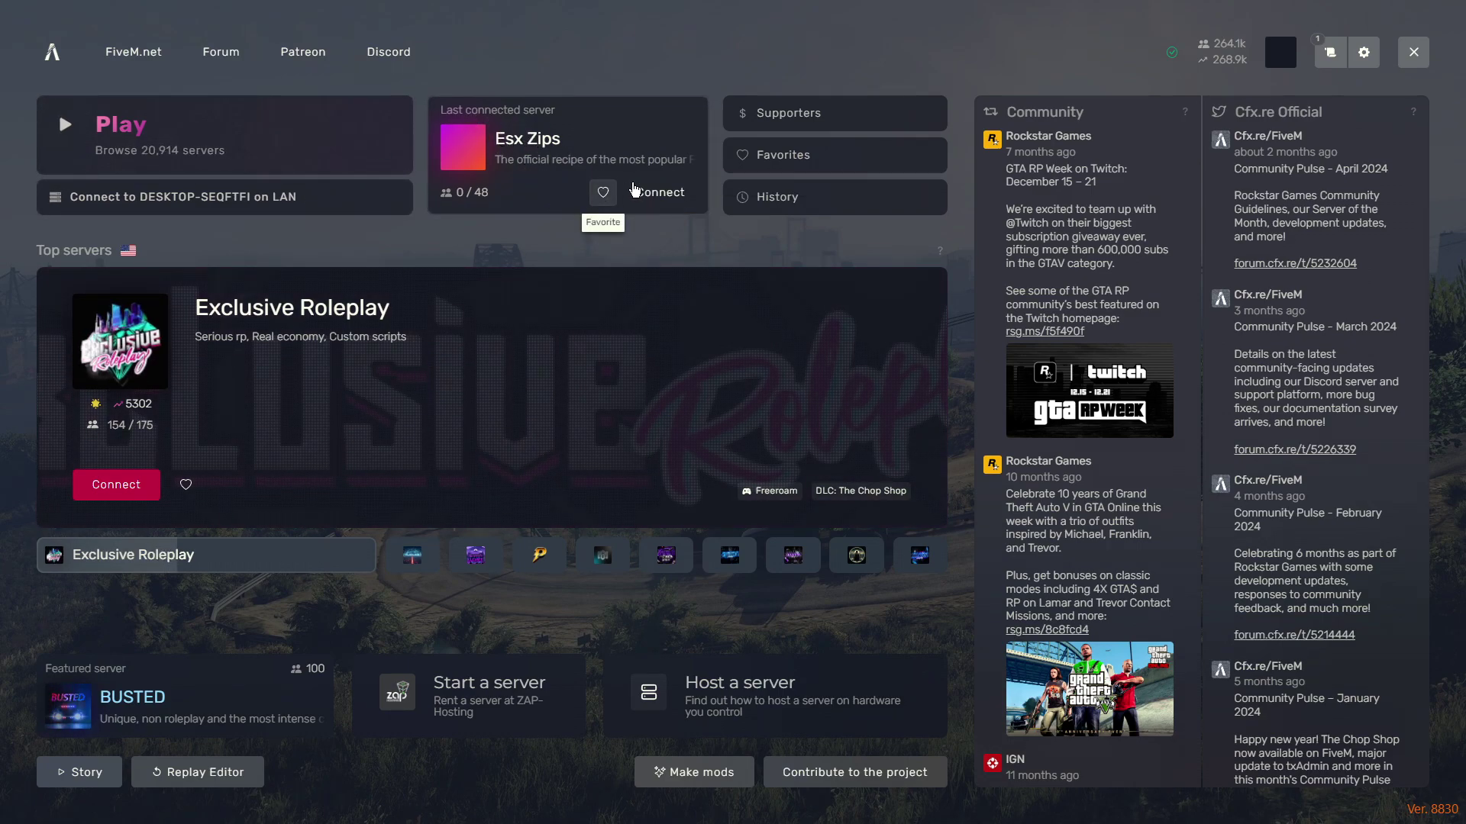
pyautogui.click(664, 196)
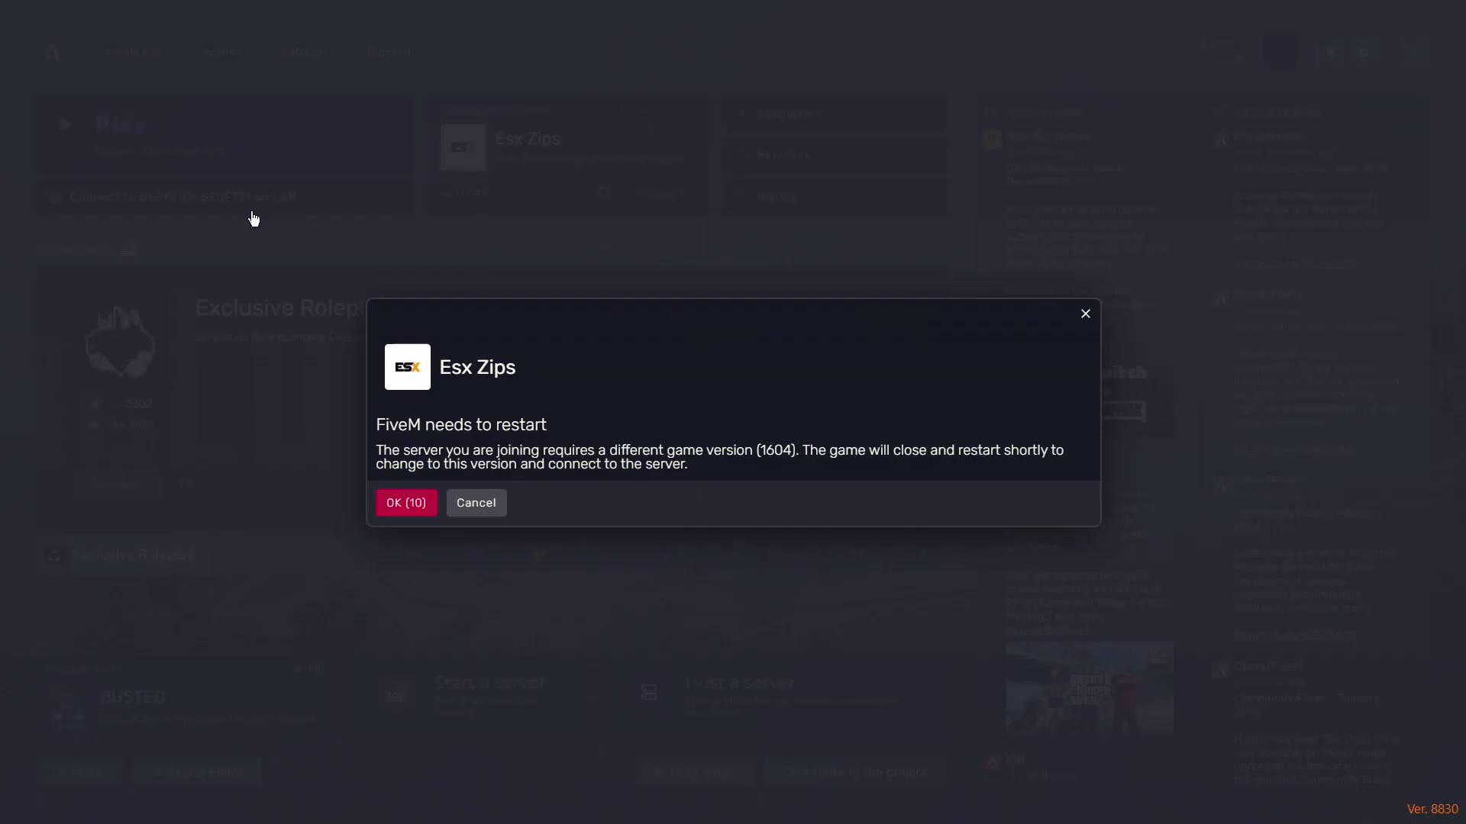
pyautogui.click(407, 502)
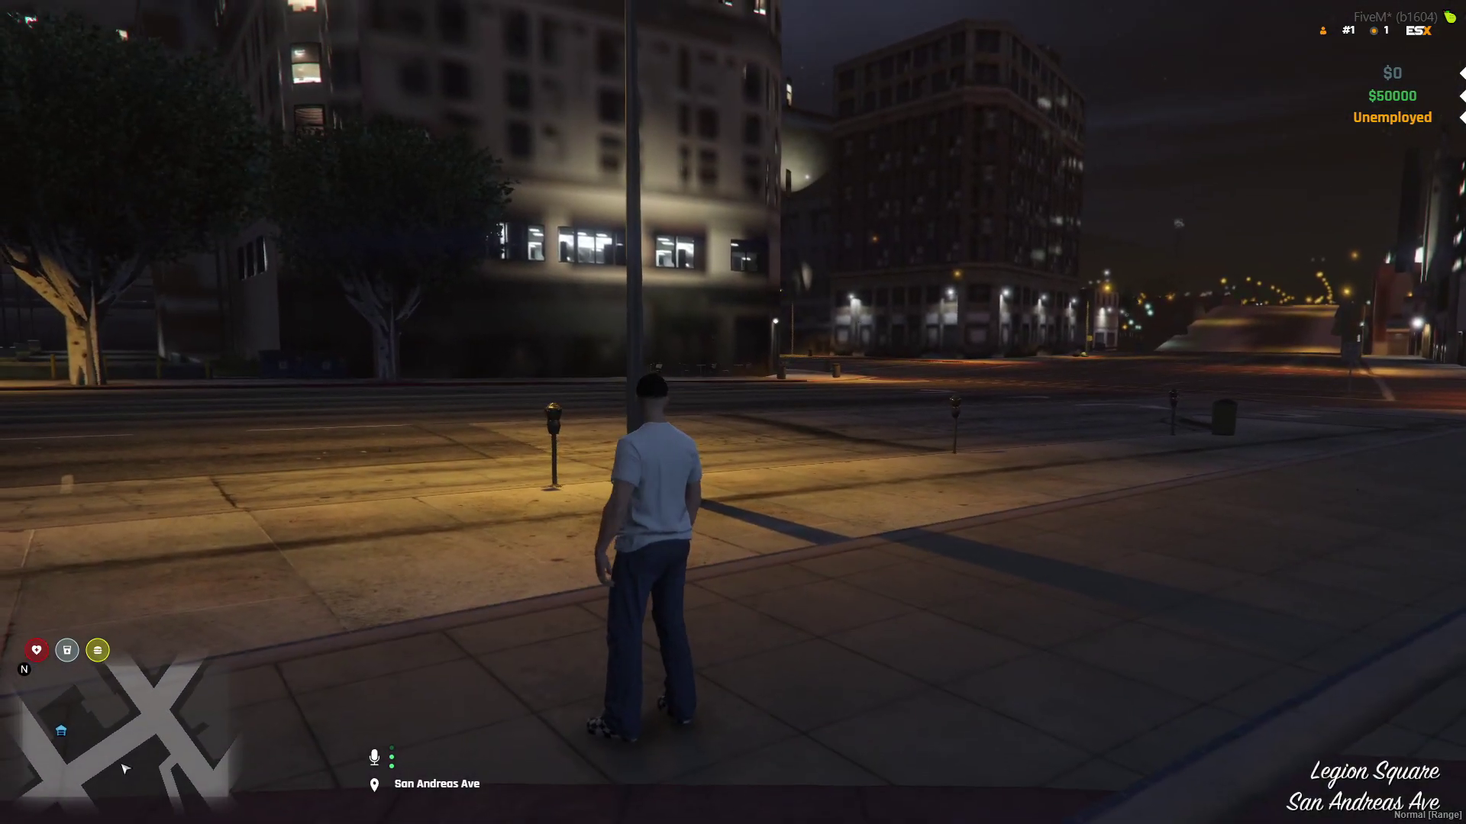
# Walk the character, then view the full-screen map around central and southern Los Santos
pyautogui.press('w')
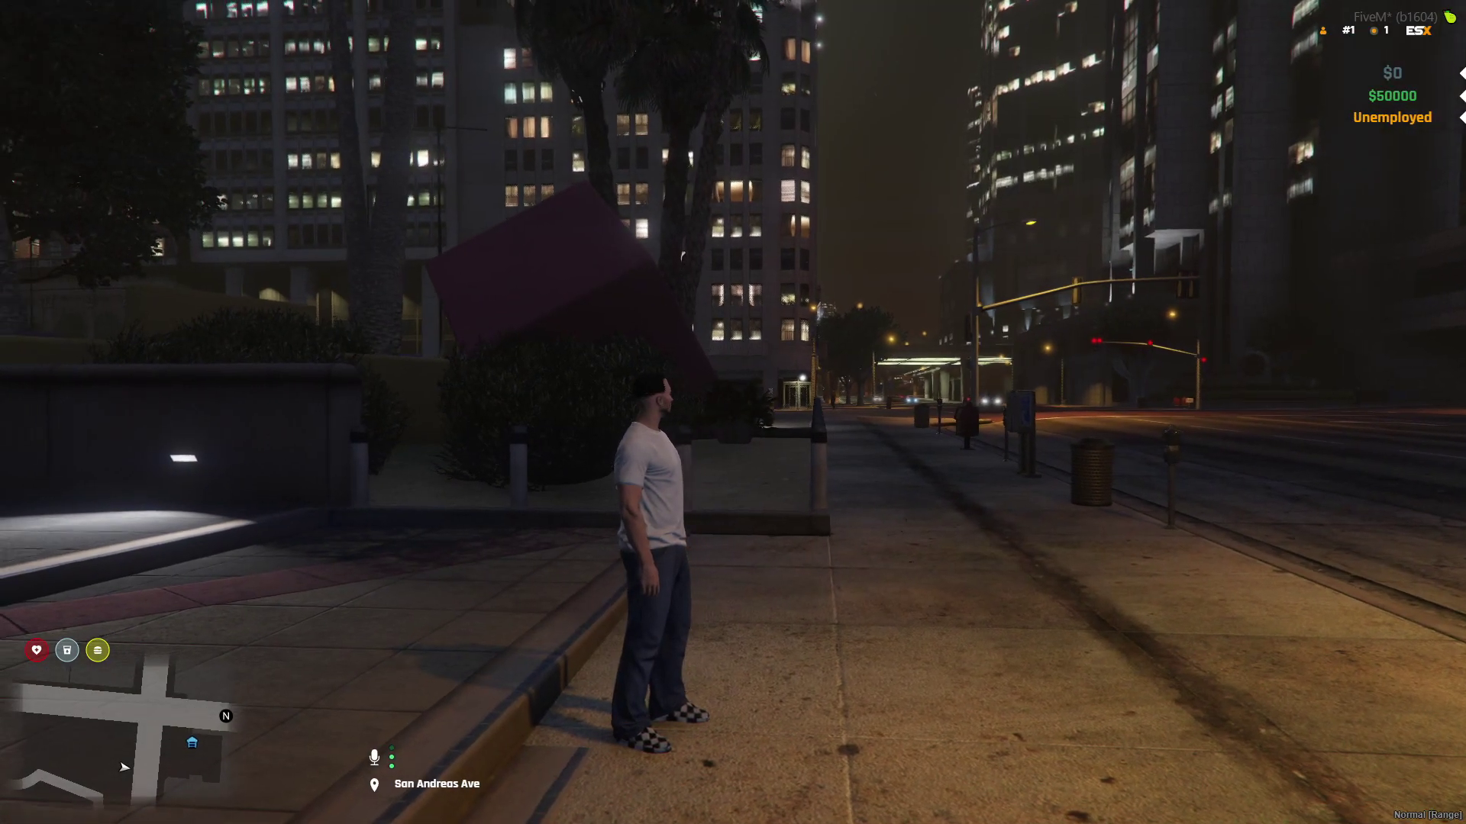
pyautogui.press('Escape')
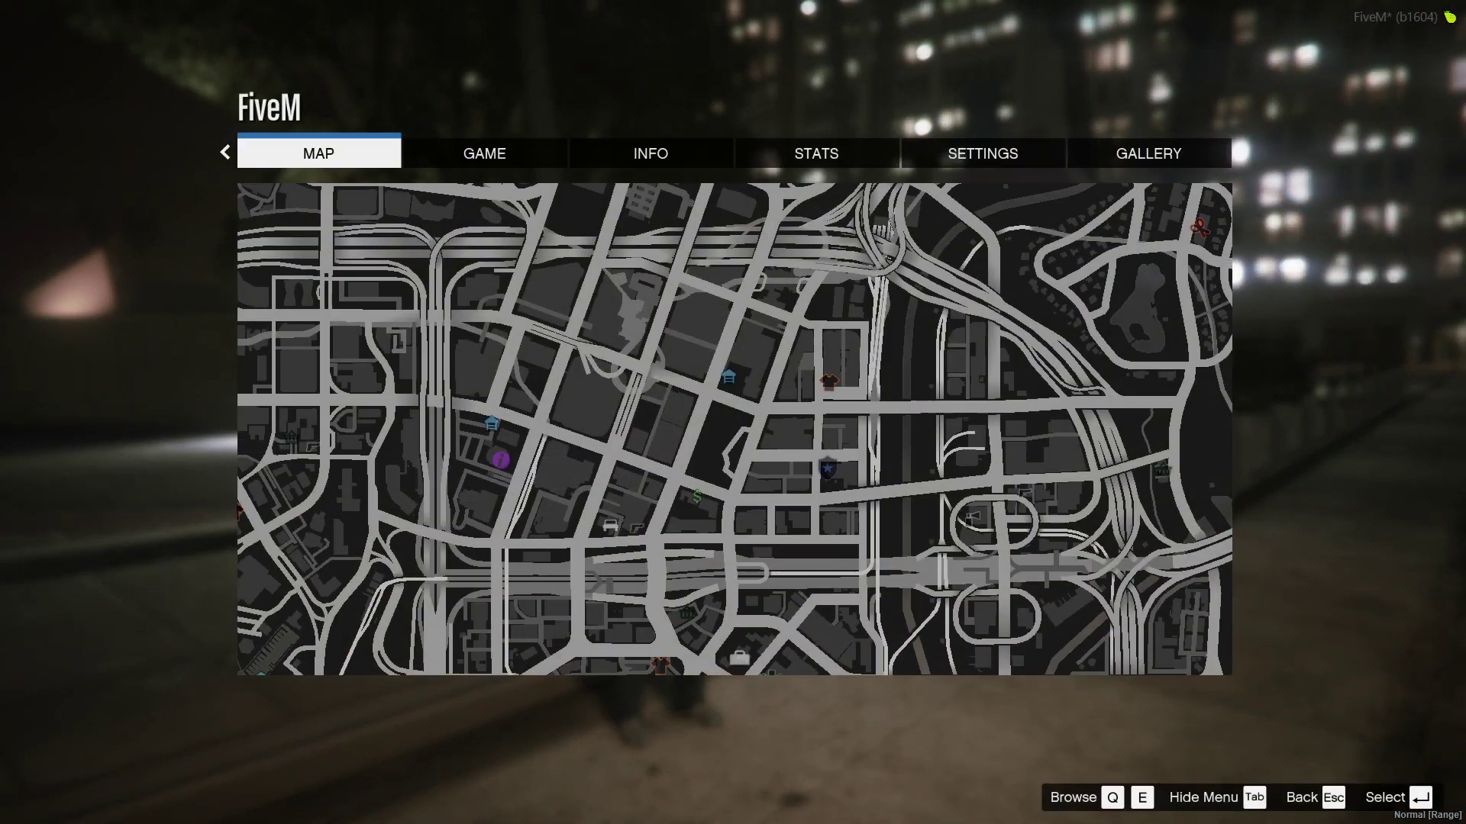
pyautogui.press('Return')
pyautogui.scroll(-3, 745, 539)
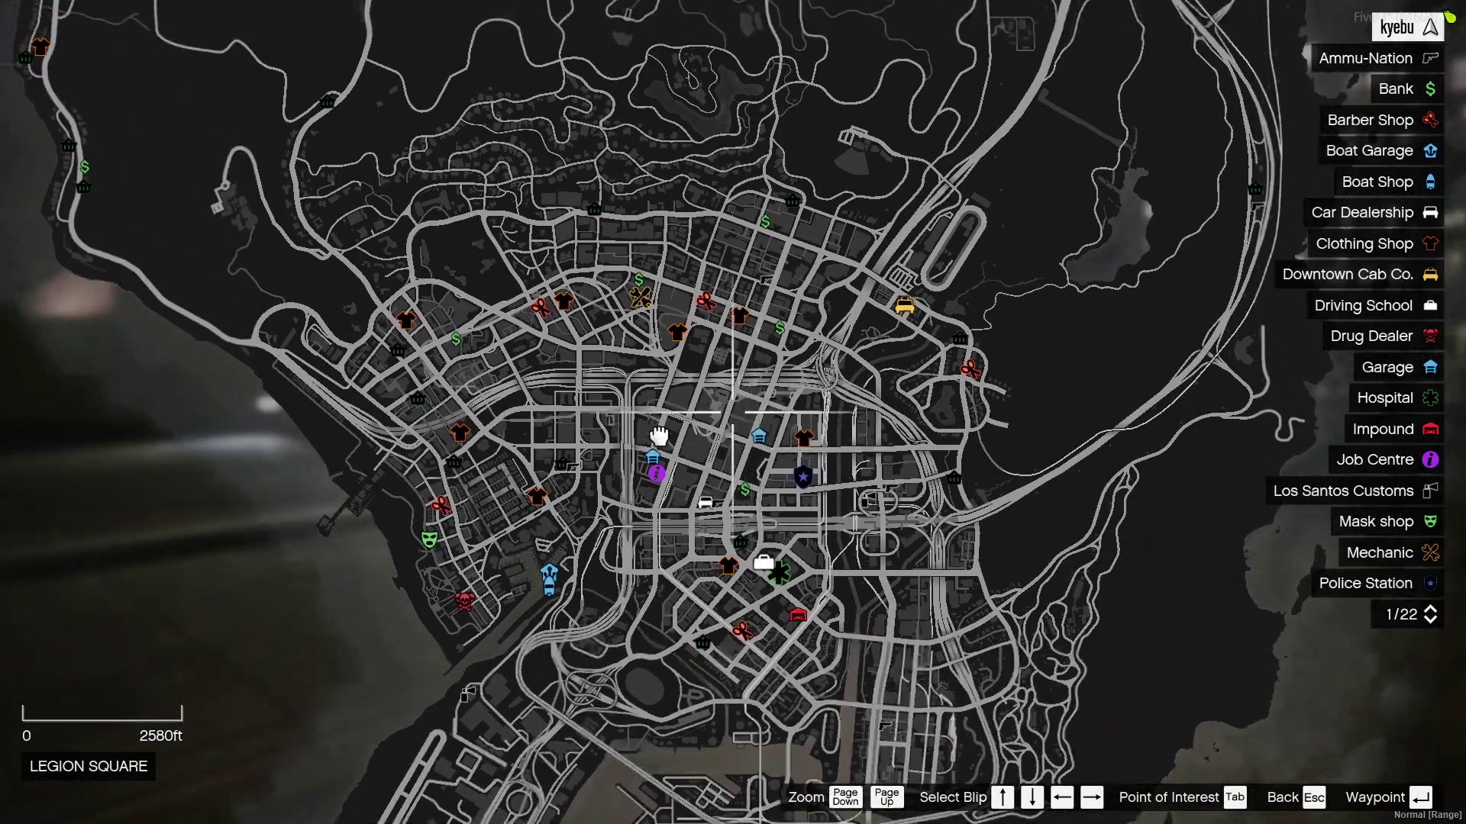
pyautogui.moveTo(658, 436); pyautogui.dragTo(687, 402)
pyautogui.moveTo(640, 721); pyautogui.dragTo(556, 506)
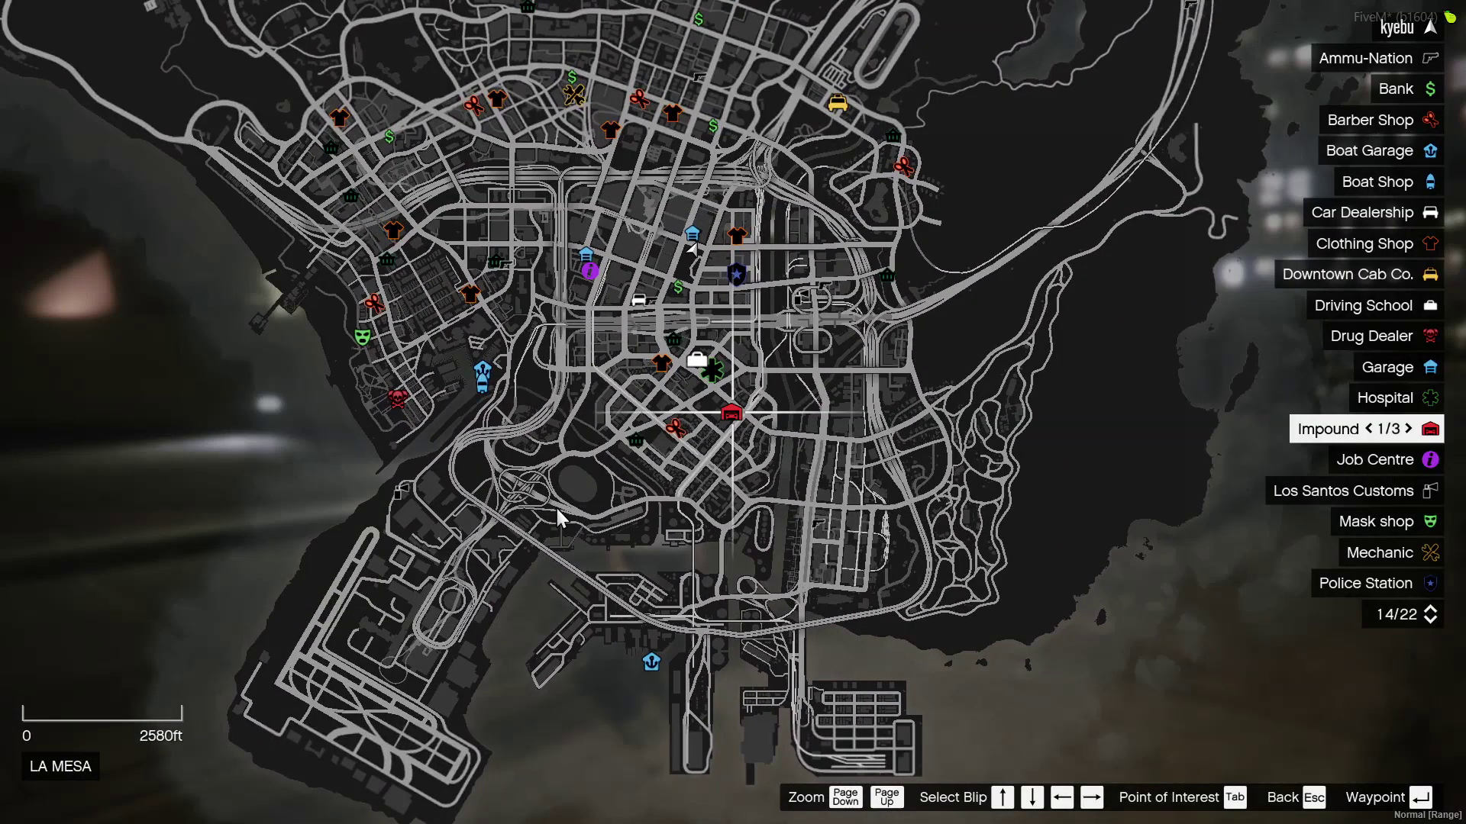
# Close the map and run the character forward along the sidewalk, veering left
pyautogui.press('Escape')
pyautogui.press('Escape')
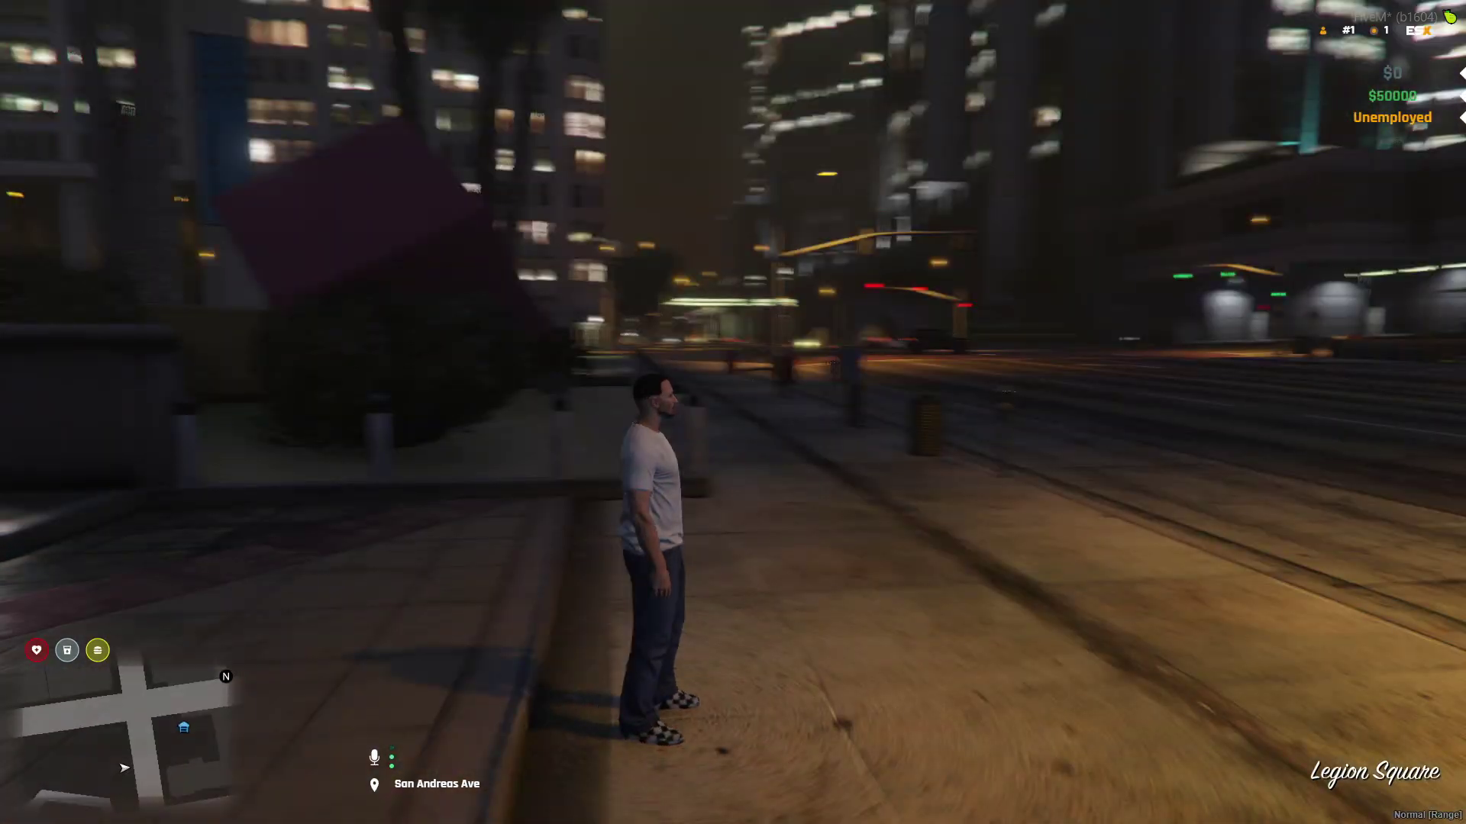
pyautogui.press('w')
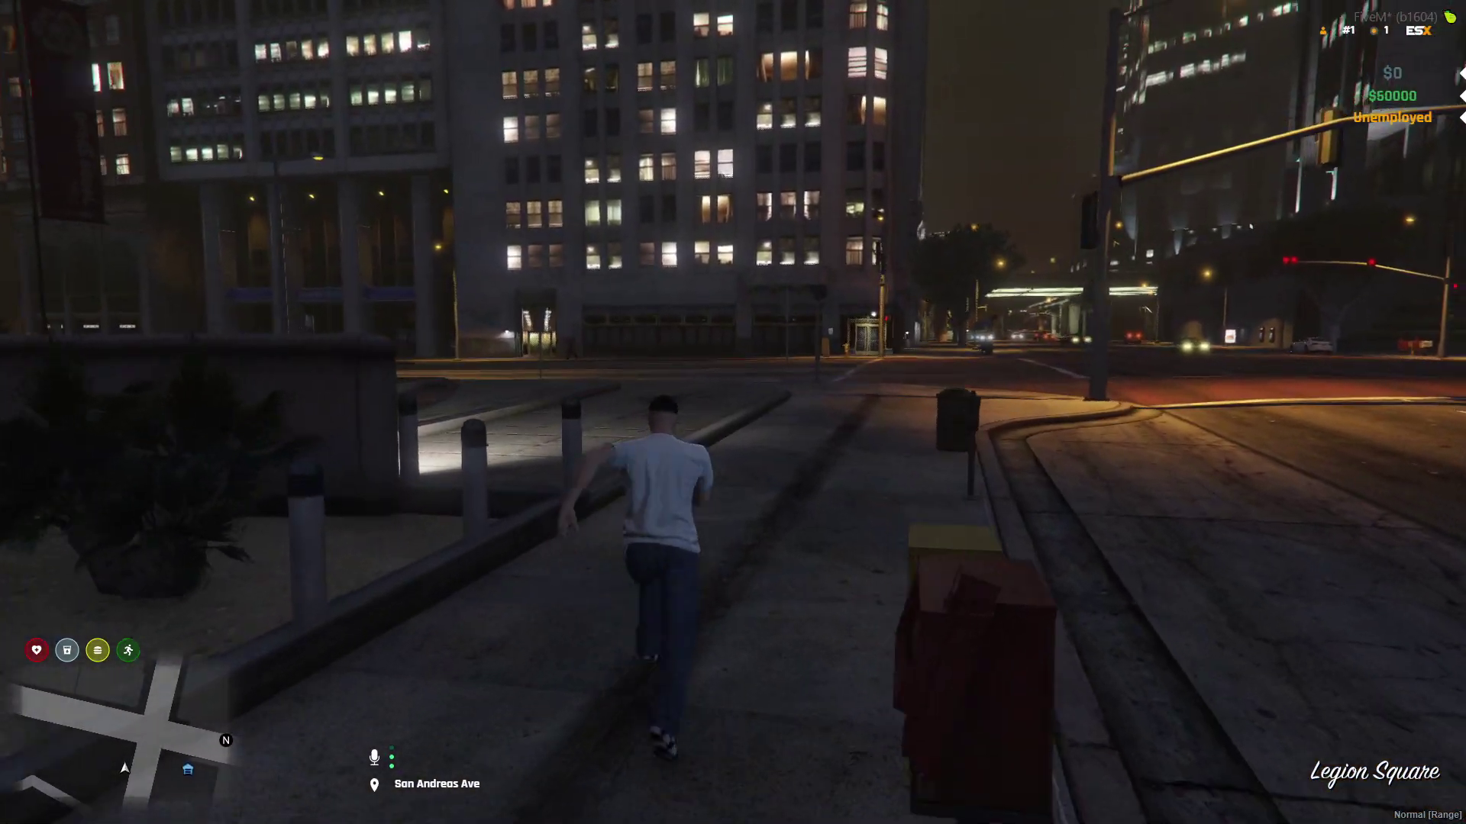
pyautogui.press('a')
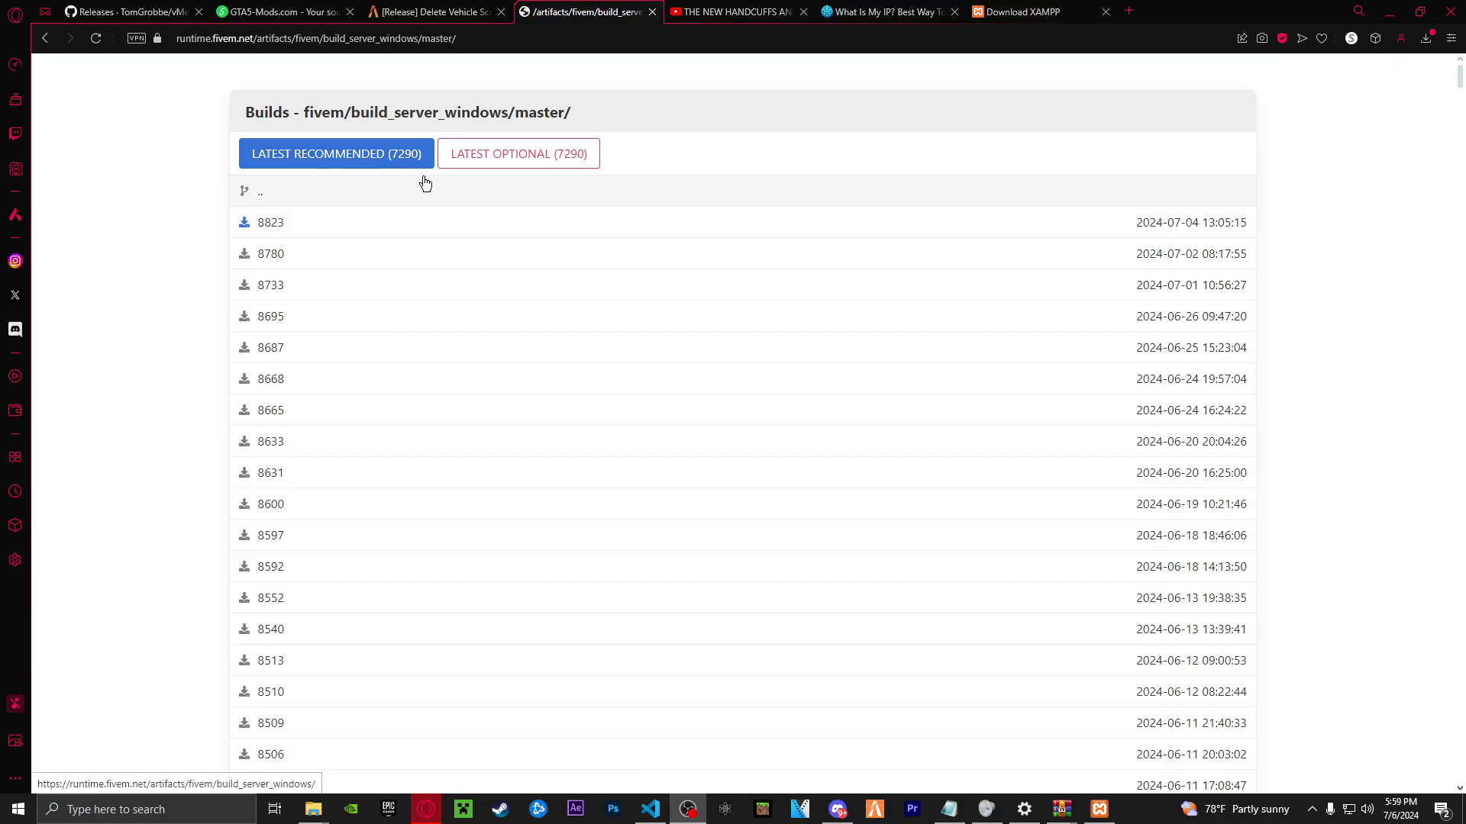
# Download the latest recommended Windows server build 7290 as server.7z
pyautogui.scroll(-3, 423, 449)
pyautogui.scroll(3, 424, 449)
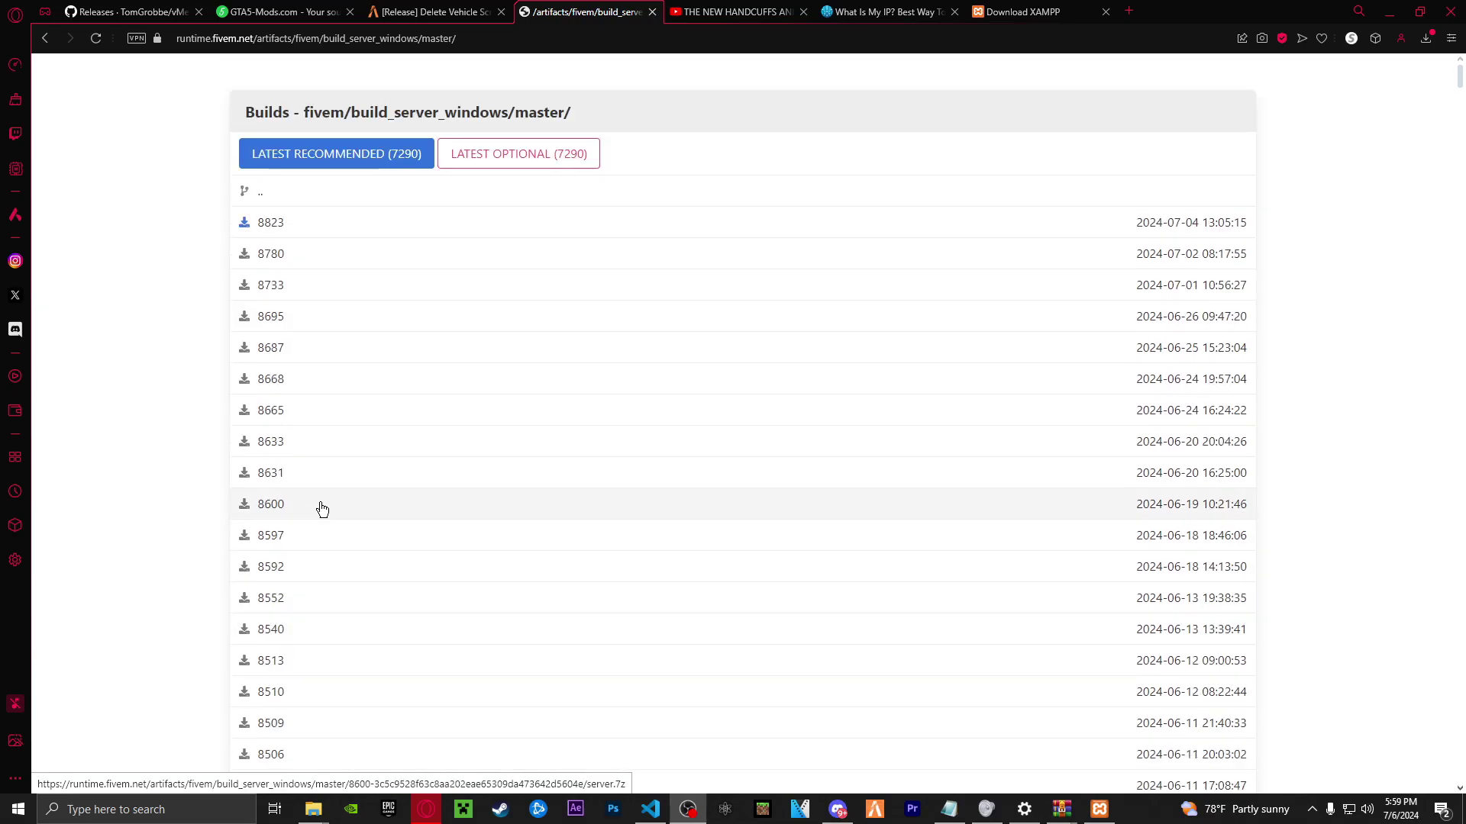
pyautogui.click(294, 162)
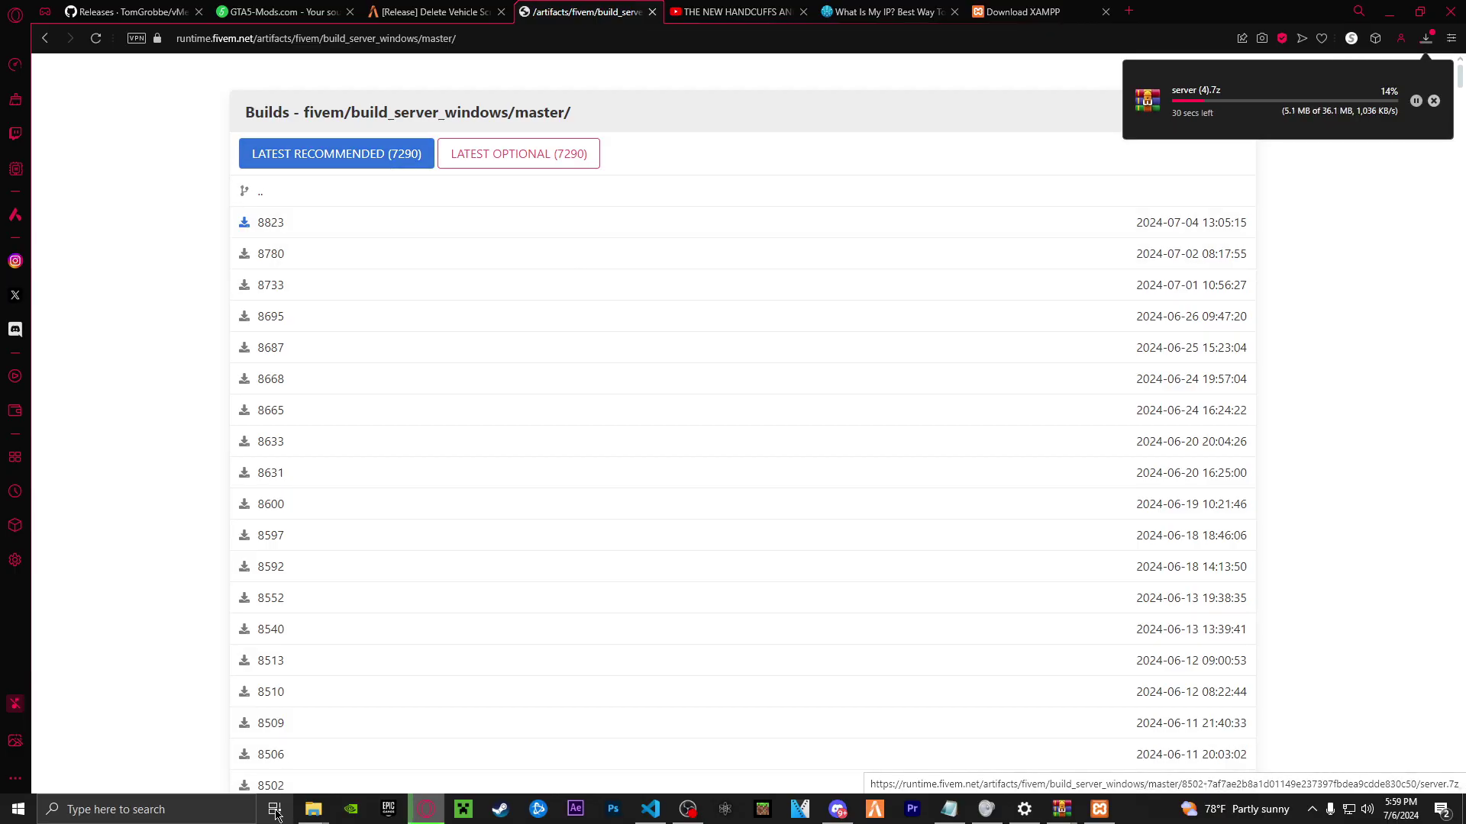
# Create a folder named 'QB Test Server' on the Desktop
pyautogui.moveTo(313, 807)
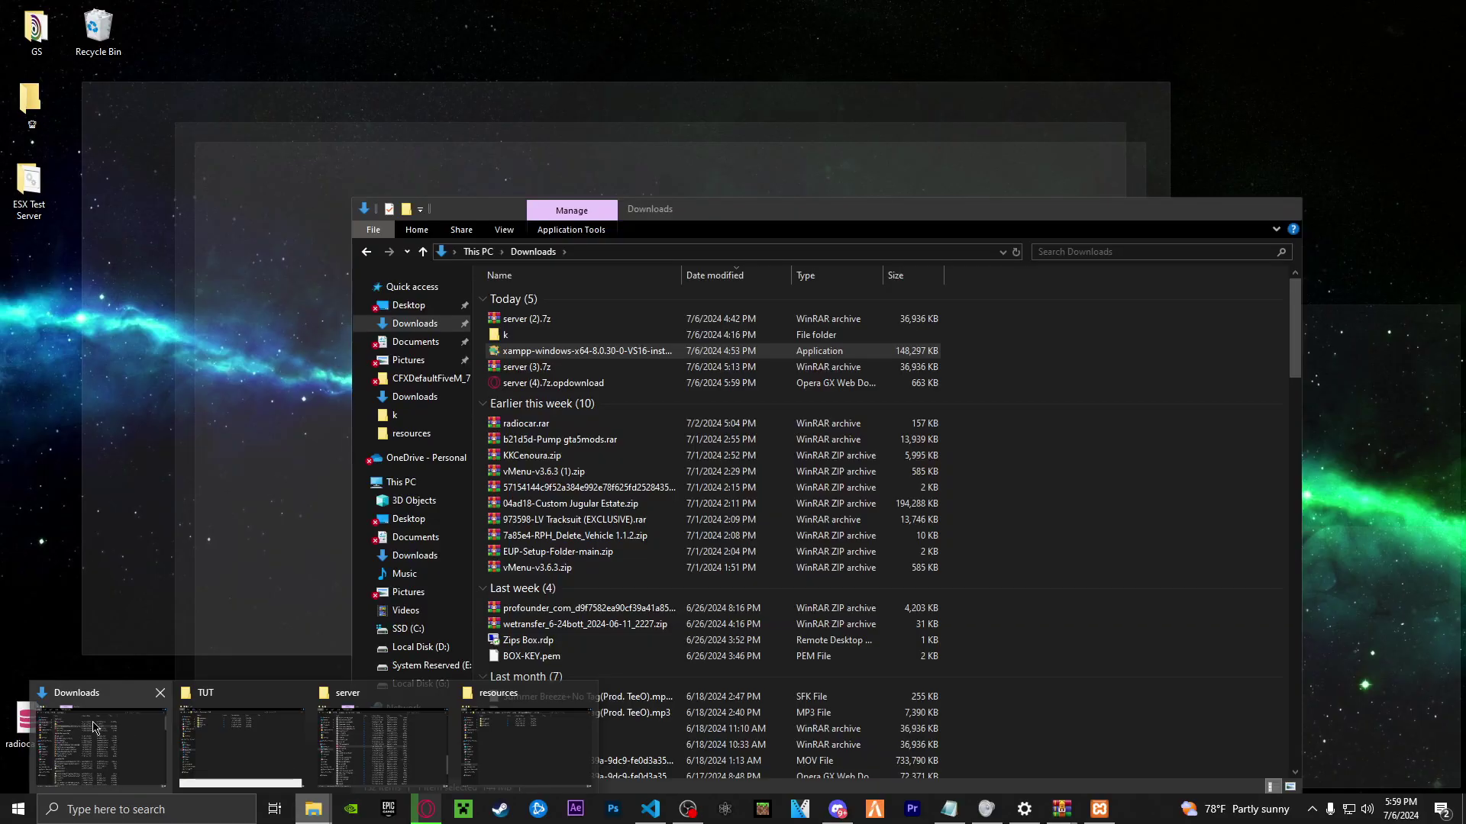
pyautogui.click(126, 767)
pyautogui.click(408, 305)
pyautogui.rightClick(555, 426)
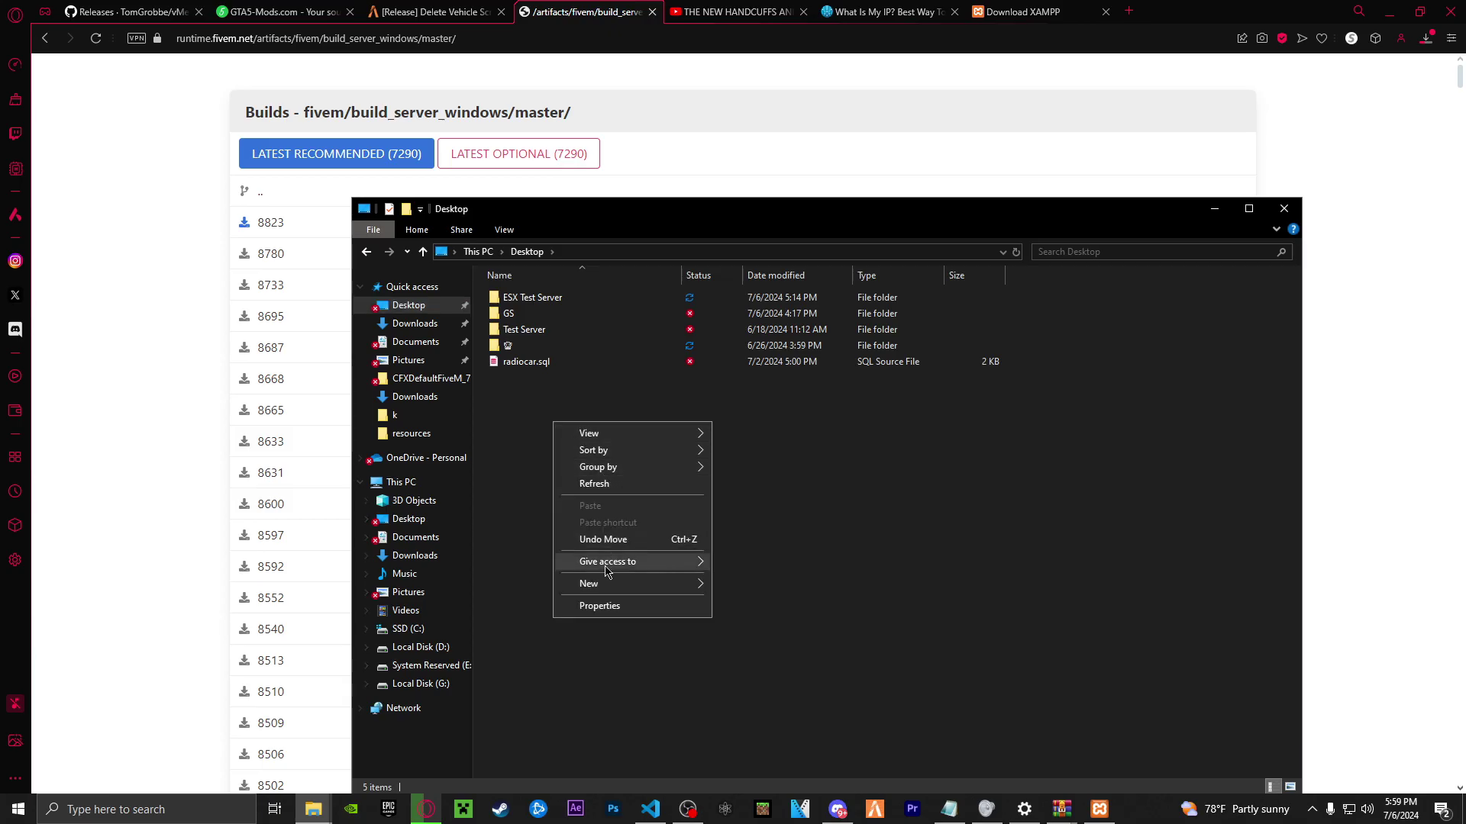
pyautogui.moveTo(611, 584)
pyautogui.click(750, 584)
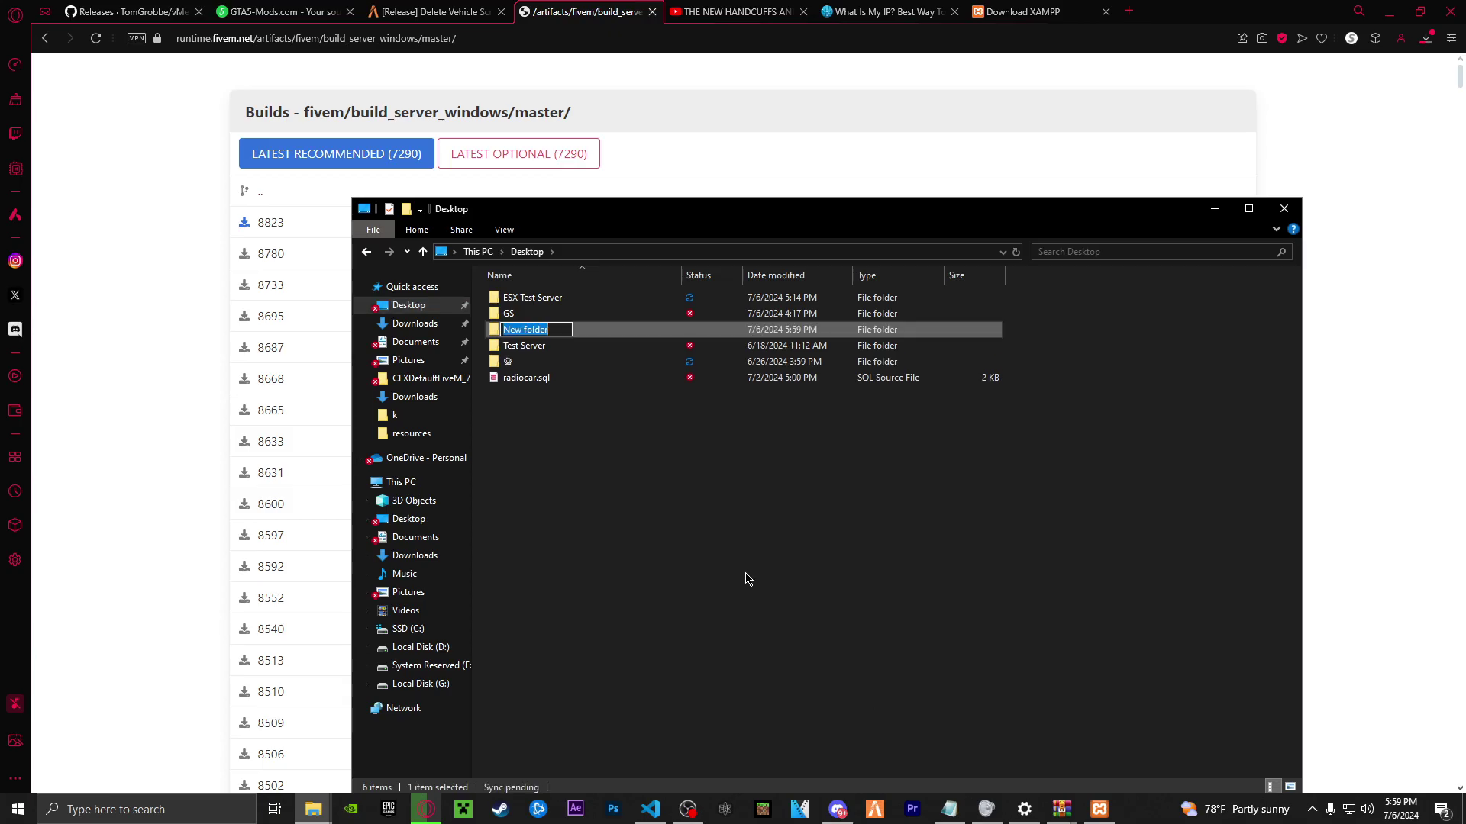
pyautogui.write('QB Test Server')
pyautogui.press('Return')
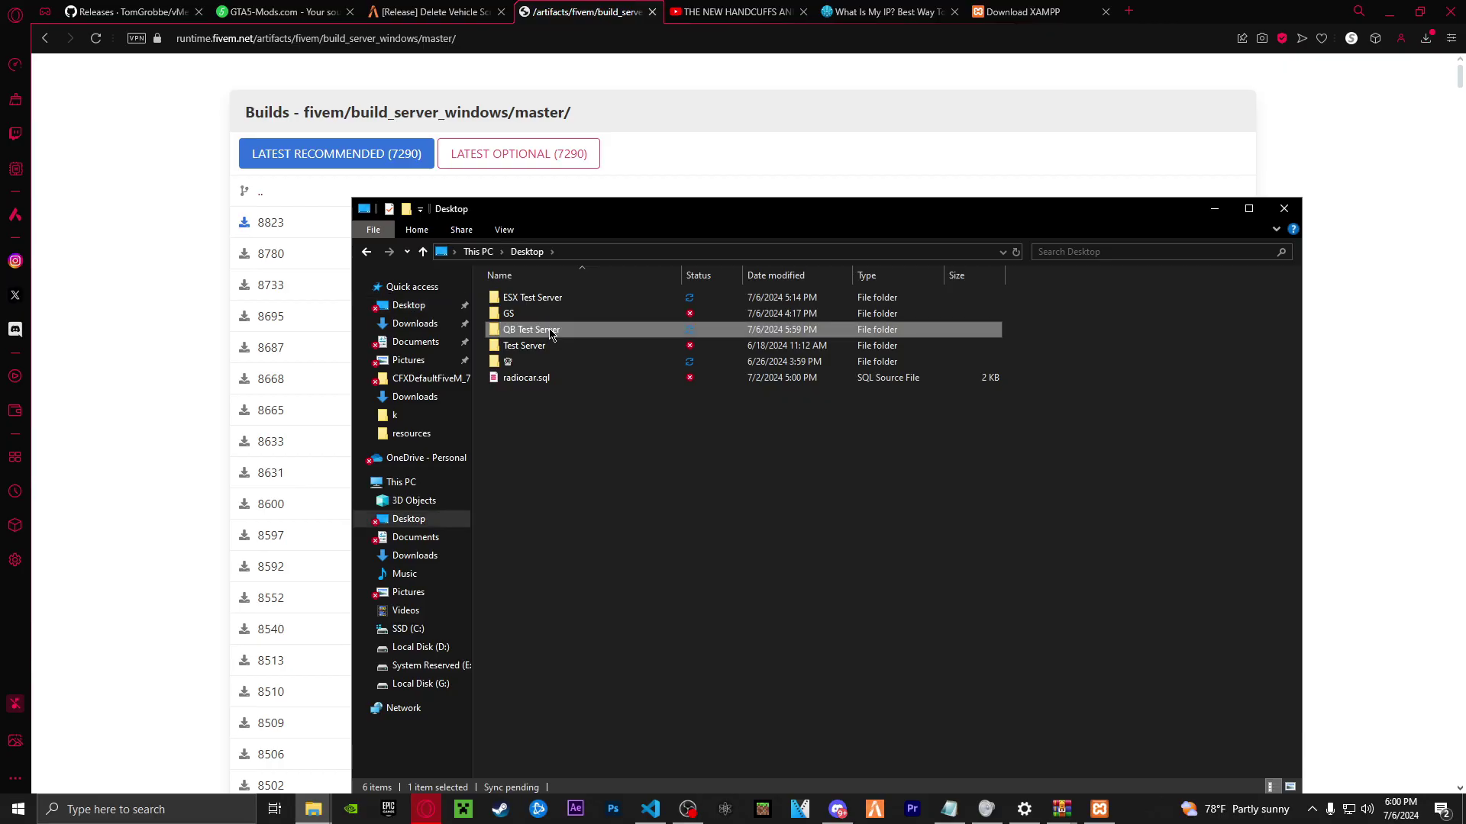
# Add a new subfolder inside QB Test Server, then go to the Downloads folder
pyautogui.doubleClick(549, 330)
pyautogui.rightClick(552, 334)
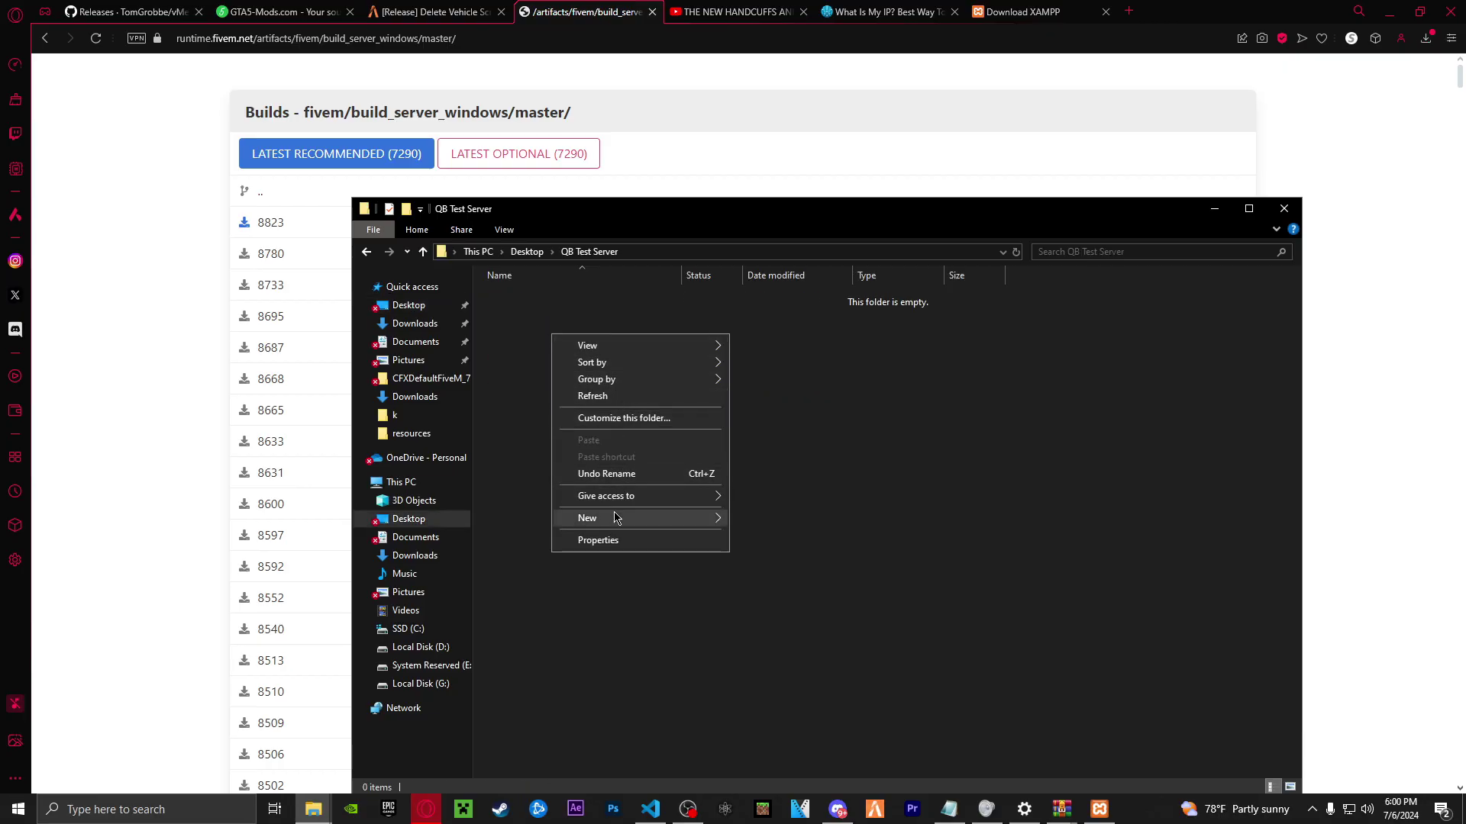
pyautogui.moveTo(611, 517)
pyautogui.click(749, 517)
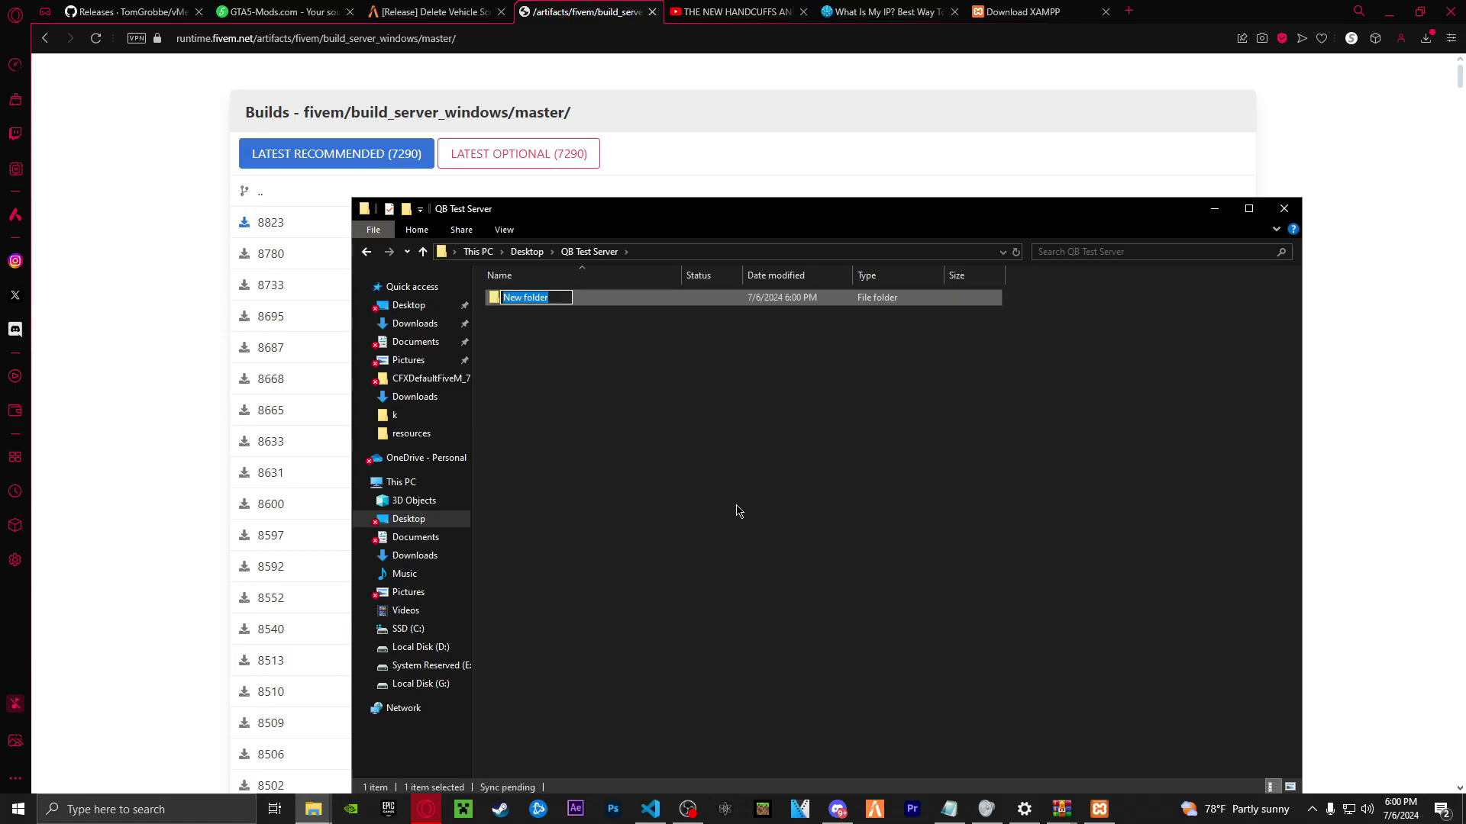
pyautogui.click(414, 555)
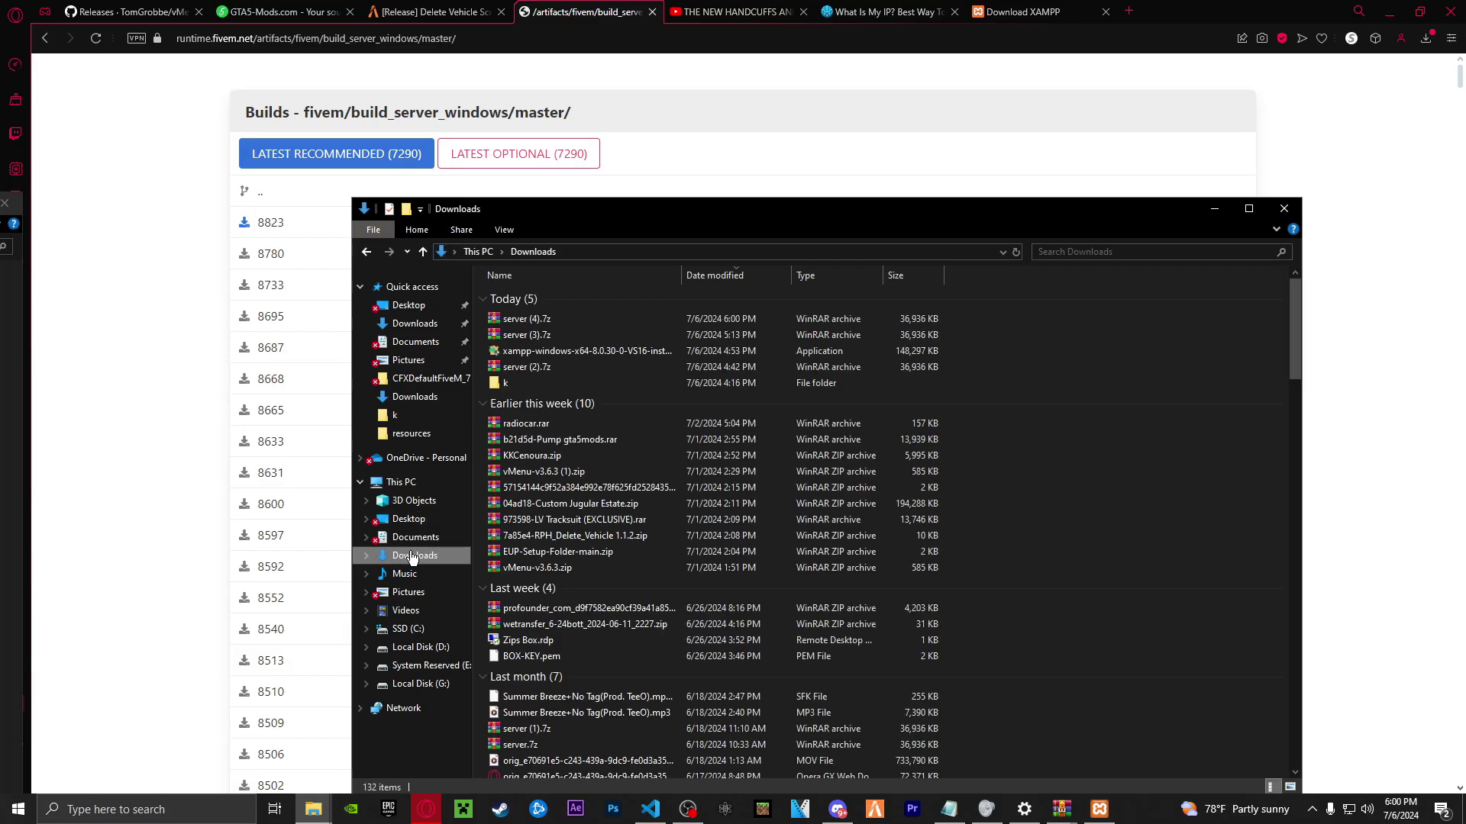
# Open server (4).7z in WinRAR and drag all its files into the QB Test Server server folder
pyautogui.doubleClick(561, 320)
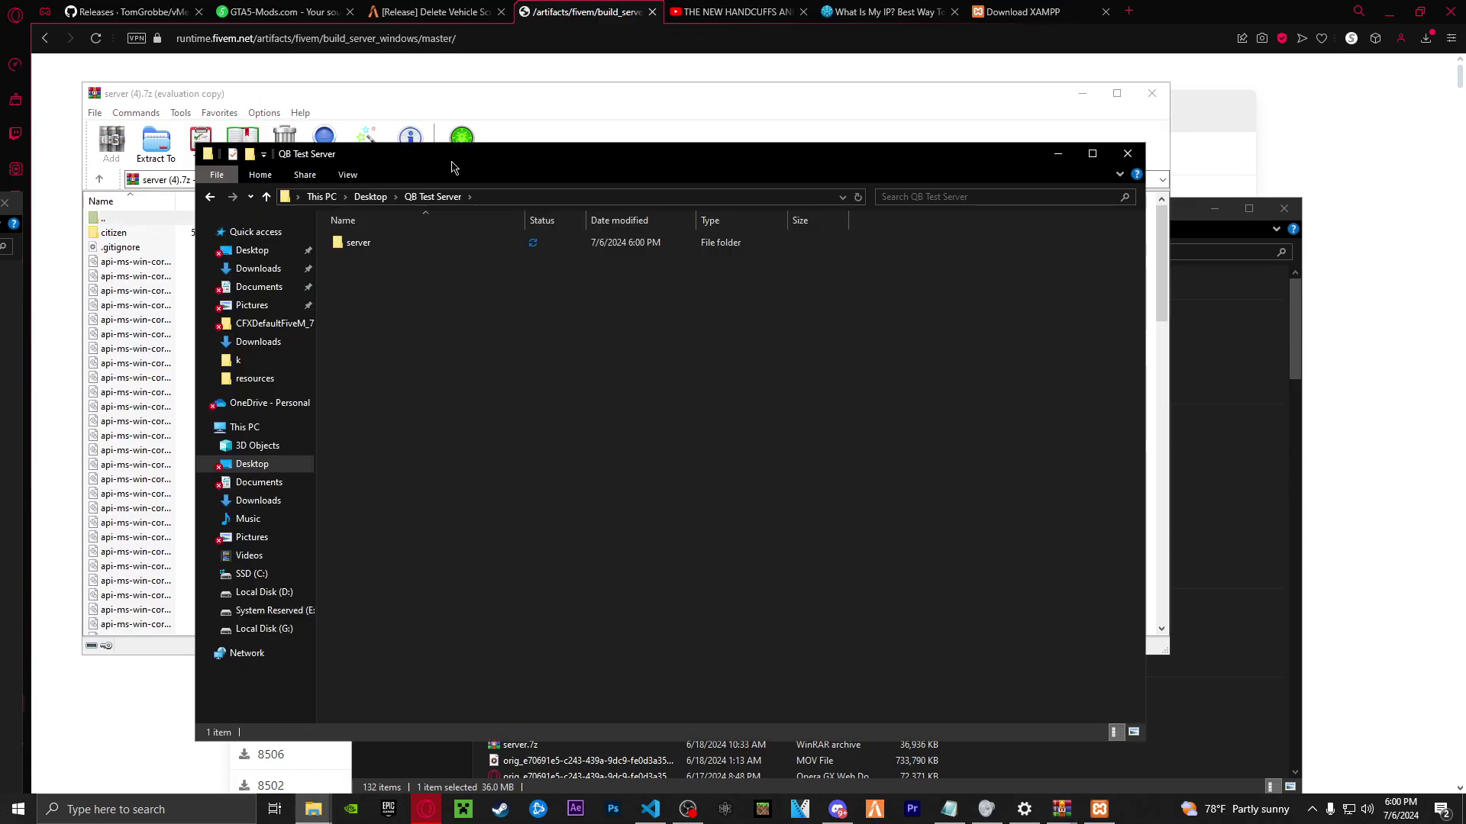
pyautogui.moveTo(416, 166); pyautogui.dragTo(950, 200)
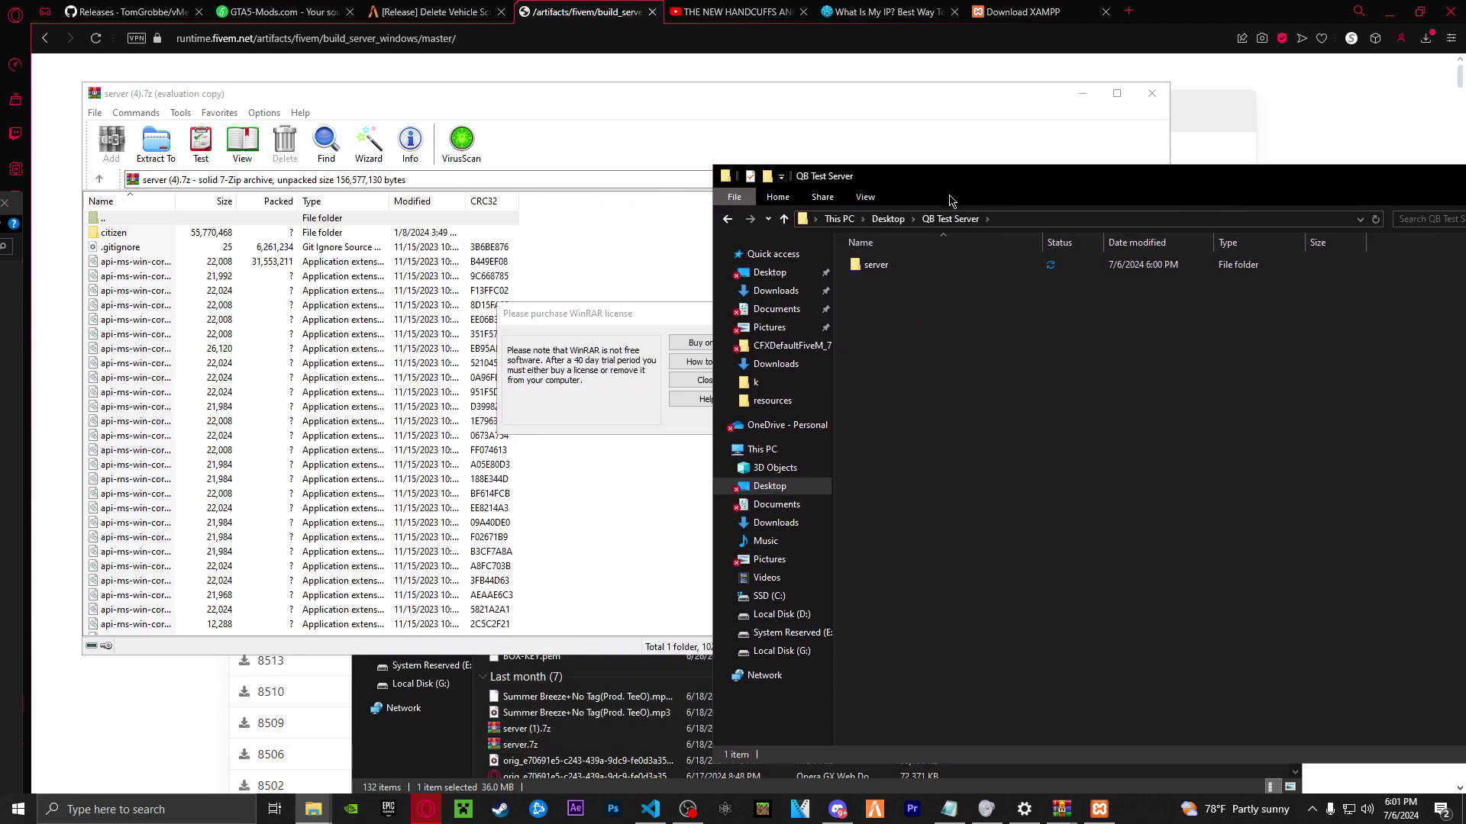
pyautogui.click(654, 333)
pyautogui.click(708, 383)
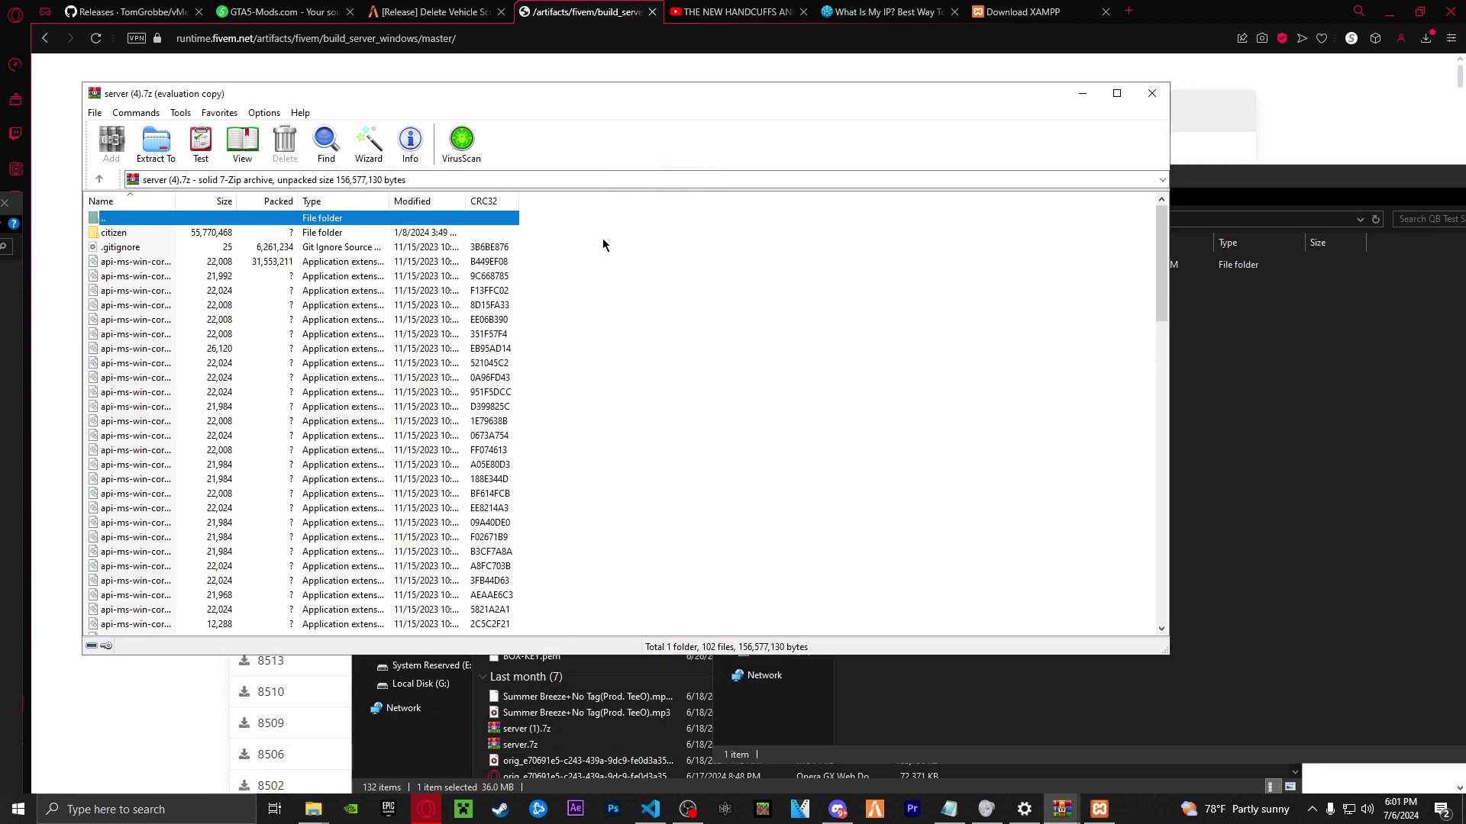
pyautogui.moveTo(603, 244); pyautogui.dragTo(252, 633)
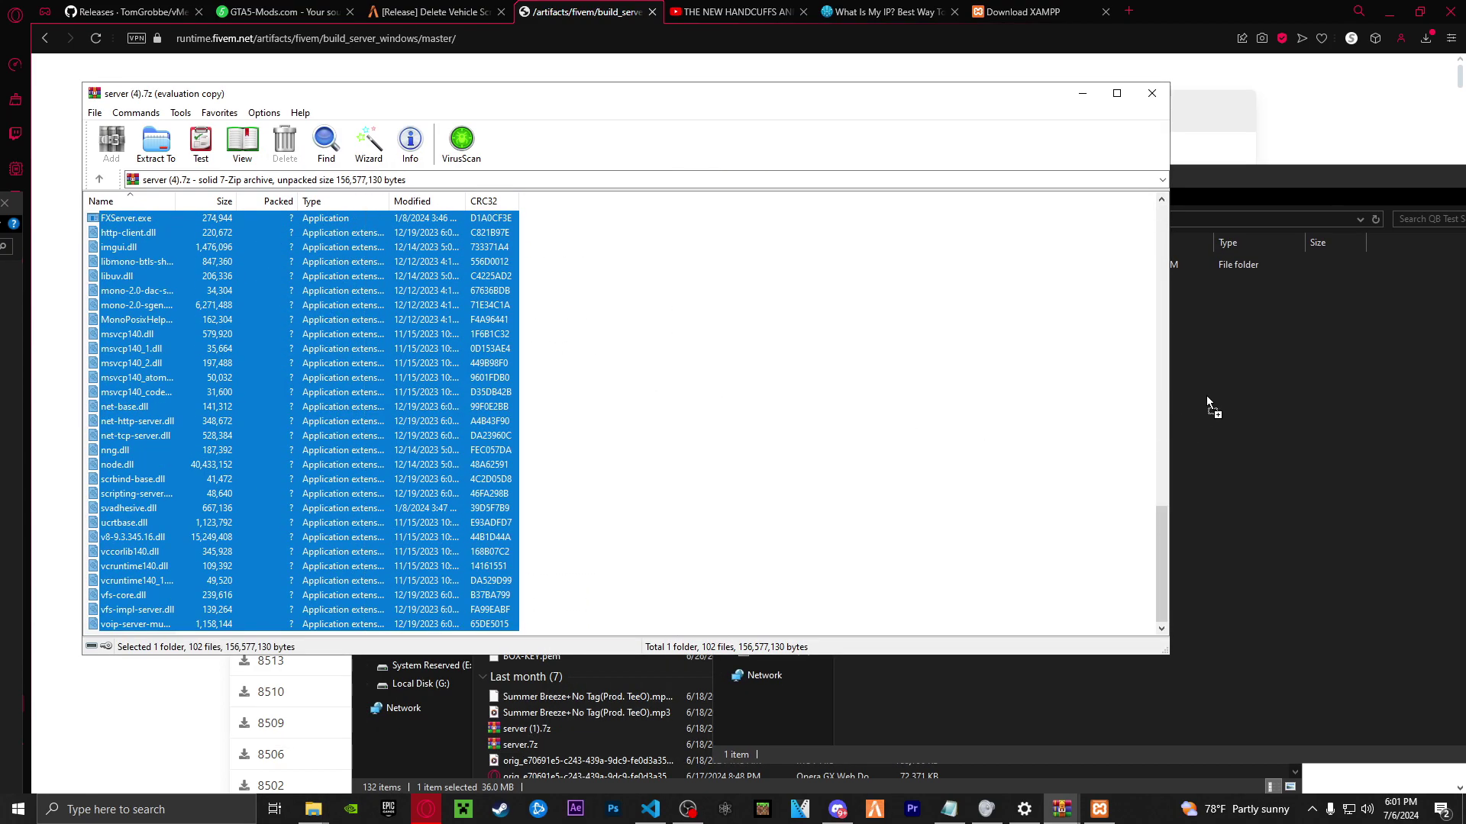
pyautogui.moveTo(1207, 397); pyautogui.dragTo(1213, 271)
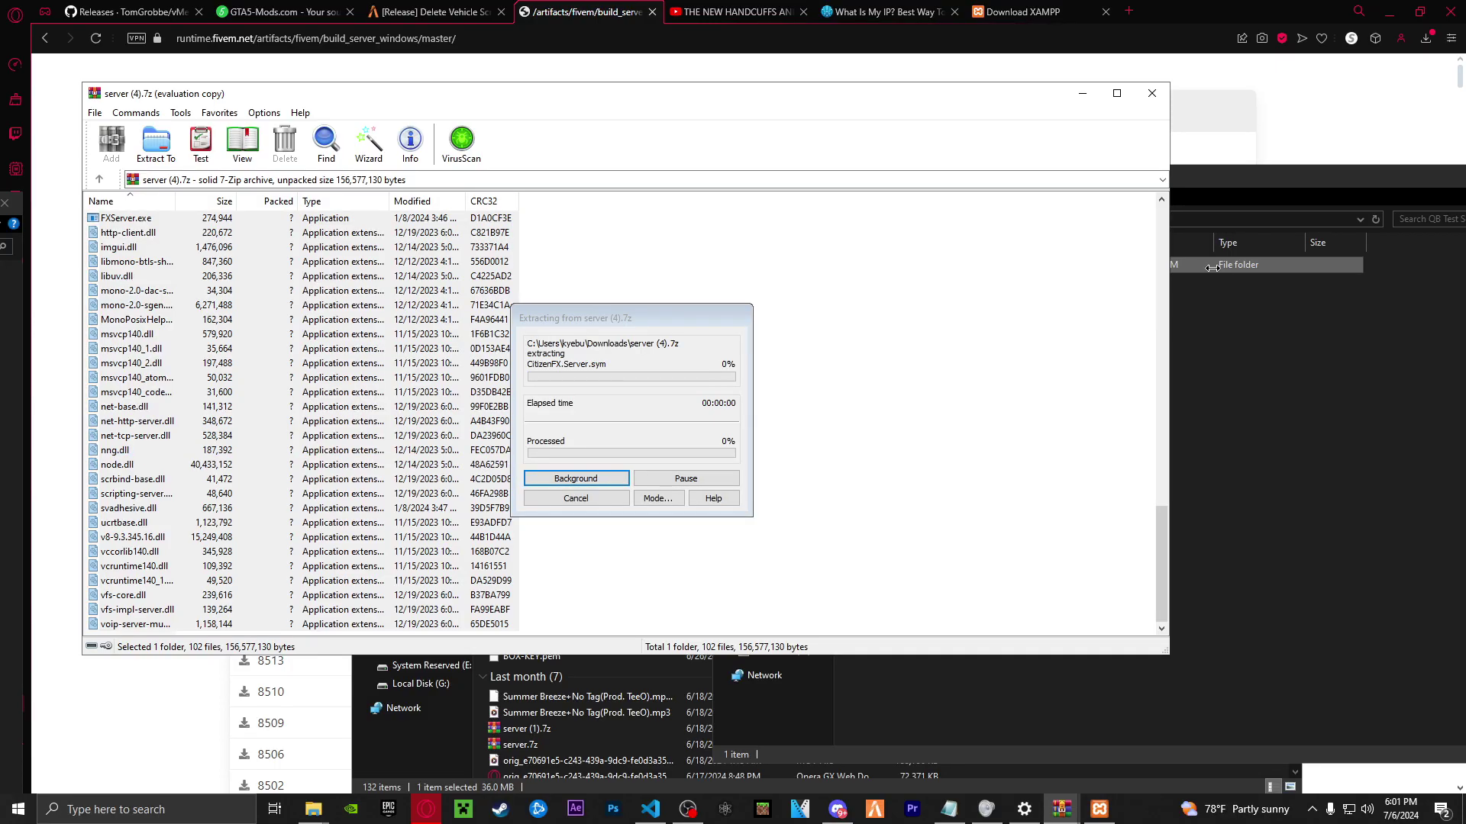
# Launch FXServer.exe from the extracted server folder and allow it through Windows Firewall
pyautogui.doubleClick(452, 232)
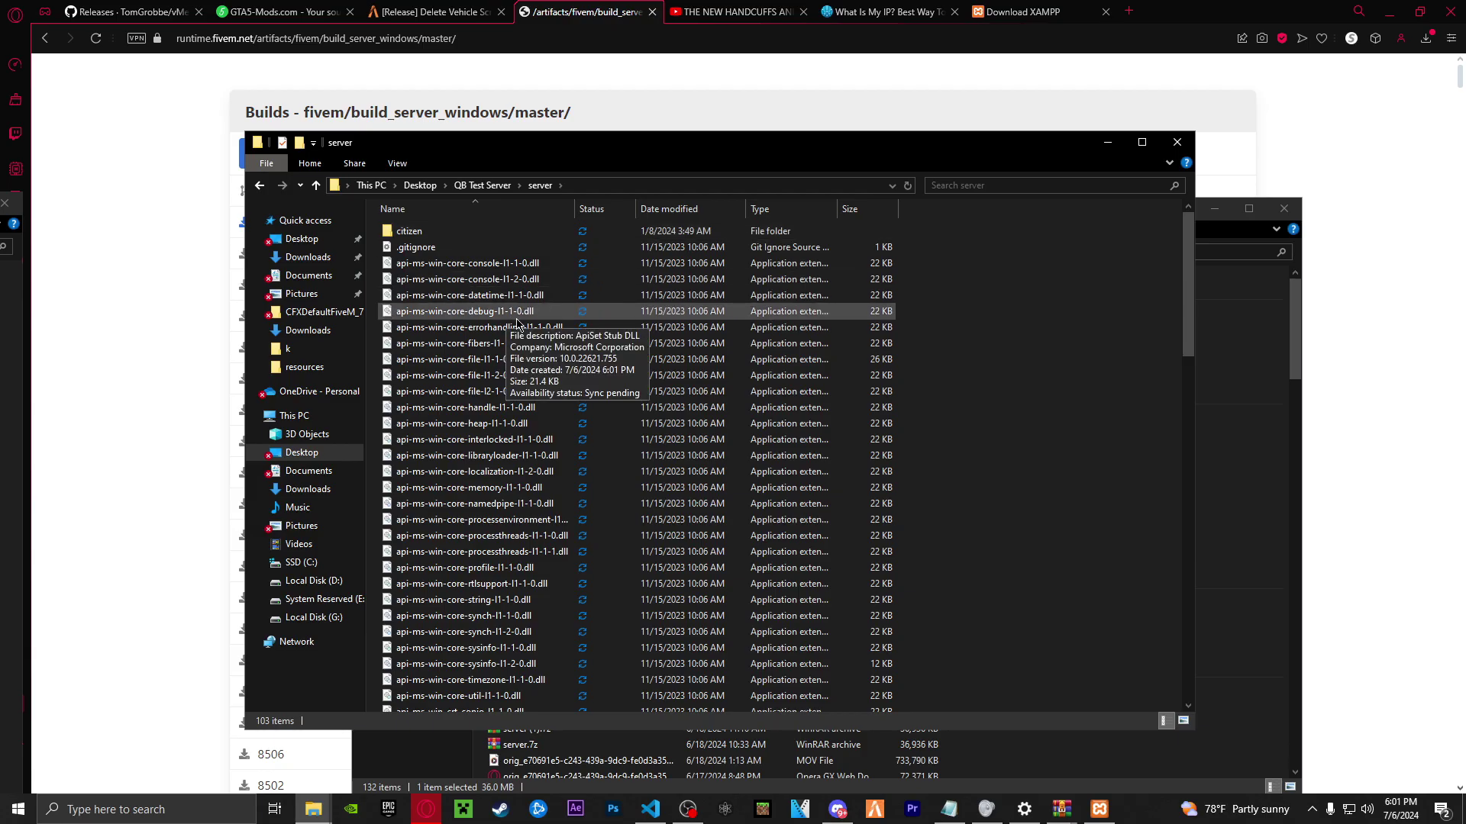
pyautogui.scroll(-15, 473, 382)
pyautogui.scroll(-3, 497, 410)
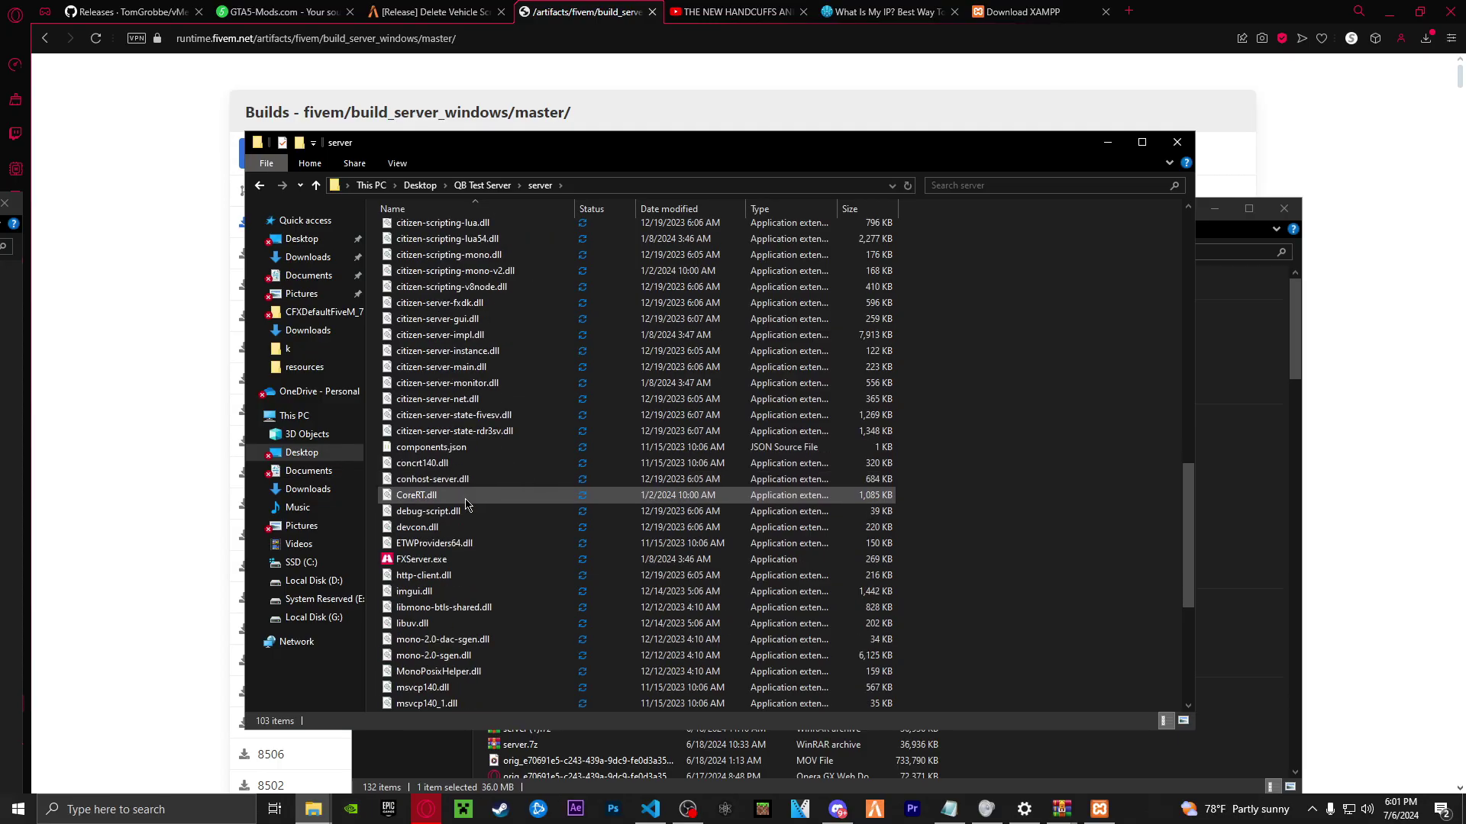
pyautogui.doubleClick(450, 564)
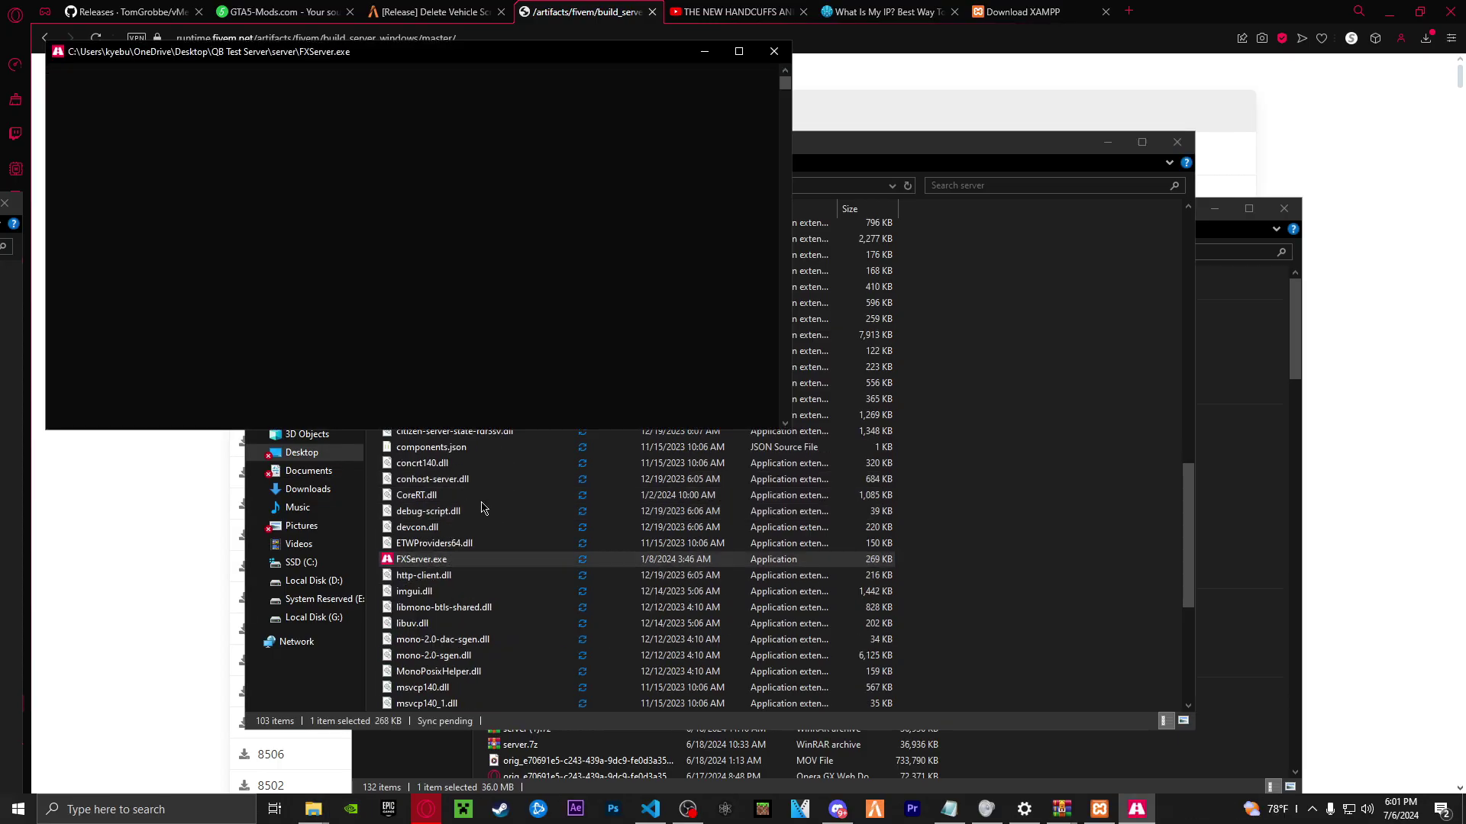
pyautogui.moveTo(576, 58); pyautogui.dragTo(7, 422)
pyautogui.click(132, 417)
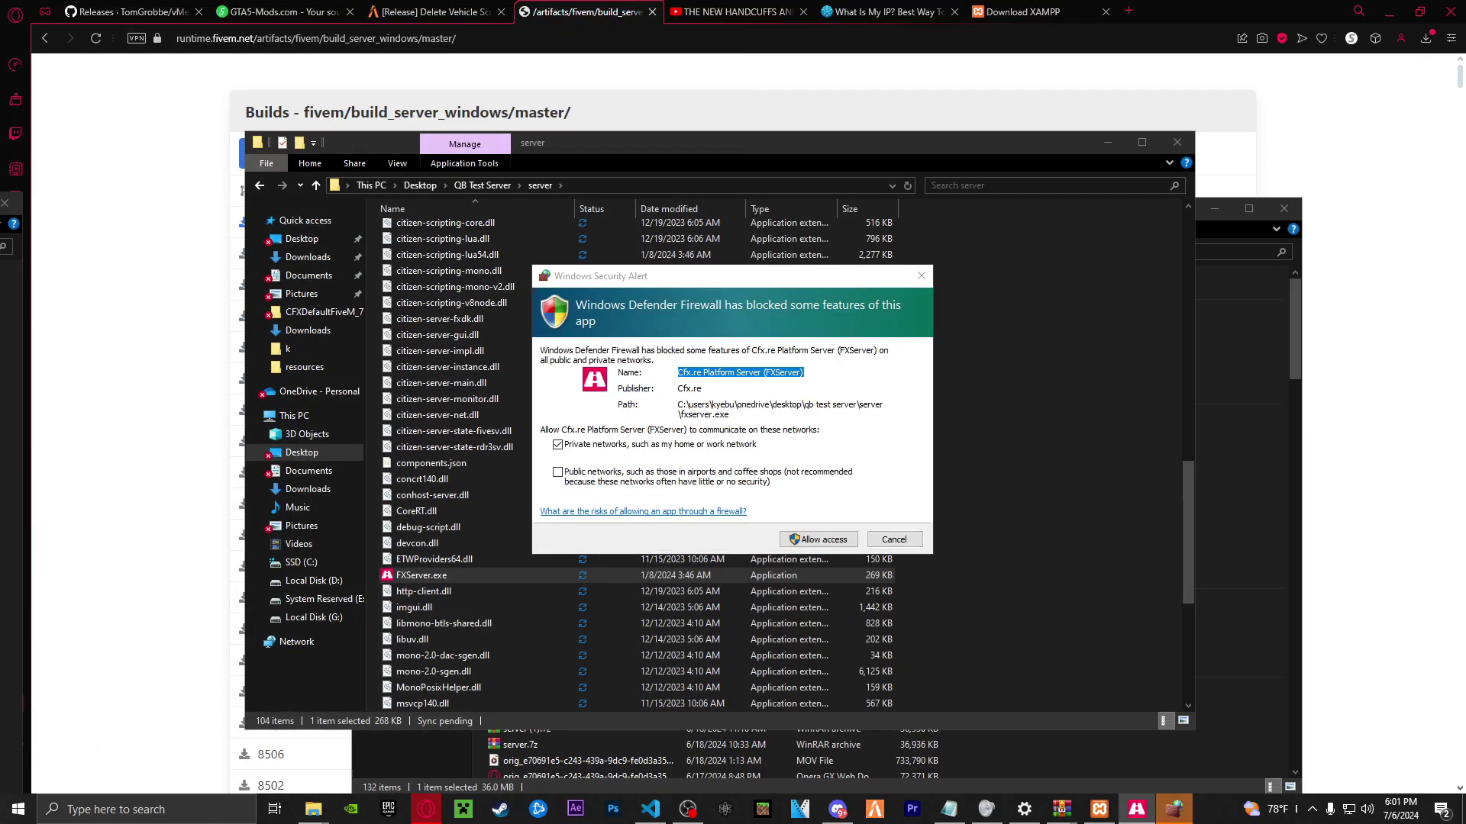
pyautogui.click(802, 539)
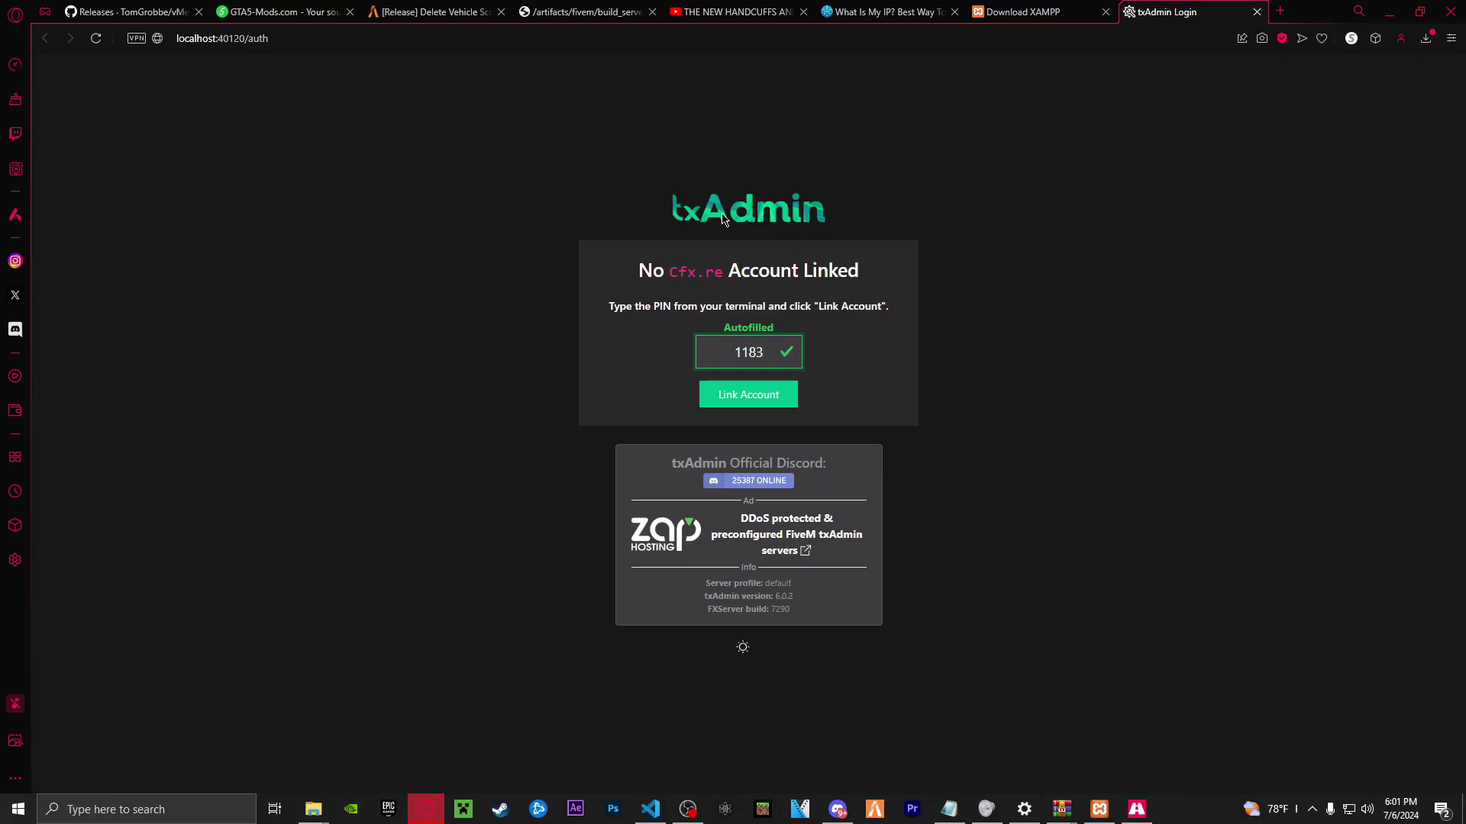
# Link the Cfx.re account, then create the master account with a backup password and accepted ToS
pyautogui.click(734, 396)
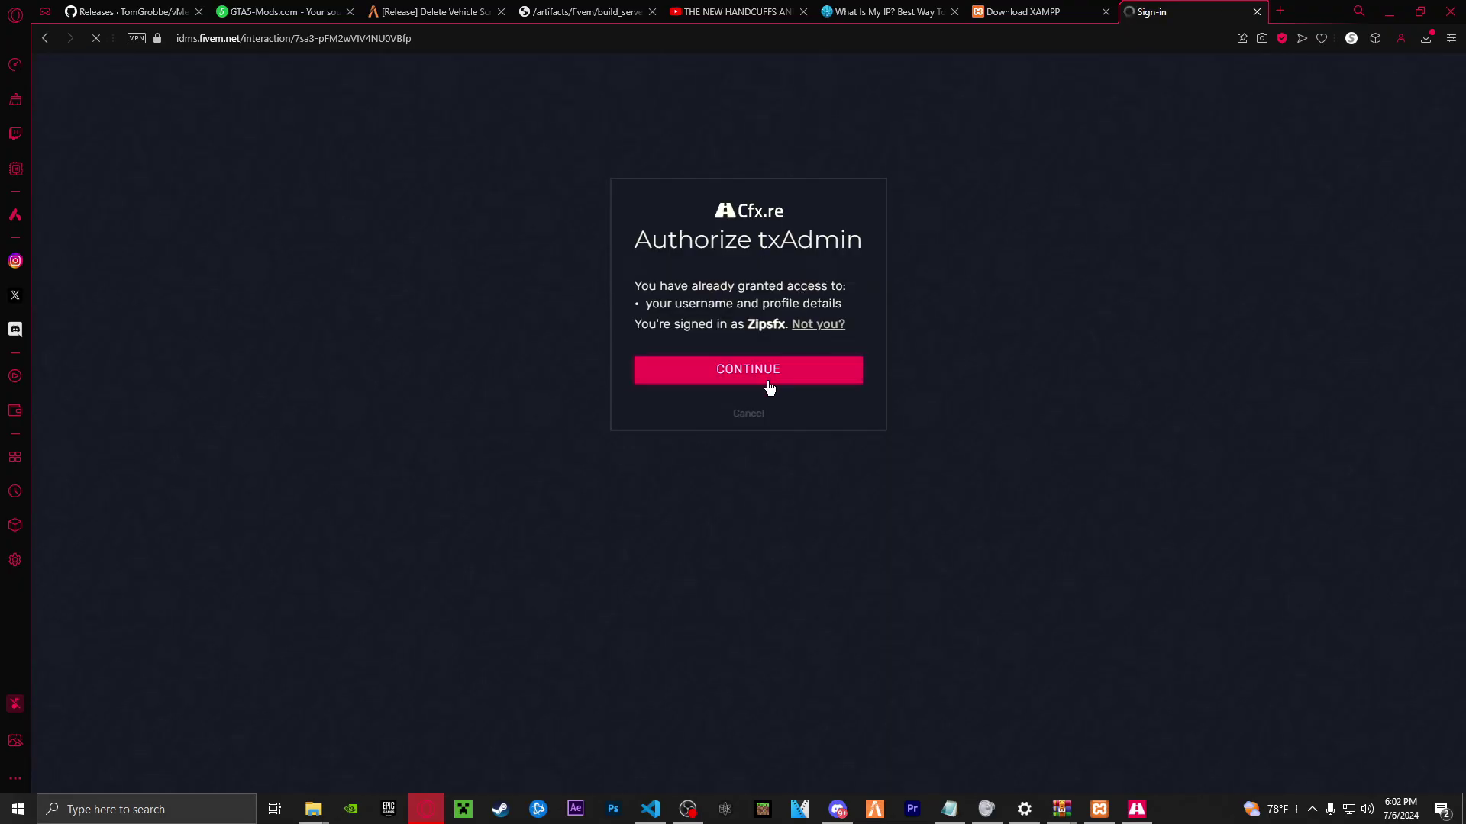
pyautogui.click(768, 387)
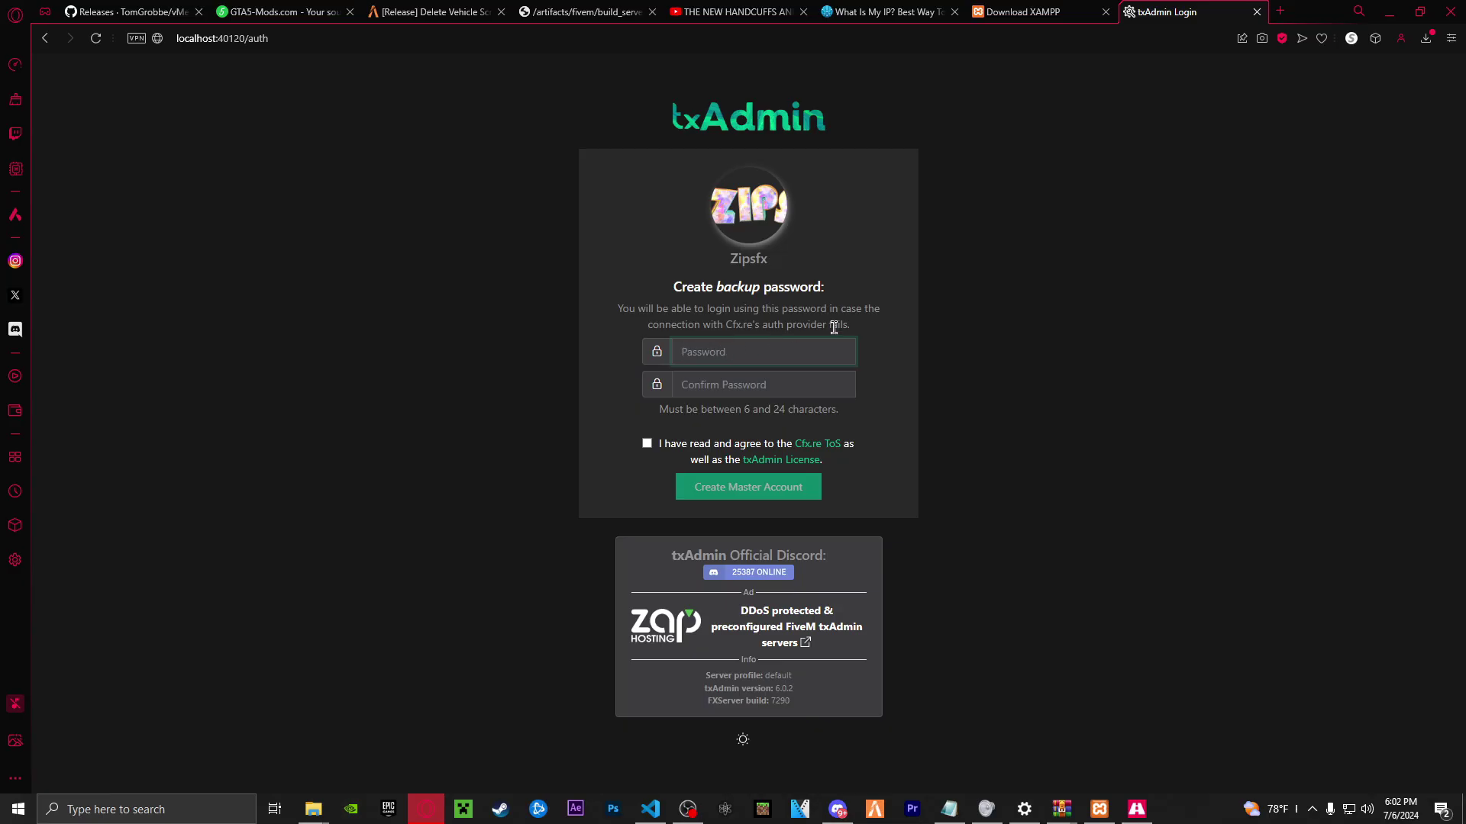
pyautogui.hotkey('ctrl', 'v')
pyautogui.press('Tab')
pyautogui.hotkey('ctrl', 'v')
pyautogui.click(647, 444)
pyautogui.click(748, 495)
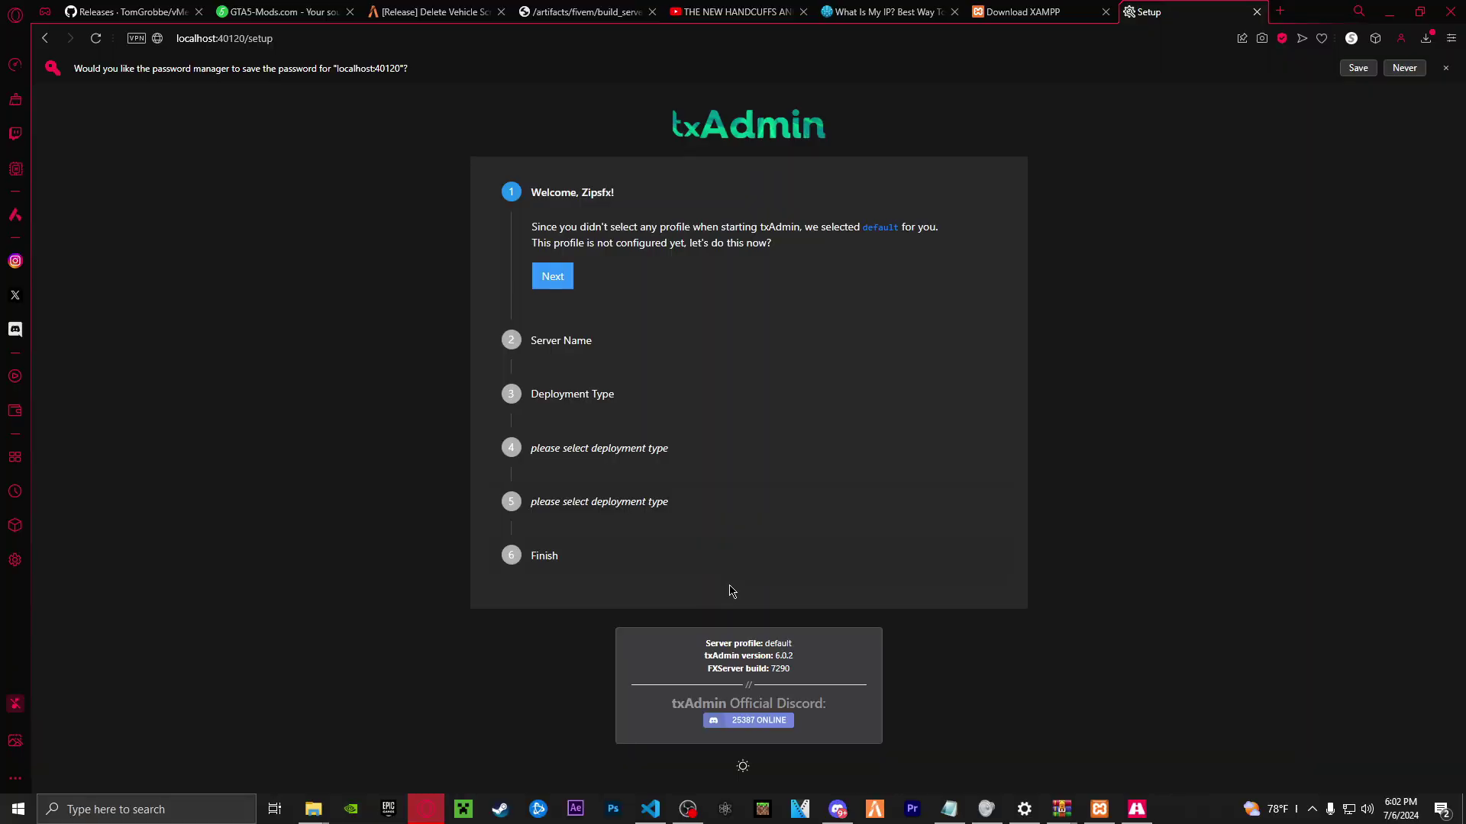
# Start the setup wizard and rename the server from 'change-me' to 'Zipsfx'
pyautogui.click(562, 279)
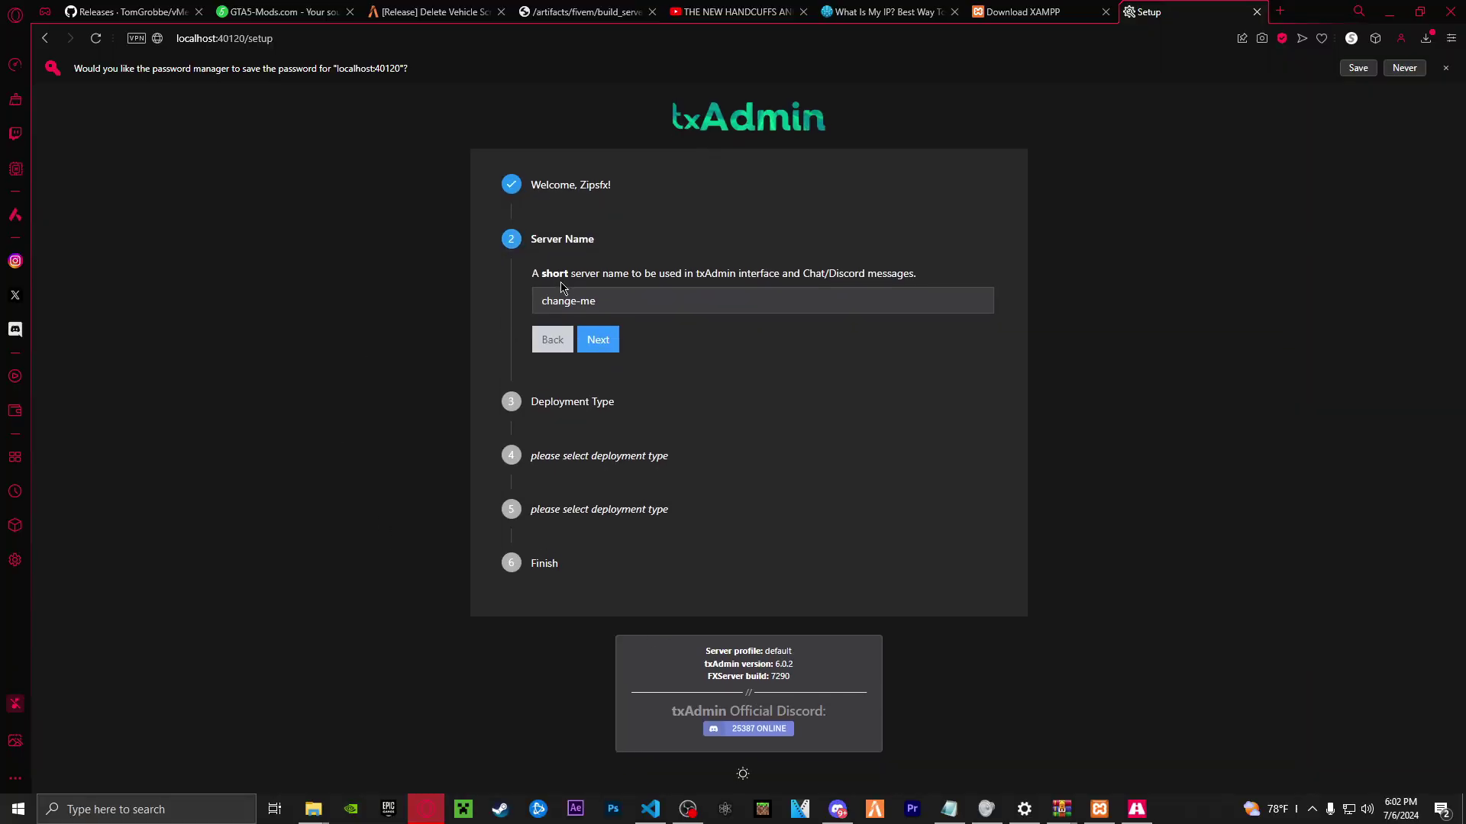
pyautogui.moveTo(617, 300); pyautogui.dragTo(458, 306)
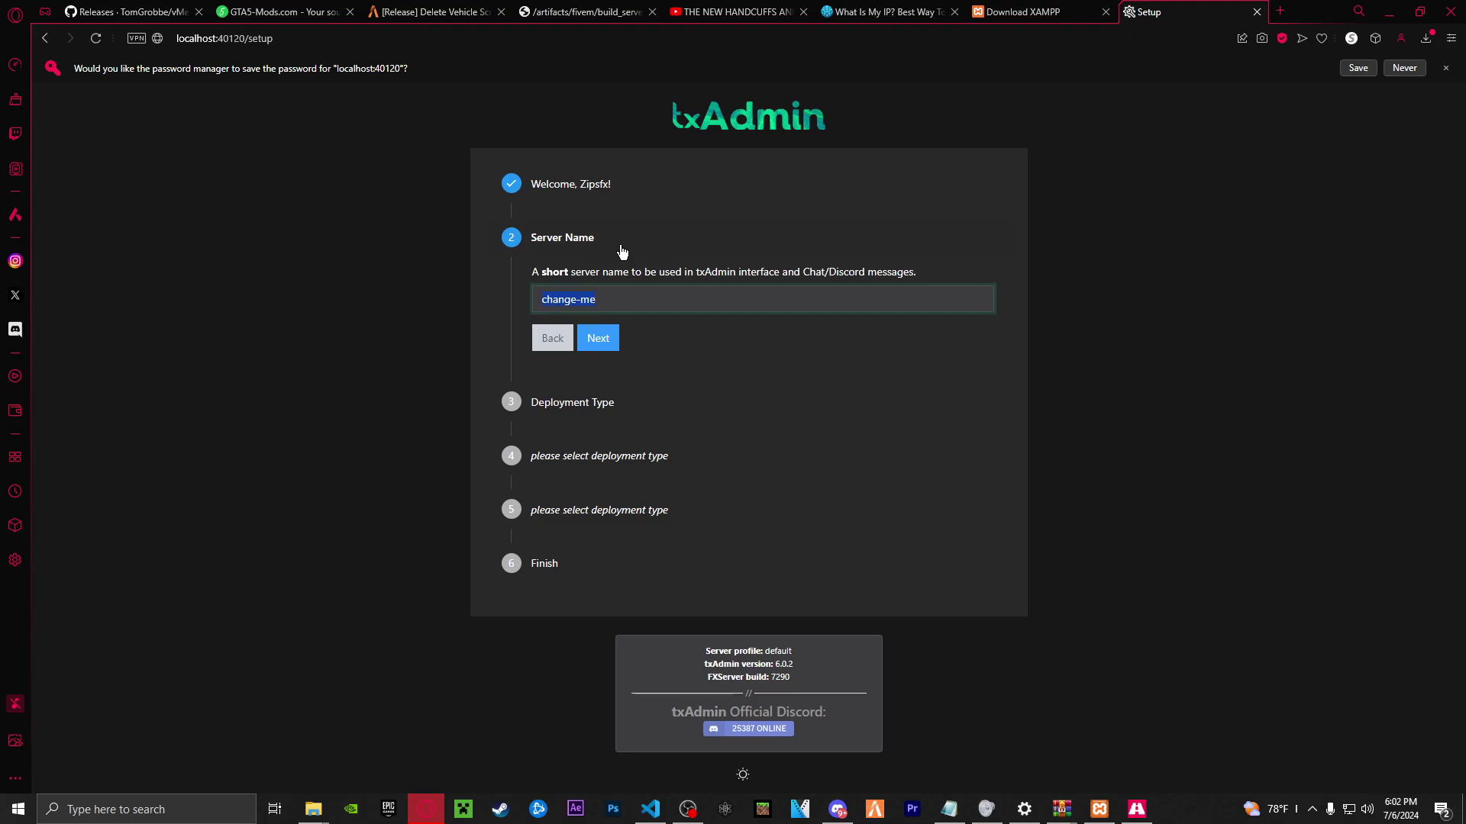
pyautogui.write('Zipsfx')
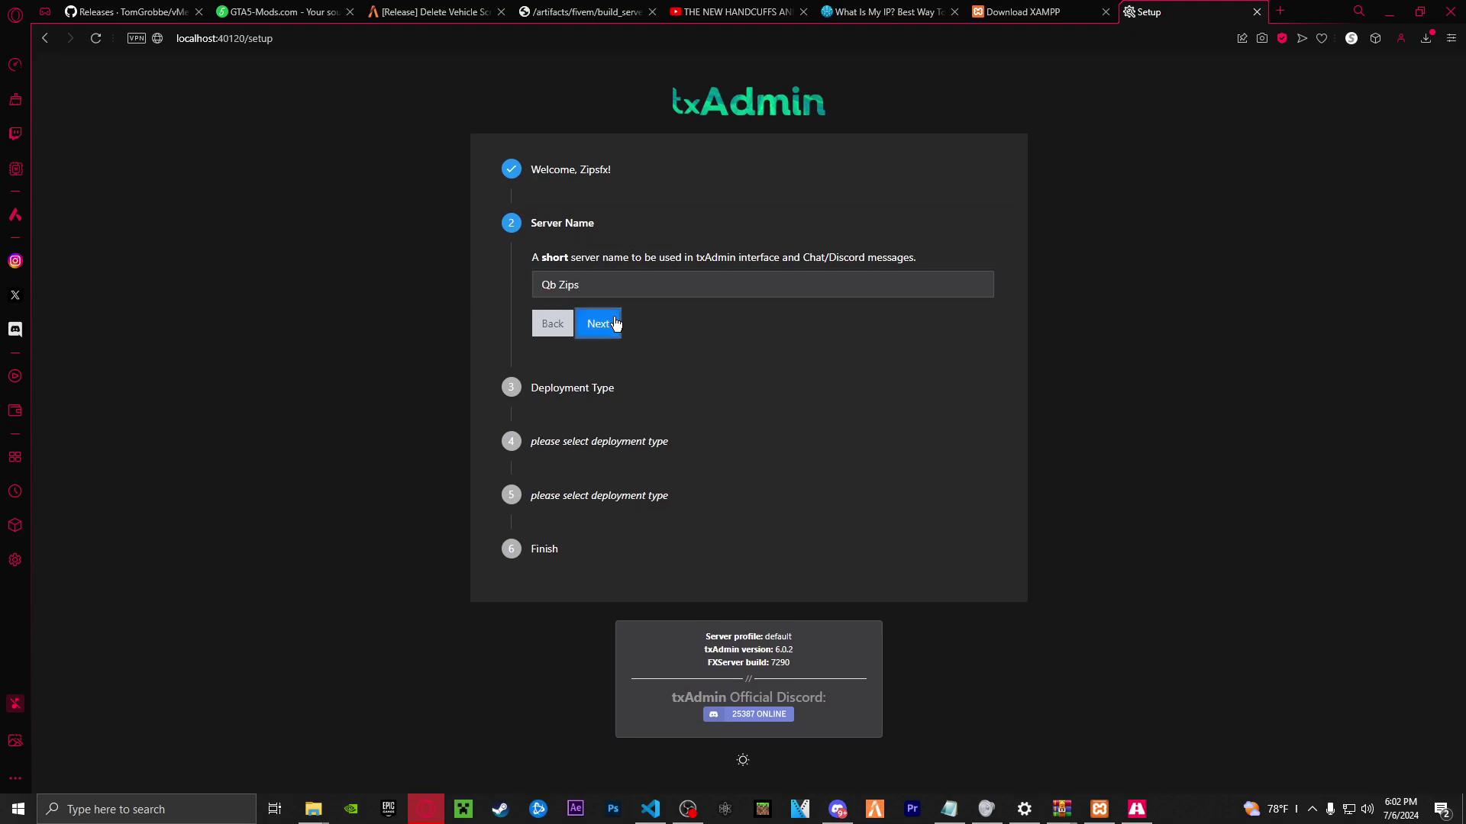
pyautogui.click(598, 338)
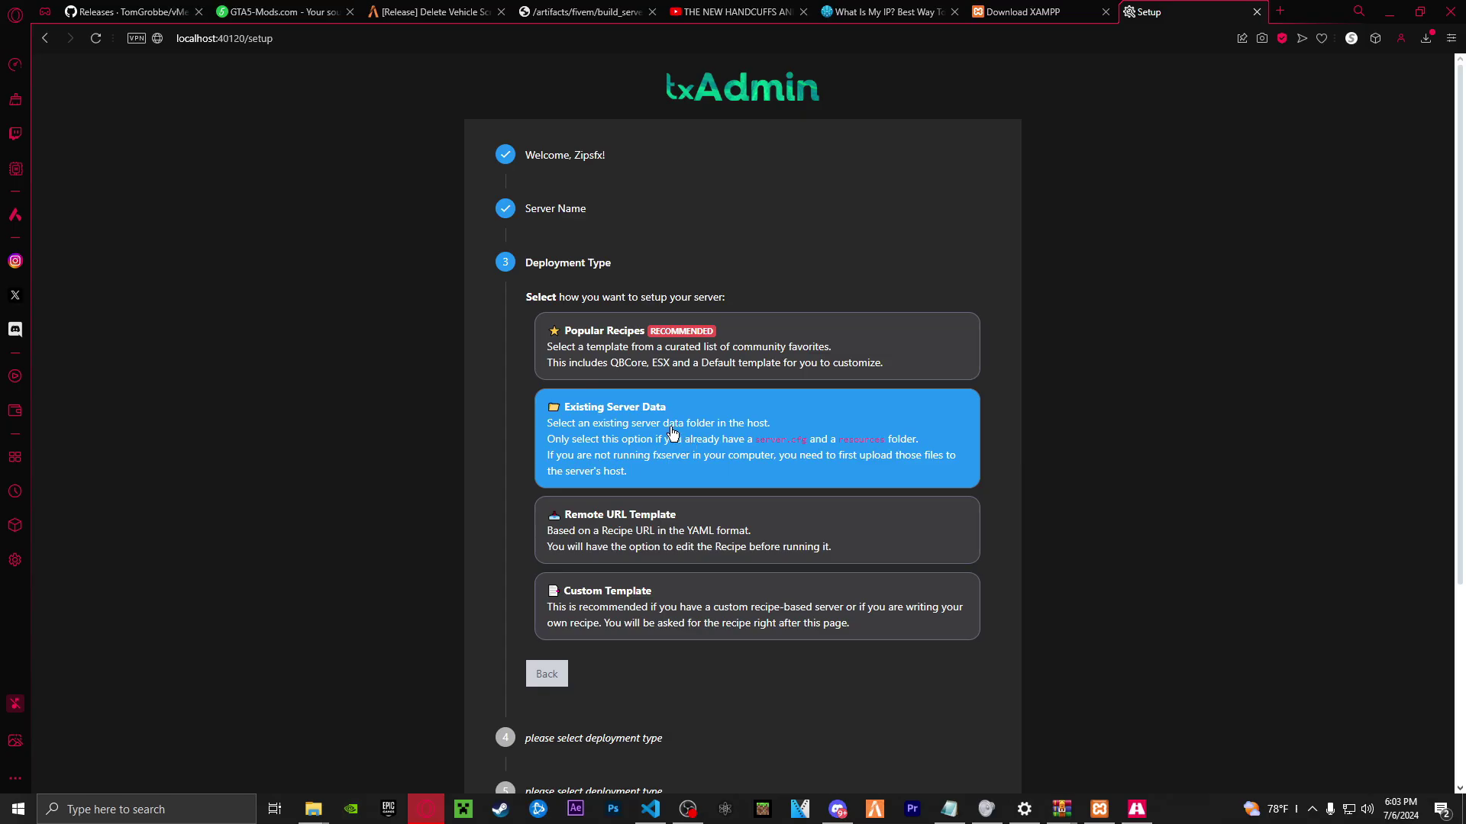
# Choose the QBCore Framework popular recipe and keep the suggested data location
pyautogui.click(609, 350)
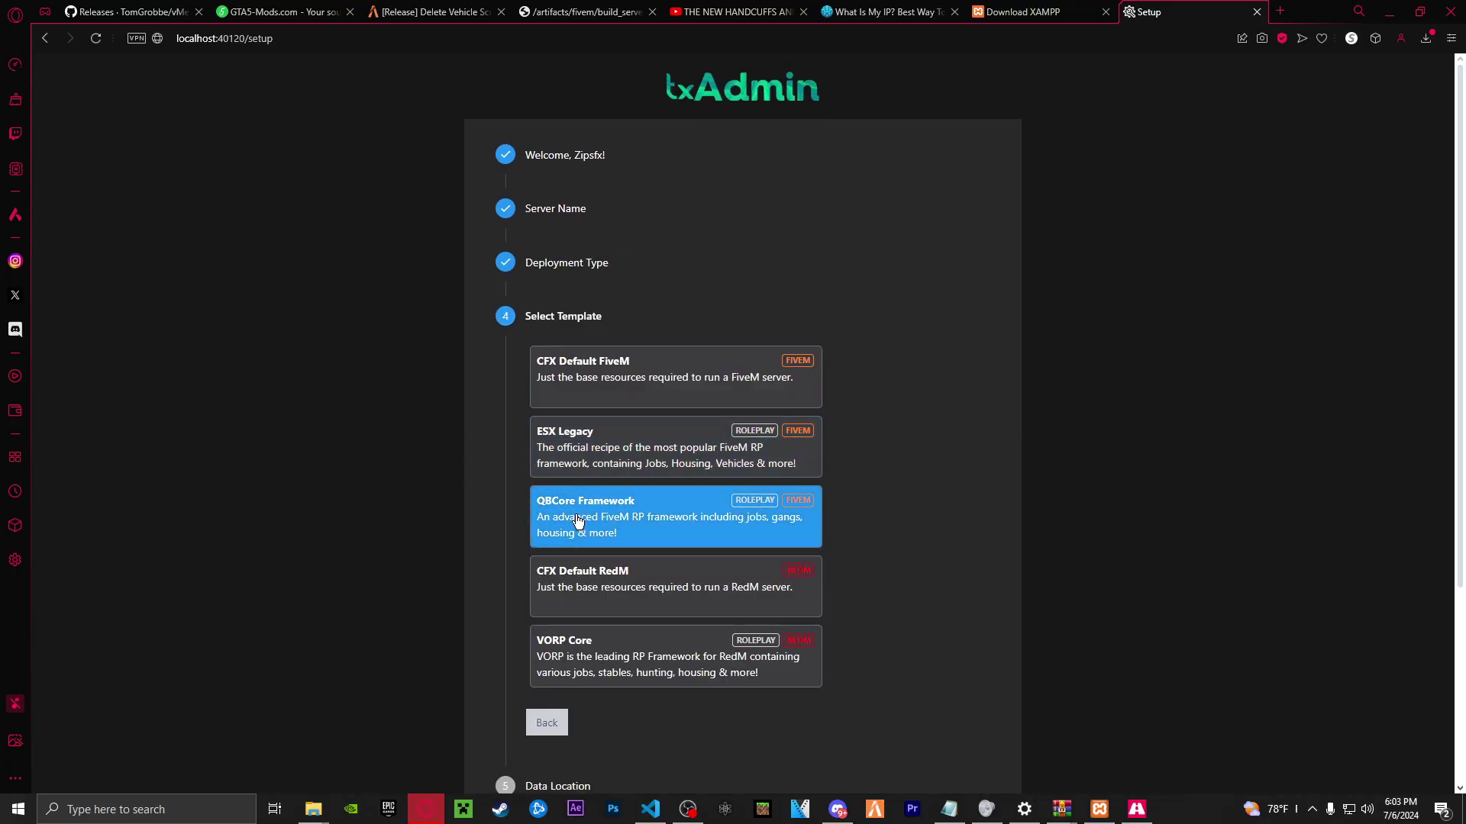
pyautogui.click(613, 534)
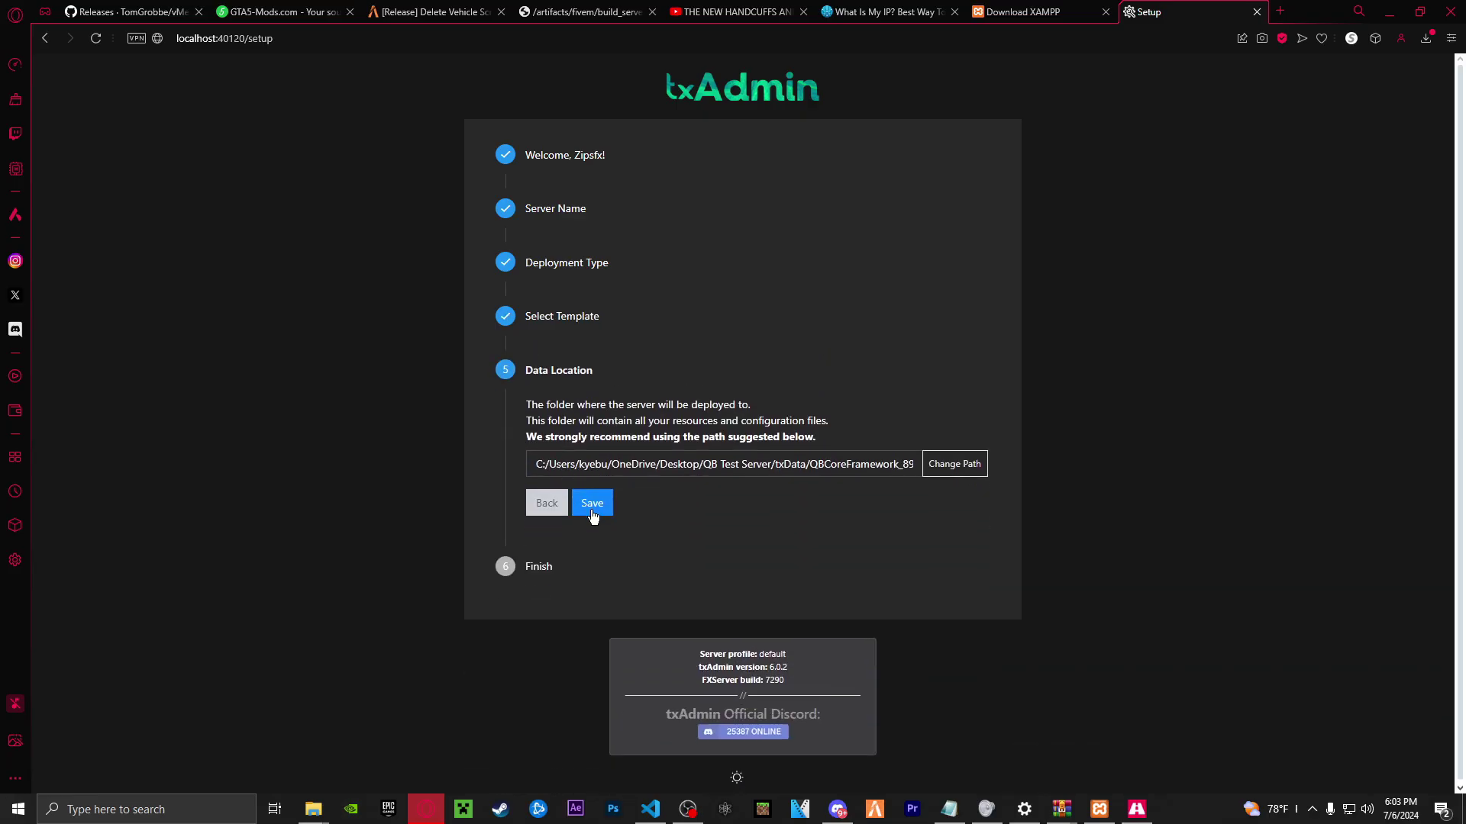
pyautogui.click(592, 507)
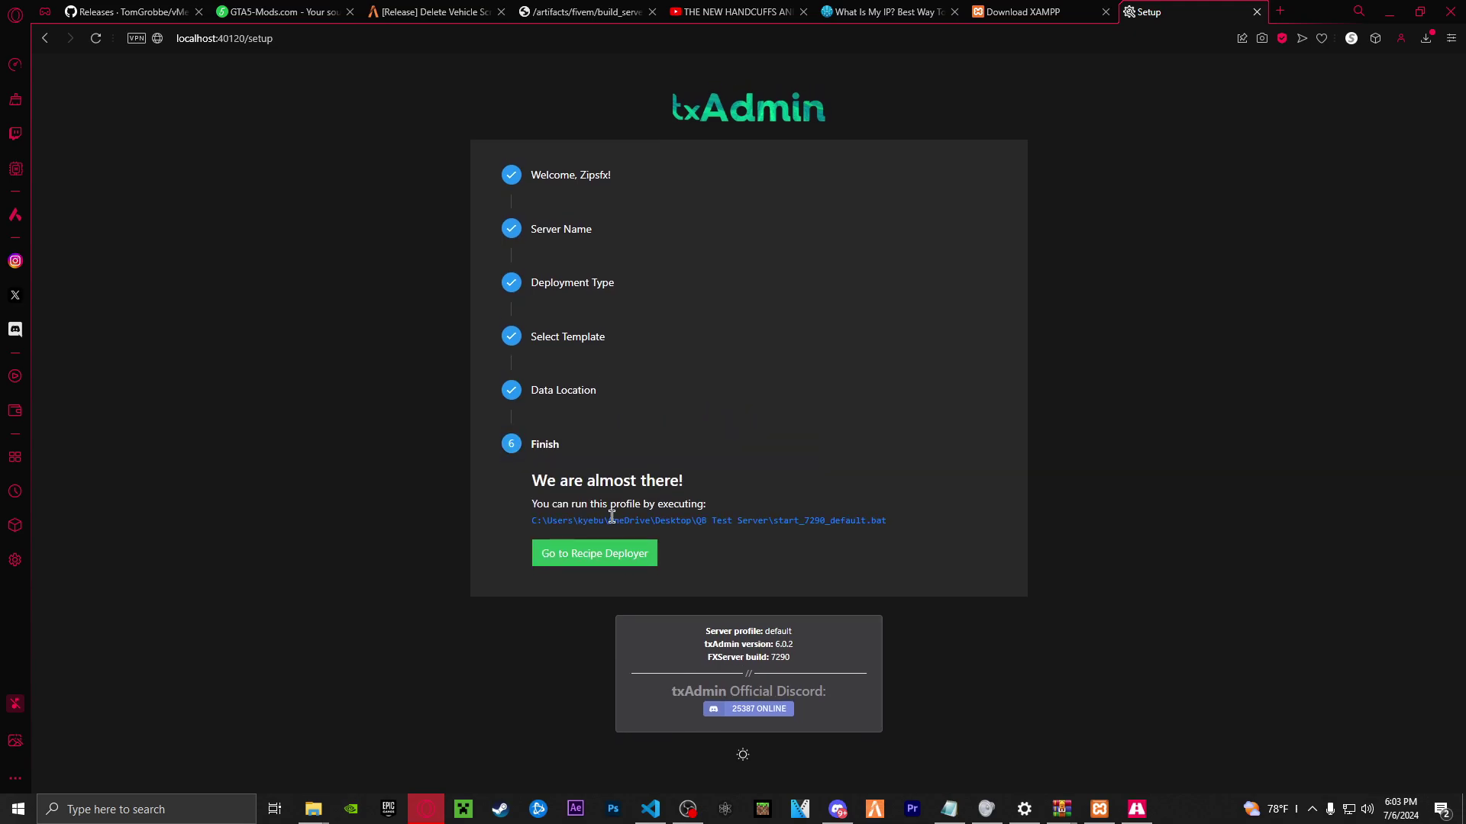
# Open the Recipe Deployer and scroll through the QBCore Framework 2.2.4 recipe's tasks
pyautogui.click(561, 562)
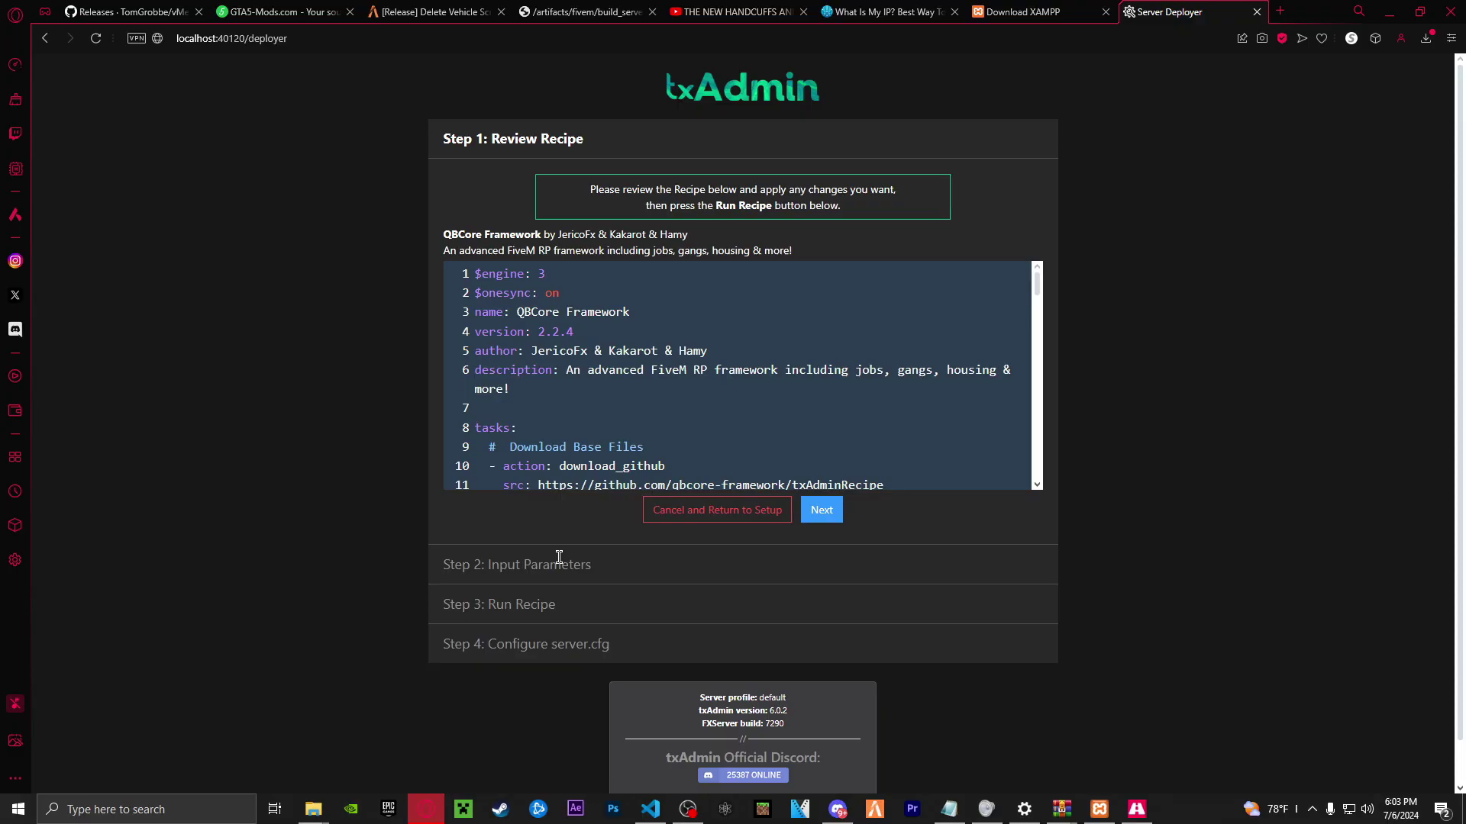
pyautogui.scroll(-12, 664, 397)
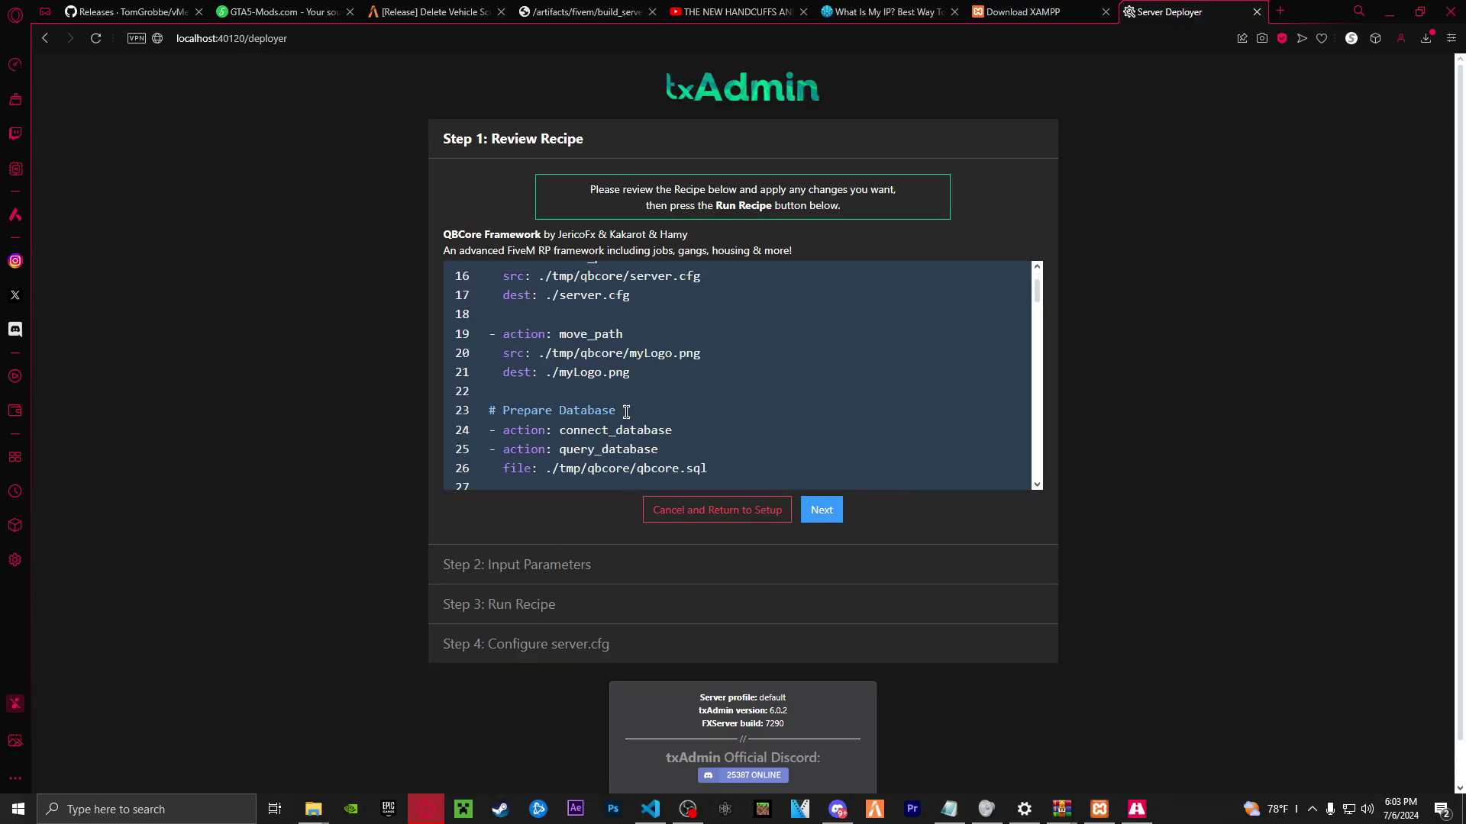
pyautogui.scroll(-9, 683, 393)
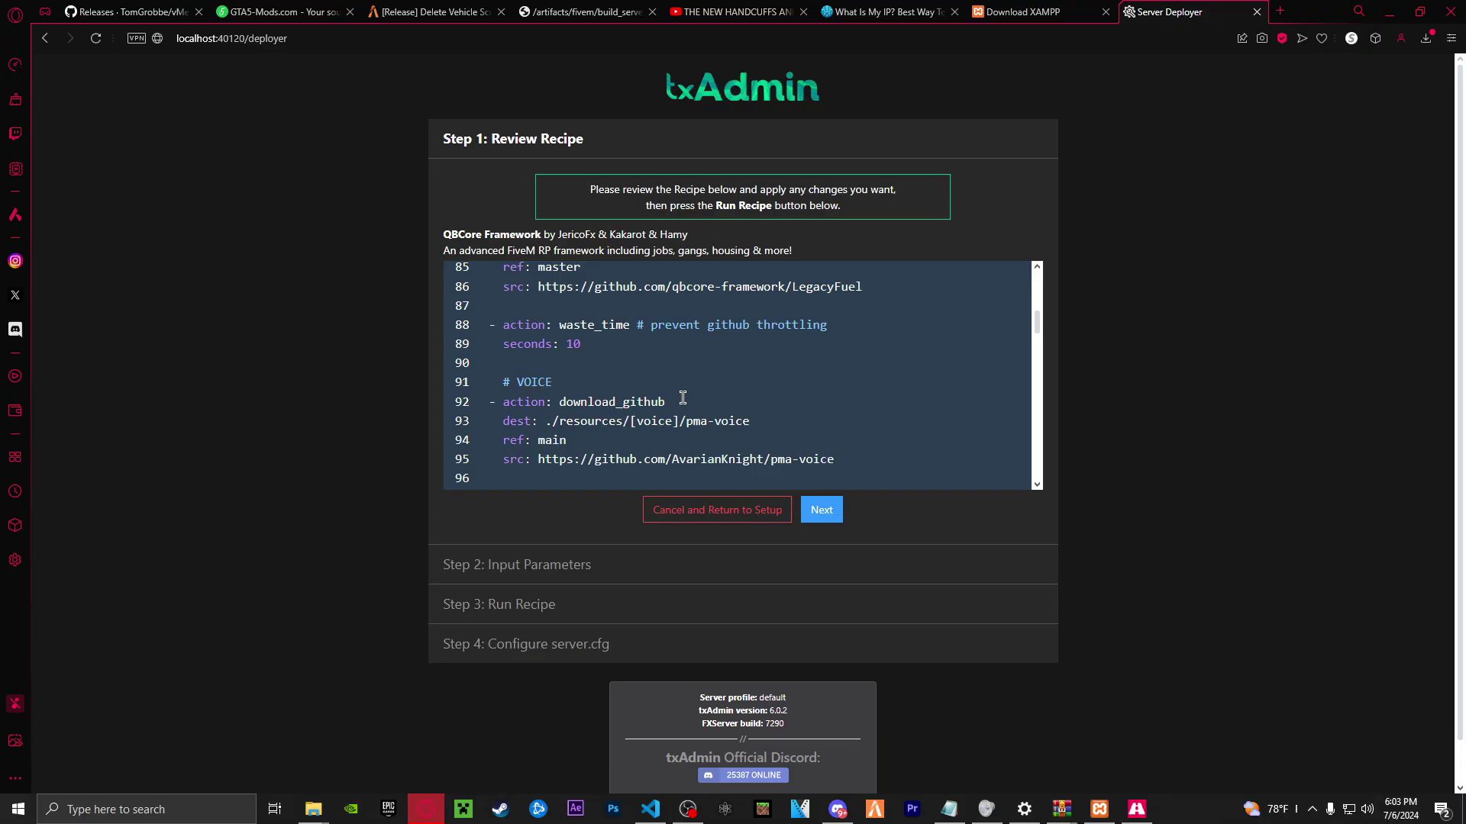
pyautogui.scroll(-4, 683, 397)
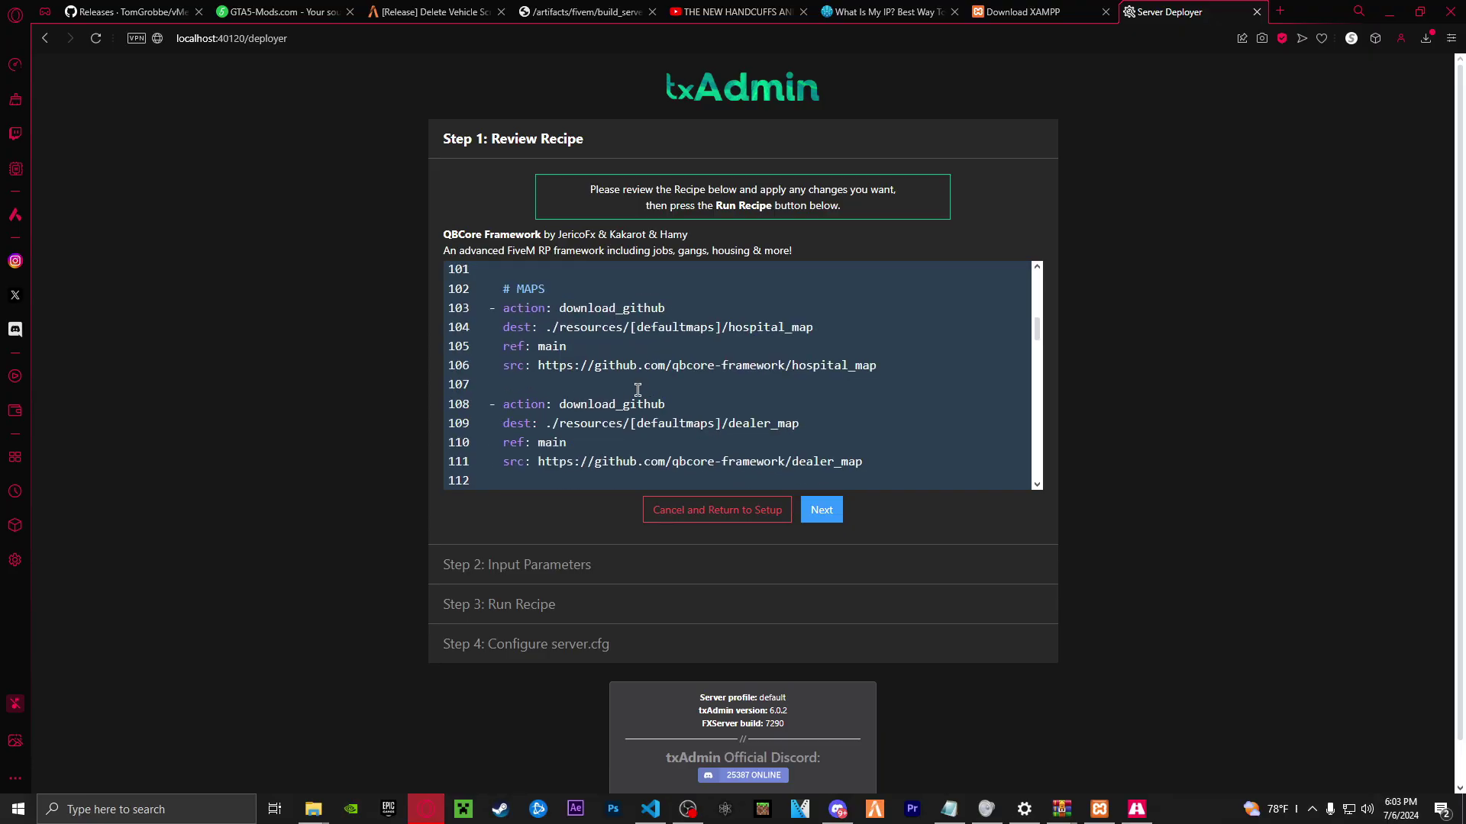
# Launch the downloaded XAMPP installer and get past the UAC warning to component selection
pyautogui.click(981, 22)
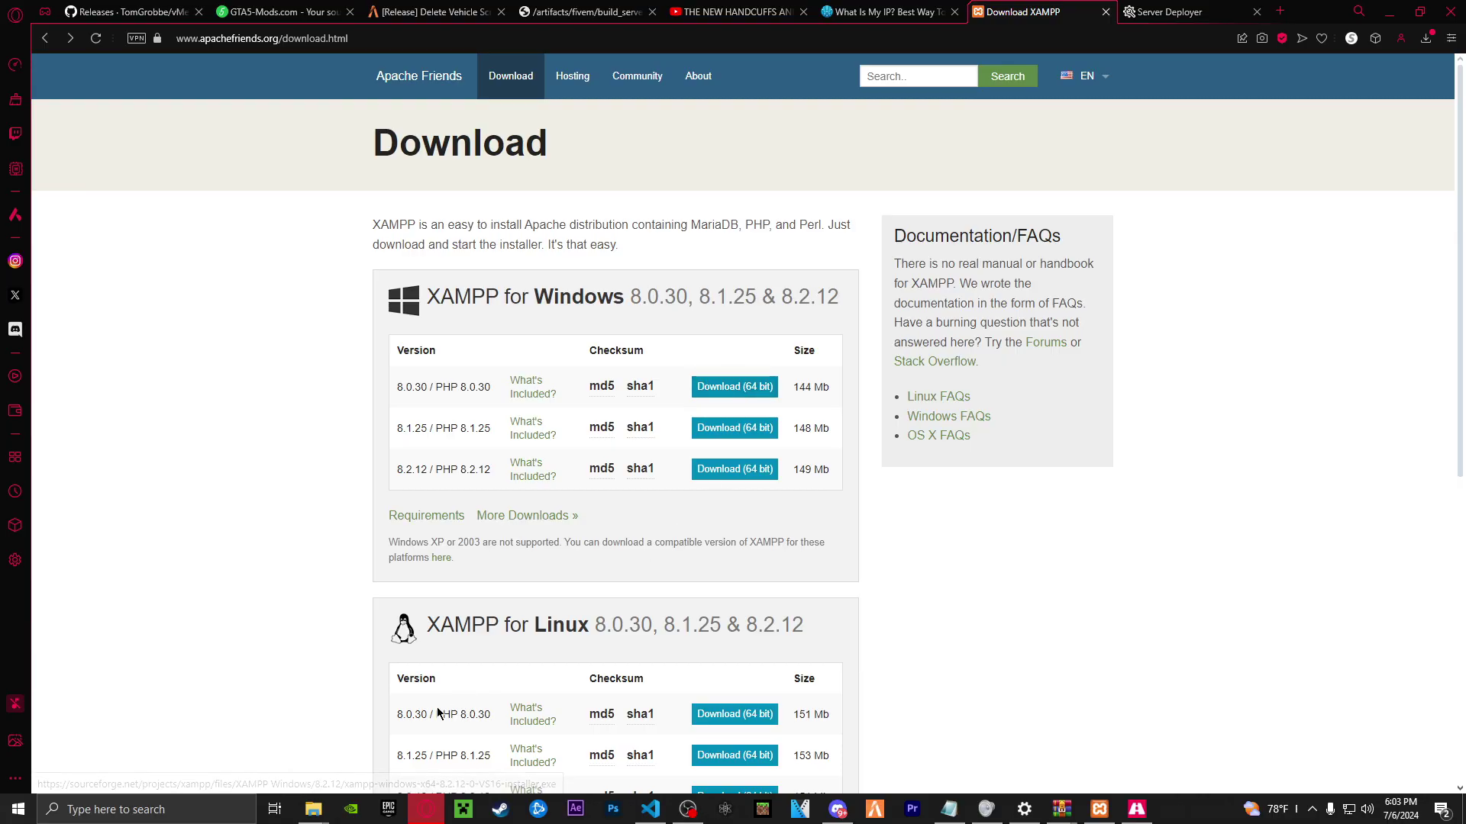
pyautogui.moveTo(313, 809)
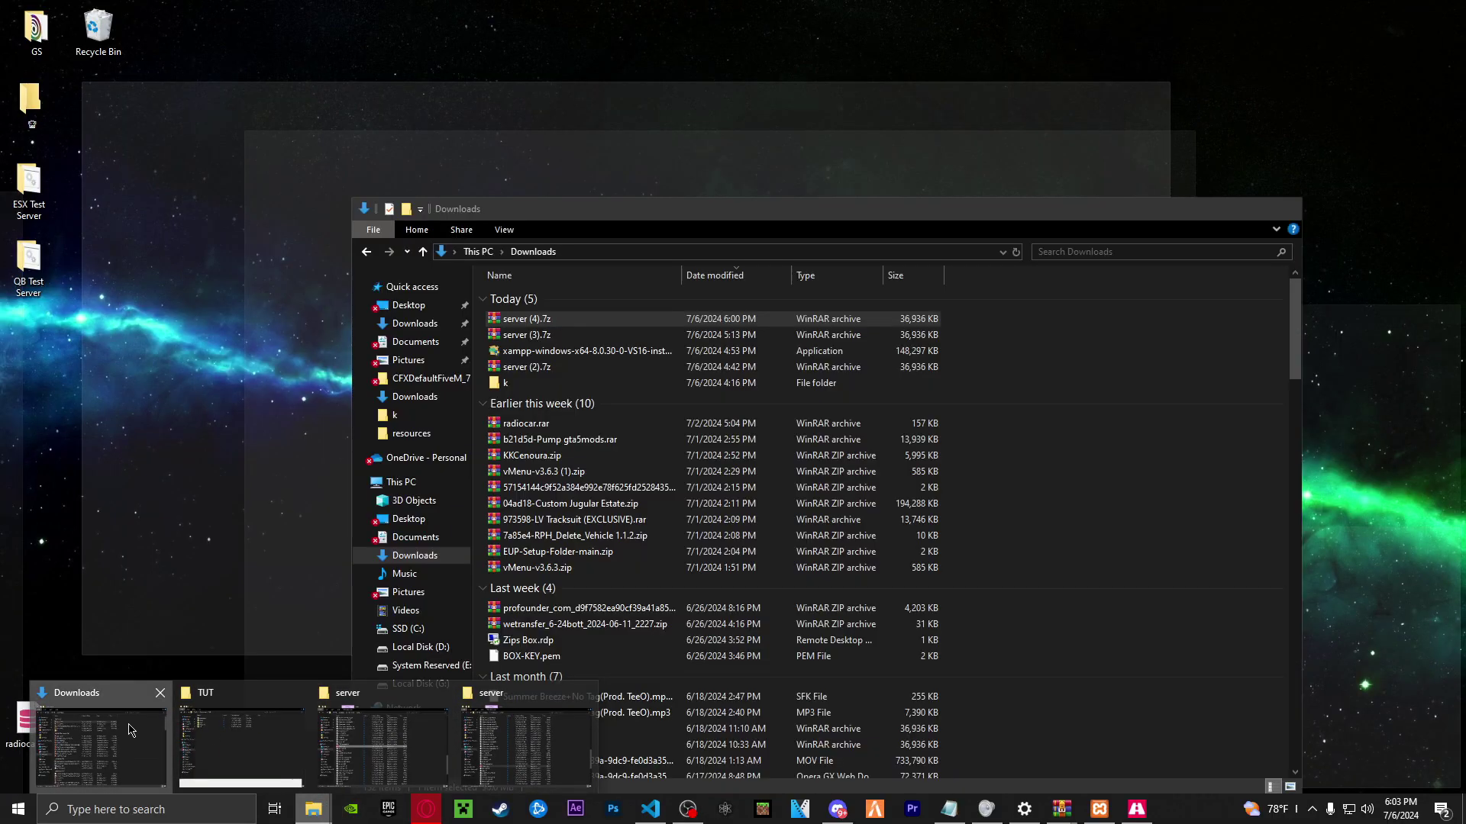
pyautogui.click(99, 744)
pyautogui.click(593, 351)
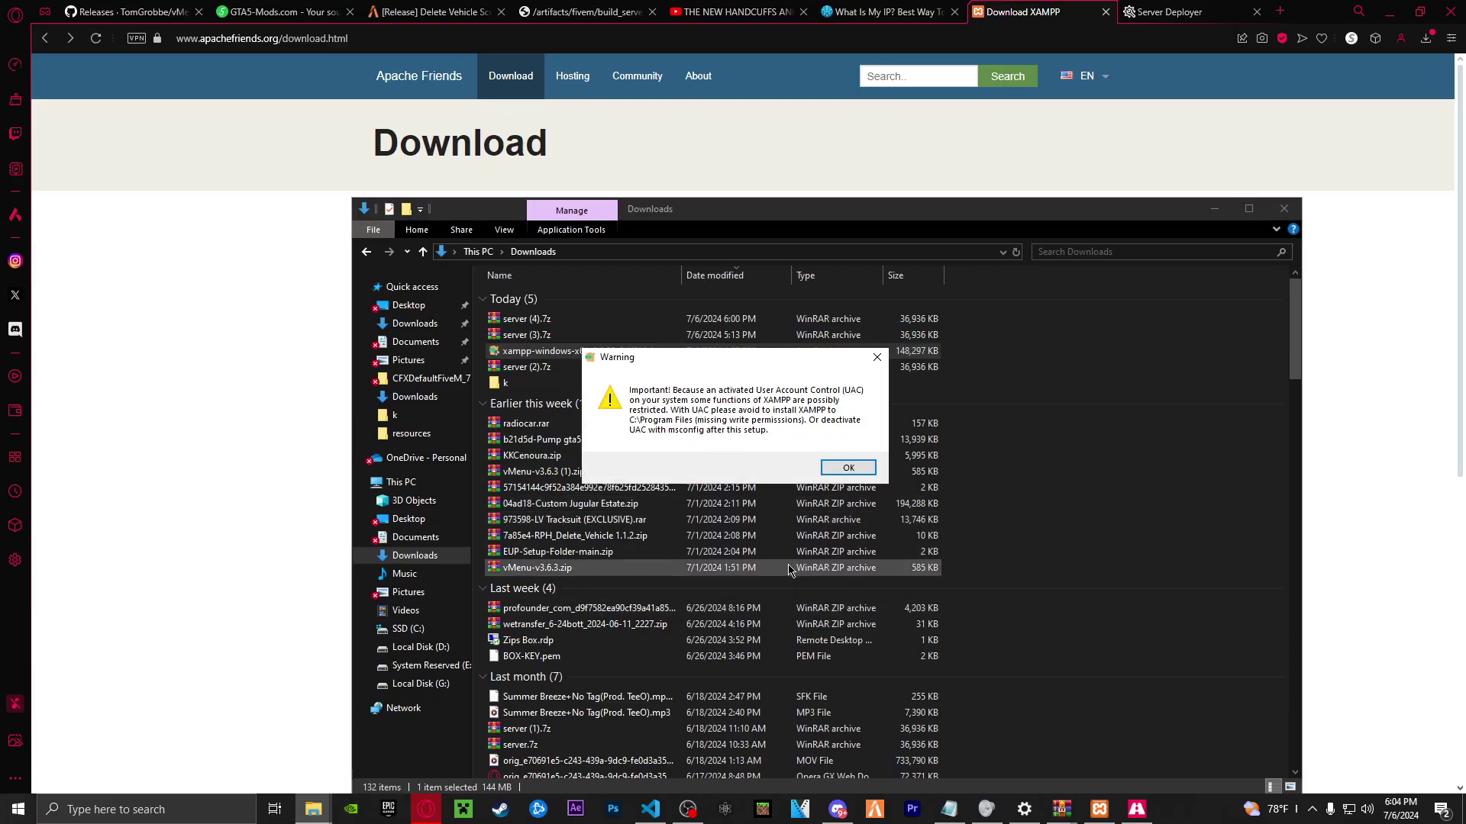
pyautogui.click(849, 468)
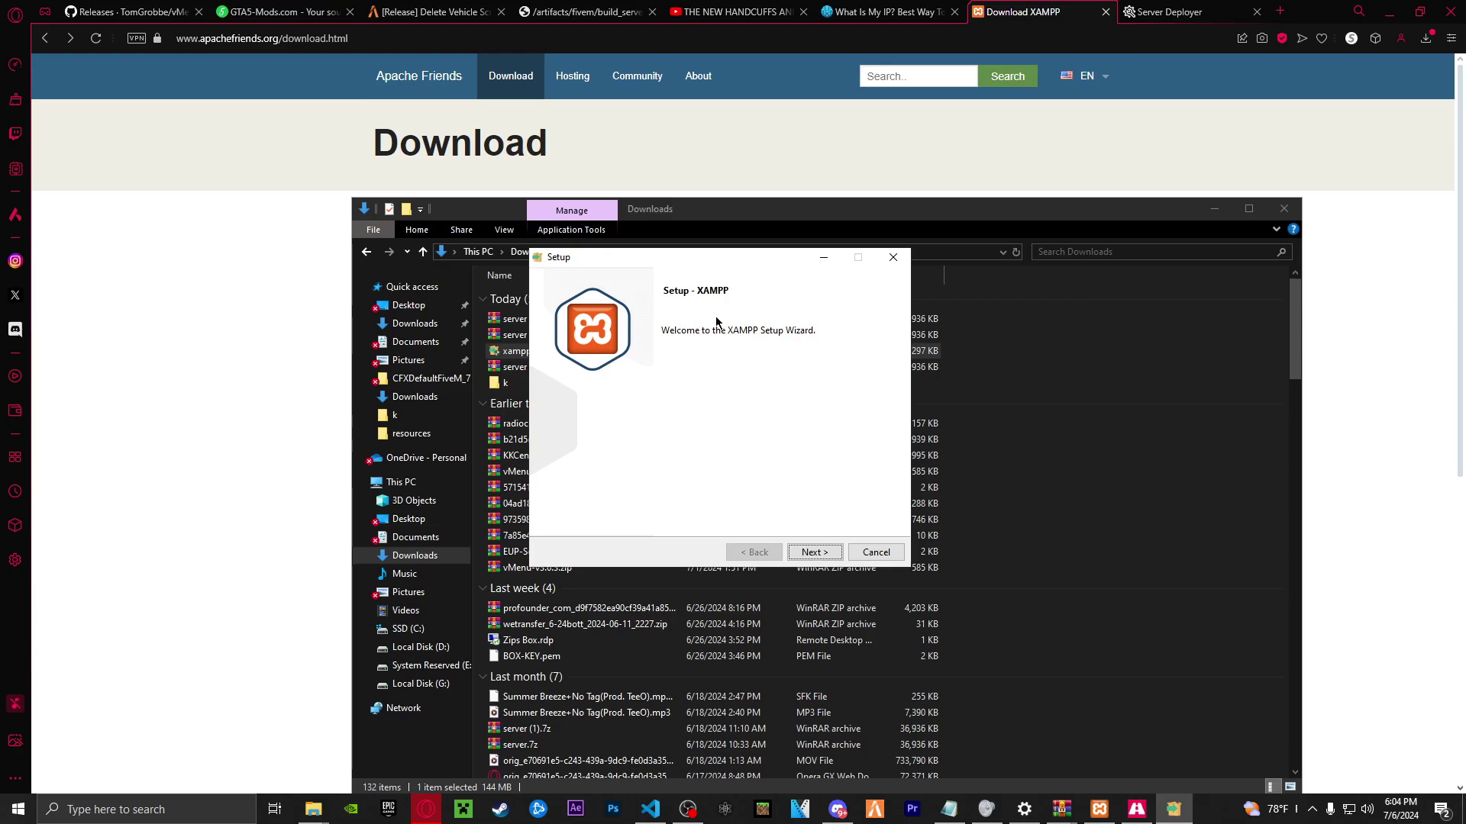
pyautogui.click(811, 553)
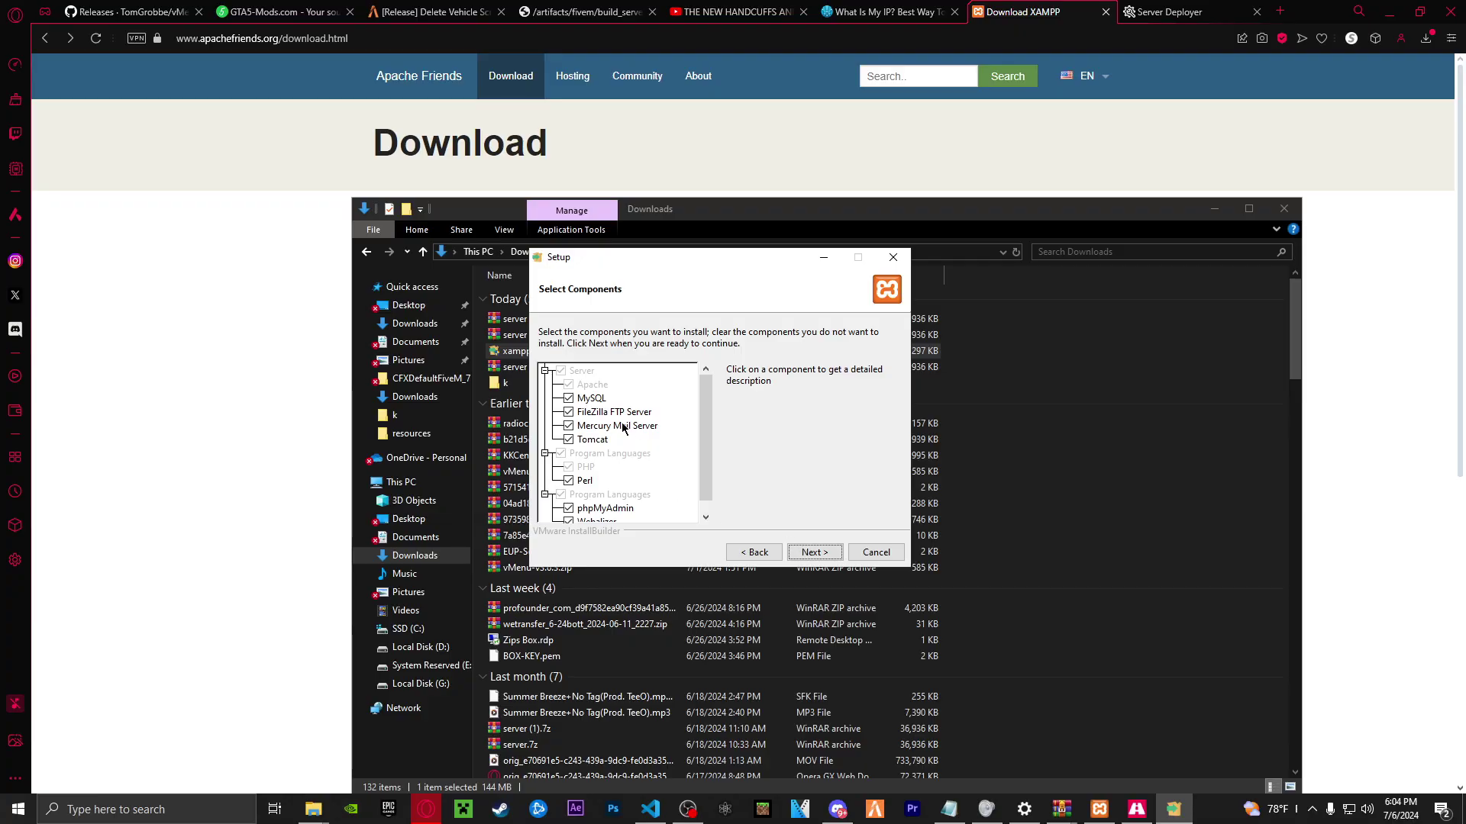
# Untick FileZilla, Mercury, Tomcat, Perl, Webalizer and Fake Sendmail from the install
pyautogui.click(569, 412)
pyautogui.click(571, 427)
pyautogui.click(569, 439)
pyautogui.click(569, 481)
pyautogui.scroll(-1, 574, 512)
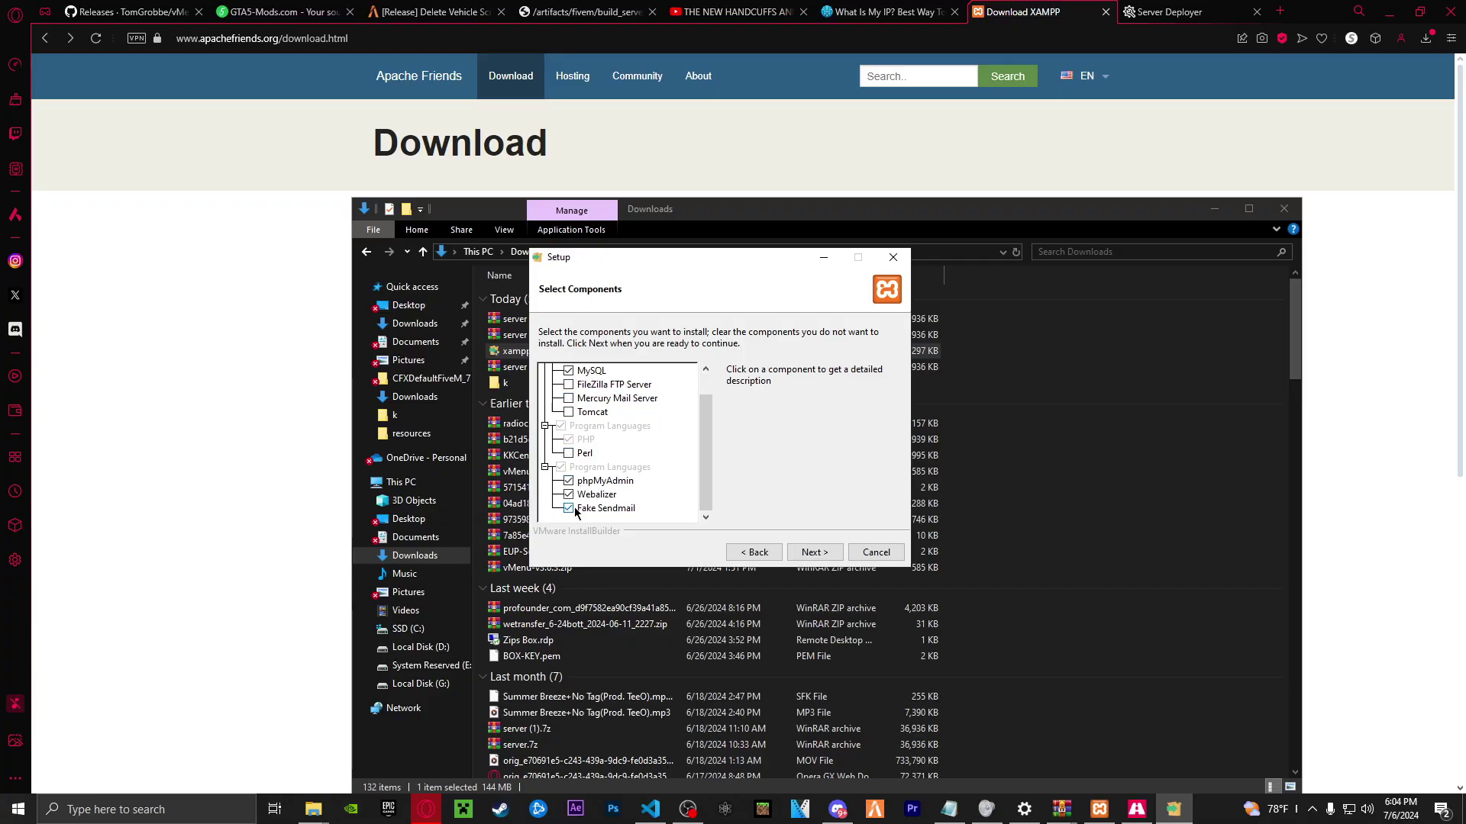
pyautogui.click(568, 495)
pyautogui.click(570, 509)
pyautogui.scroll(1, 572, 510)
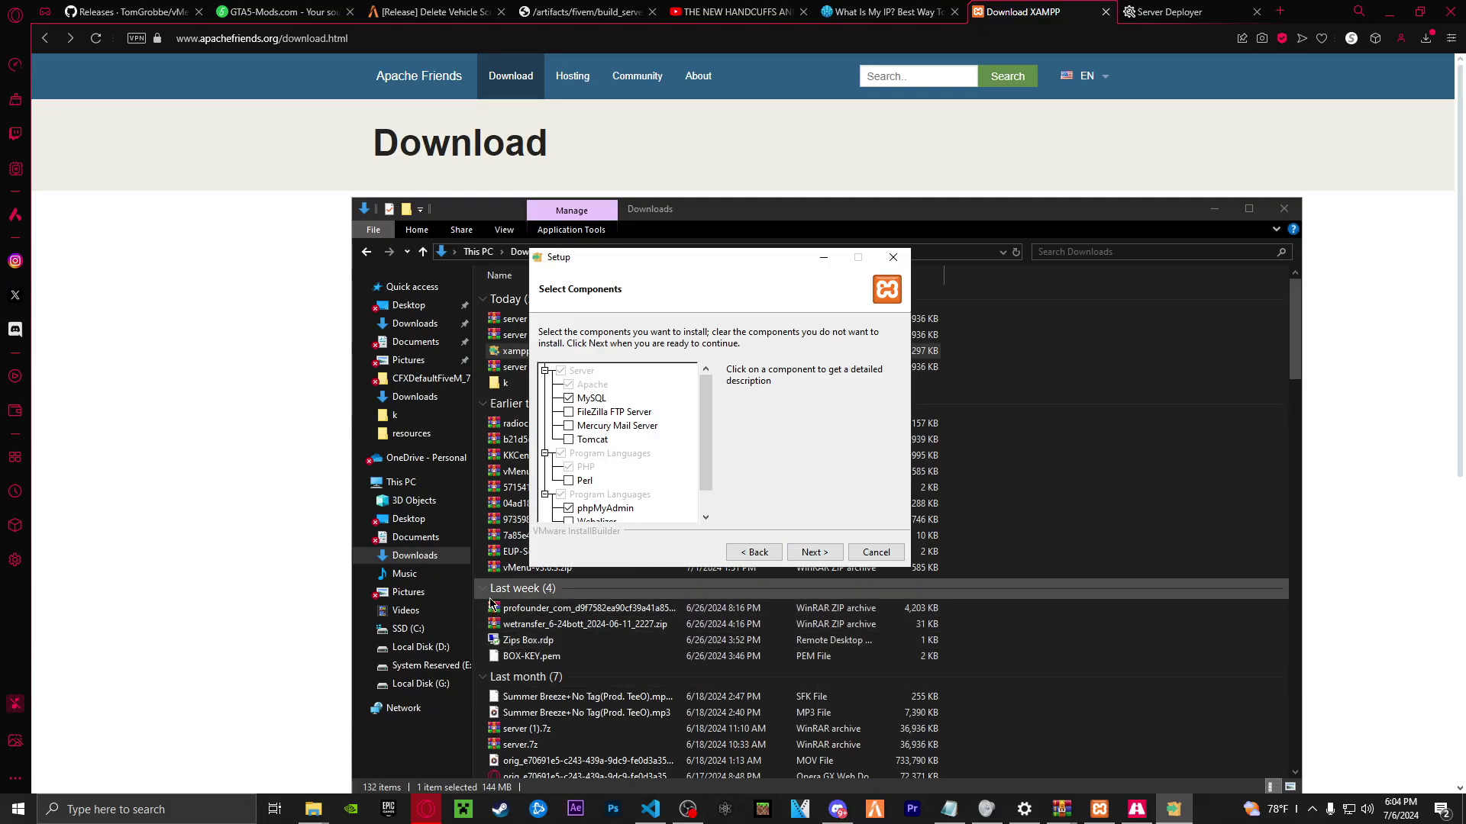
# Abort the XAMPP installation and restore the existing Control Panel with MySQL on 3306
pyautogui.click(893, 258)
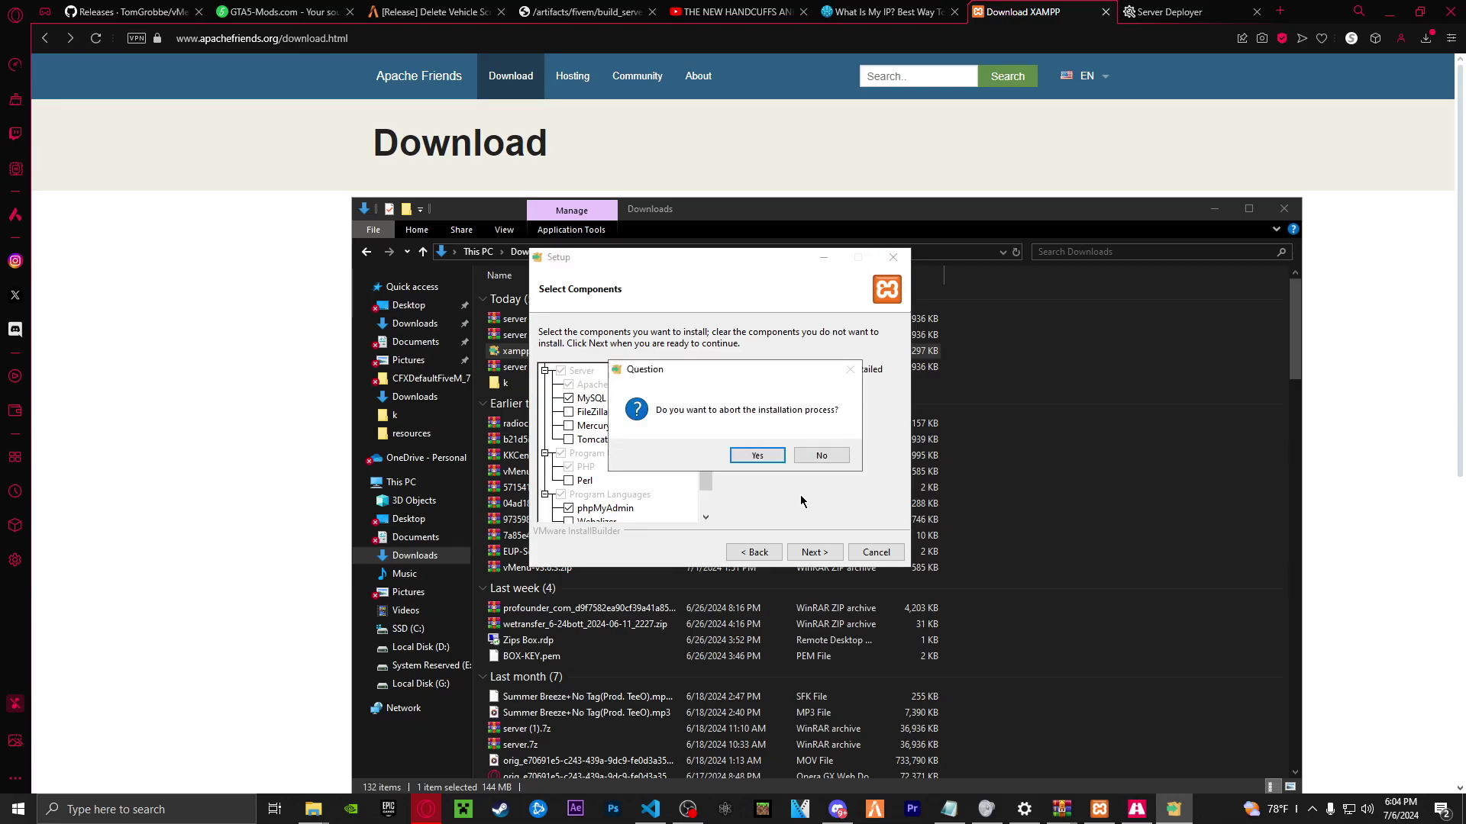
pyautogui.click(774, 459)
pyautogui.click(1100, 810)
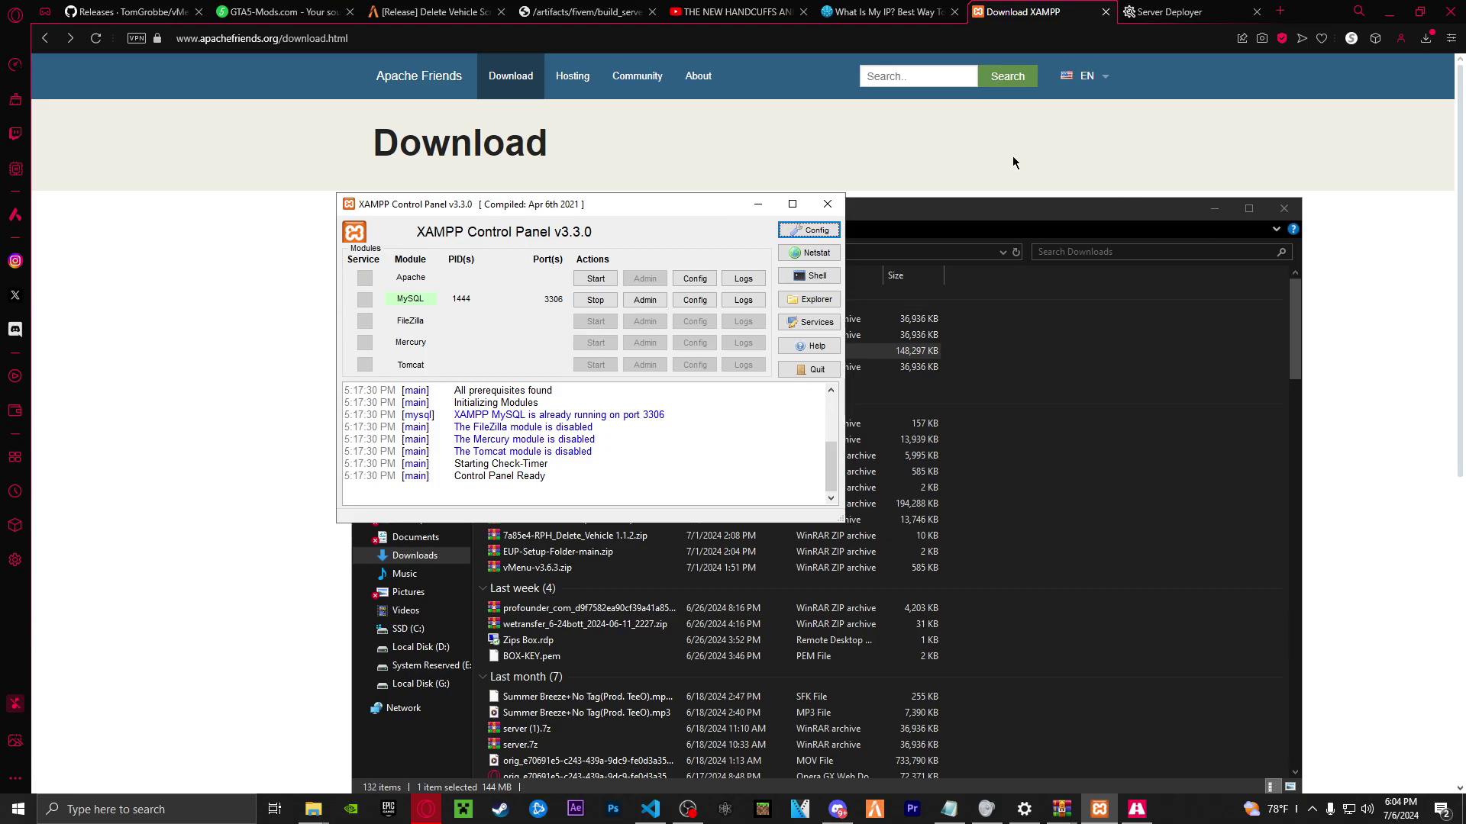
# Accept the QBCore recipe in the Server Deployer and proceed to the license key step
pyautogui.click(1145, 14)
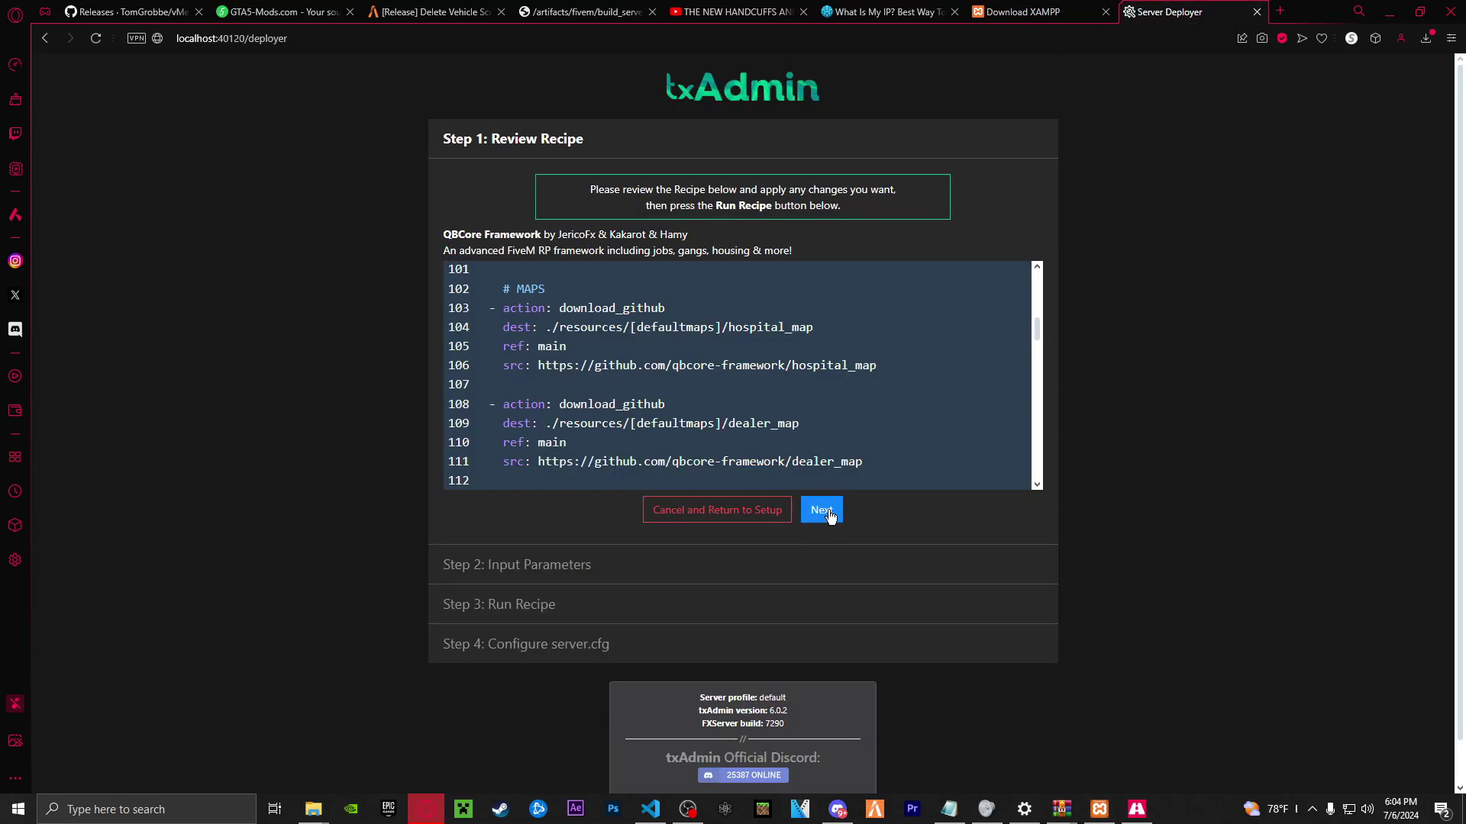
pyautogui.click(822, 510)
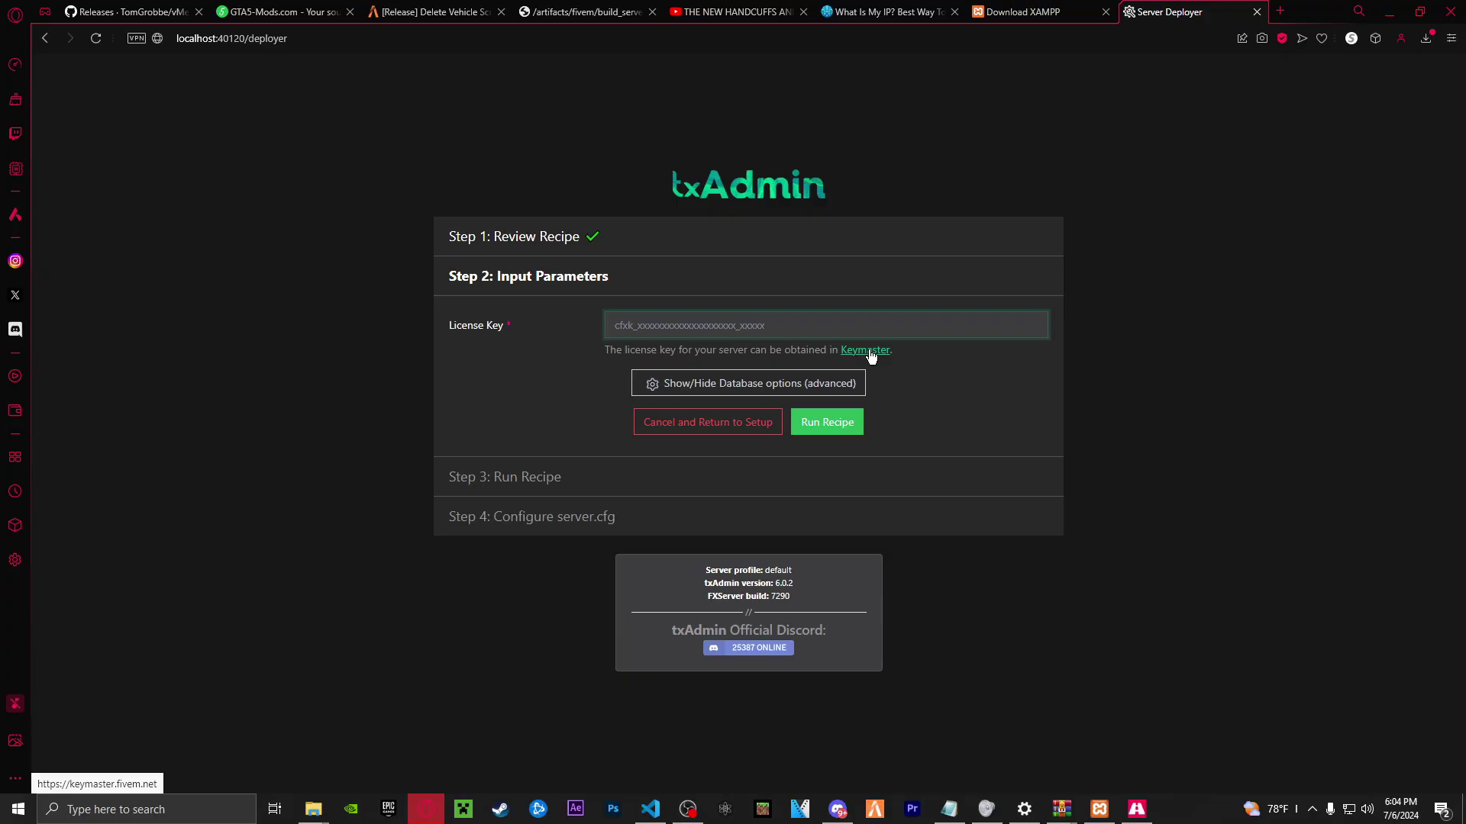
# Read the public IP on WhatIsMyIP.com, then go to the Cfx.re Keymaster sign-in
pyautogui.click(869, 13)
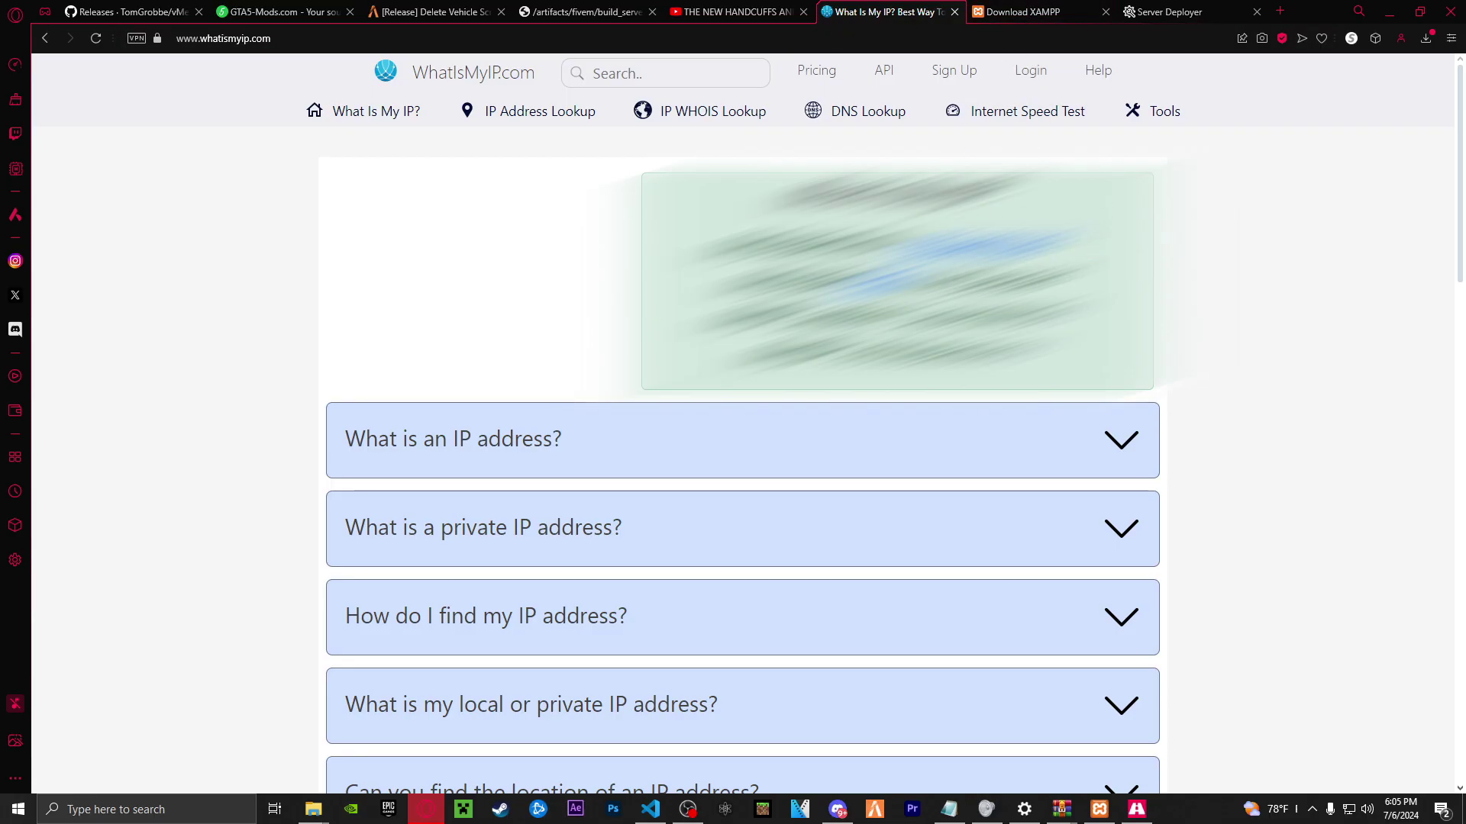
pyautogui.click(1168, 13)
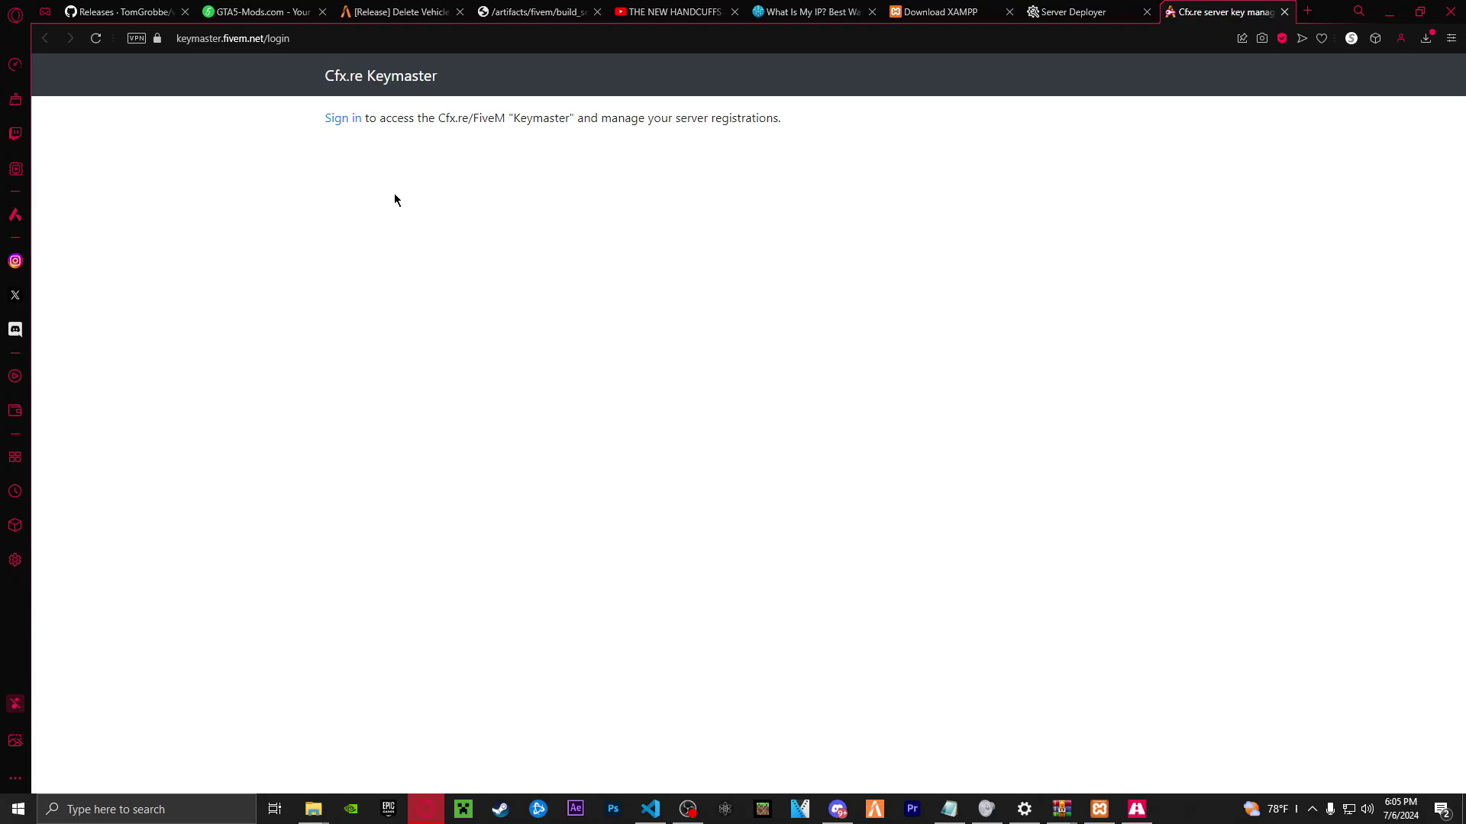
# Sign in to Keymaster and start a new server named 'QB Zips' with the public IP
pyautogui.click(343, 119)
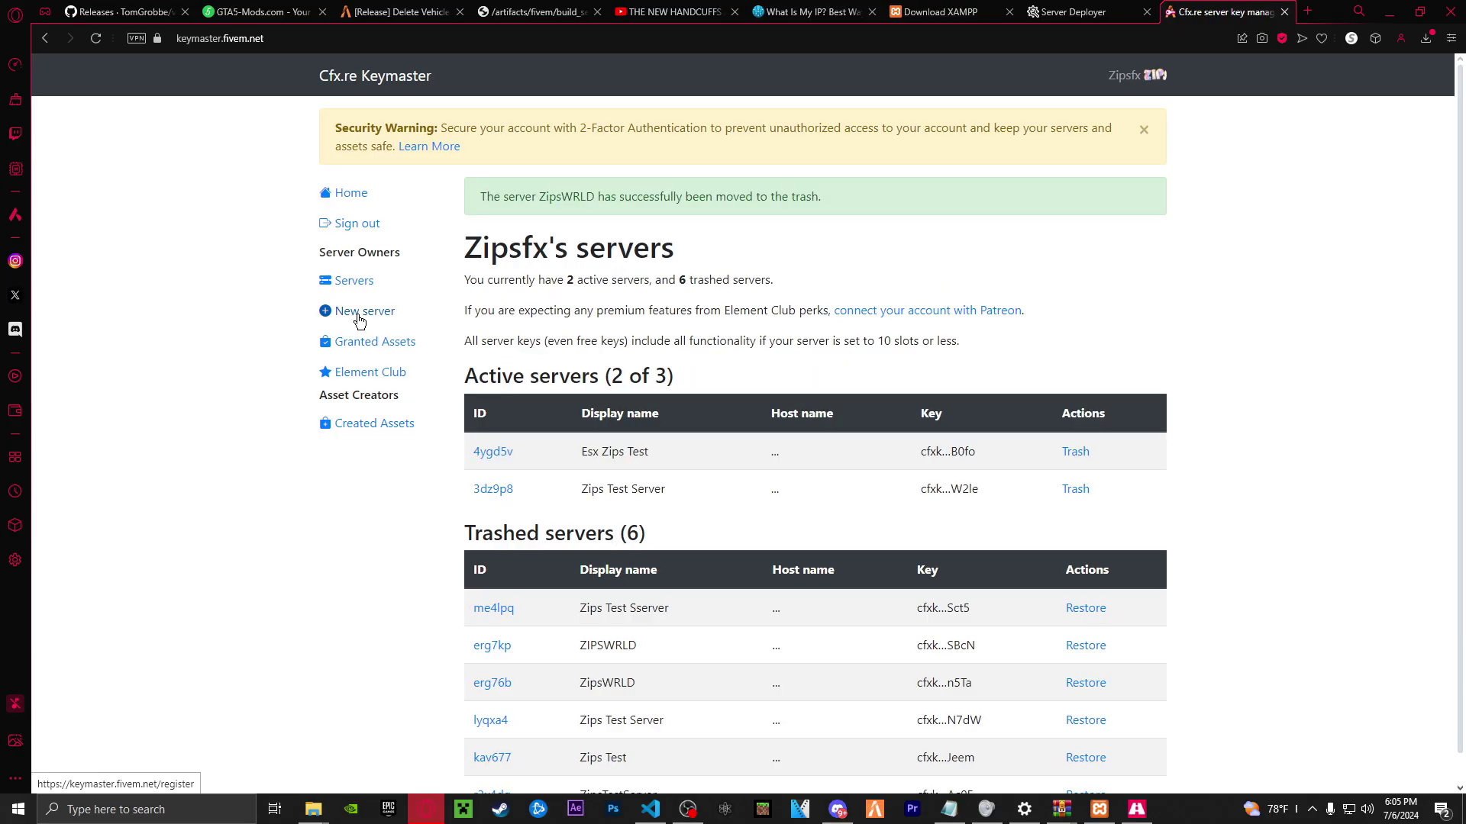
pyautogui.click(359, 317)
pyautogui.click(518, 259)
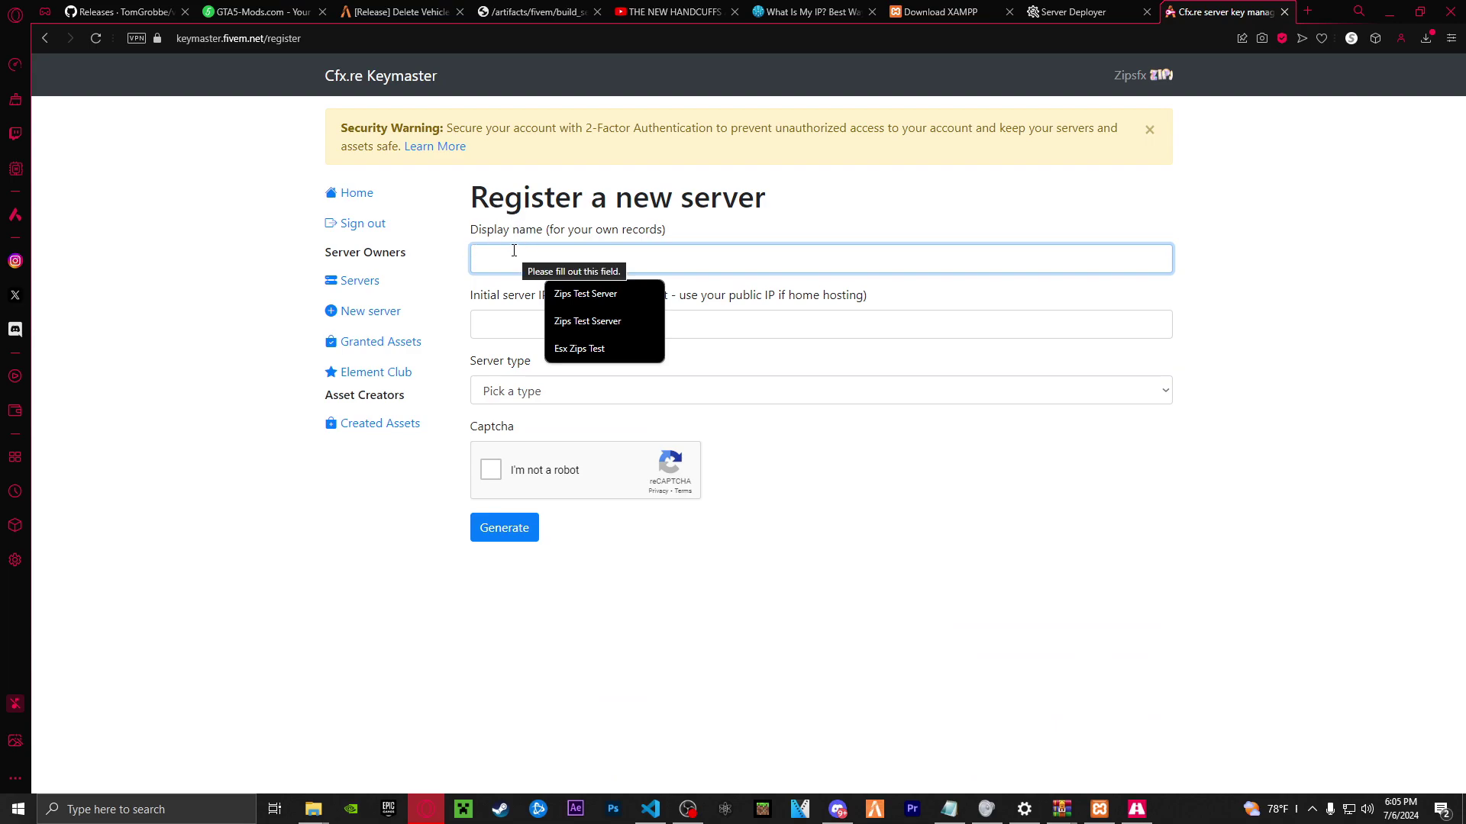
pyautogui.write('QB Zips')
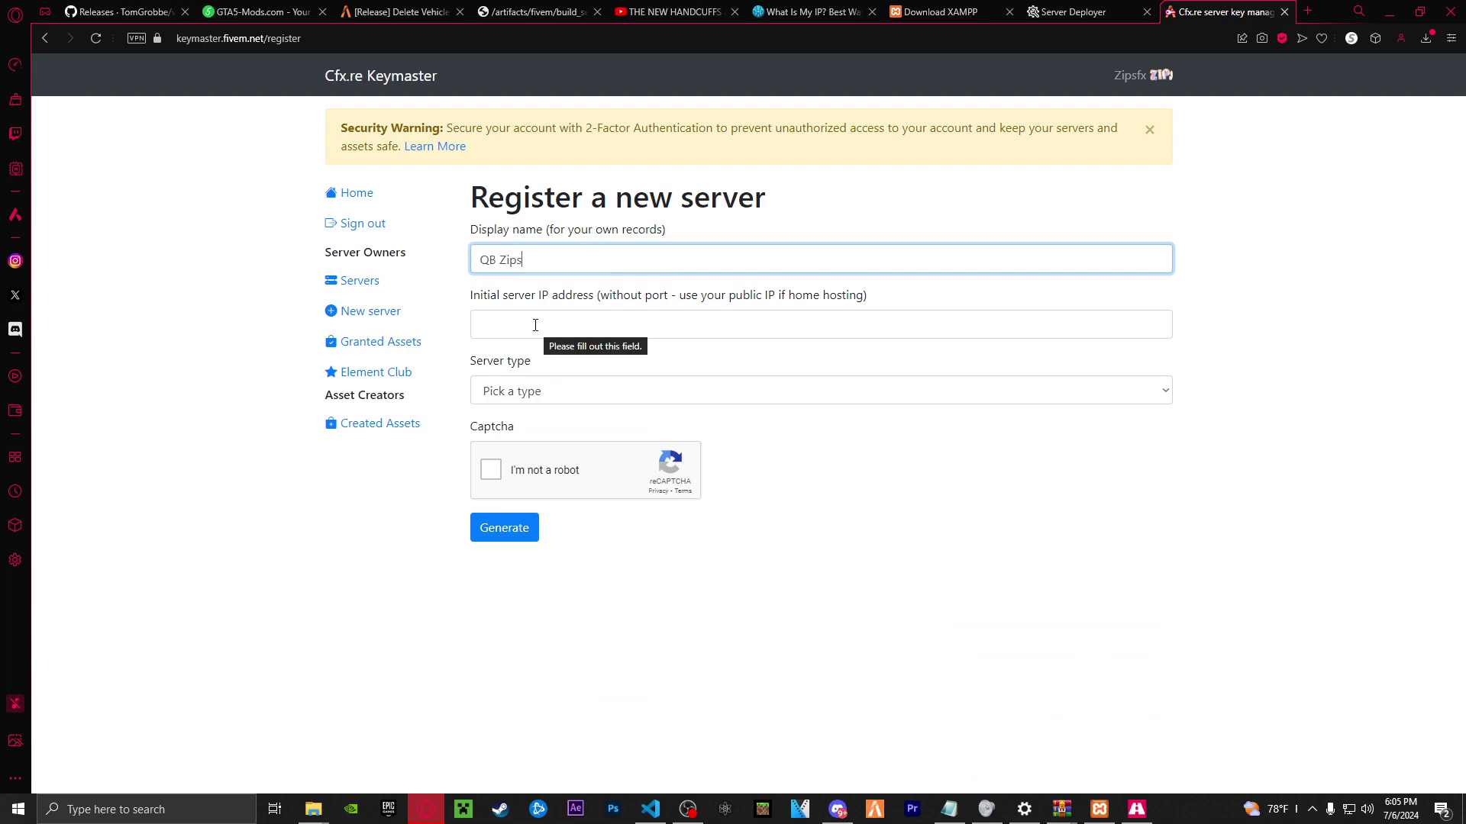
pyautogui.click(535, 326)
pyautogui.hotkey('ctrl', 'v')
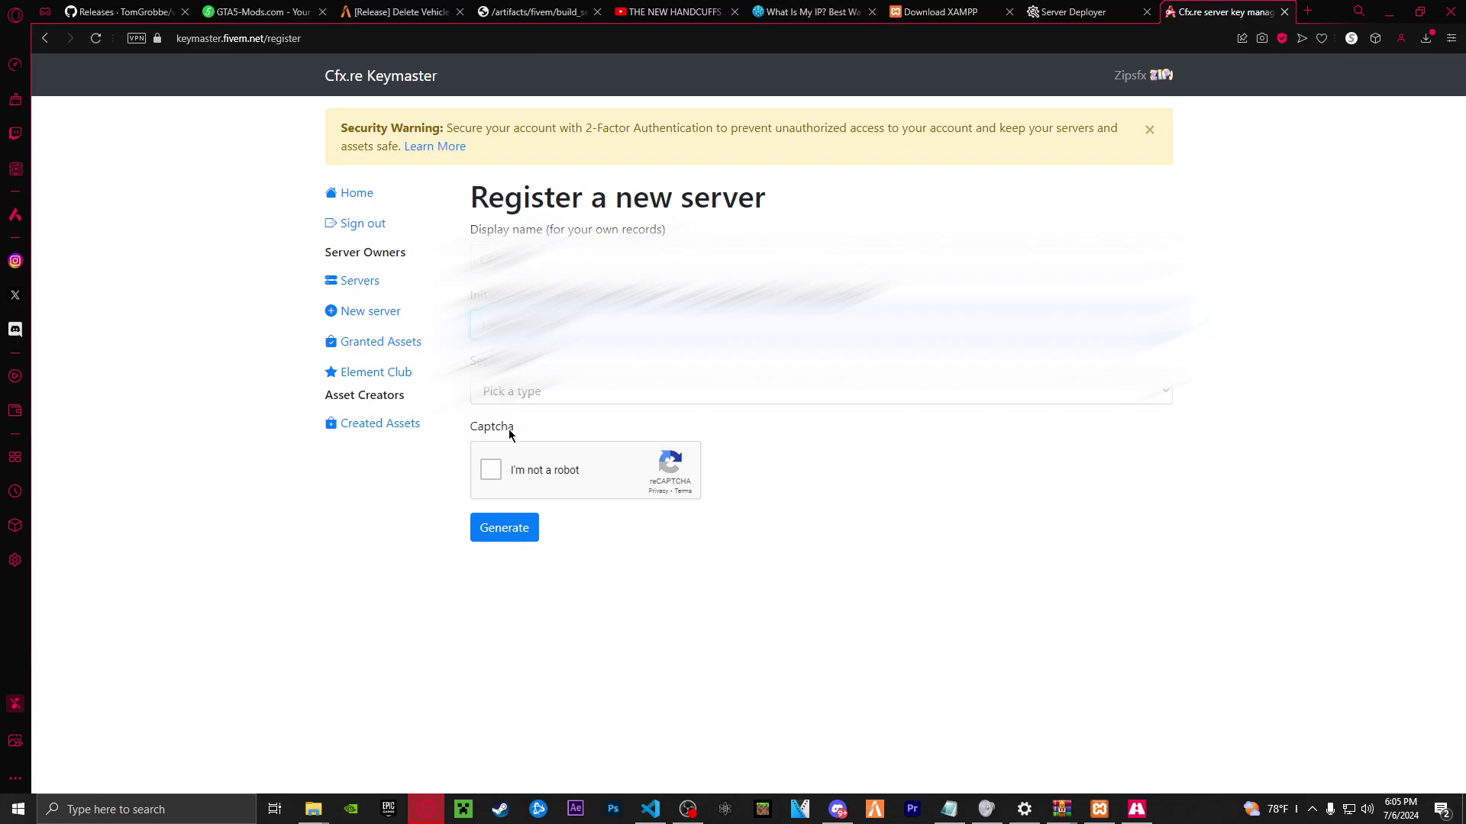
# Set type Other/Home hosted, provider Home, pass the captcha and generate the license key
pyautogui.click(536, 390)
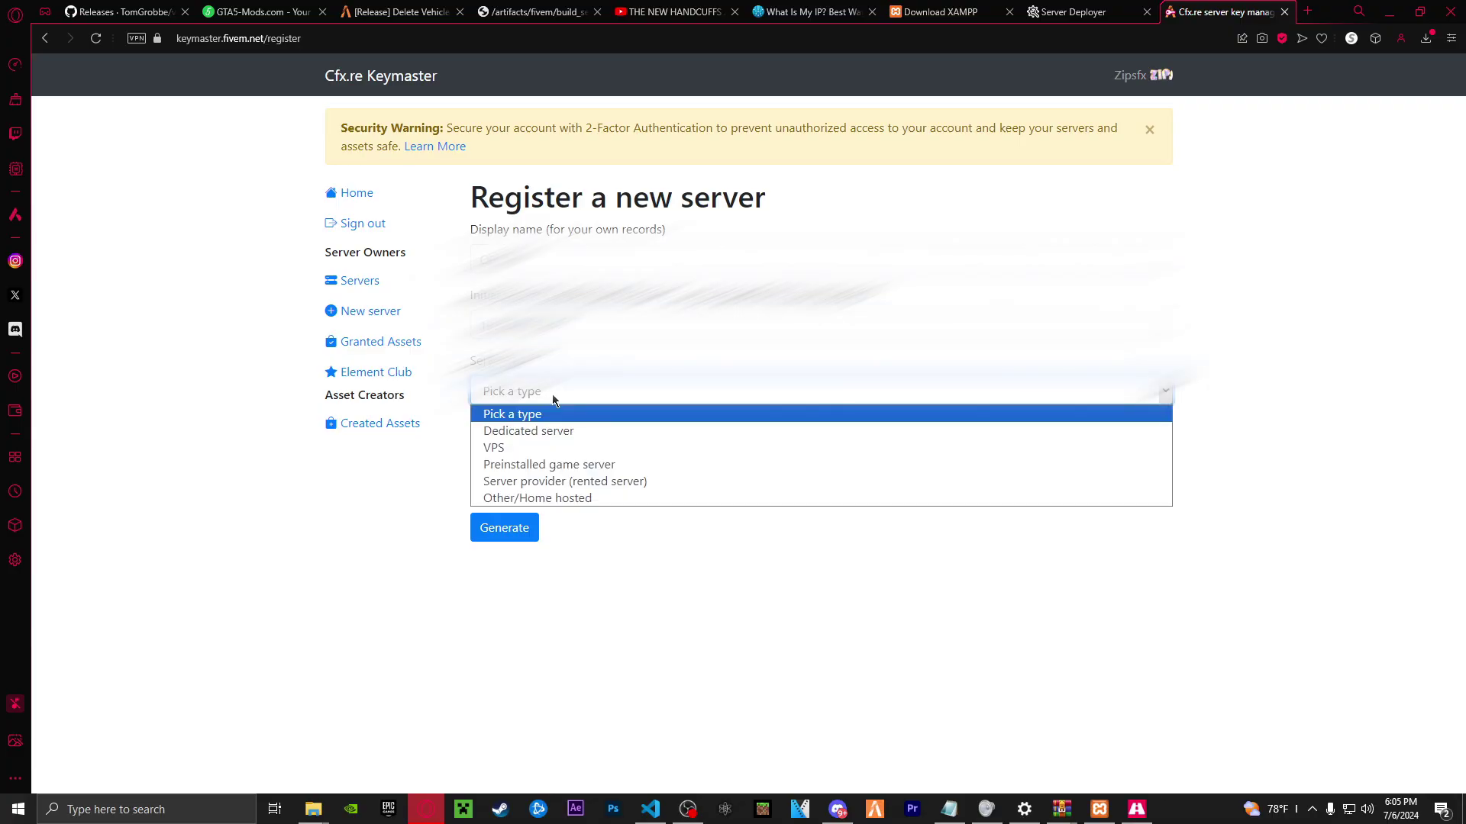
pyautogui.click(536, 498)
pyautogui.click(501, 455)
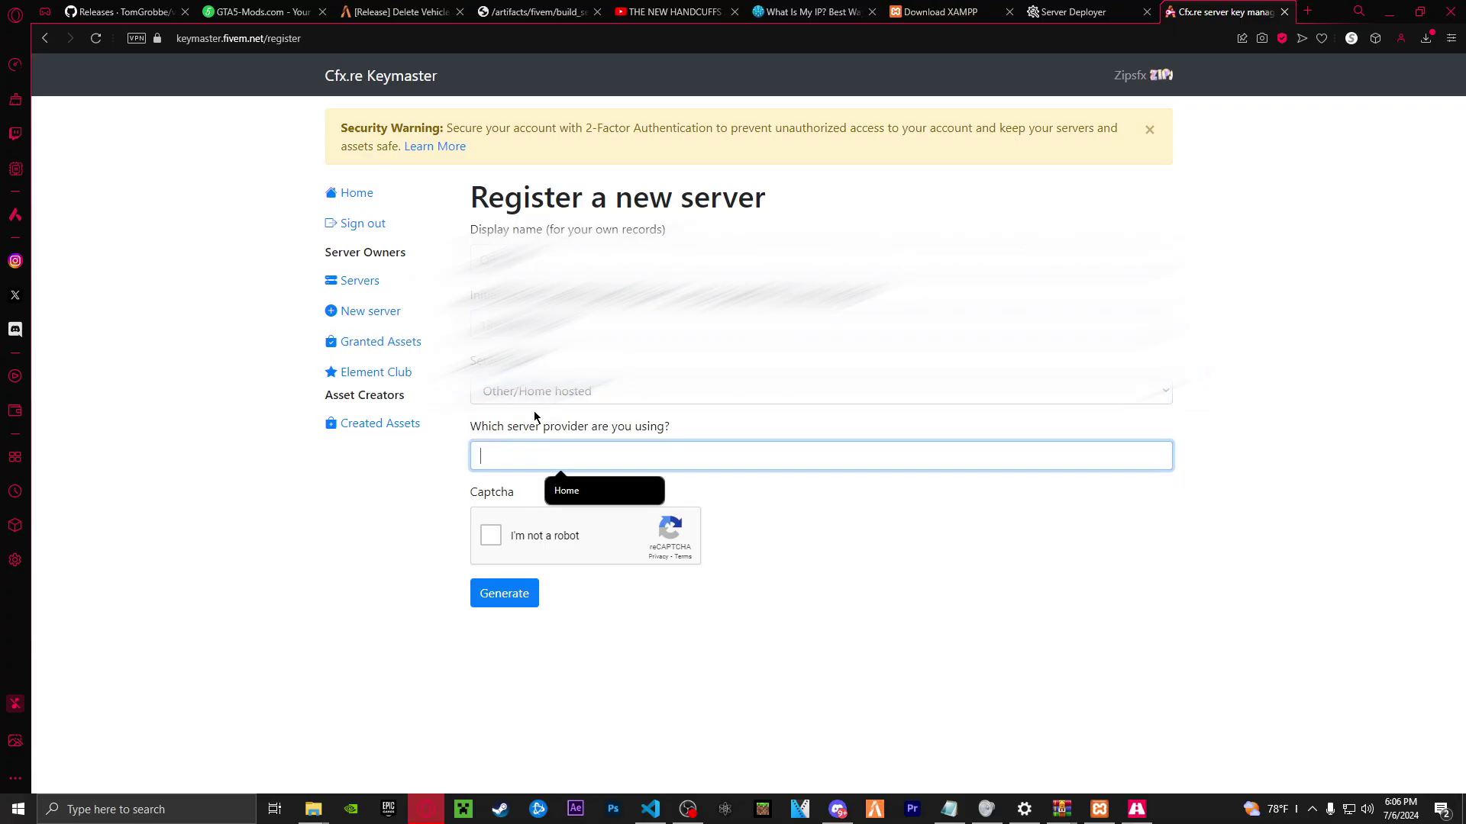
pyautogui.click(589, 498)
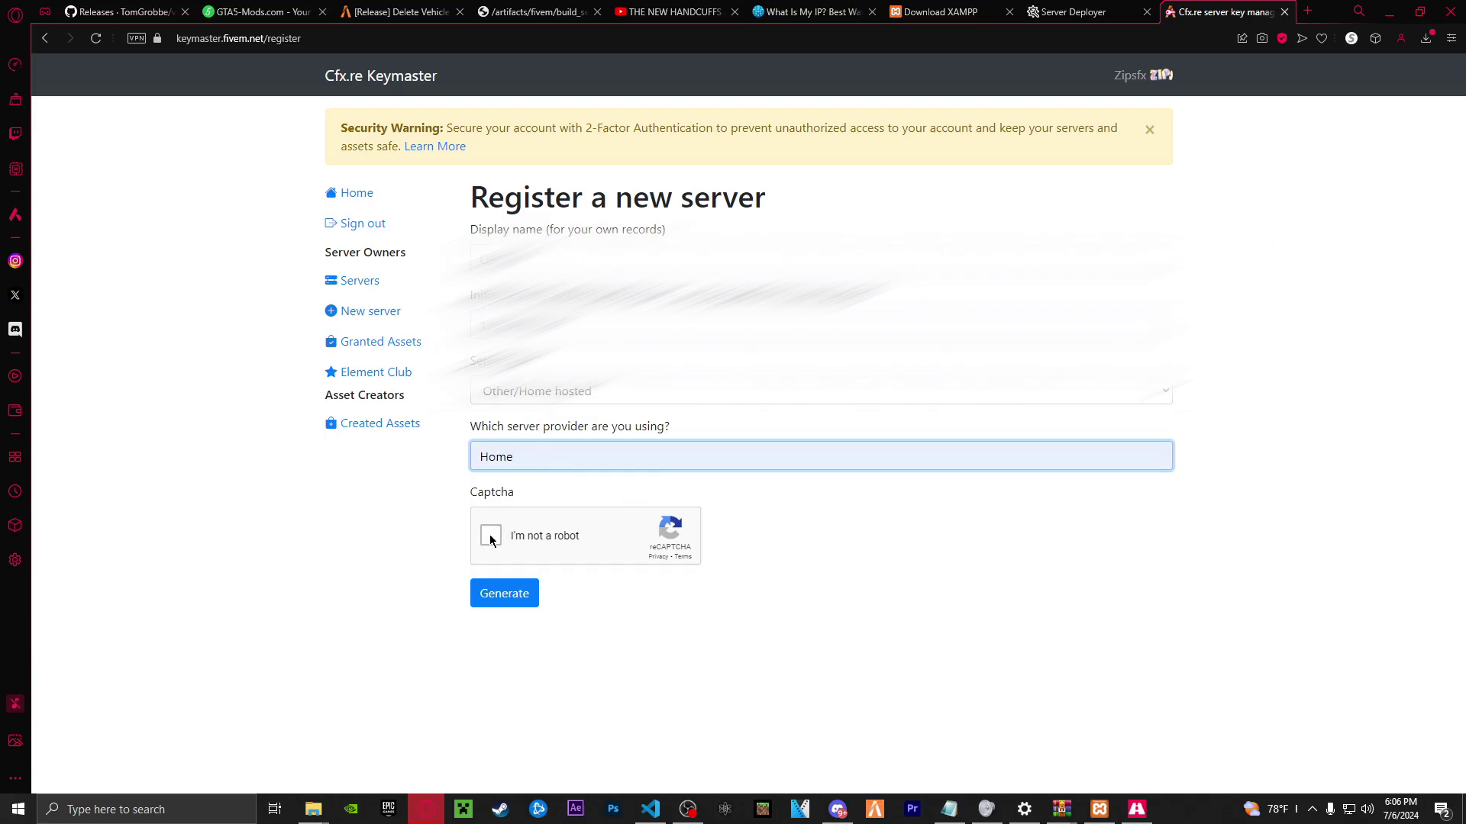
pyautogui.click(495, 539)
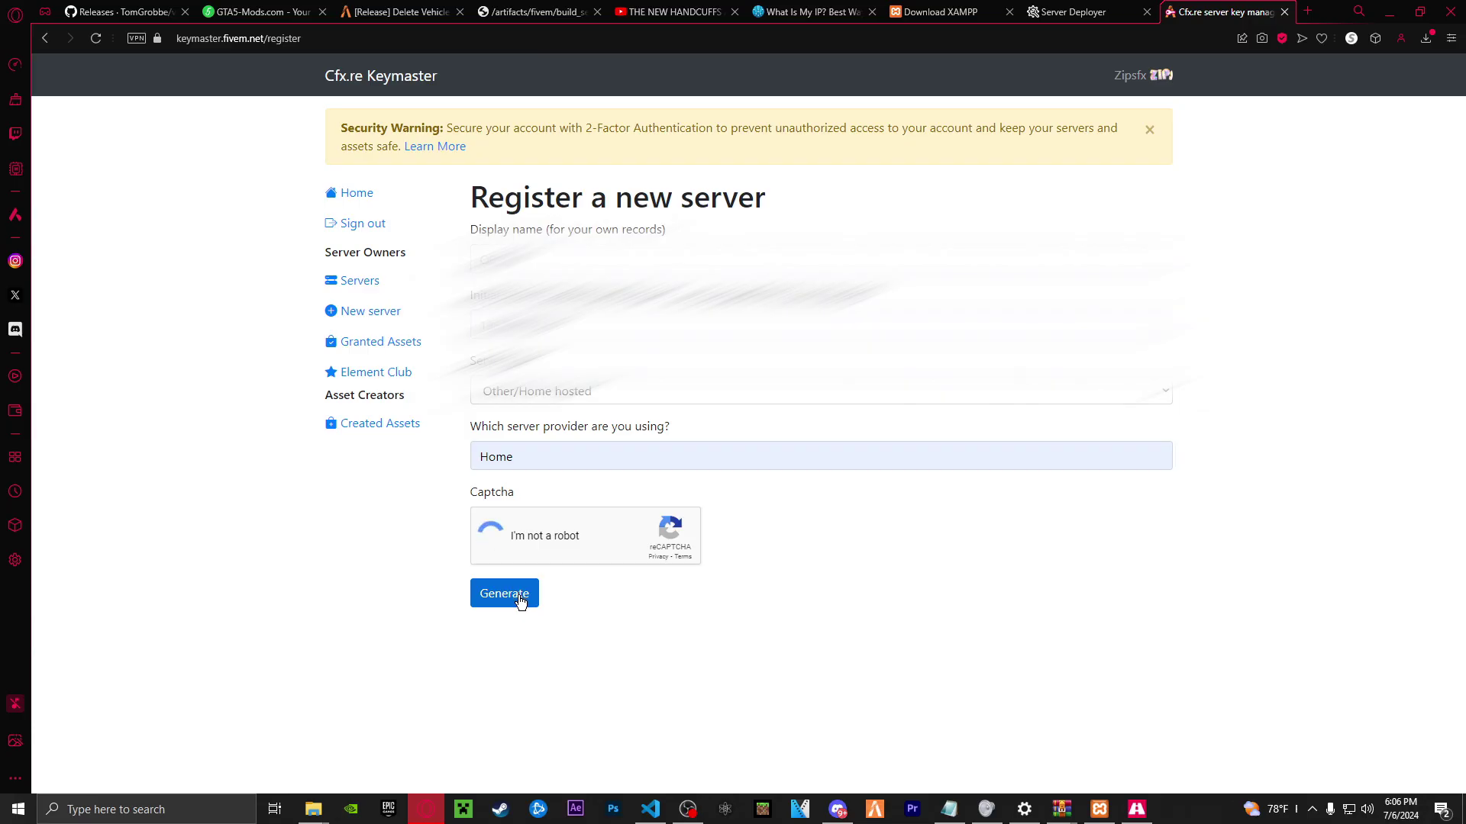
pyautogui.click(519, 601)
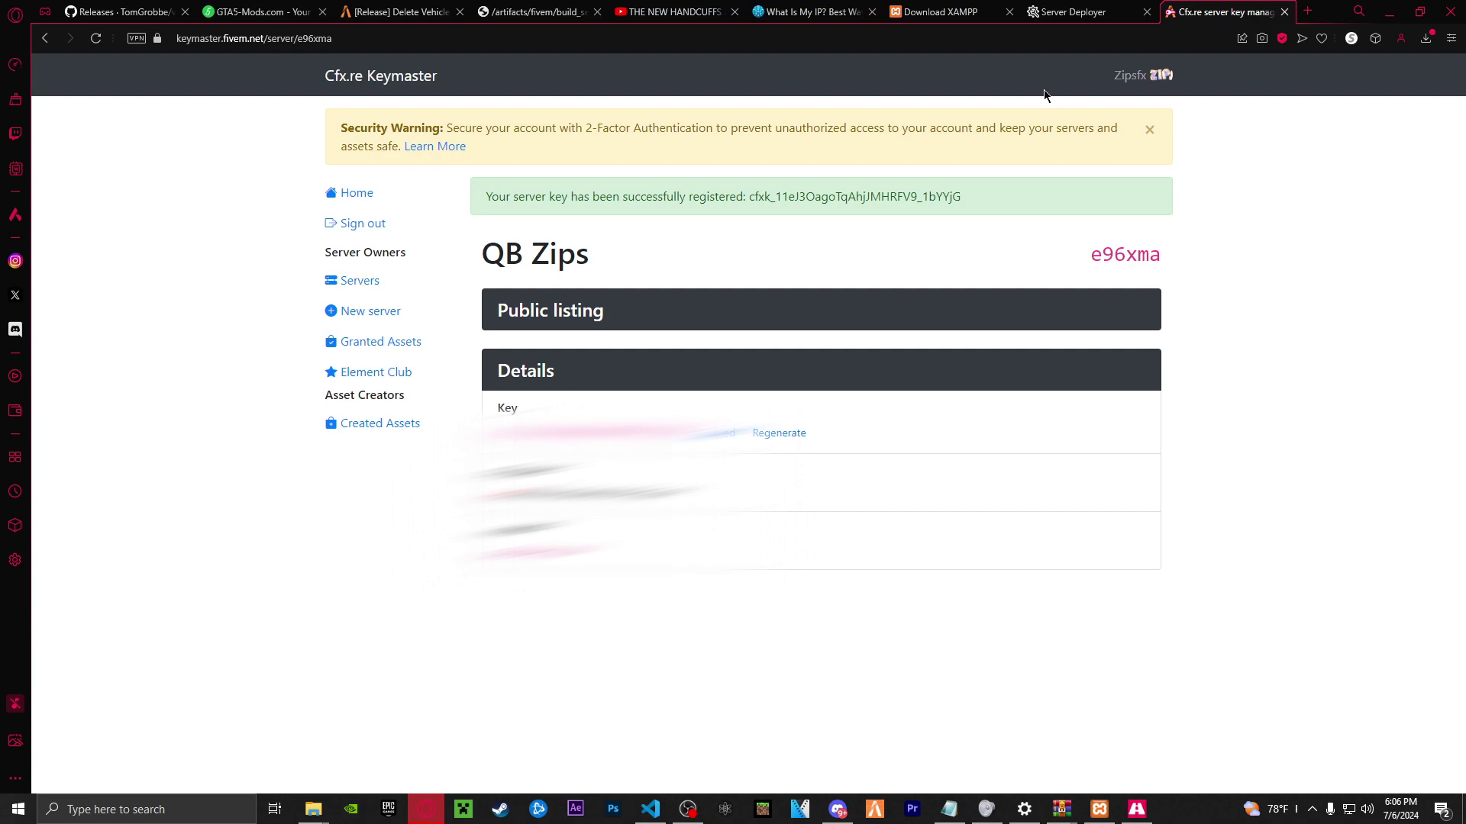
pyautogui.click(1069, 12)
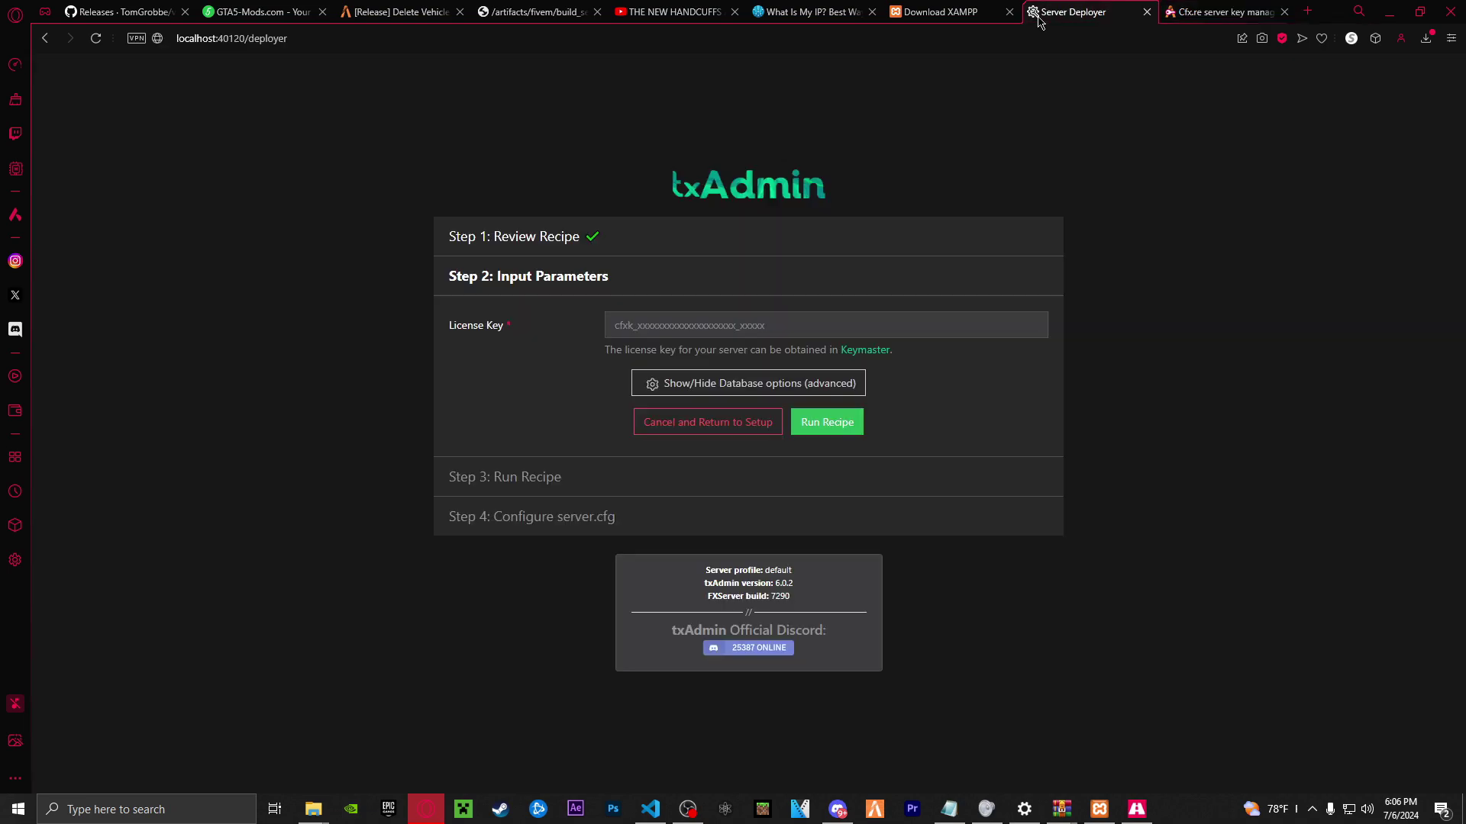
# Paste the new license key and run the QBCore recipe deployment until it finishes
pyautogui.rightClick(734, 337)
pyautogui.click(780, 445)
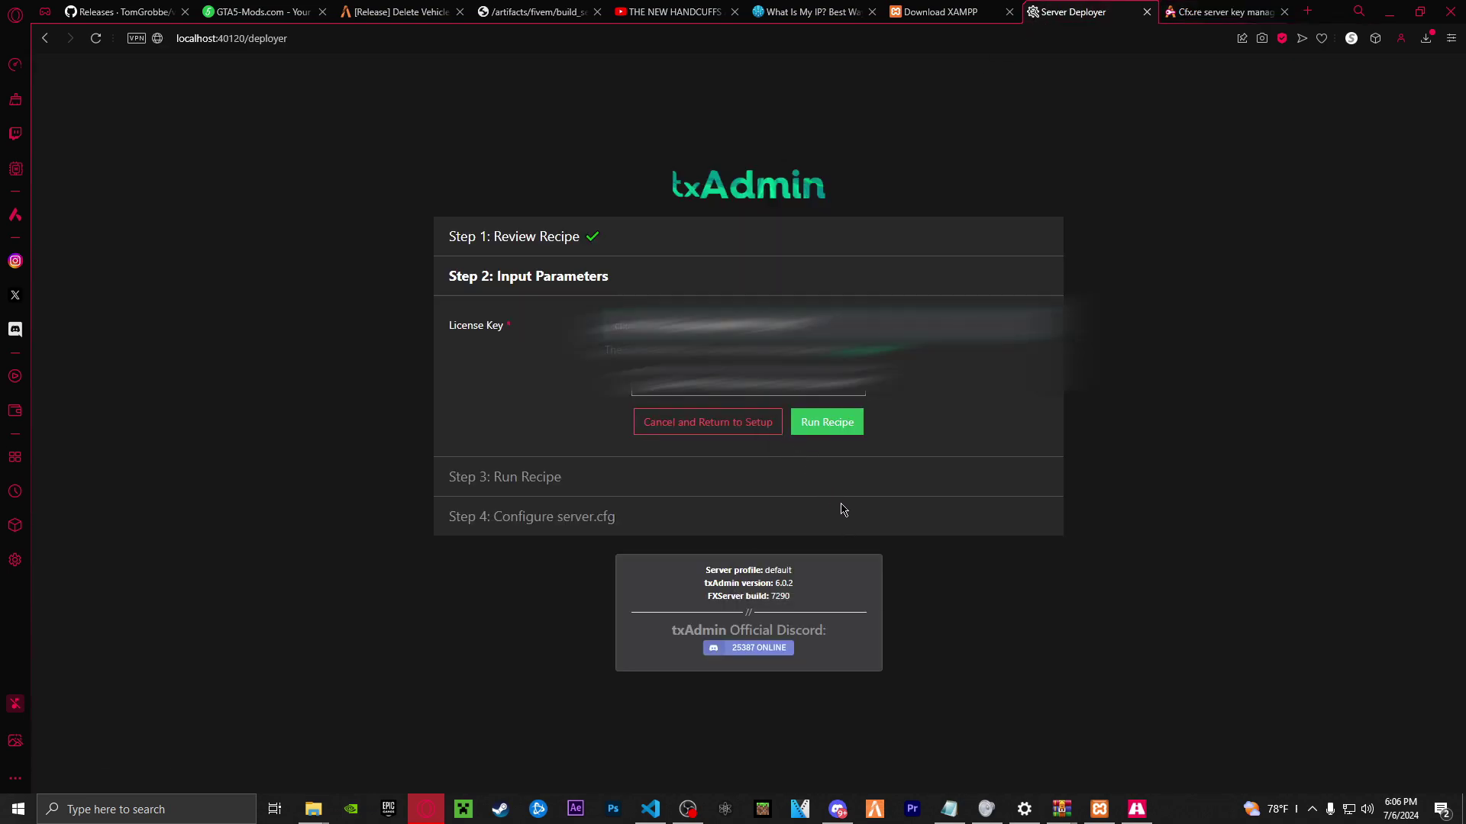
pyautogui.click(851, 424)
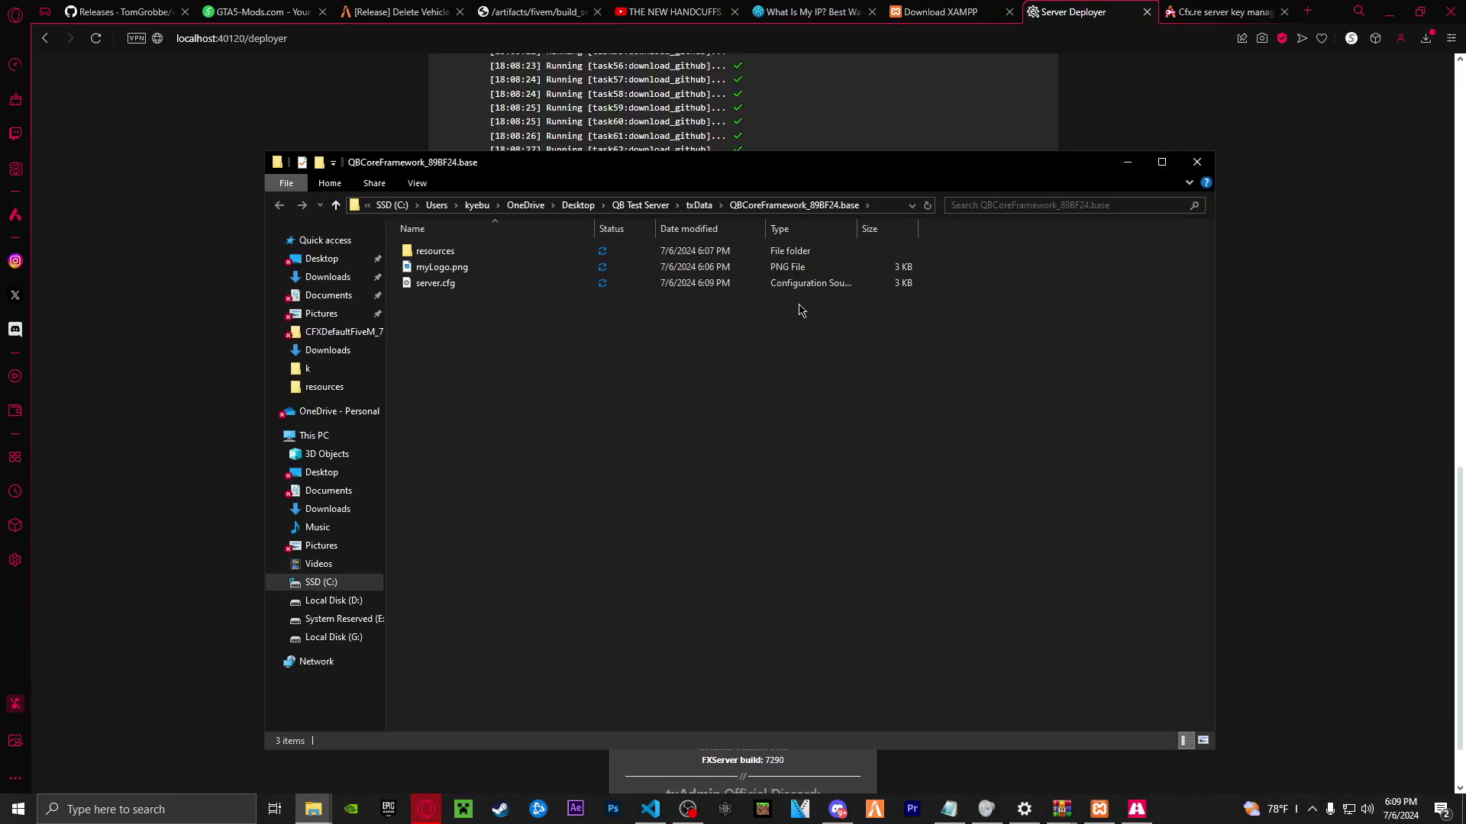
pyautogui.click(1125, 162)
# Review the generated server.cfg and save it, starting the Qb Zips server
pyautogui.click(742, 627)
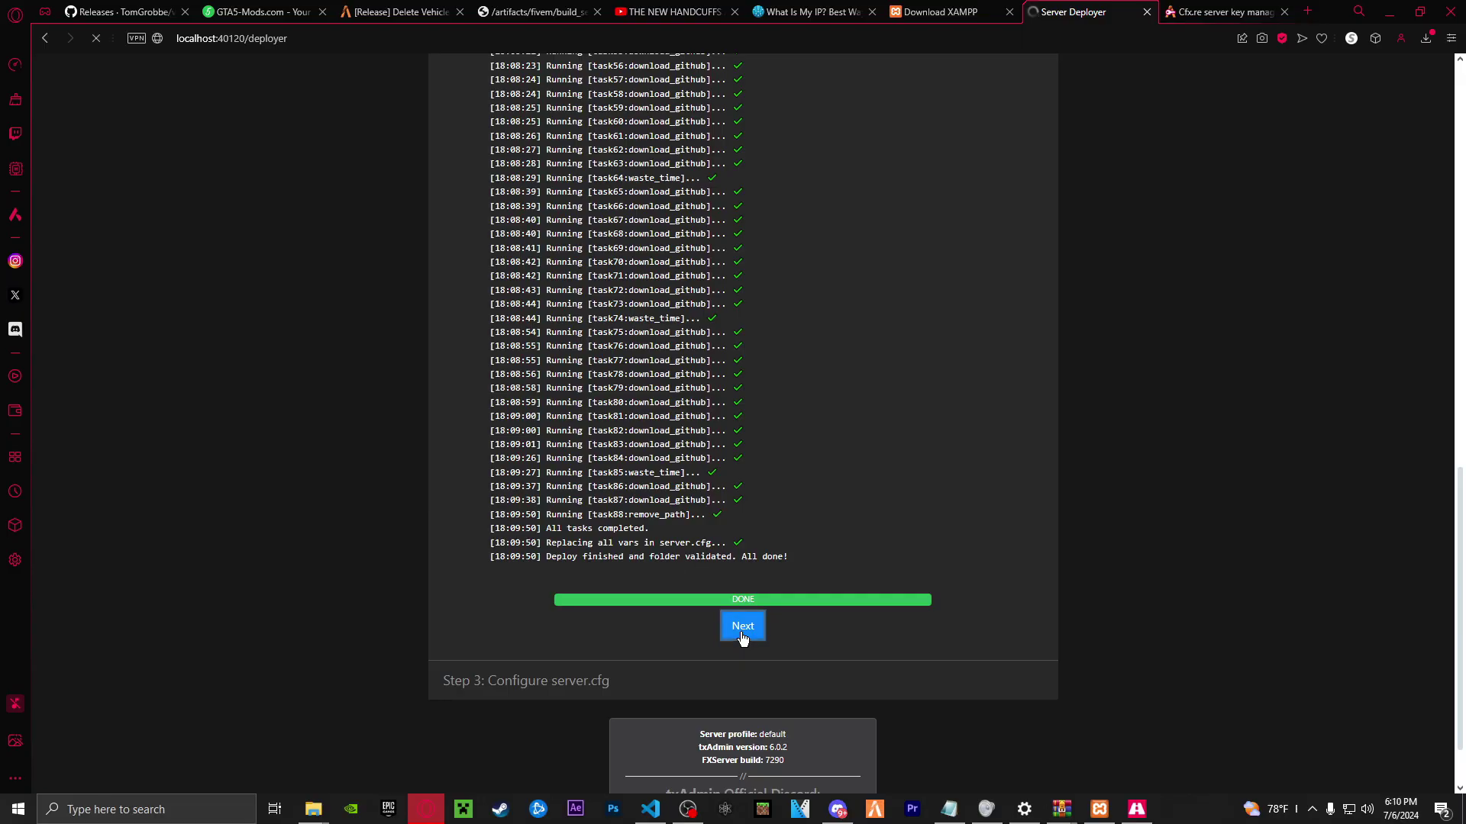
pyautogui.scroll(10, 706, 579)
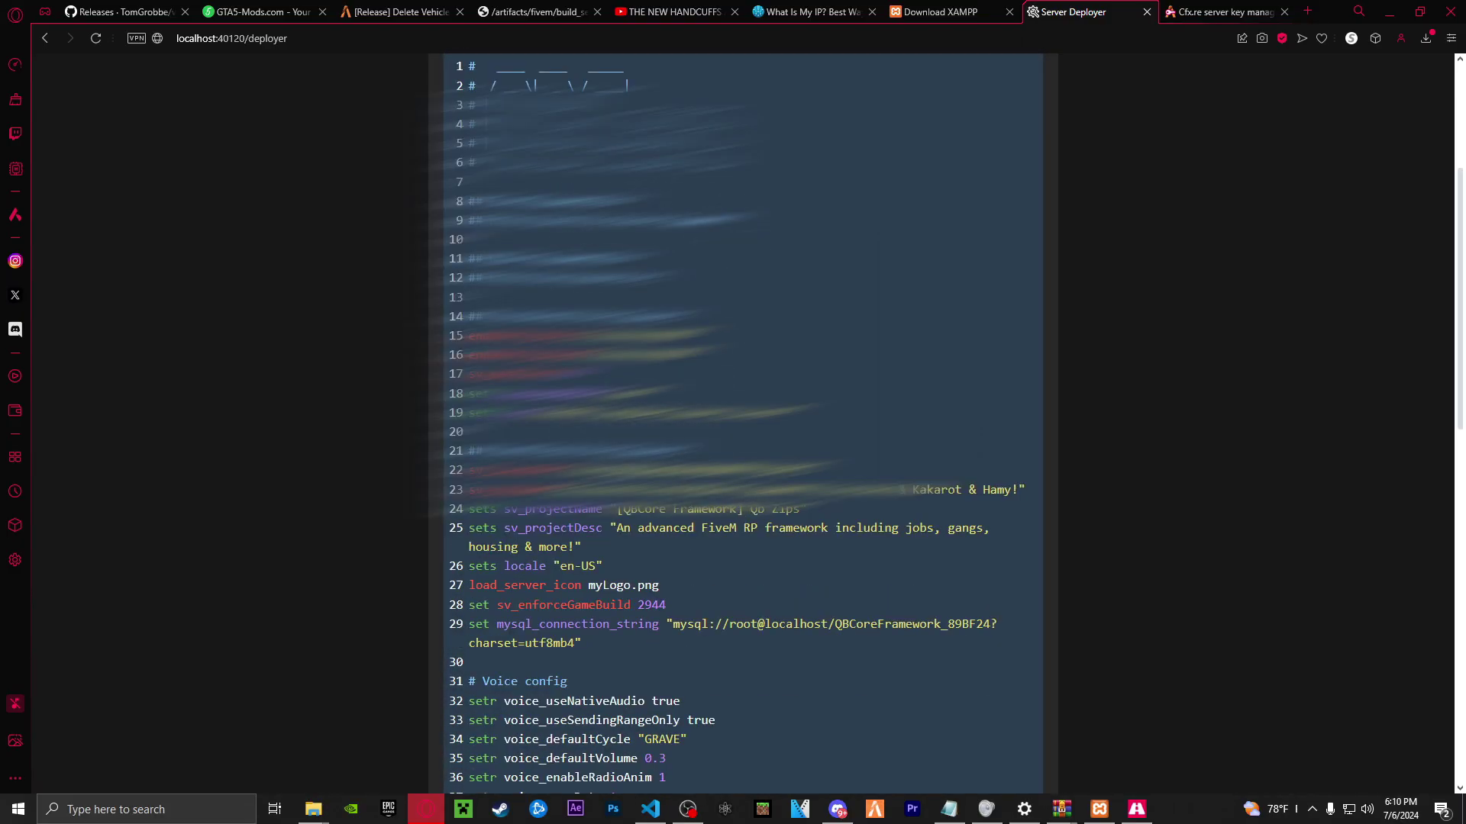
pyautogui.scroll(-1, 742, 420)
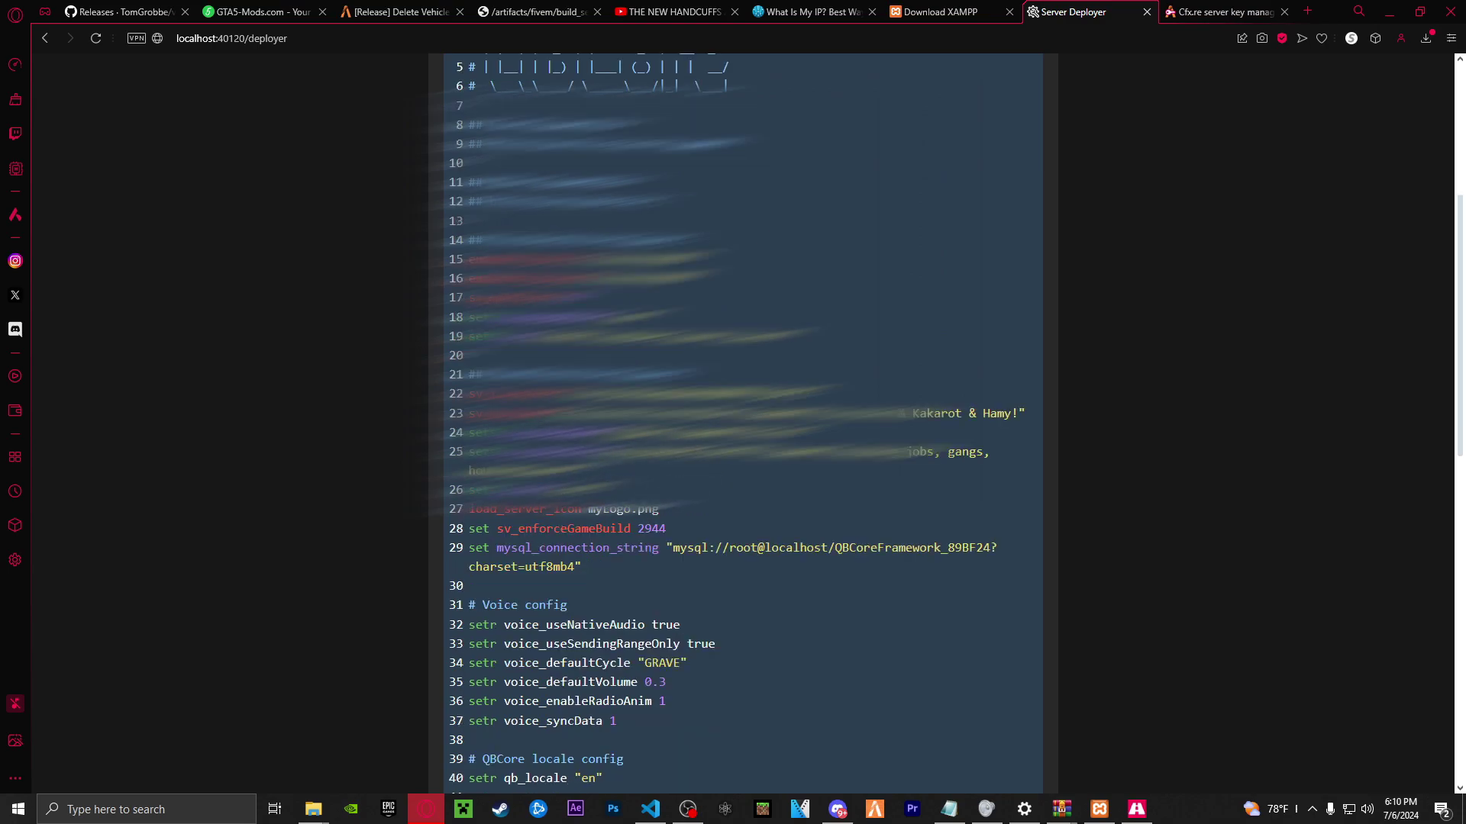
pyautogui.scroll(-10, 662, 517)
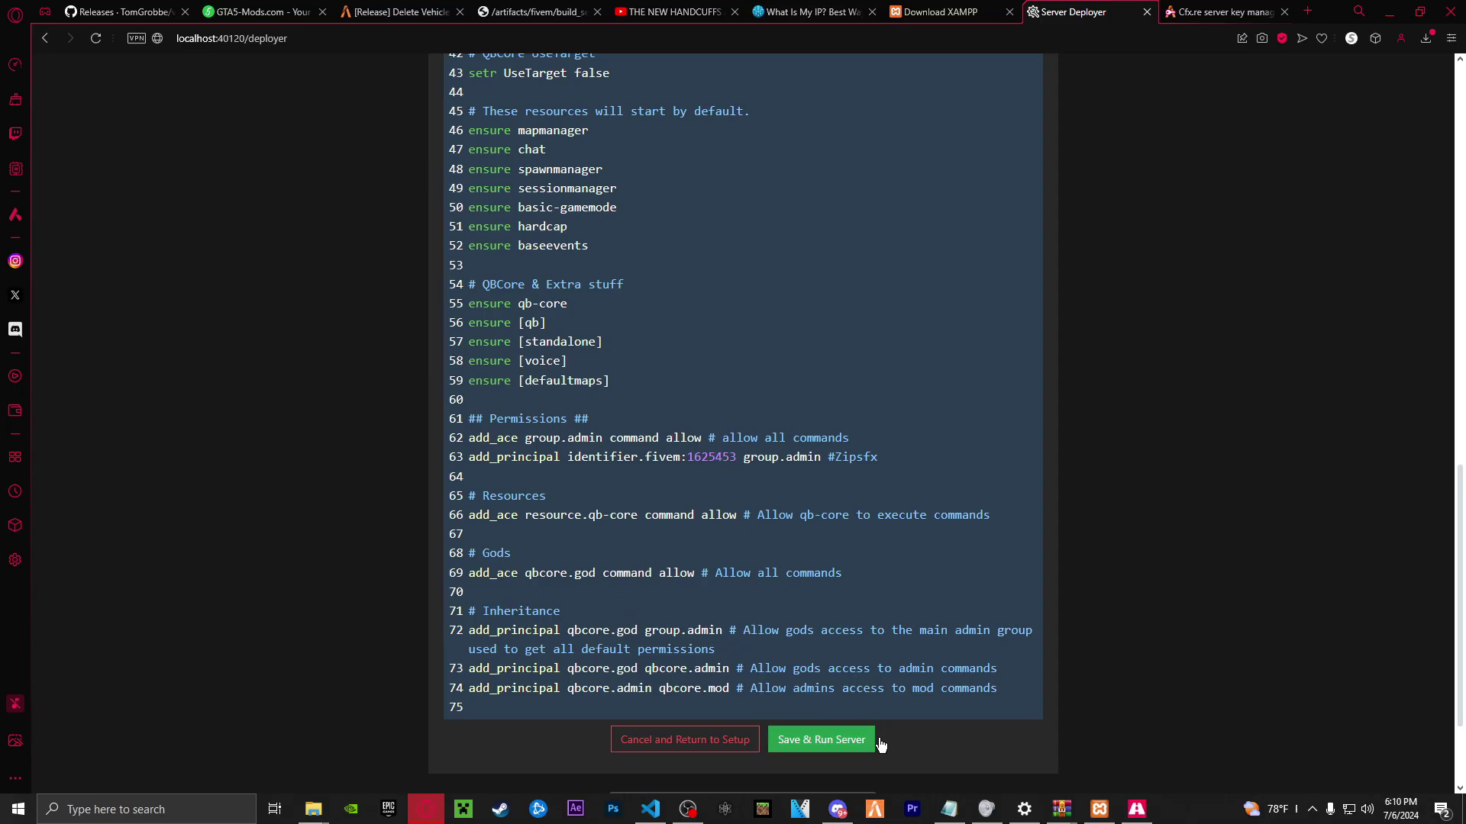
pyautogui.click(805, 752)
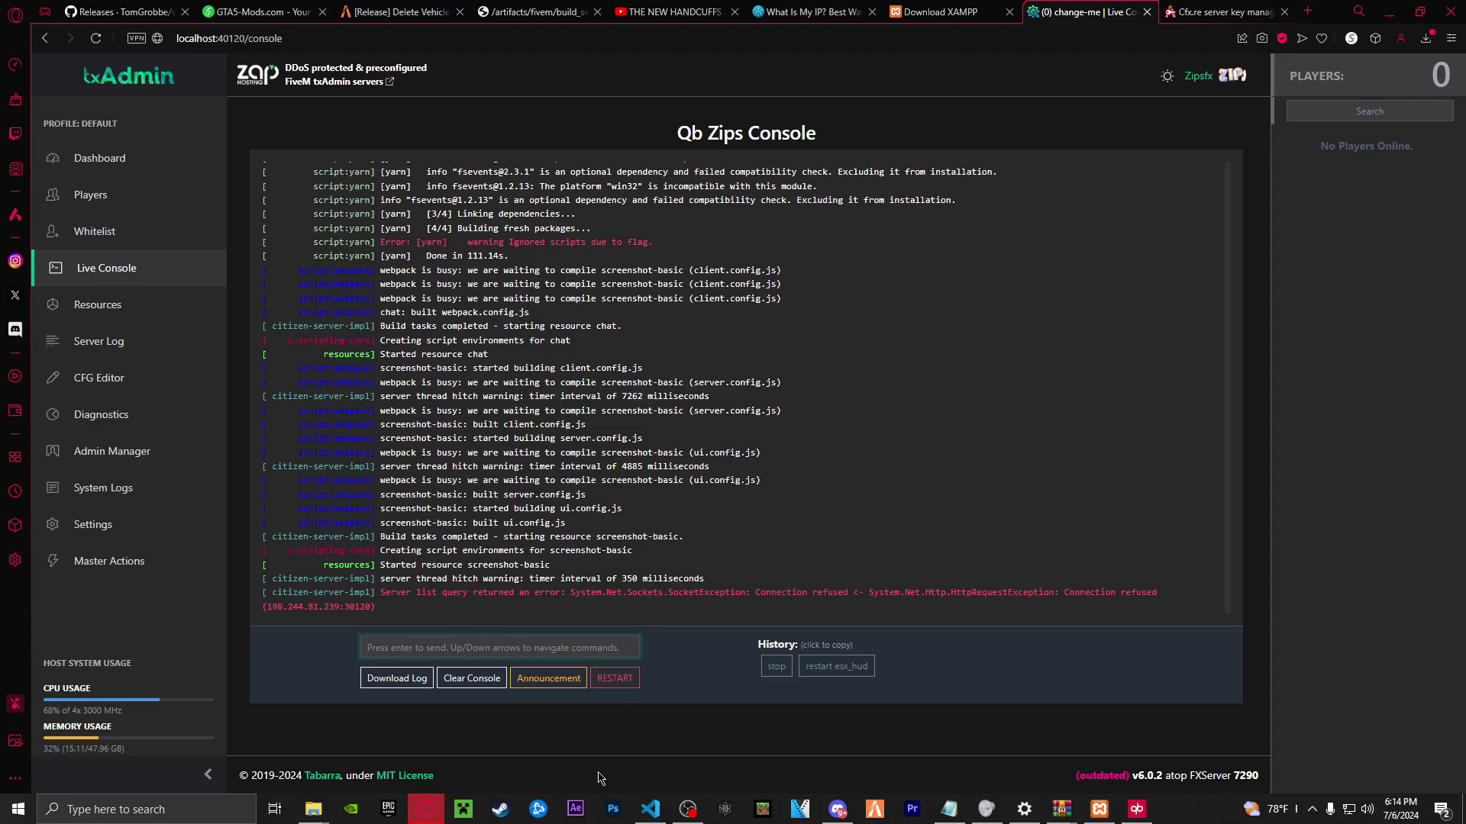
# Restart the Qb Zips server so it authenticates with Nucleus, then launch FiveM
pyautogui.click(617, 681)
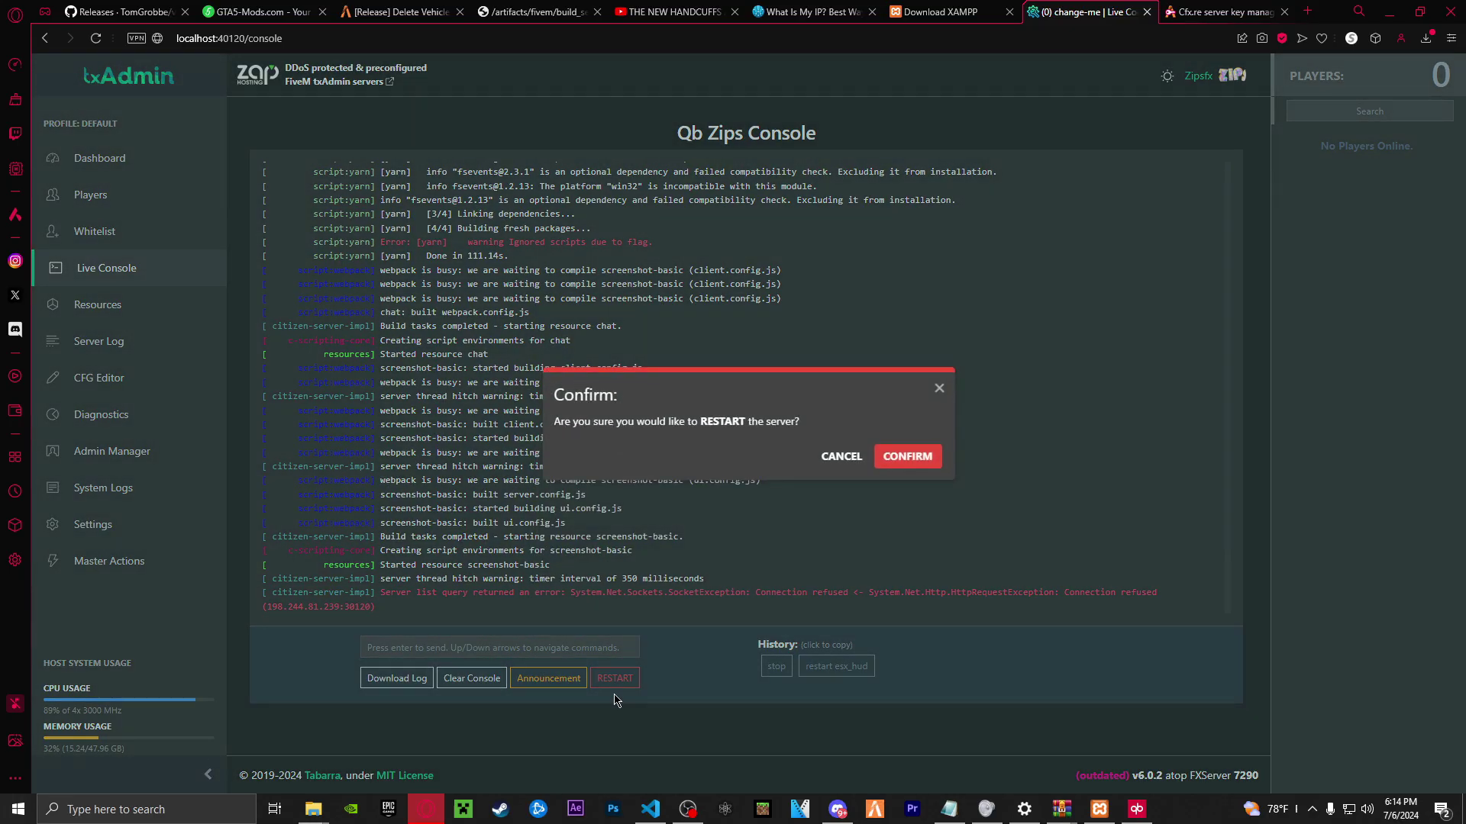
pyautogui.click(924, 455)
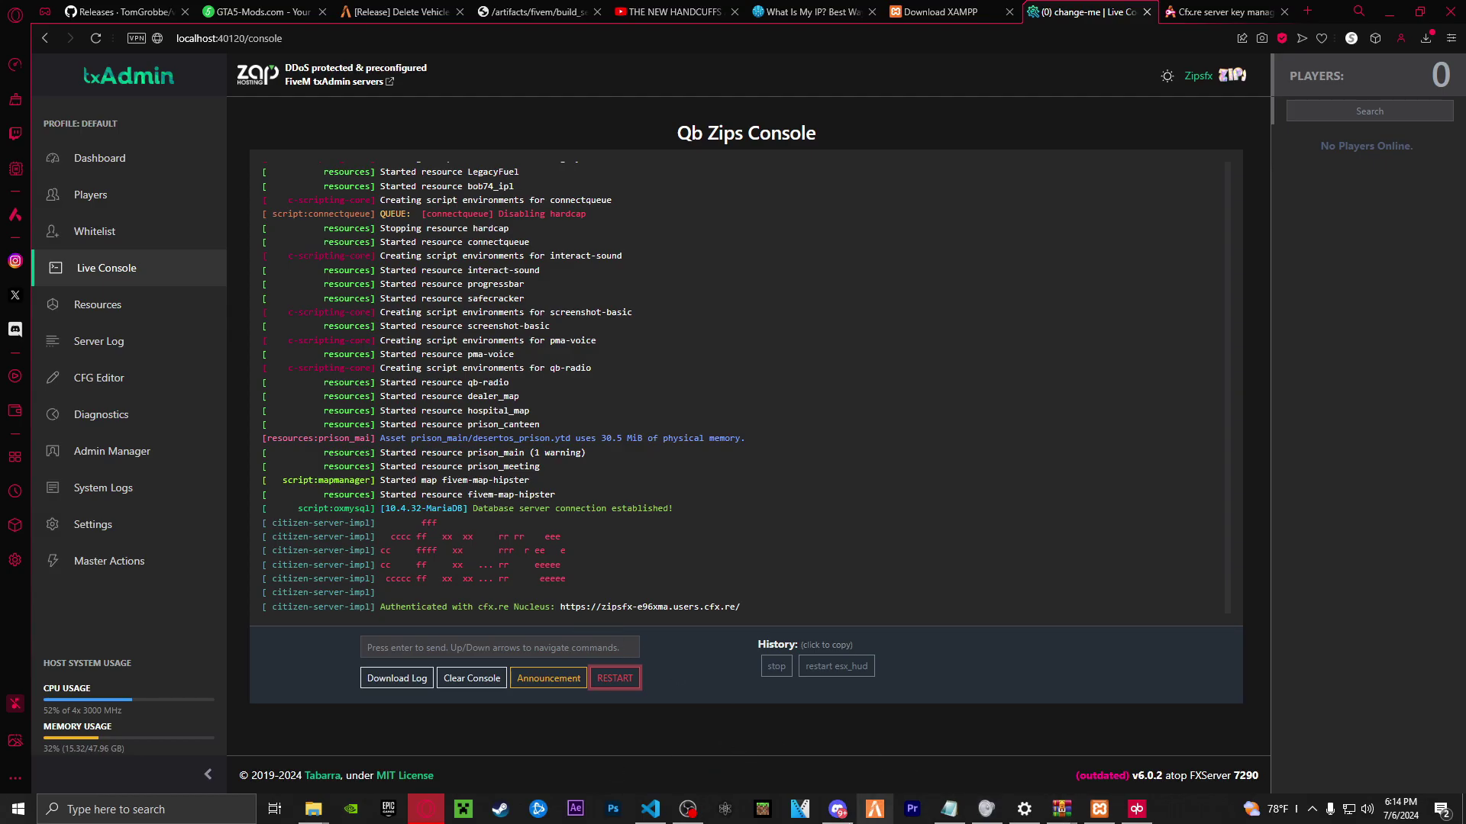
pyautogui.click(876, 813)
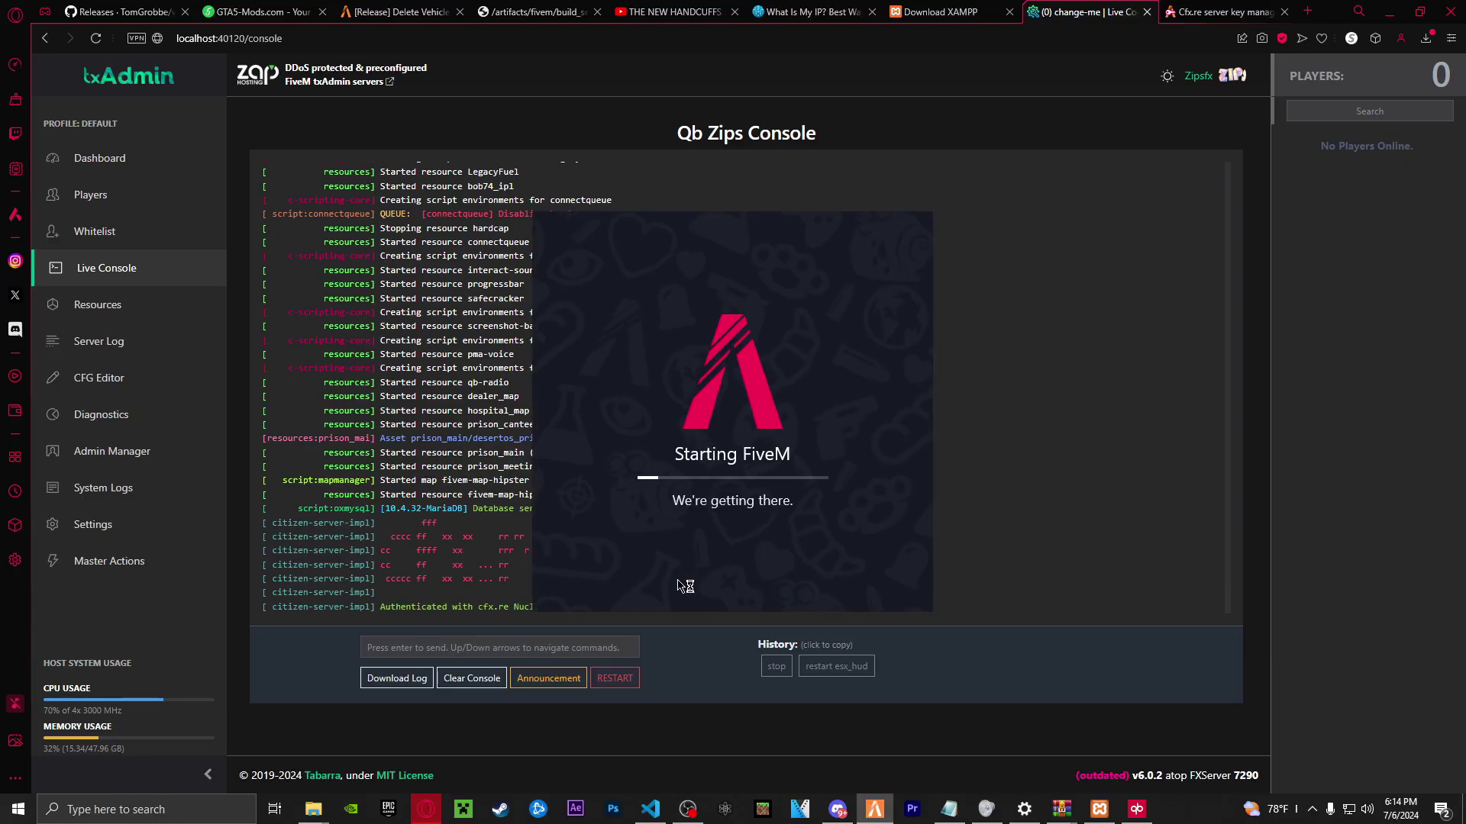
# From the QB Test Server folder, navigate into txData > QBCoreFramework_89BF24.base > resources
pyautogui.moveTo(313, 807)
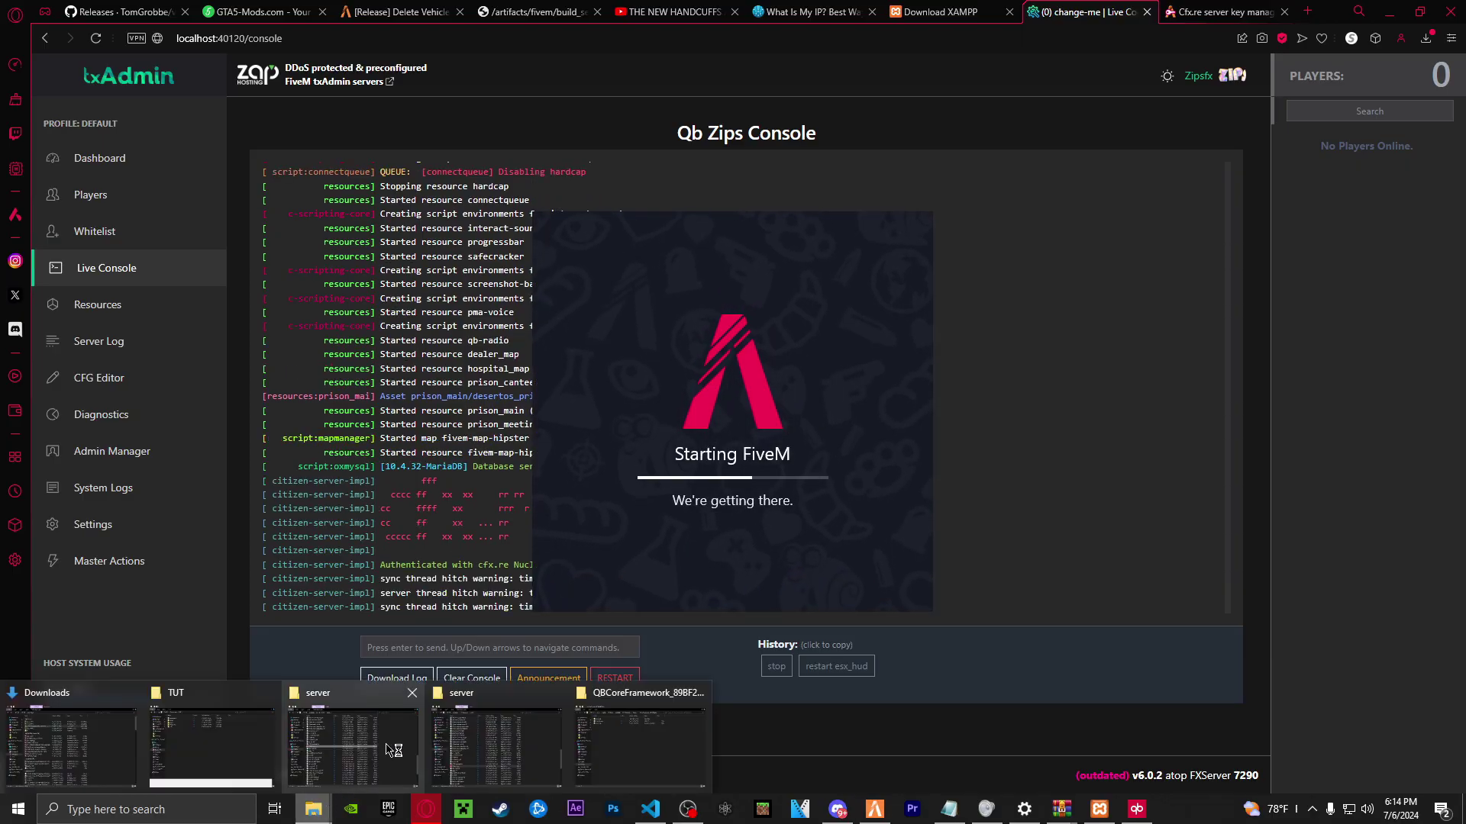
pyautogui.click(620, 745)
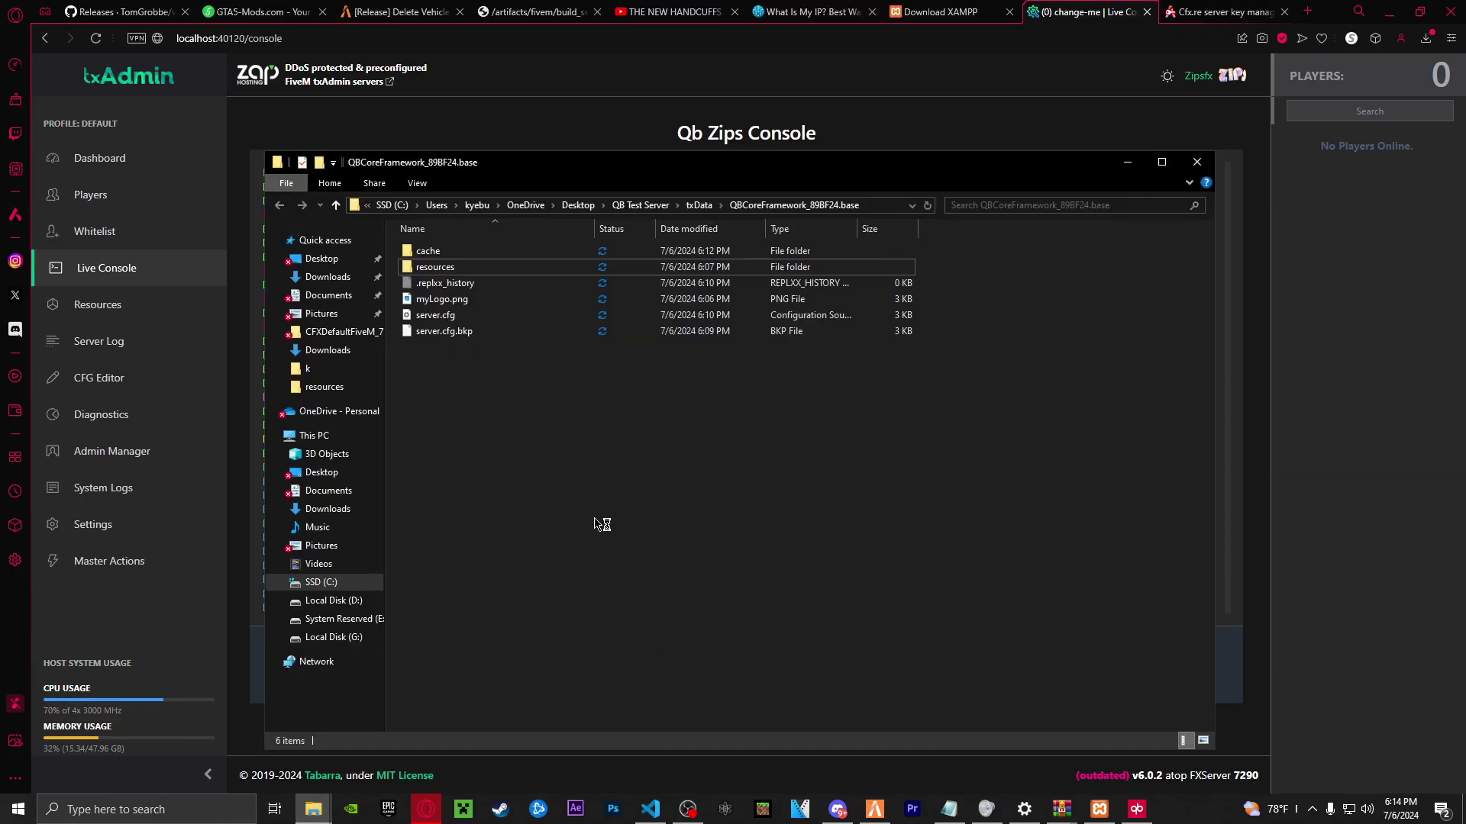
pyautogui.click(648, 206)
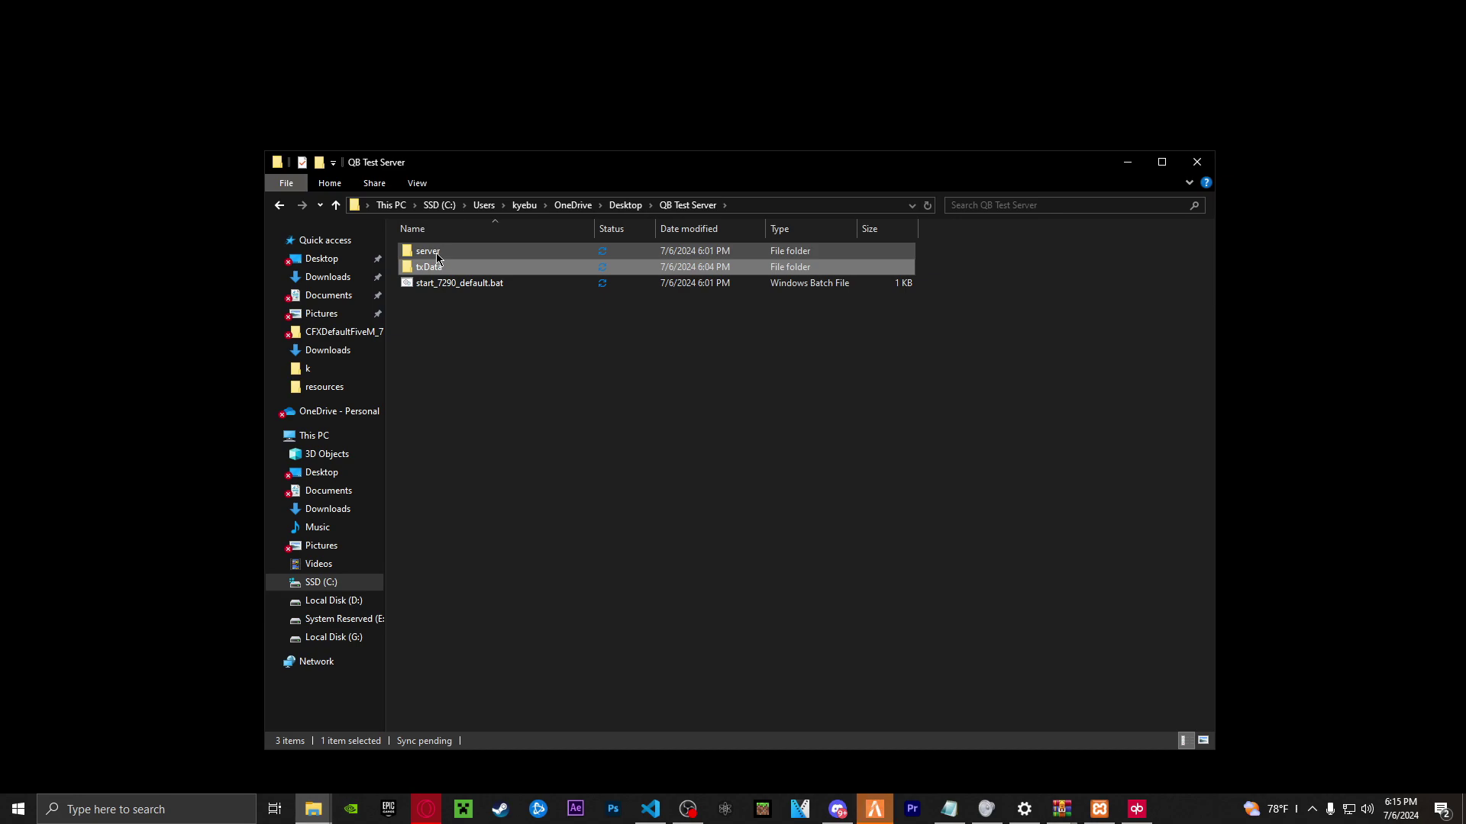
pyautogui.click(450, 255)
pyautogui.doubleClick(451, 268)
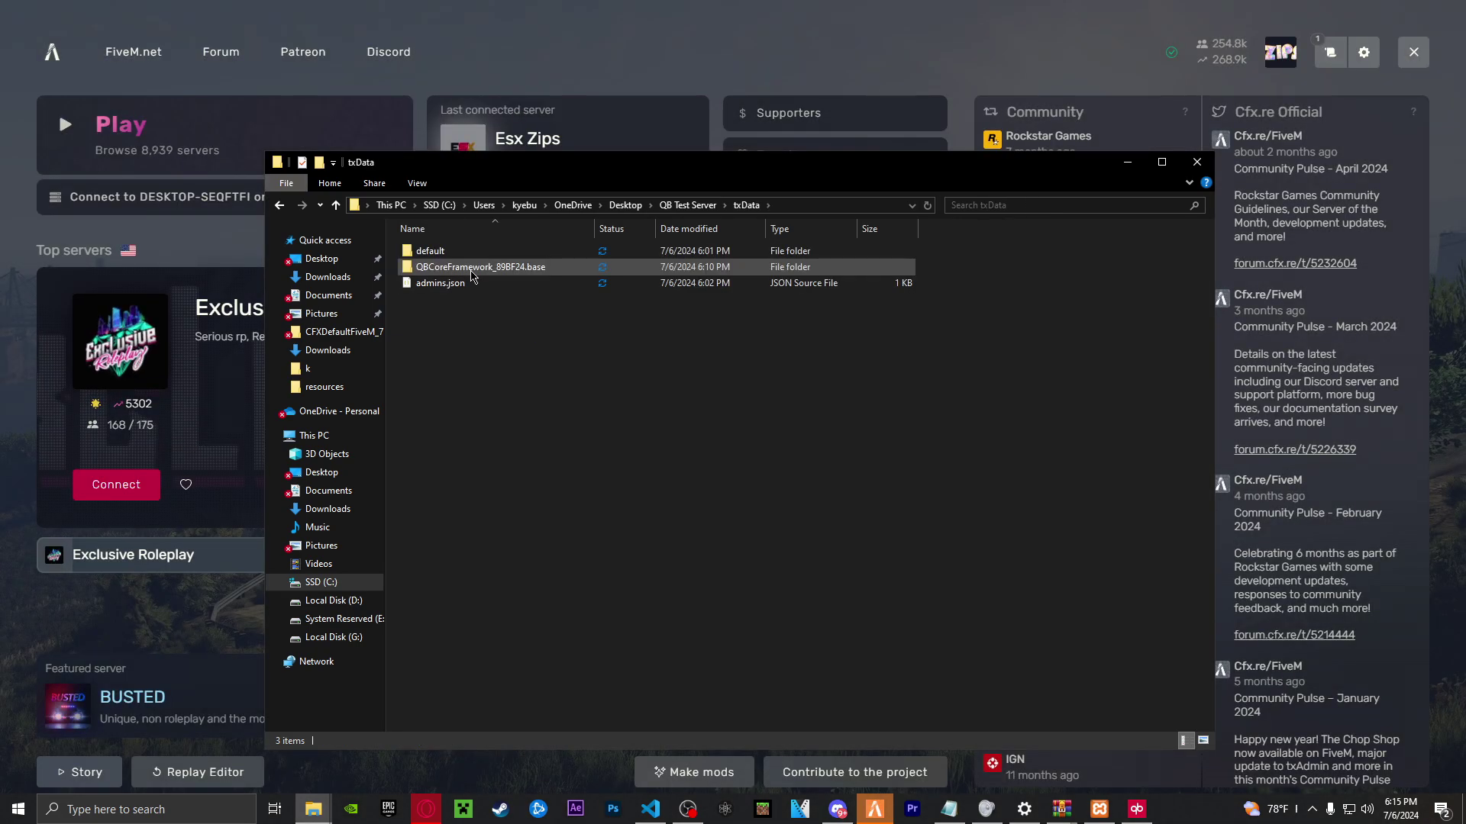
pyautogui.doubleClick(472, 268)
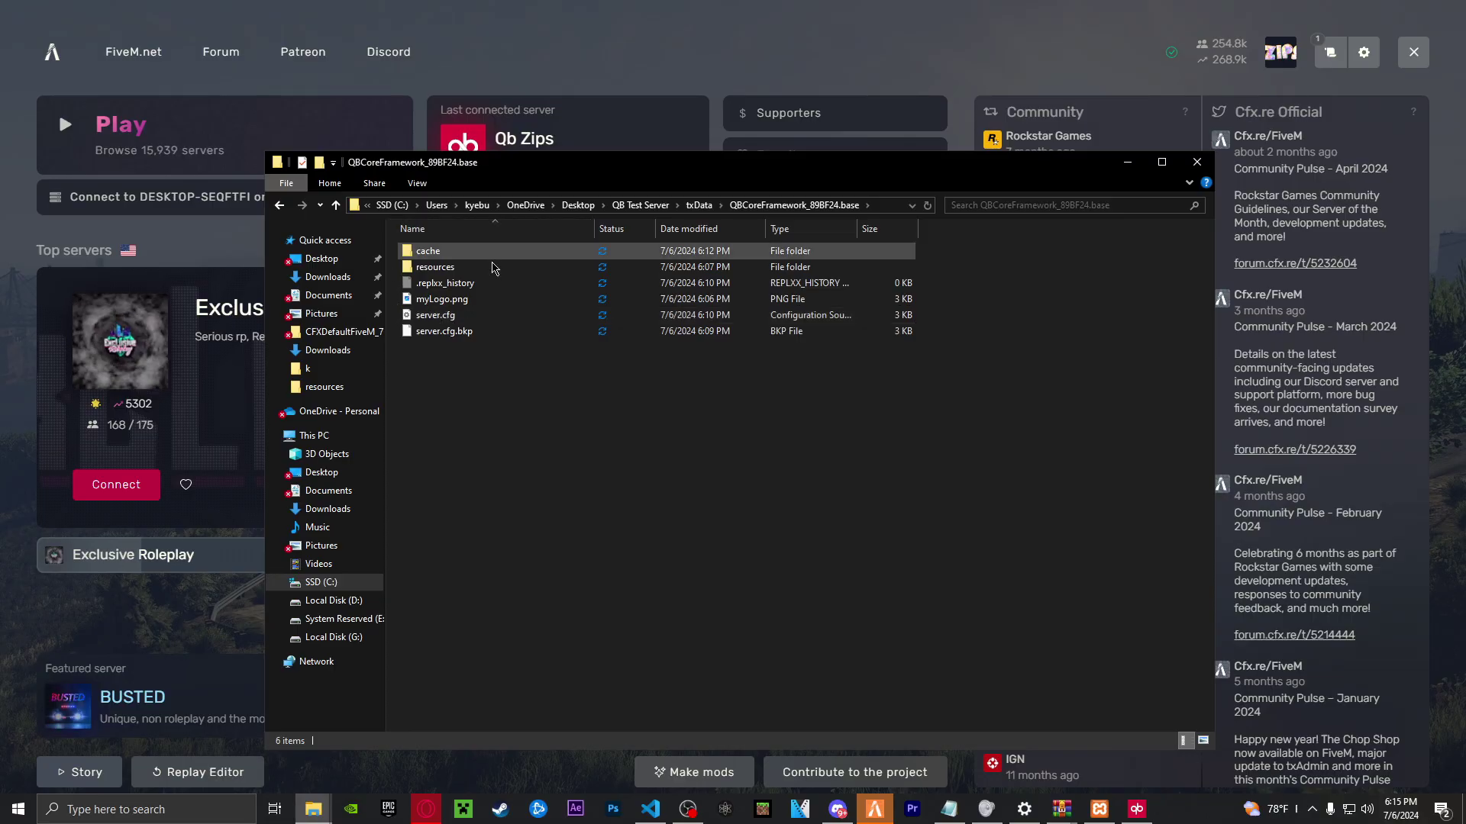
pyautogui.doubleClick(434, 267)
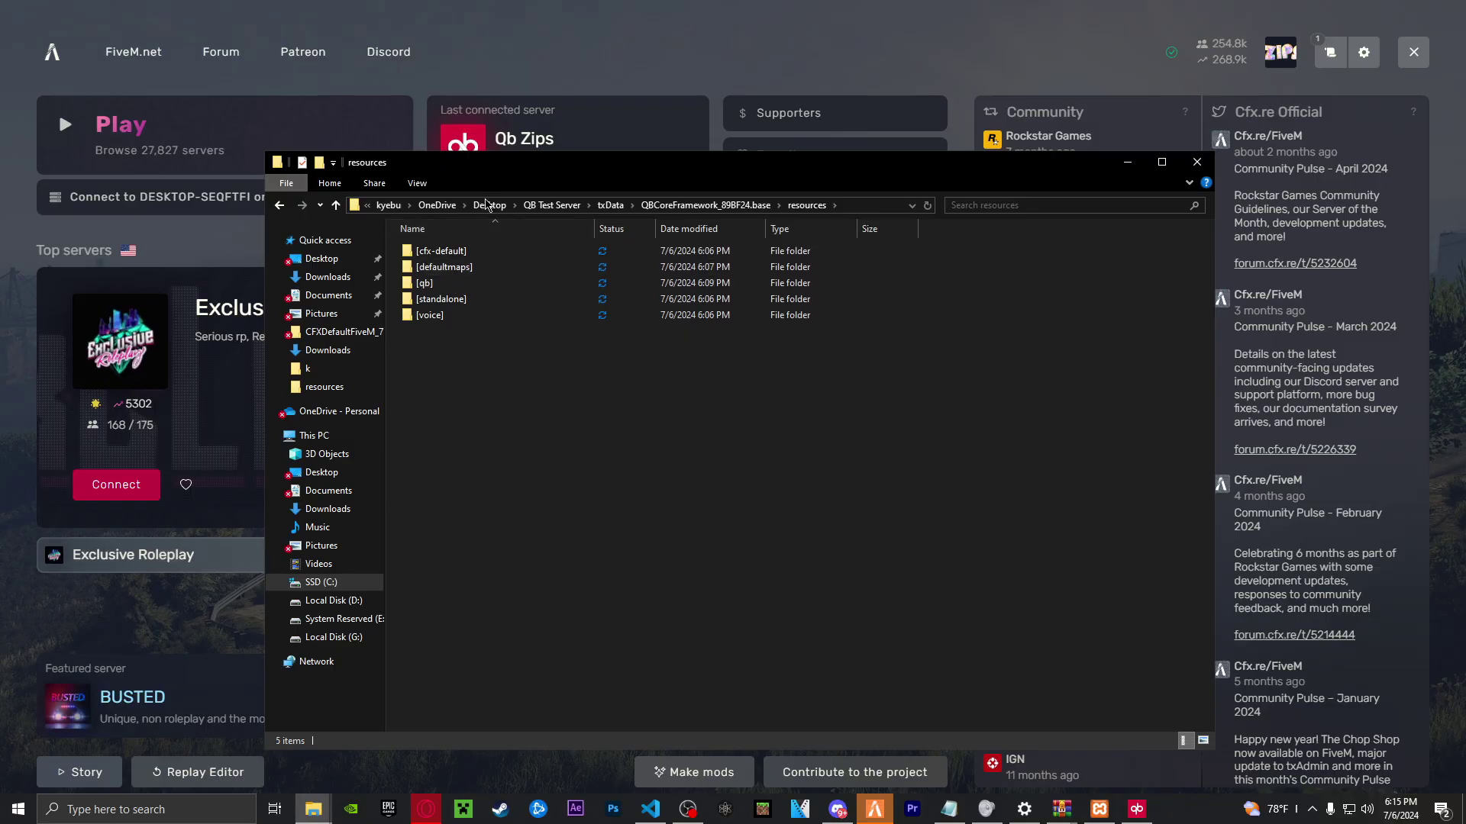
# Browse the [qb], [standalone], [defaultmaps] and [cfx-default] resource folders, then return to QB Test Server
pyautogui.doubleClick(432, 284)
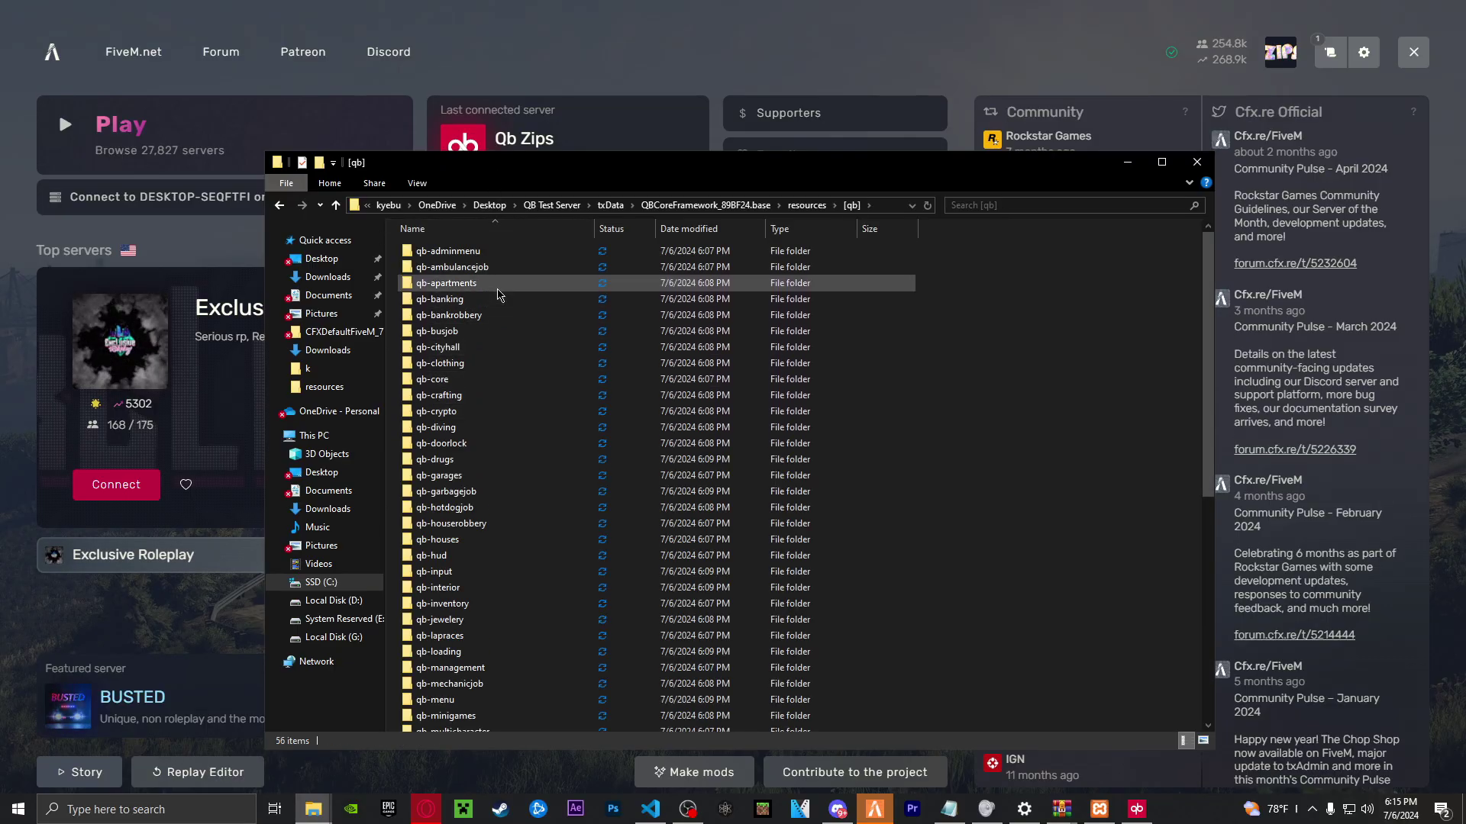
pyautogui.scroll(-5, 497, 320)
pyautogui.scroll(-3, 497, 320)
pyautogui.click(278, 205)
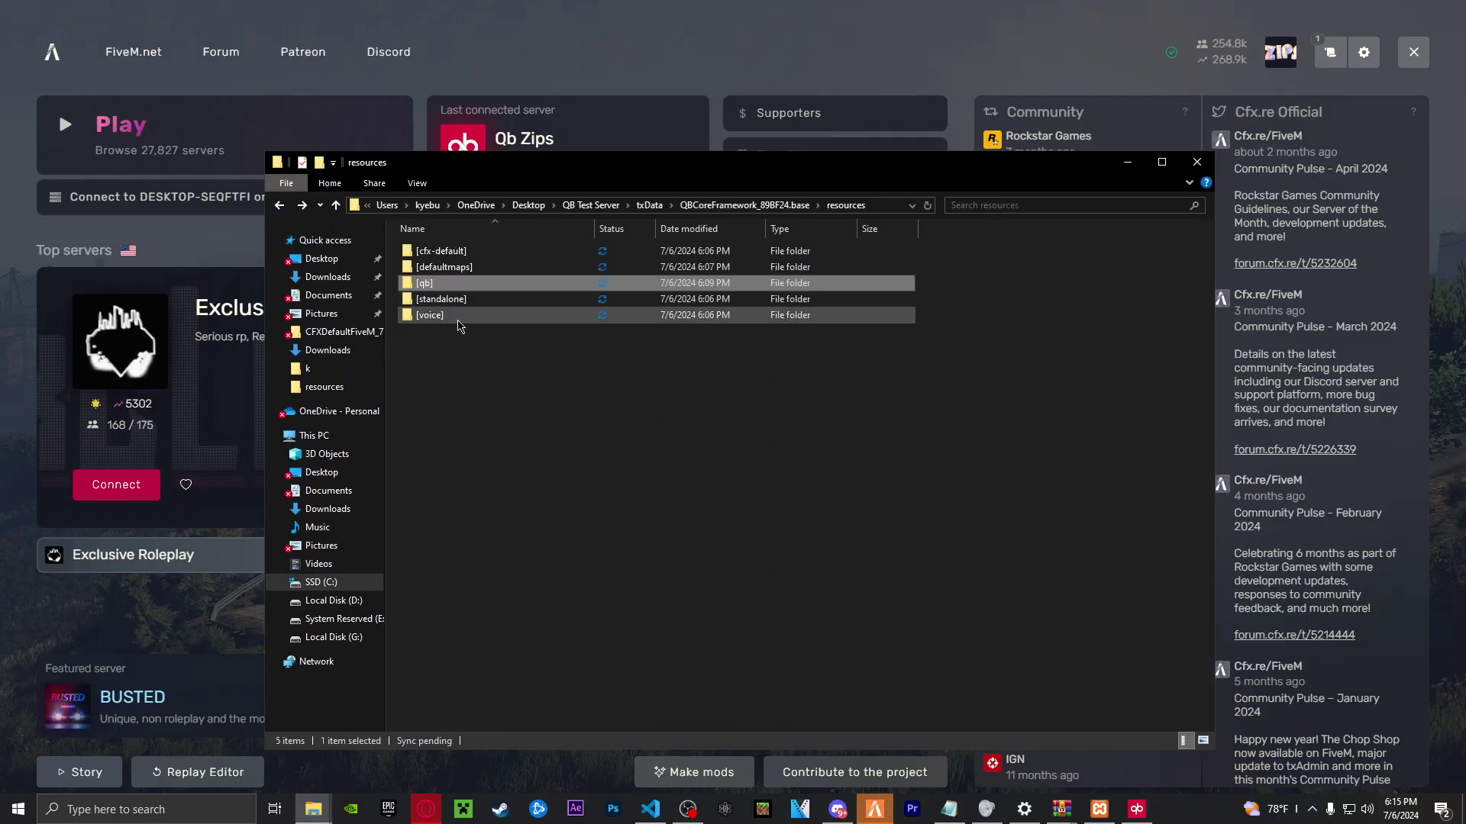
pyautogui.doubleClick(458, 299)
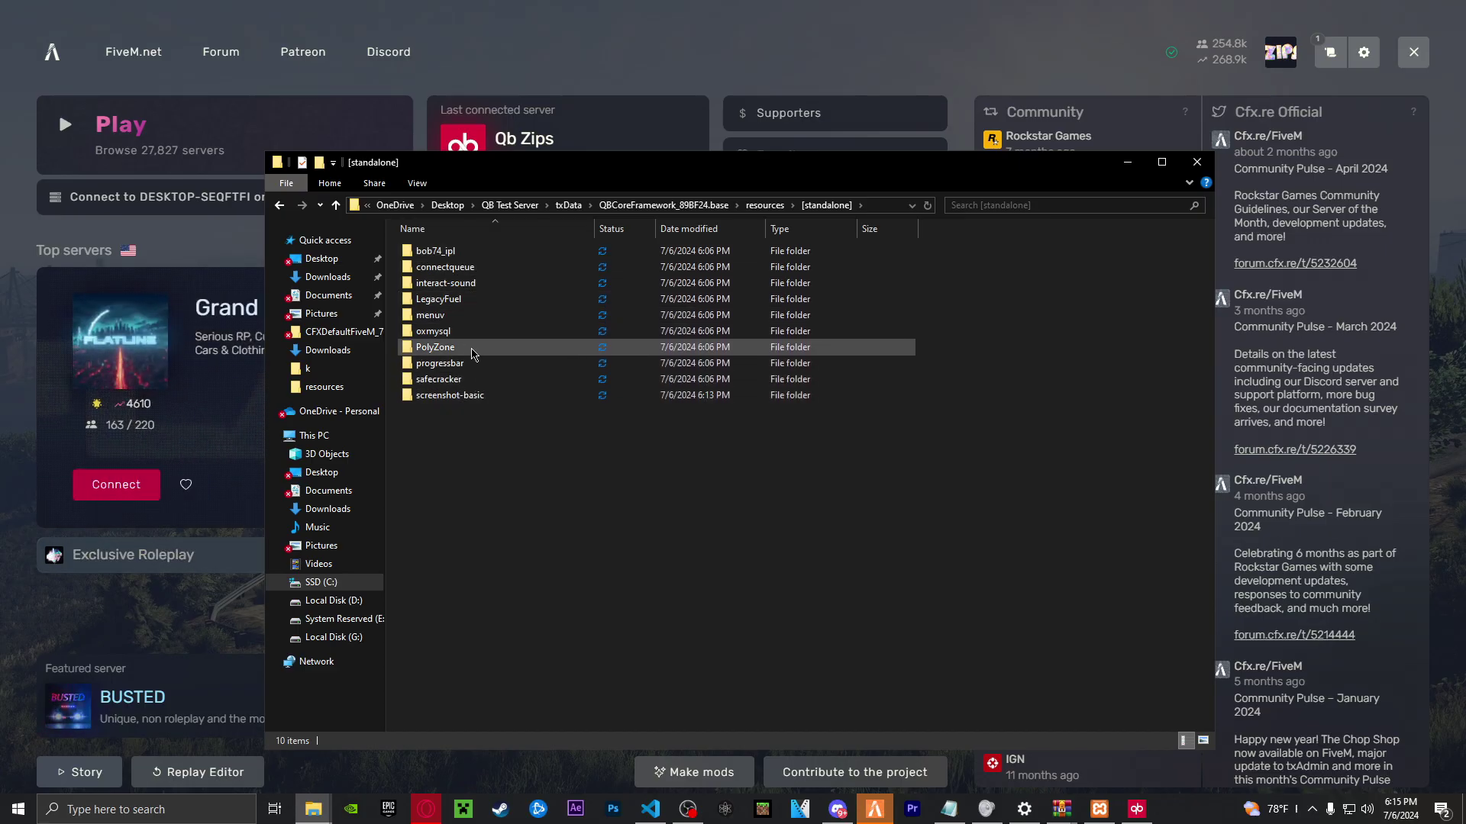
pyautogui.click(280, 207)
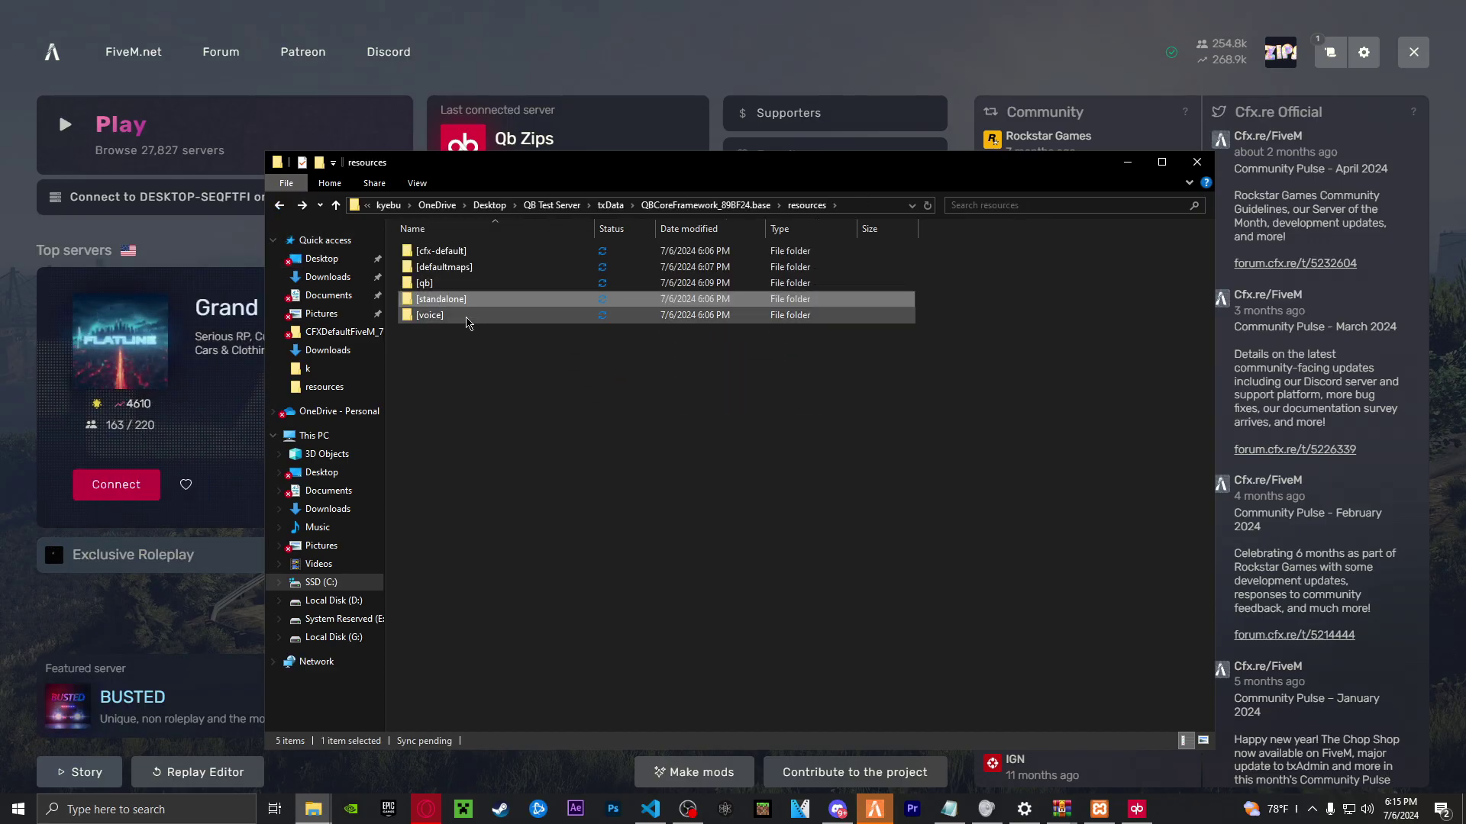
pyautogui.click(482, 269)
pyautogui.doubleClick(481, 269)
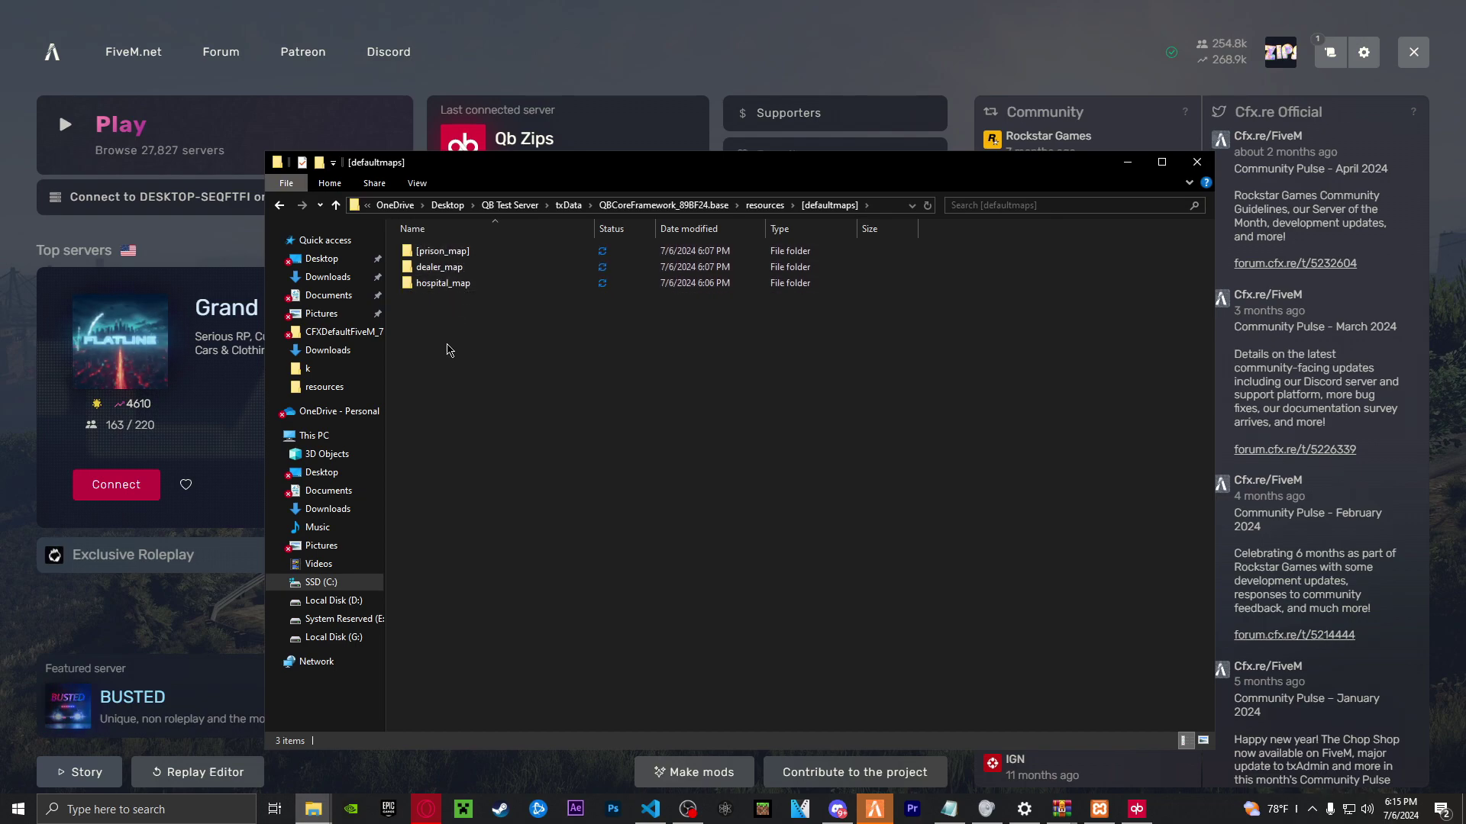
pyautogui.click(281, 209)
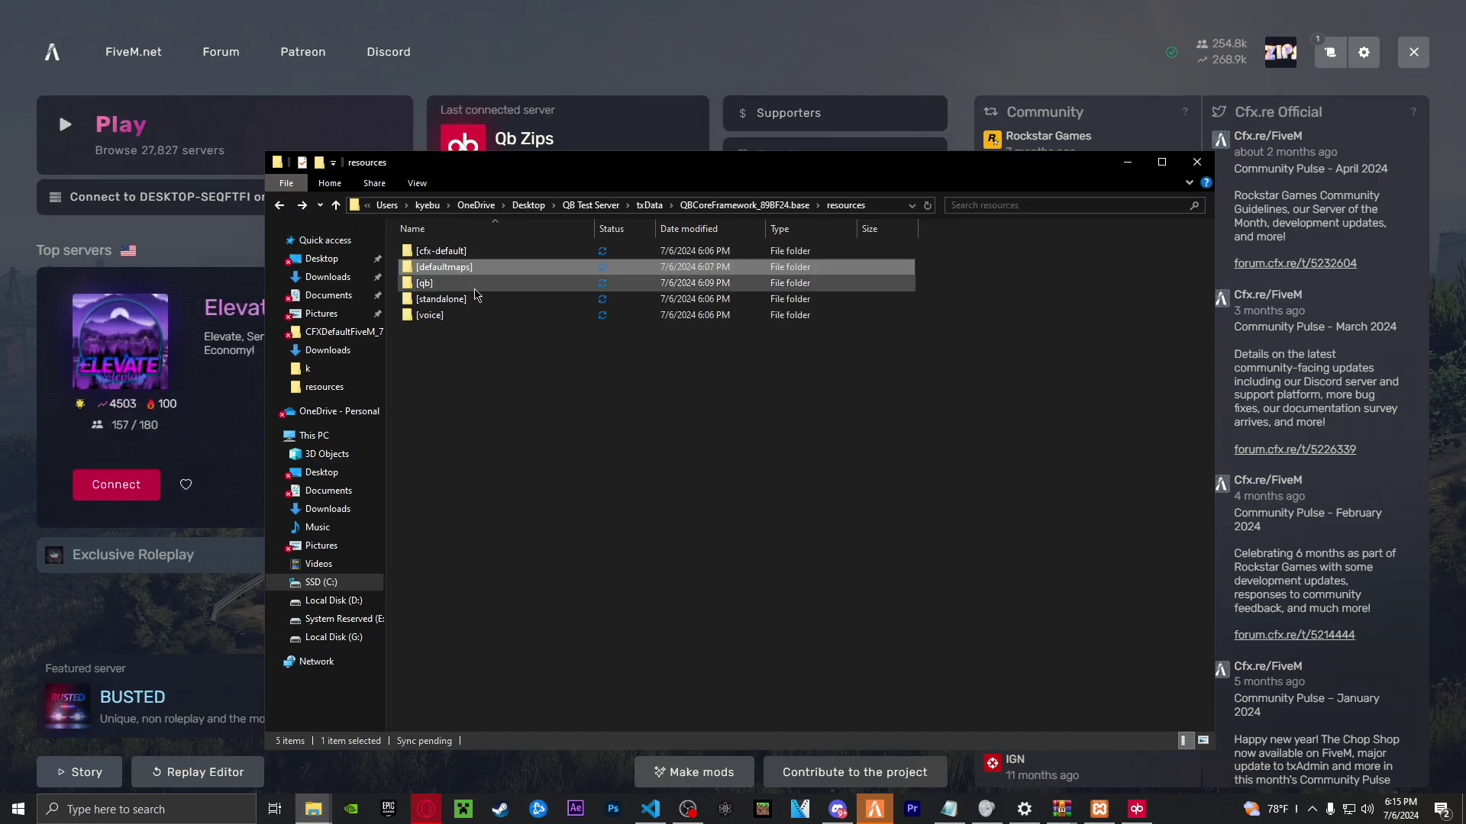
pyautogui.doubleClick(442, 251)
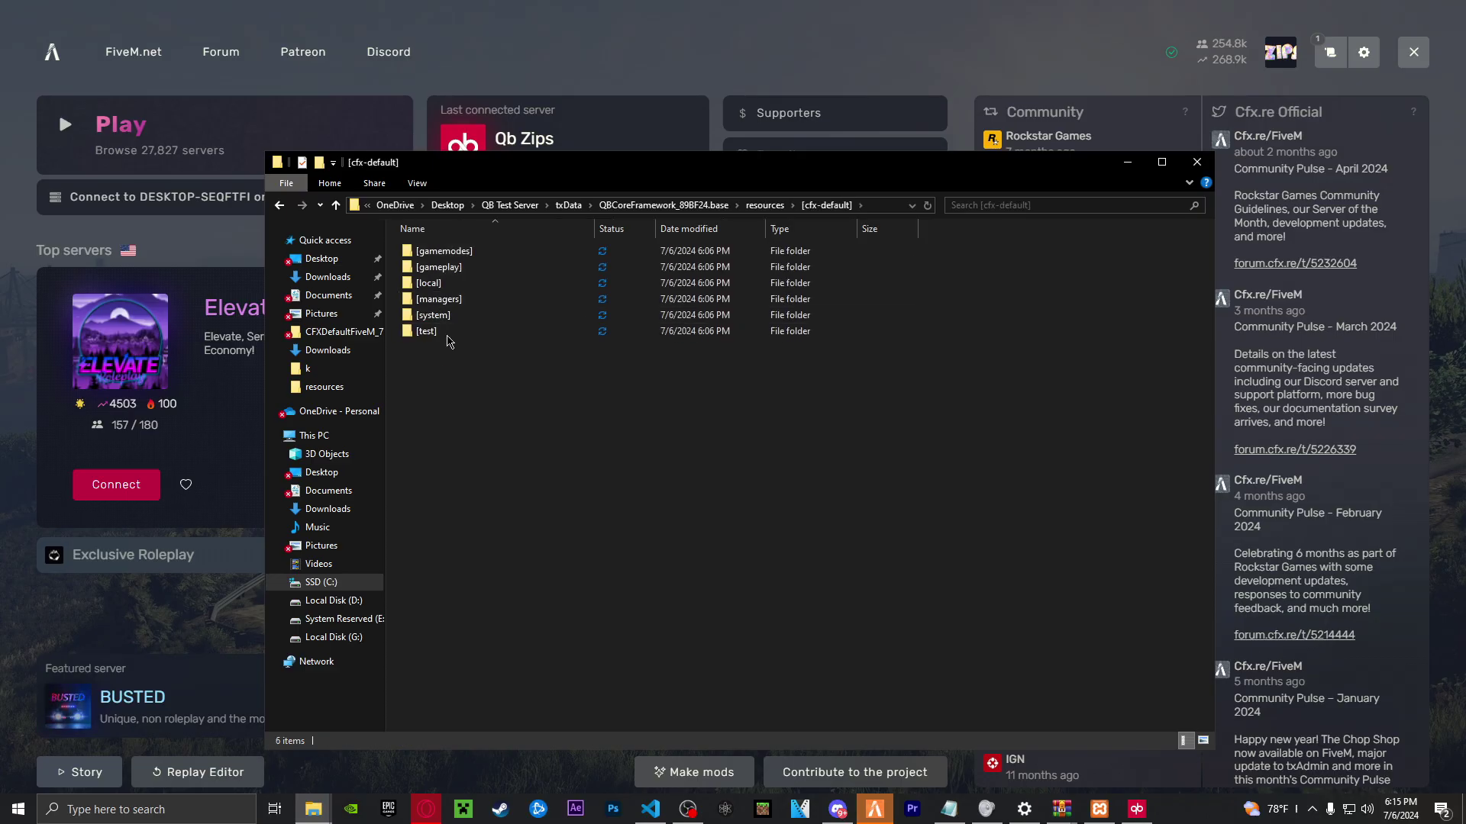
pyautogui.click(281, 208)
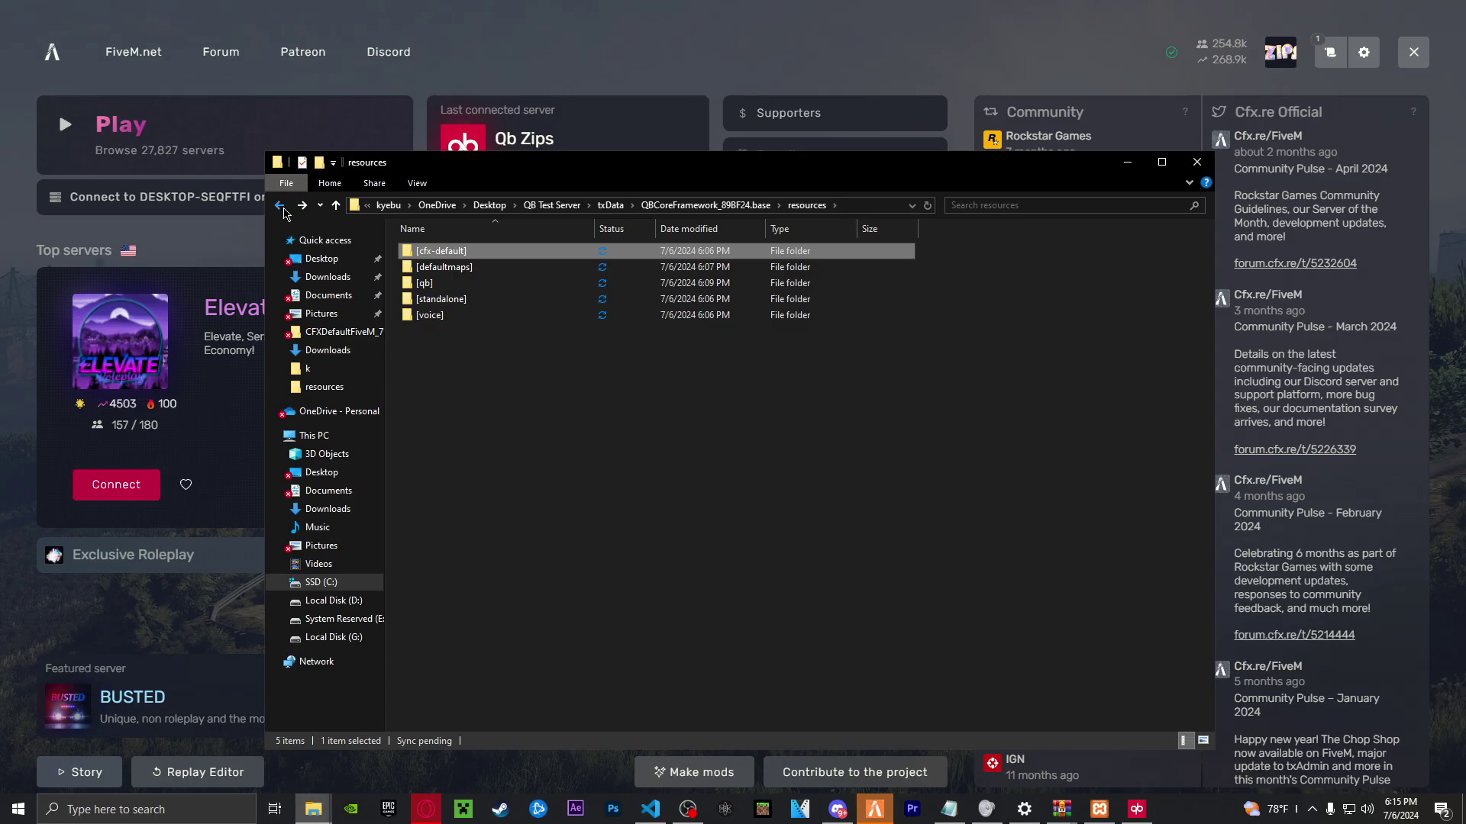
pyautogui.click(281, 208)
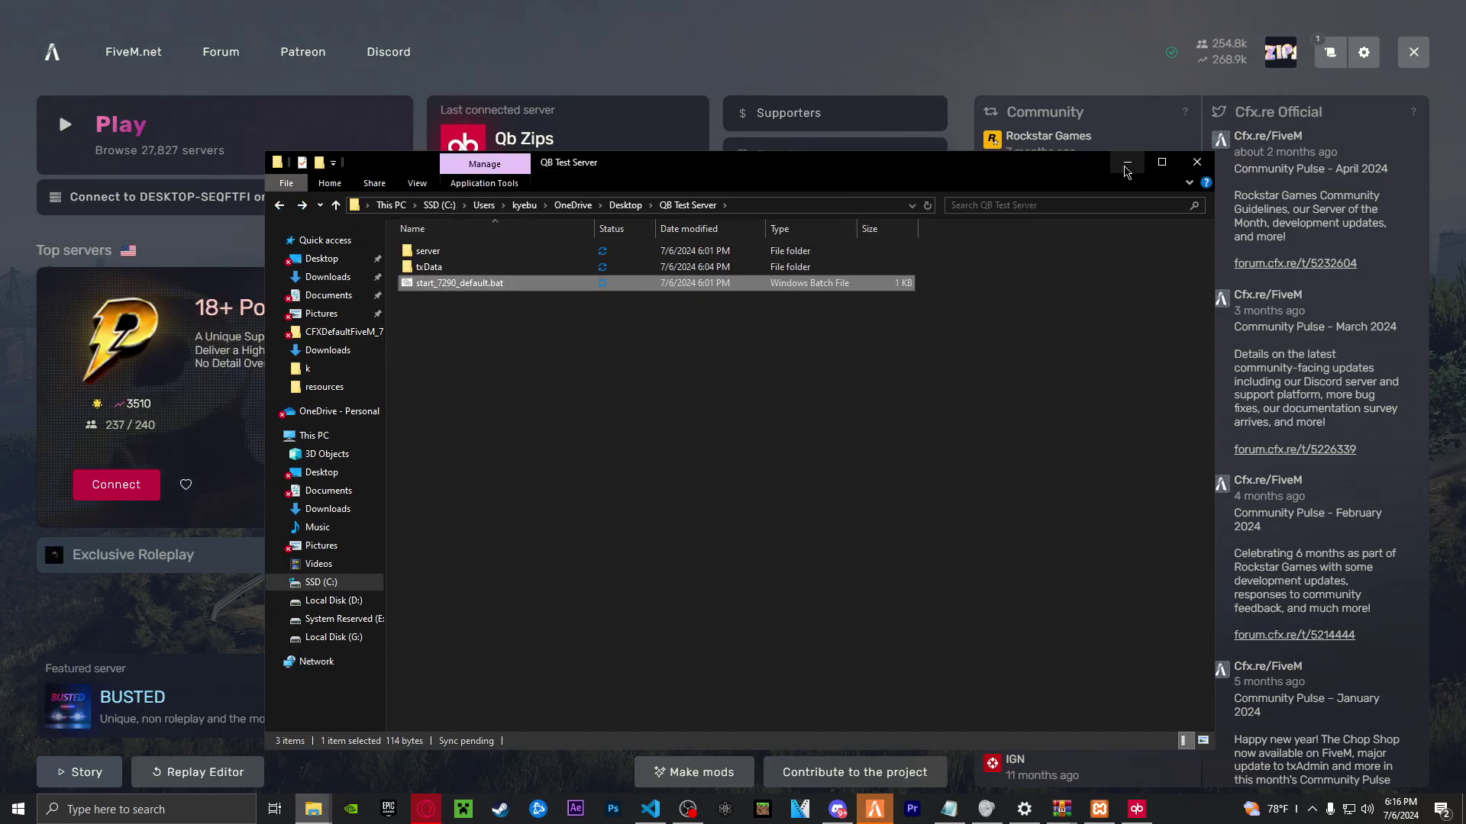
# Minimize the folder window and connect to the Qb Zips server from FiveM's home screen
pyautogui.click(1122, 162)
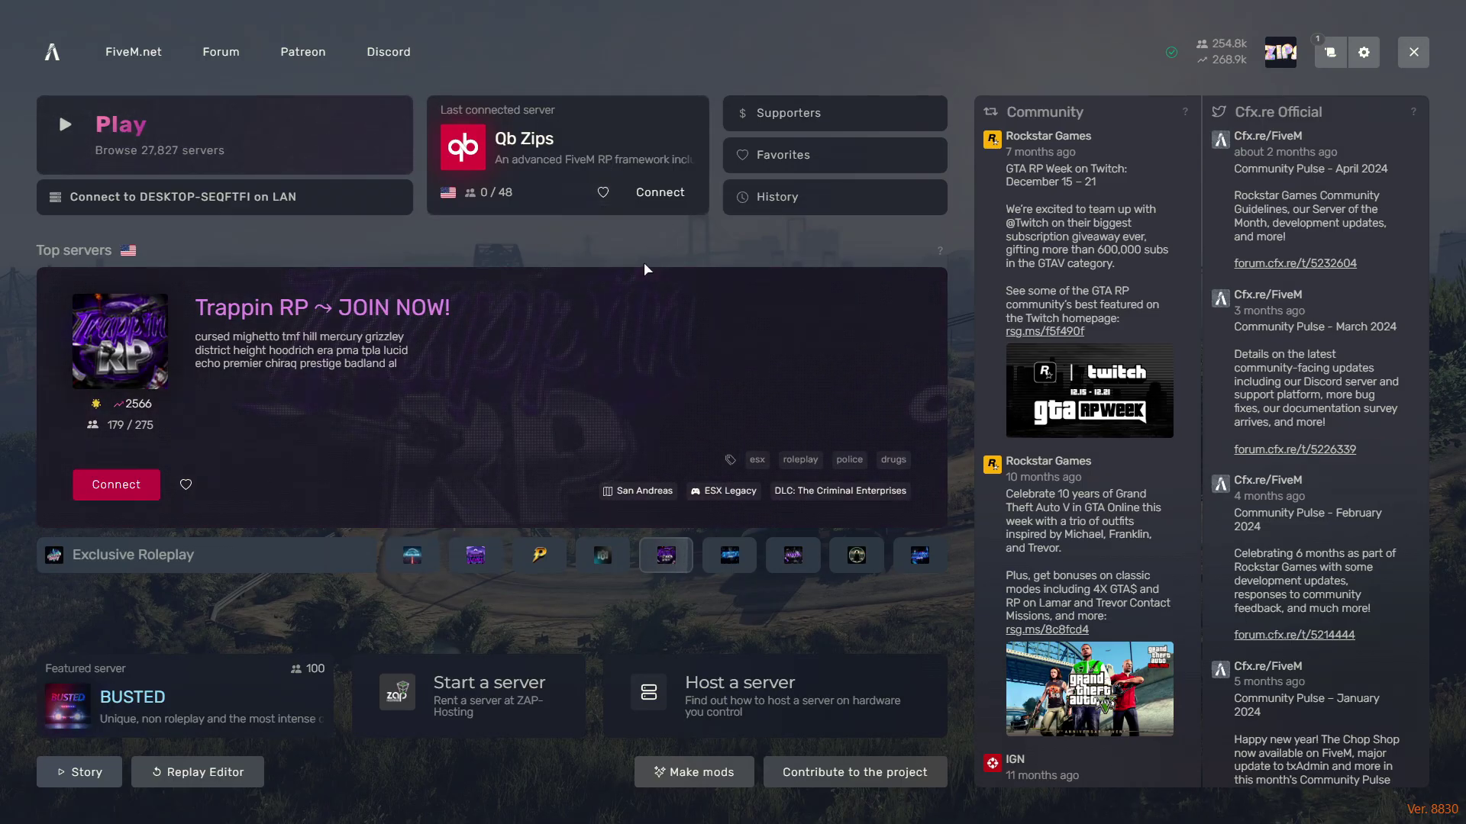
pyautogui.click(653, 194)
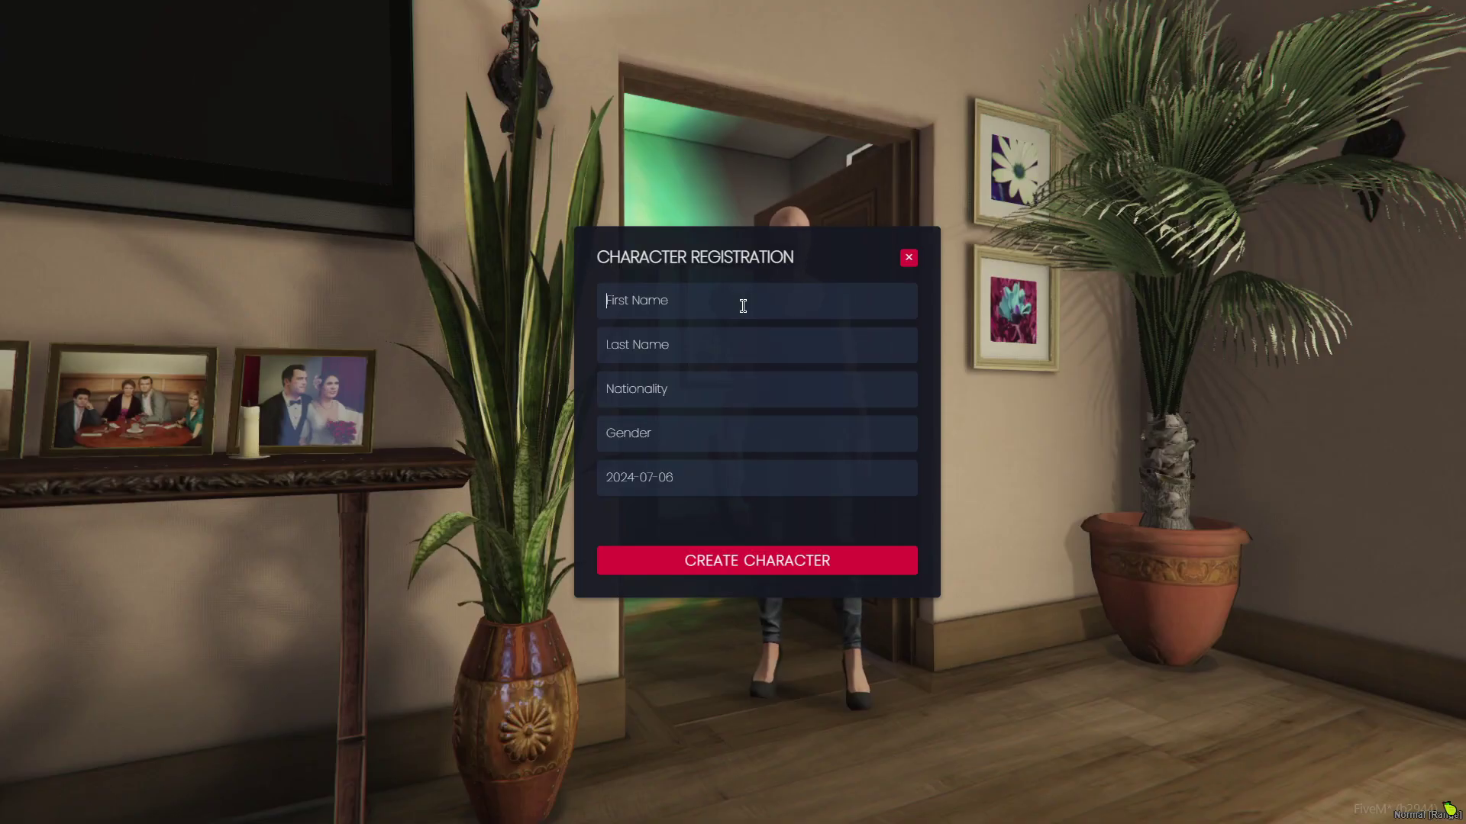
# Enter the character's first and last names, and choose Barbados nationality and Male gender
pyautogui.write('Zips')
pyautogui.press('Tab')
pyautogui.write('F')
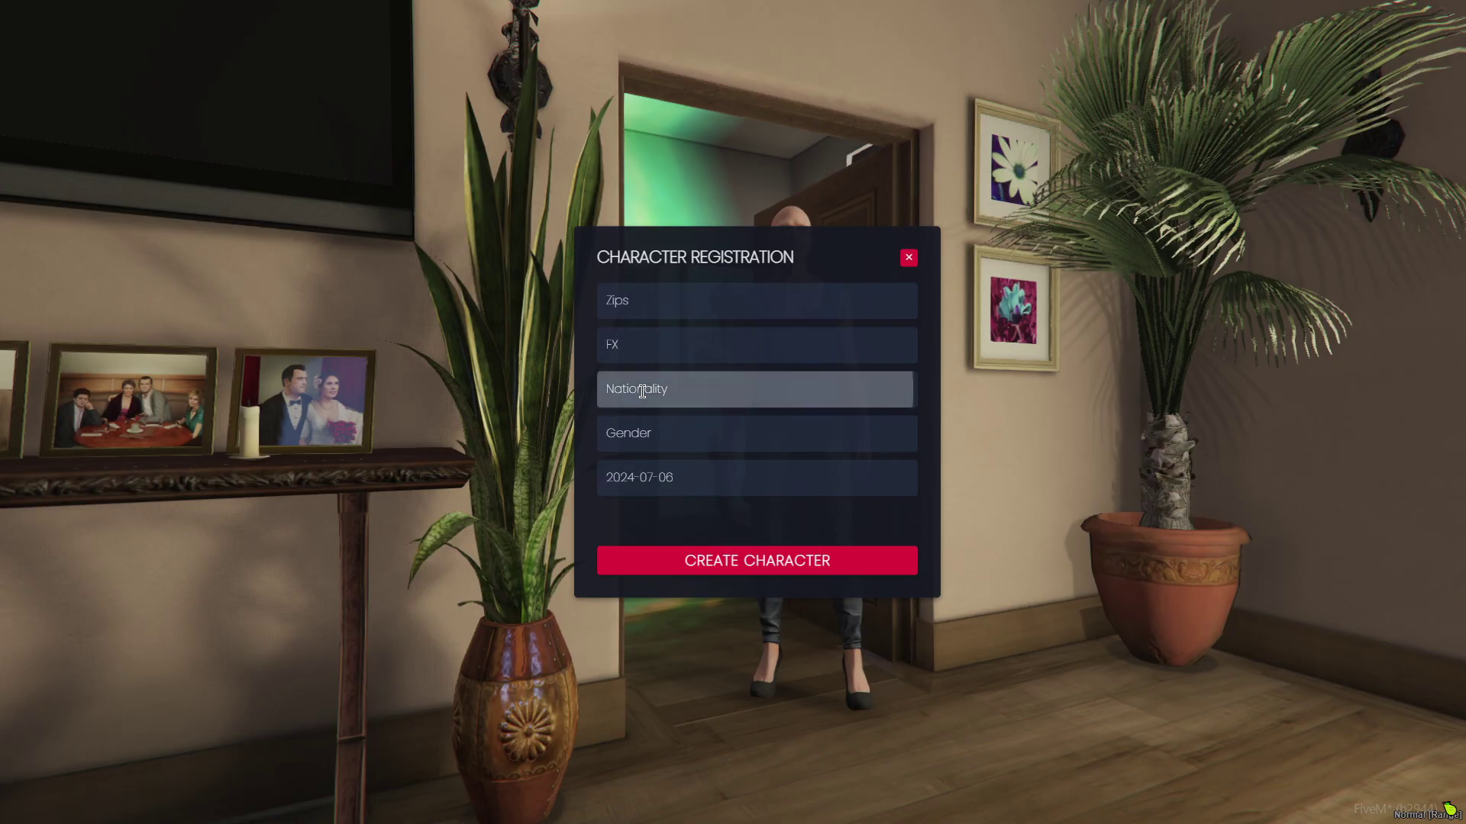
pyautogui.click(646, 401)
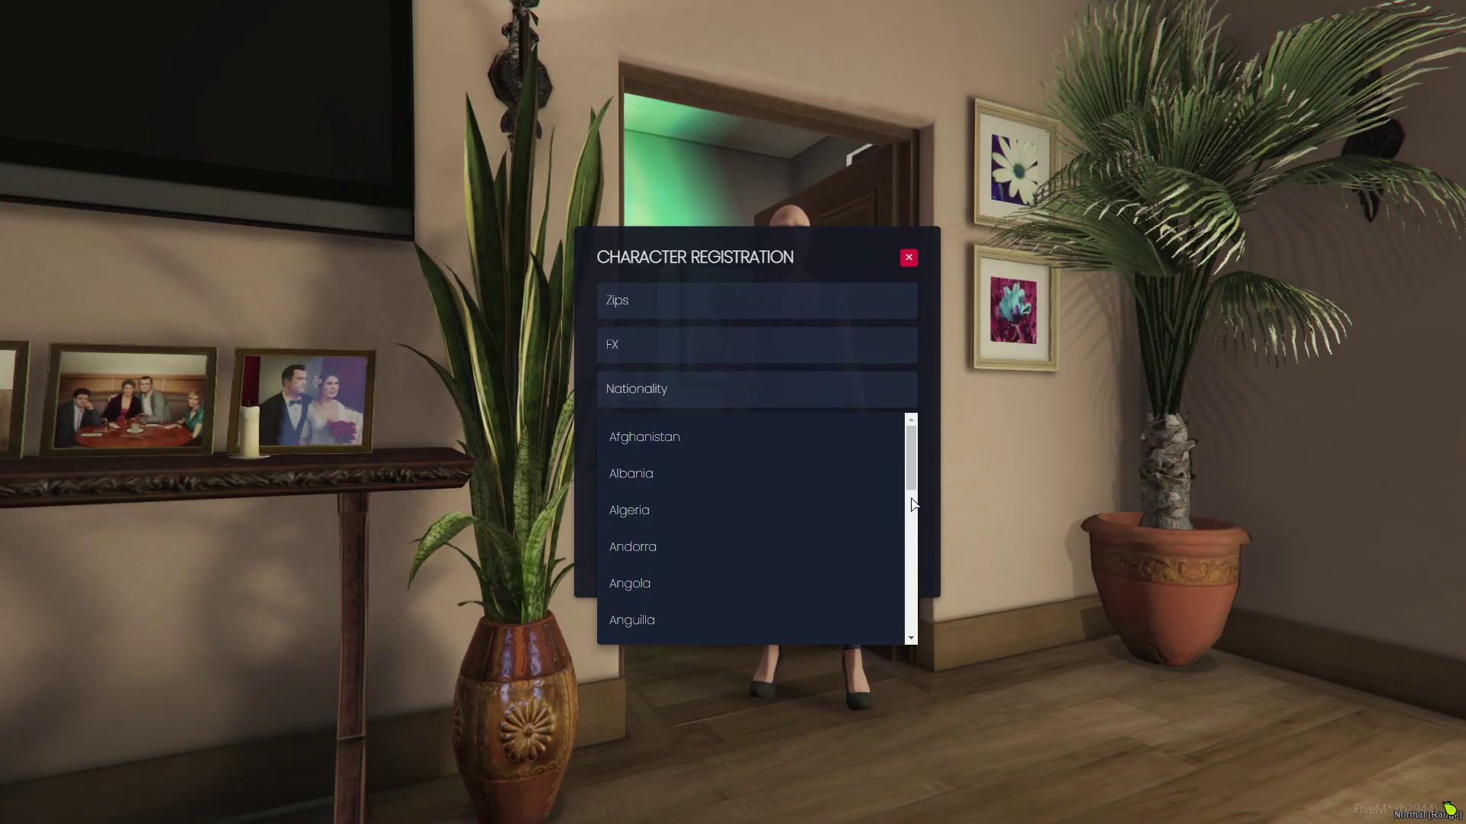
pyautogui.scroll(-7, 850, 533)
pyautogui.click(855, 530)
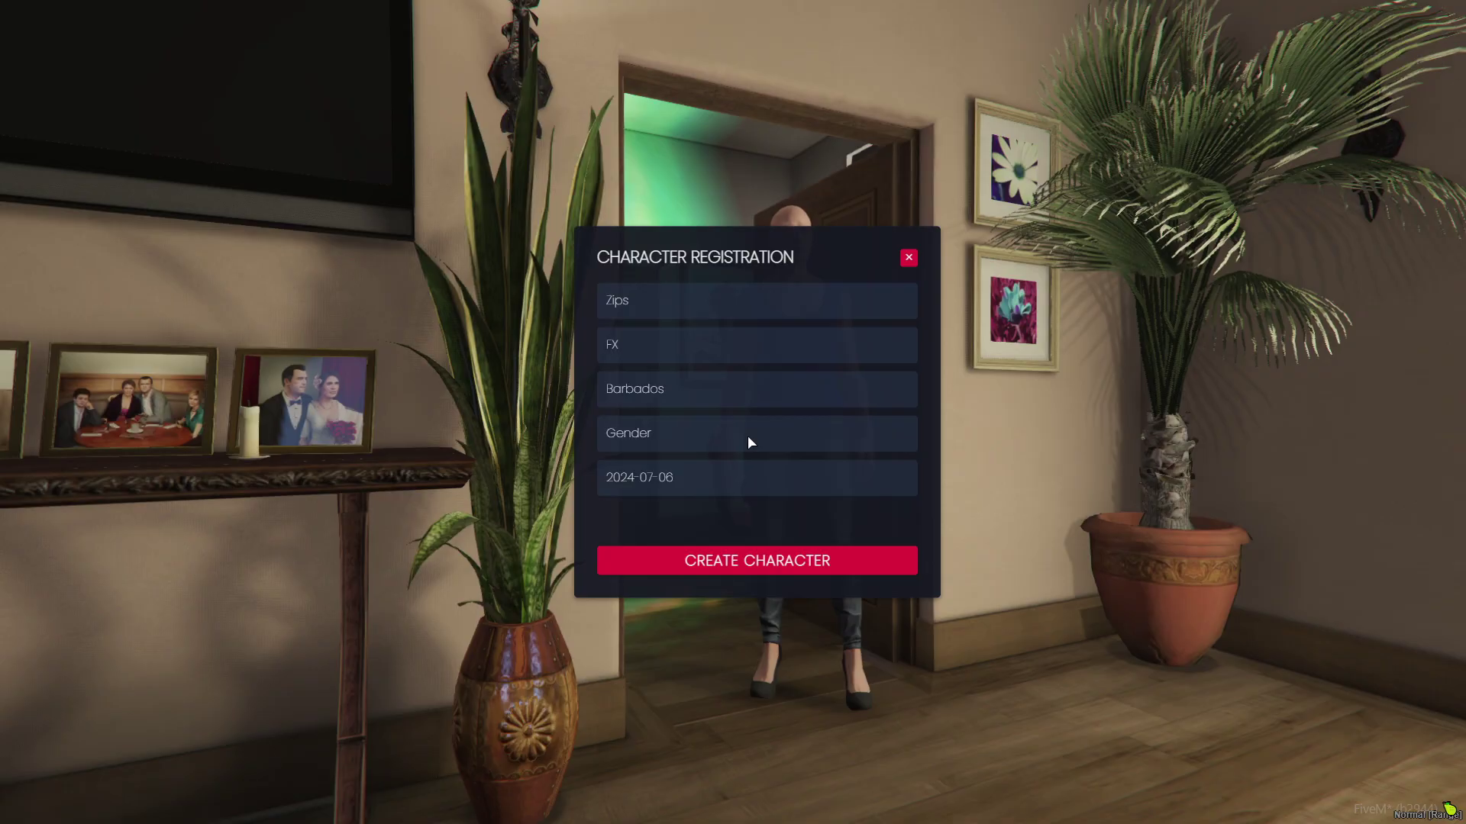
pyautogui.click(666, 439)
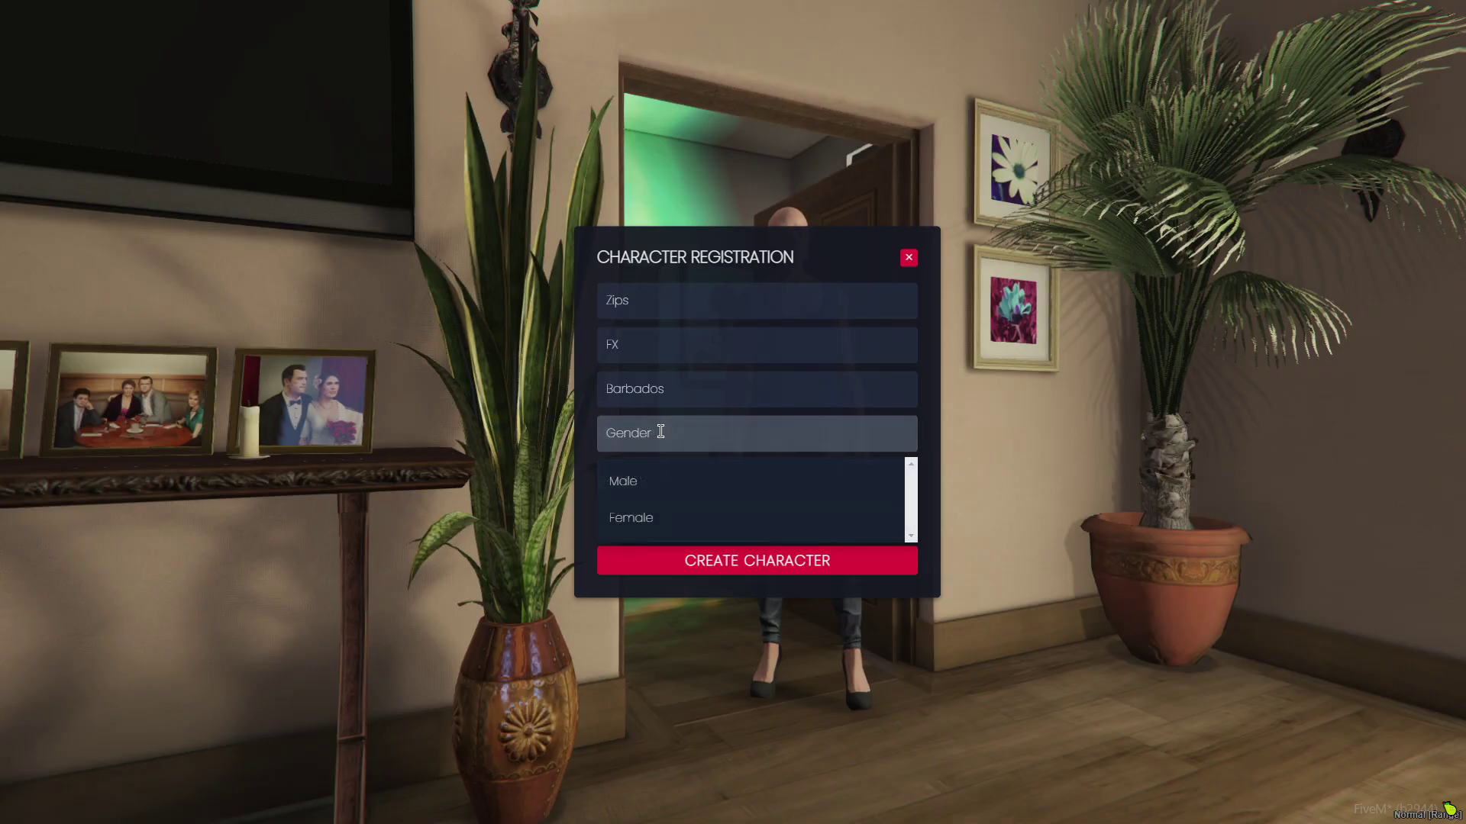
pyautogui.click(661, 485)
# Set the birth date to 2024-07-06 and submit the character registration
pyautogui.click(693, 482)
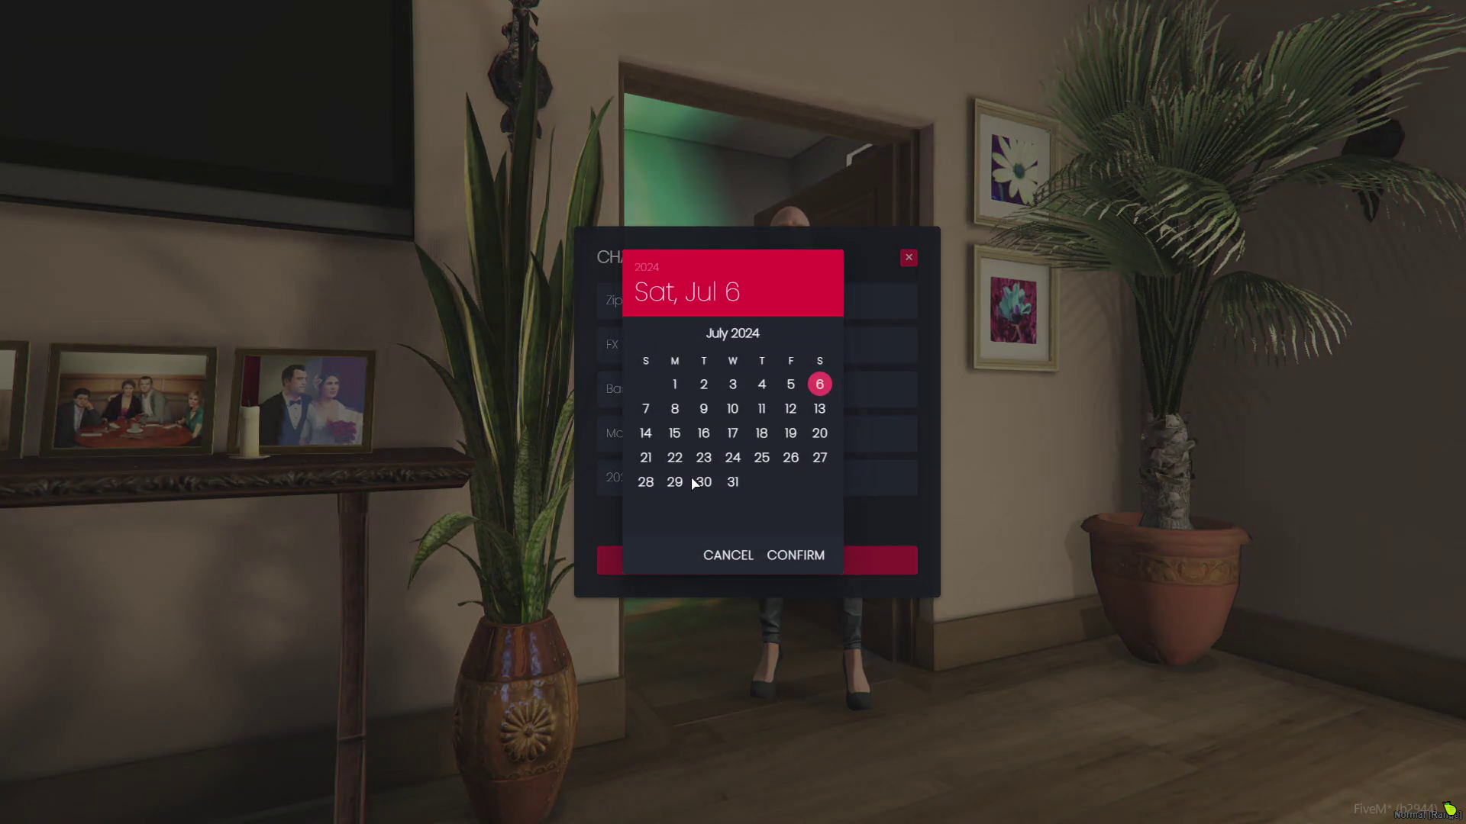
pyautogui.click(732, 336)
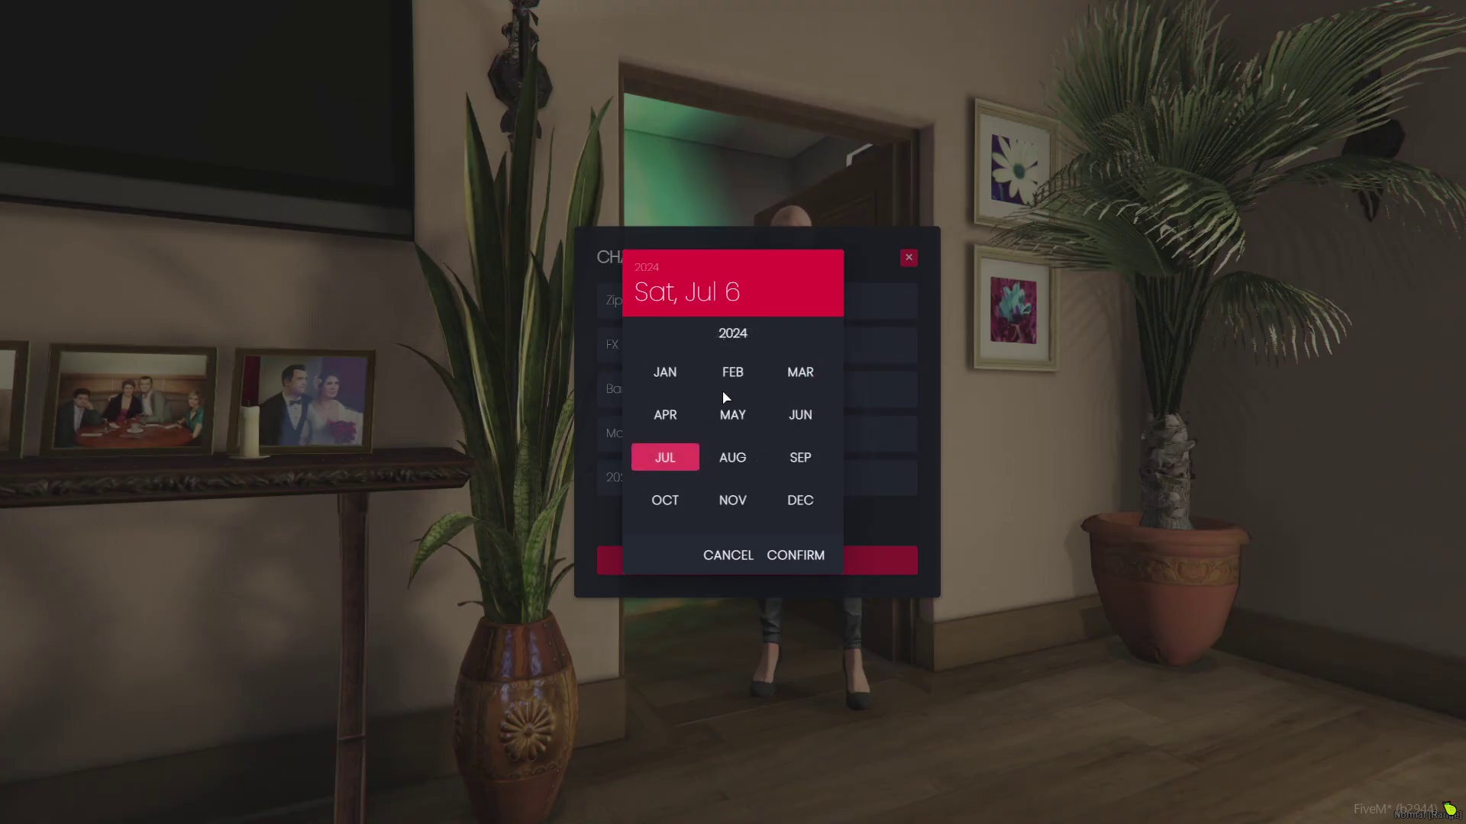
pyautogui.click(732, 335)
pyautogui.scroll(-12, 733, 489)
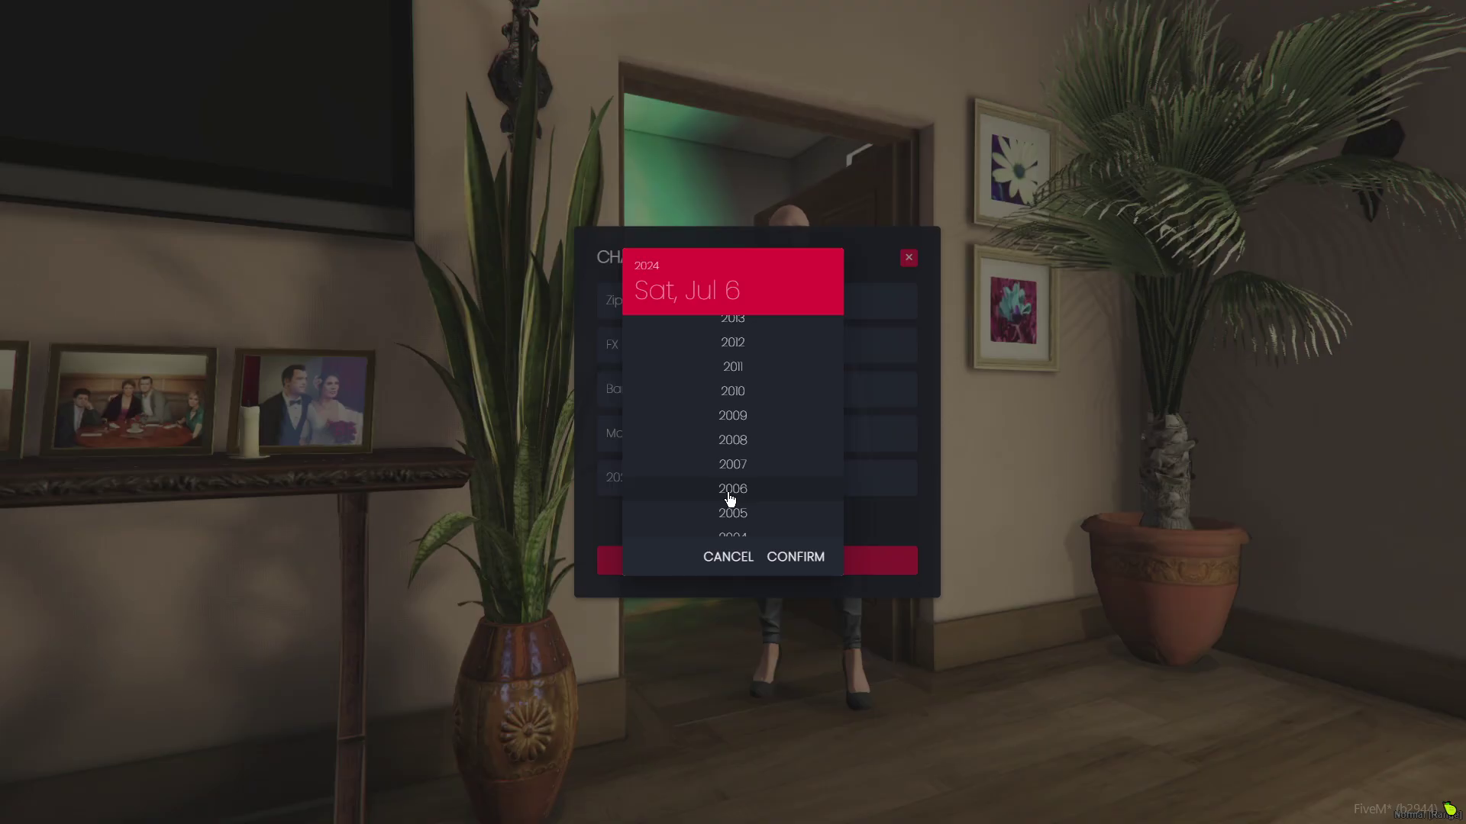
pyautogui.click(735, 507)
pyautogui.click(778, 557)
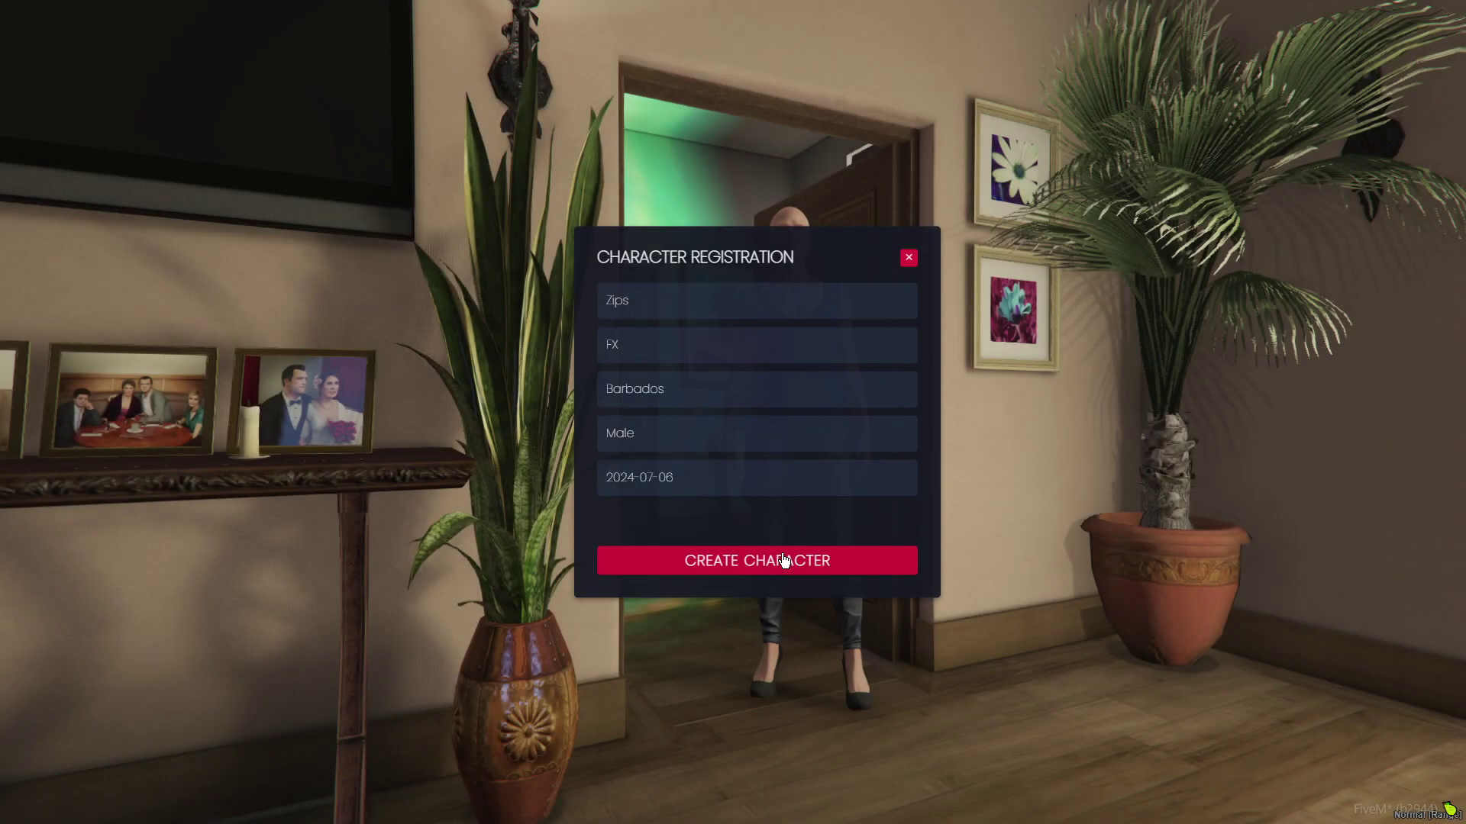
pyautogui.click(727, 565)
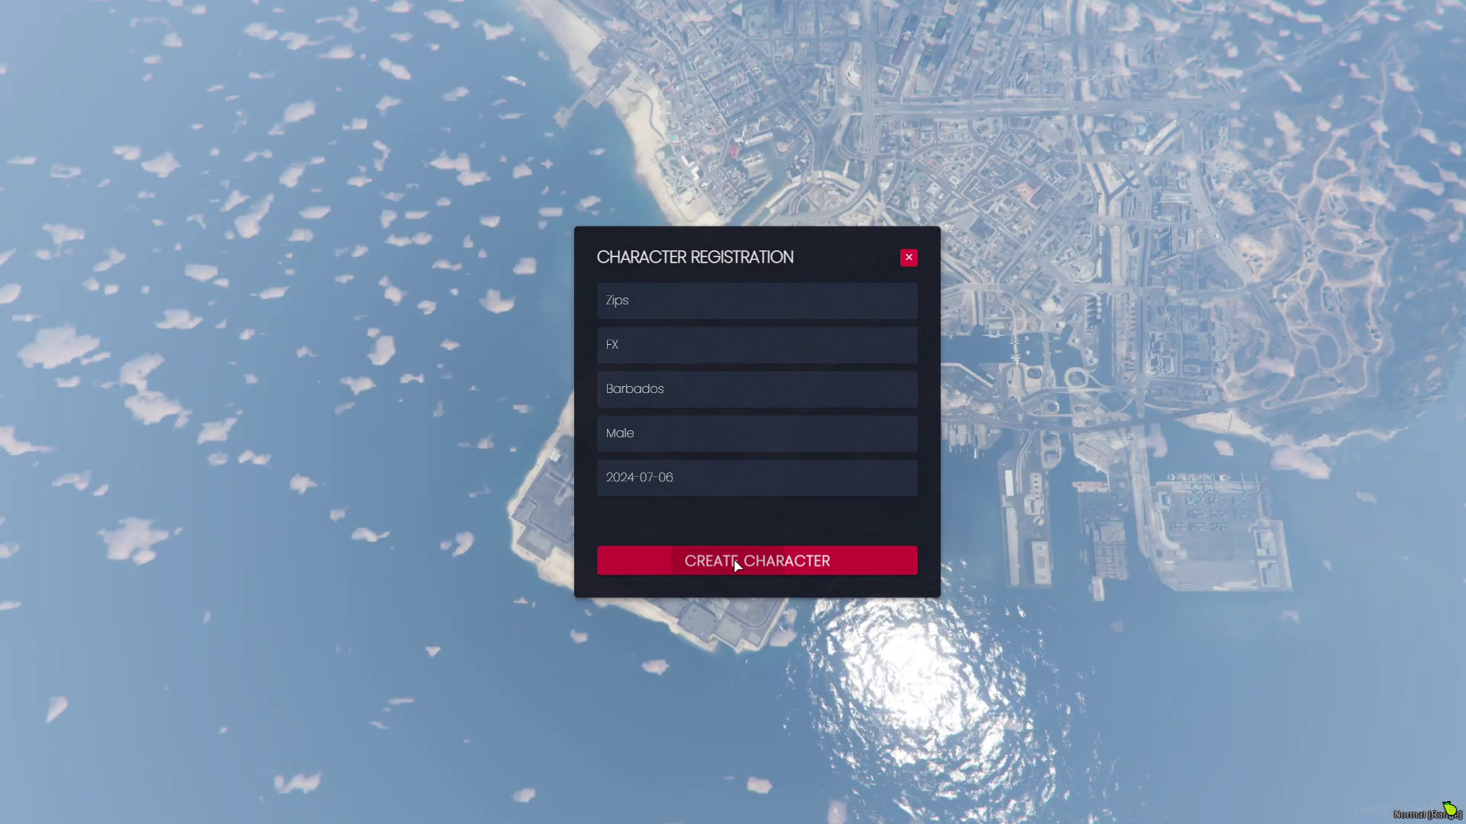
# Finish the character, start at Morningwood Blvd, and cycle through two player models
pyautogui.click(797, 569)
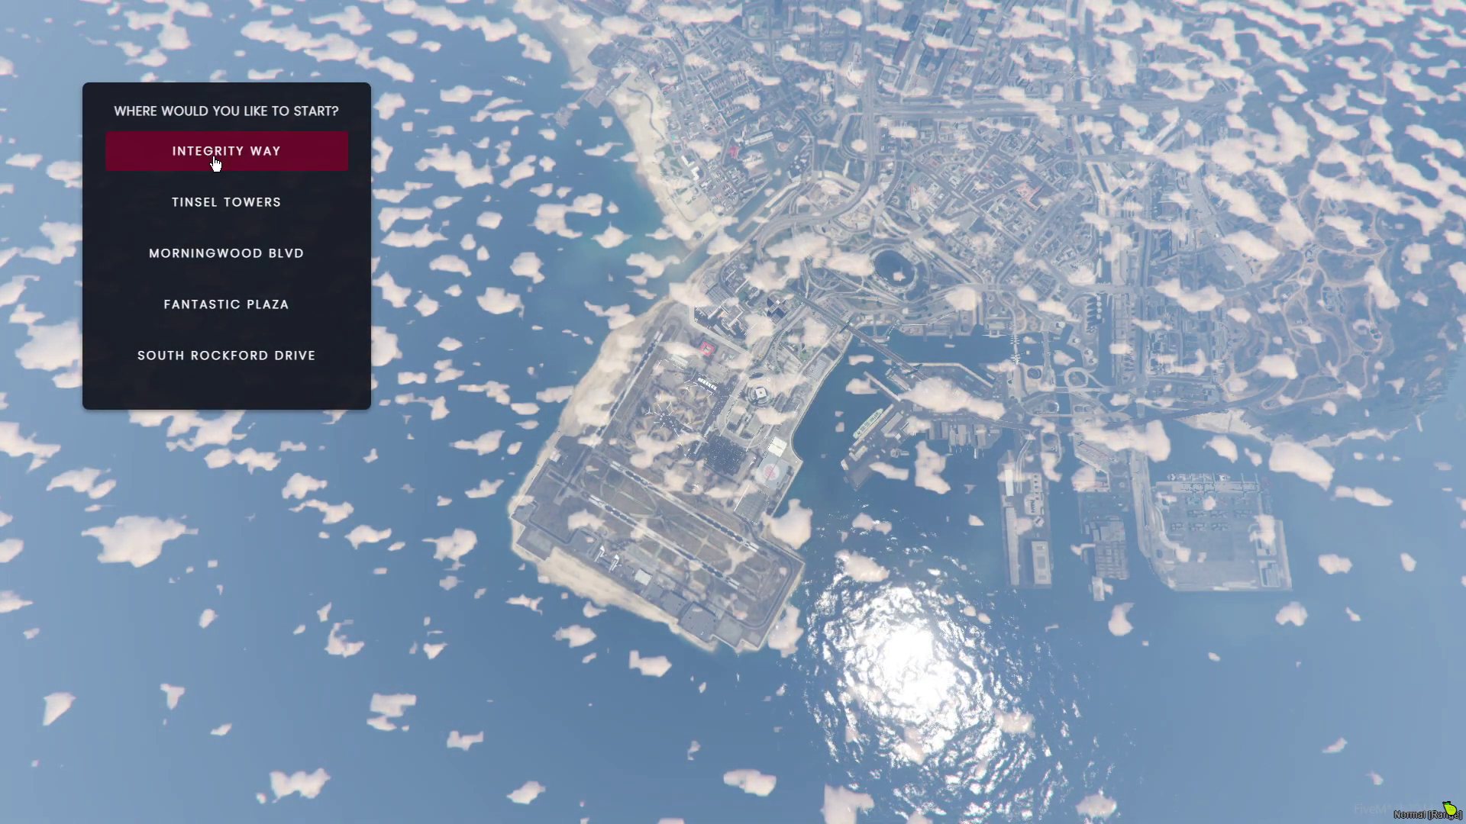
pyautogui.click(237, 271)
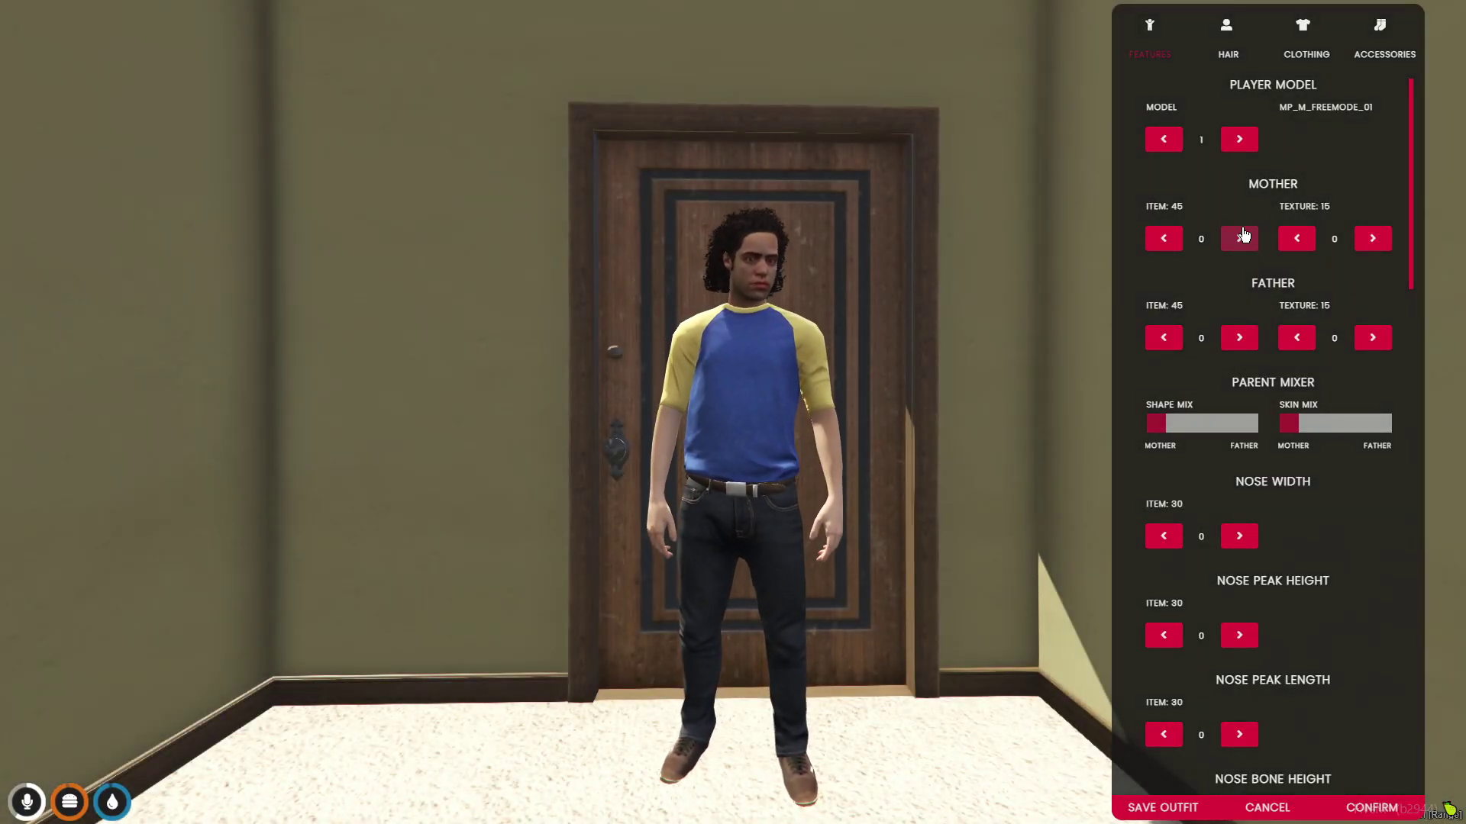
pyautogui.click(1241, 143)
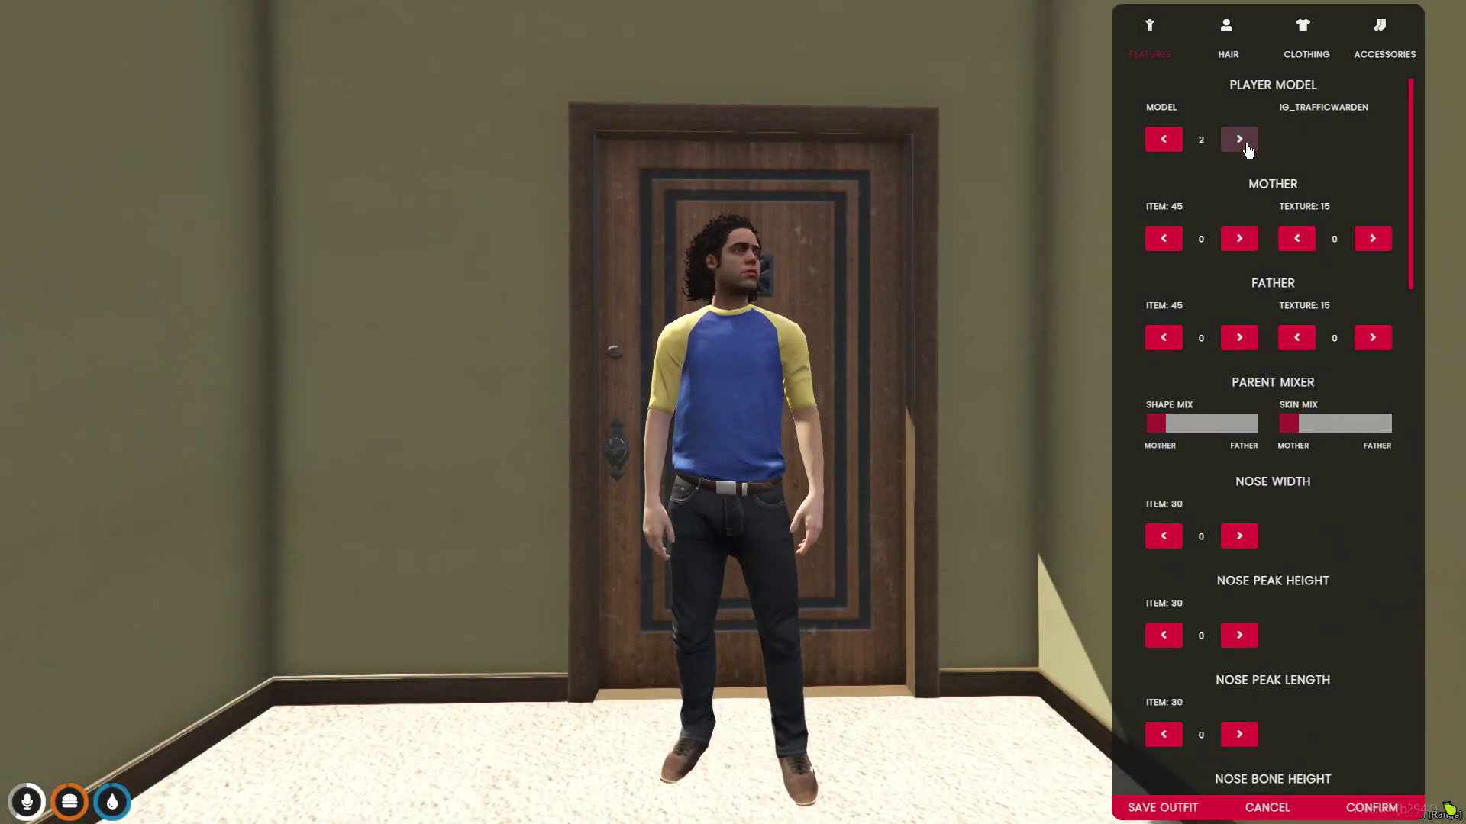
pyautogui.click(1241, 143)
# Revert to the default freemode model, walk to the front door and leave the apartment
pyautogui.click(1162, 139)
pyautogui.click(1162, 139)
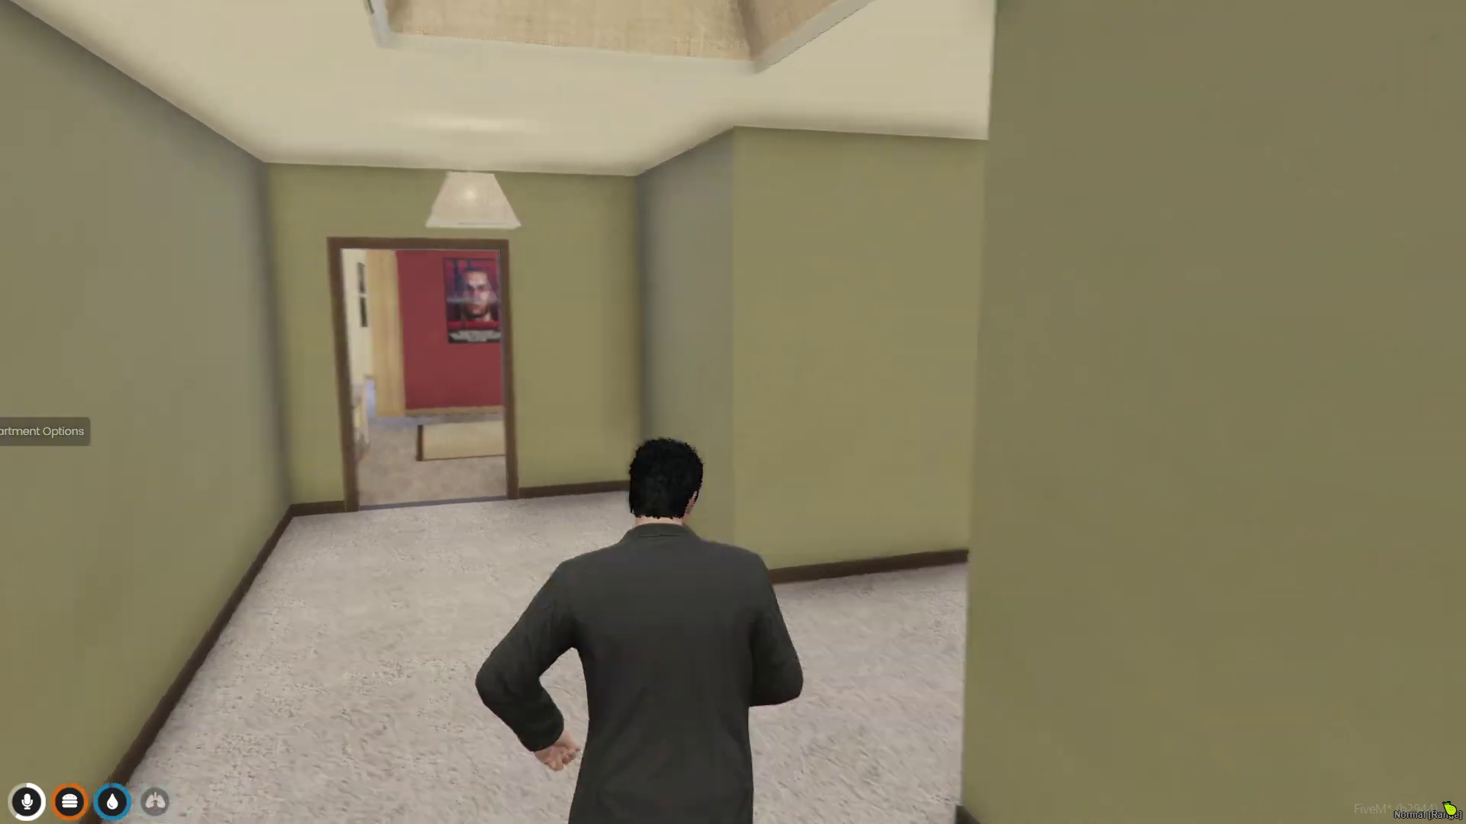
pyautogui.press('w')
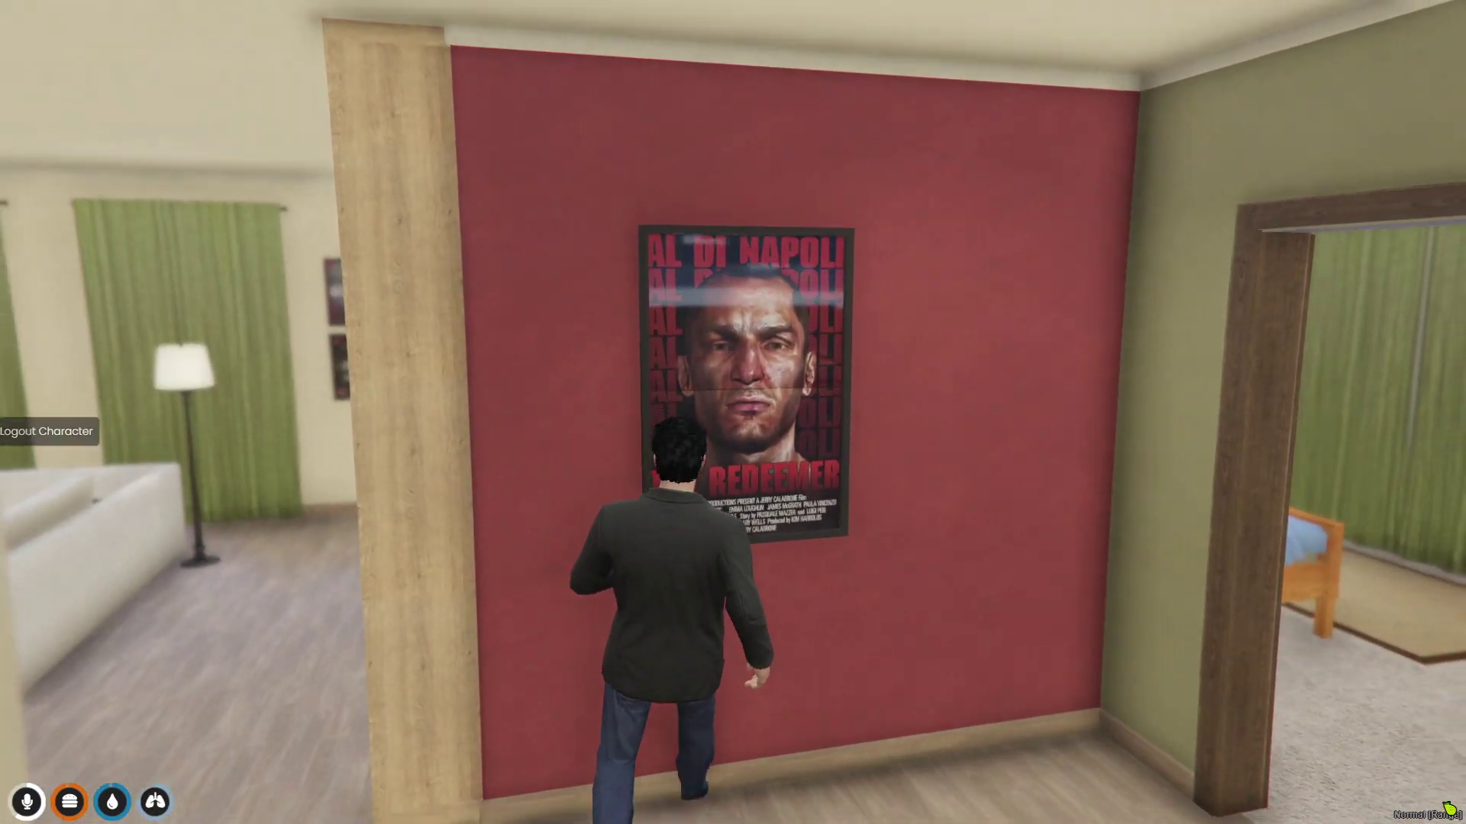
pyautogui.press('w')
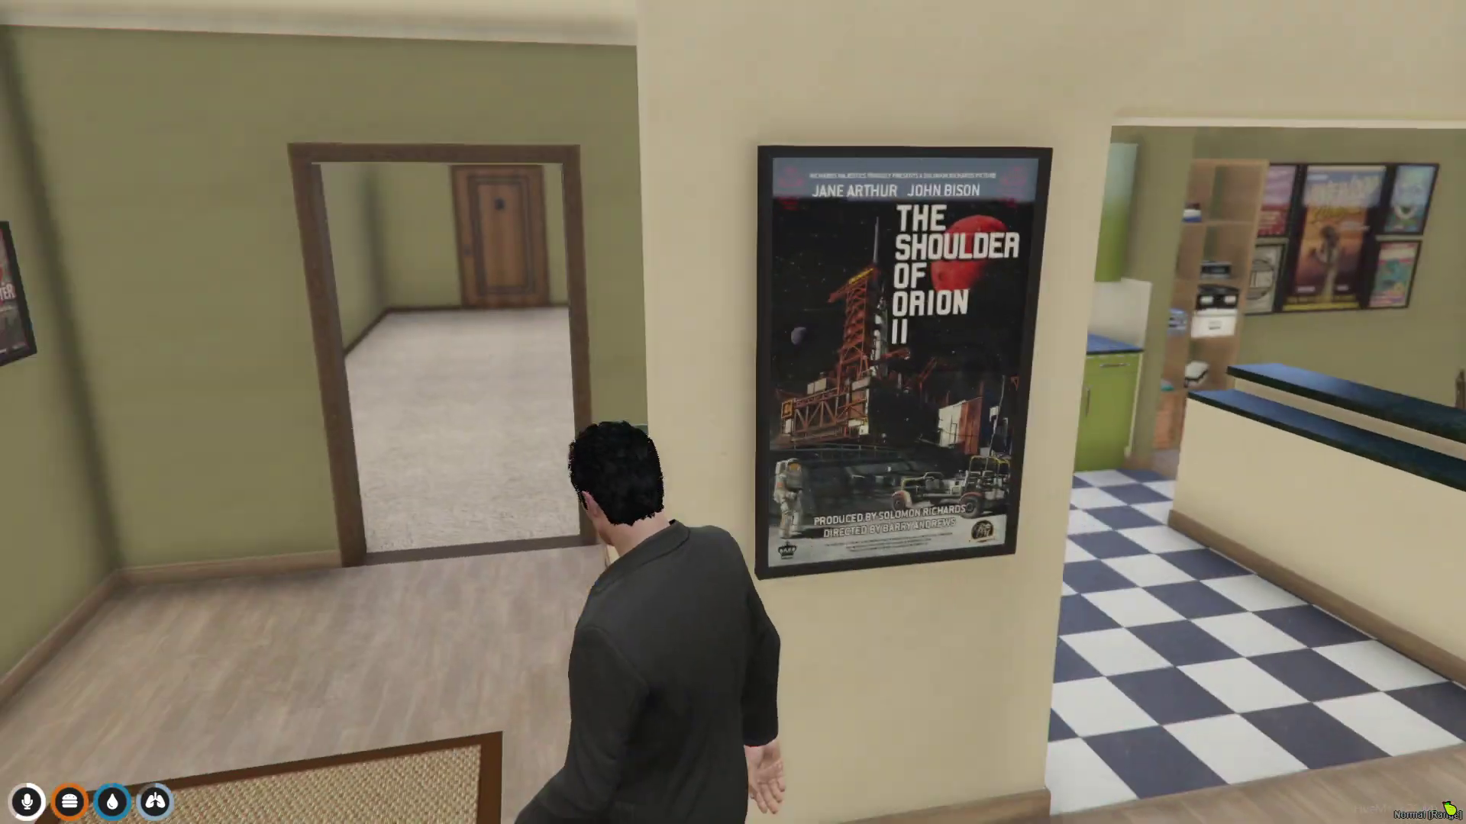
pyautogui.press('w')
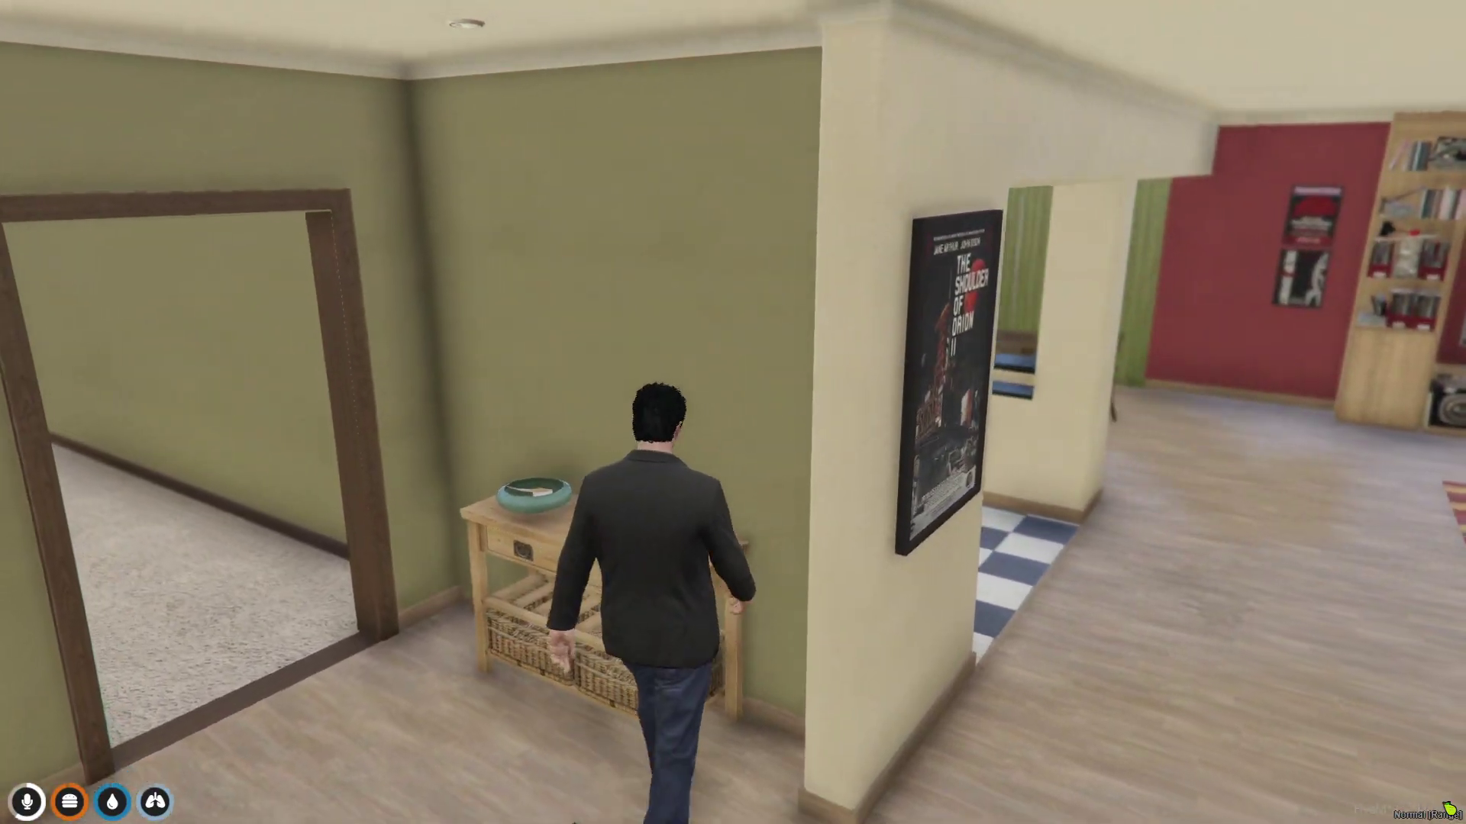
pyautogui.press('w')
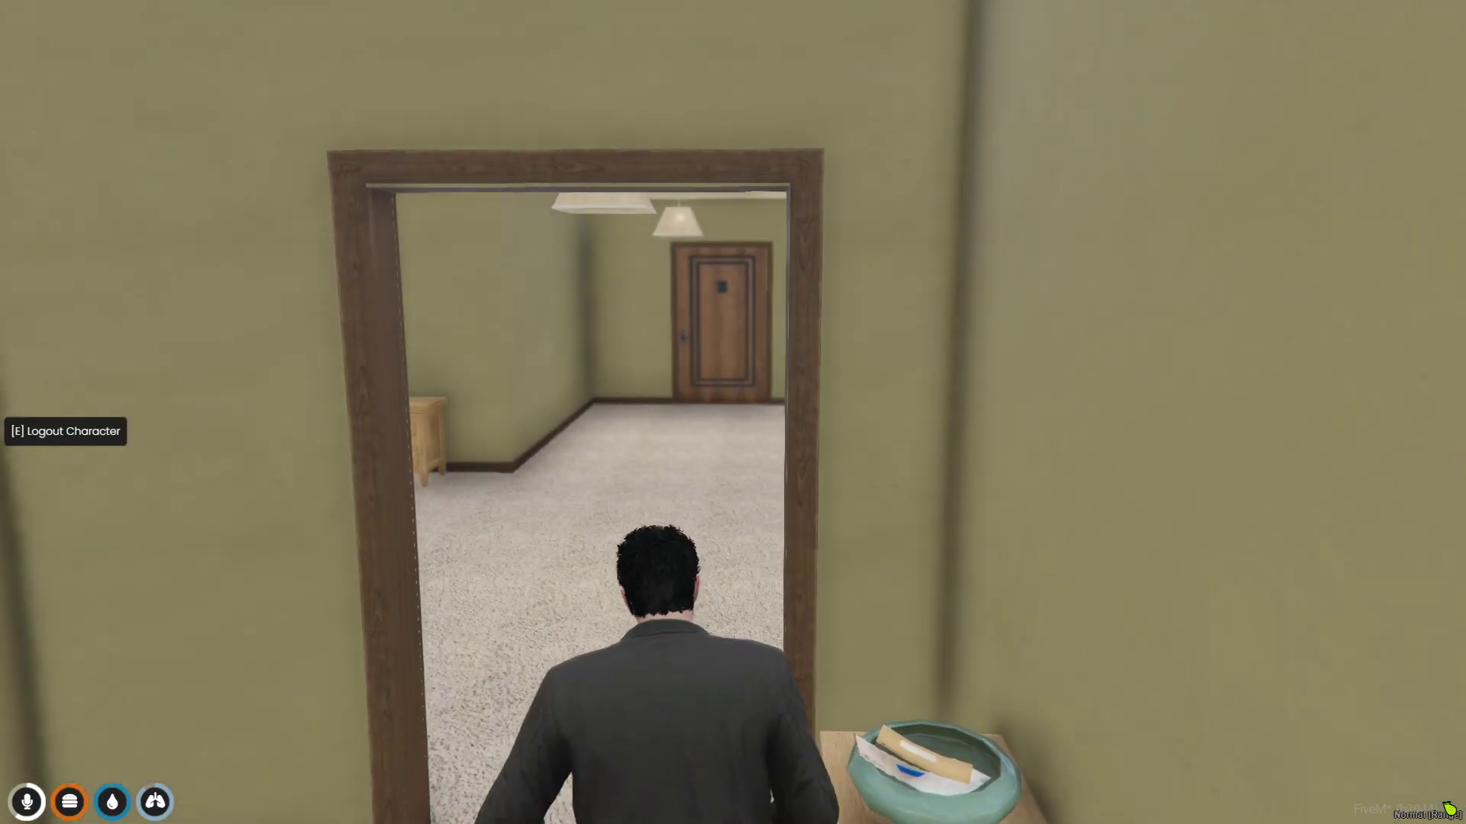
pyautogui.press('w')
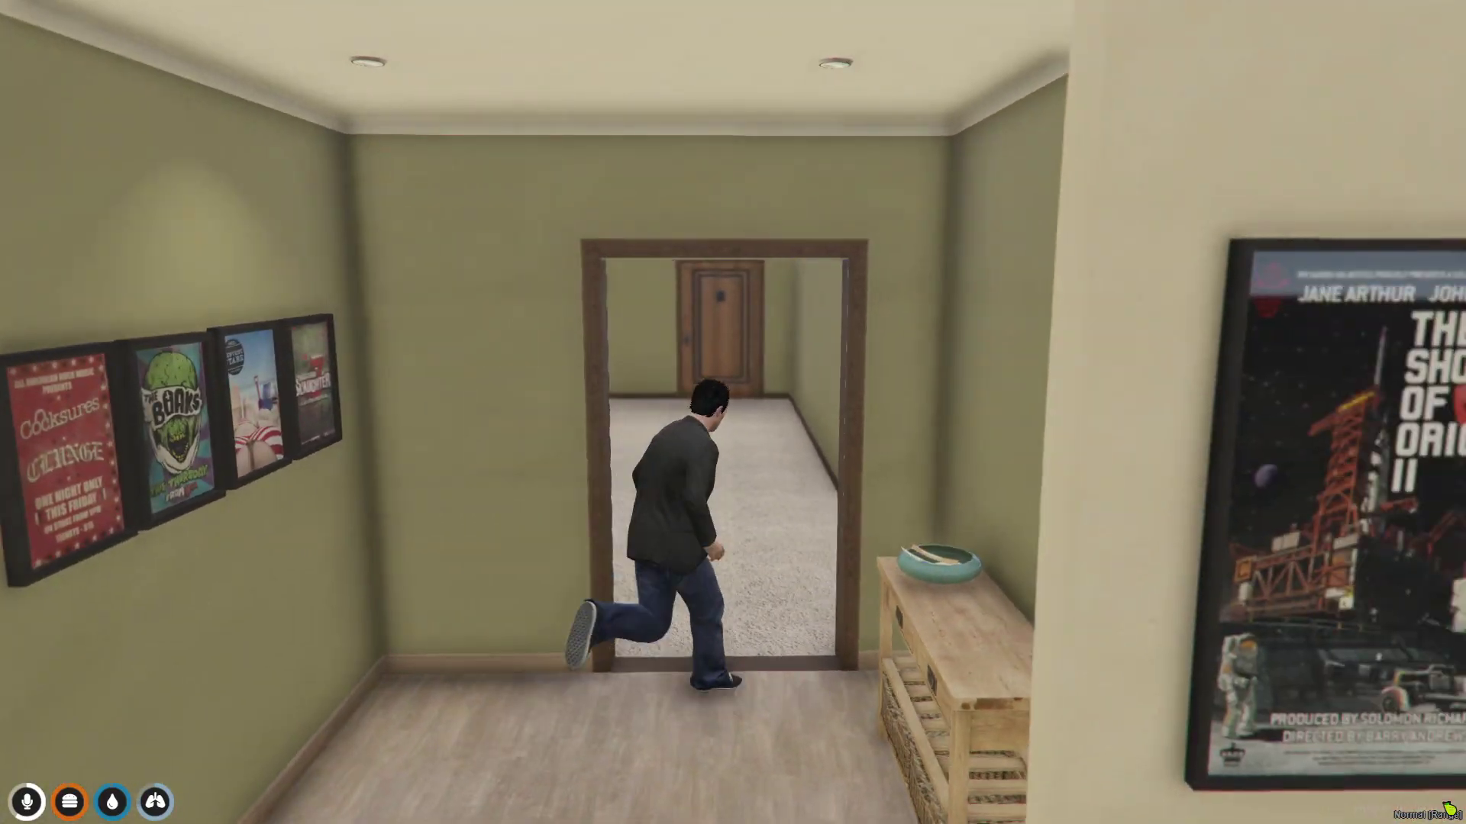
pyautogui.press('w')
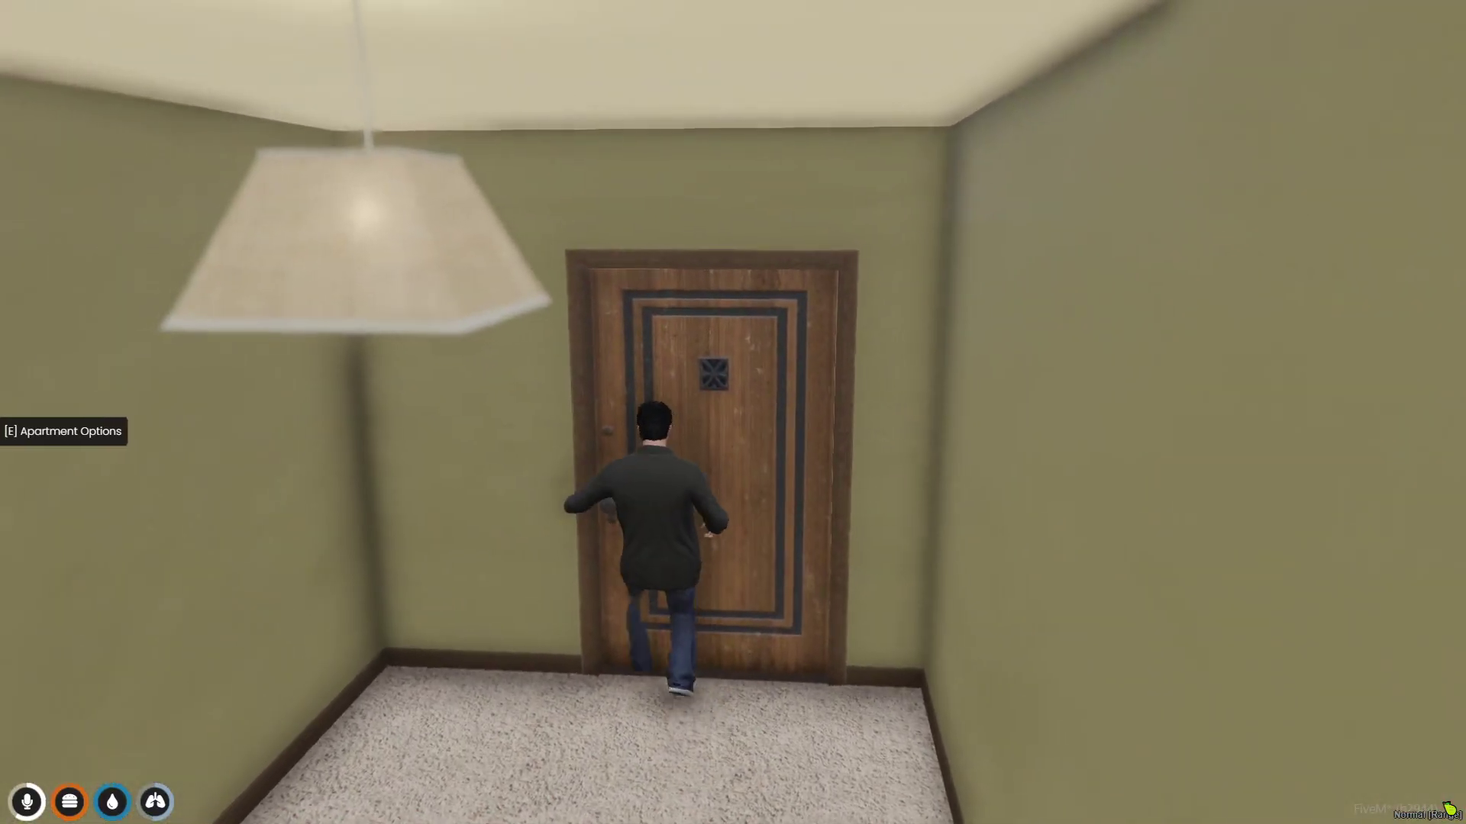
pyautogui.press('e')
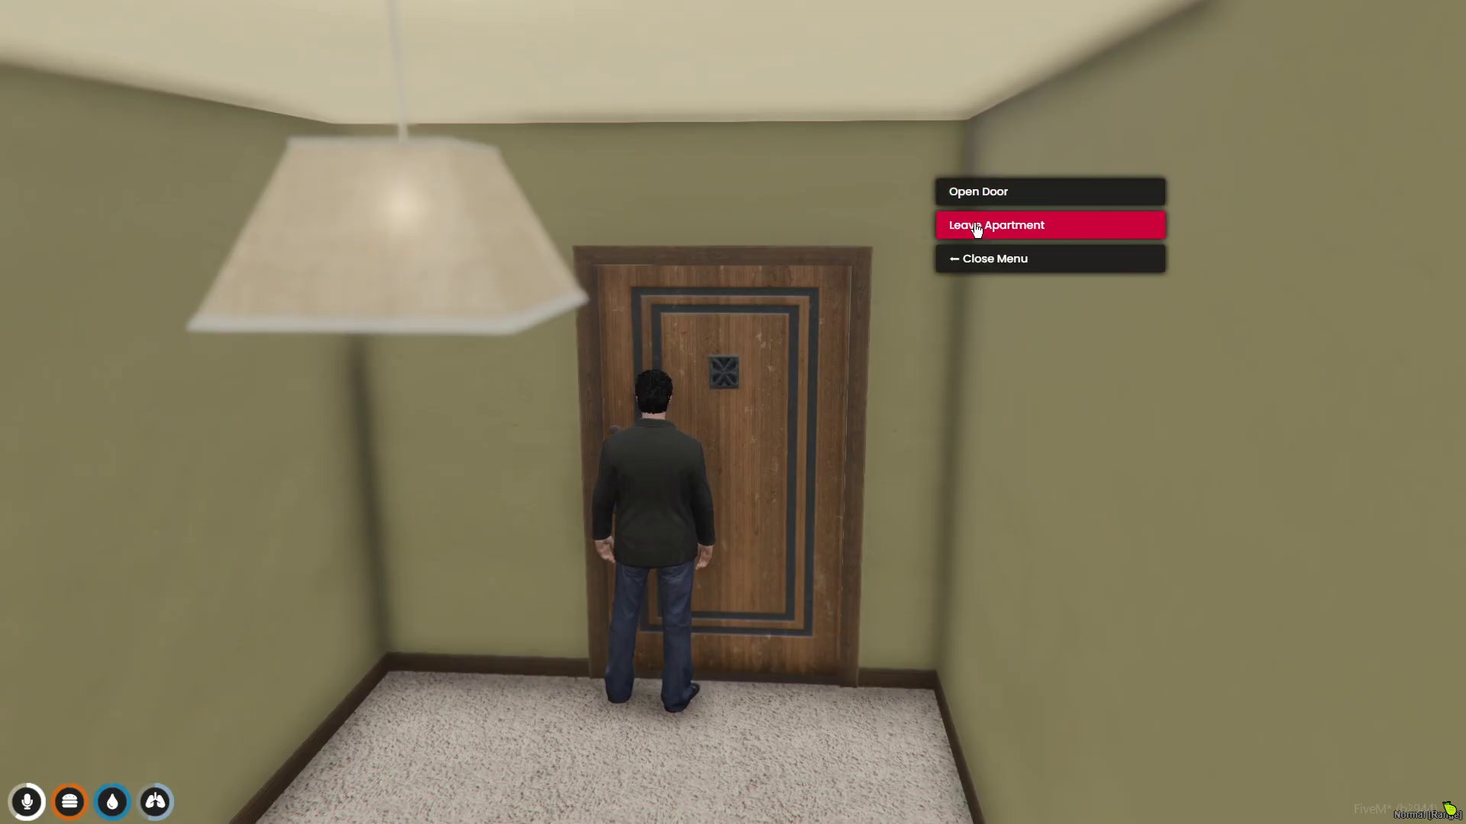
pyautogui.click(976, 229)
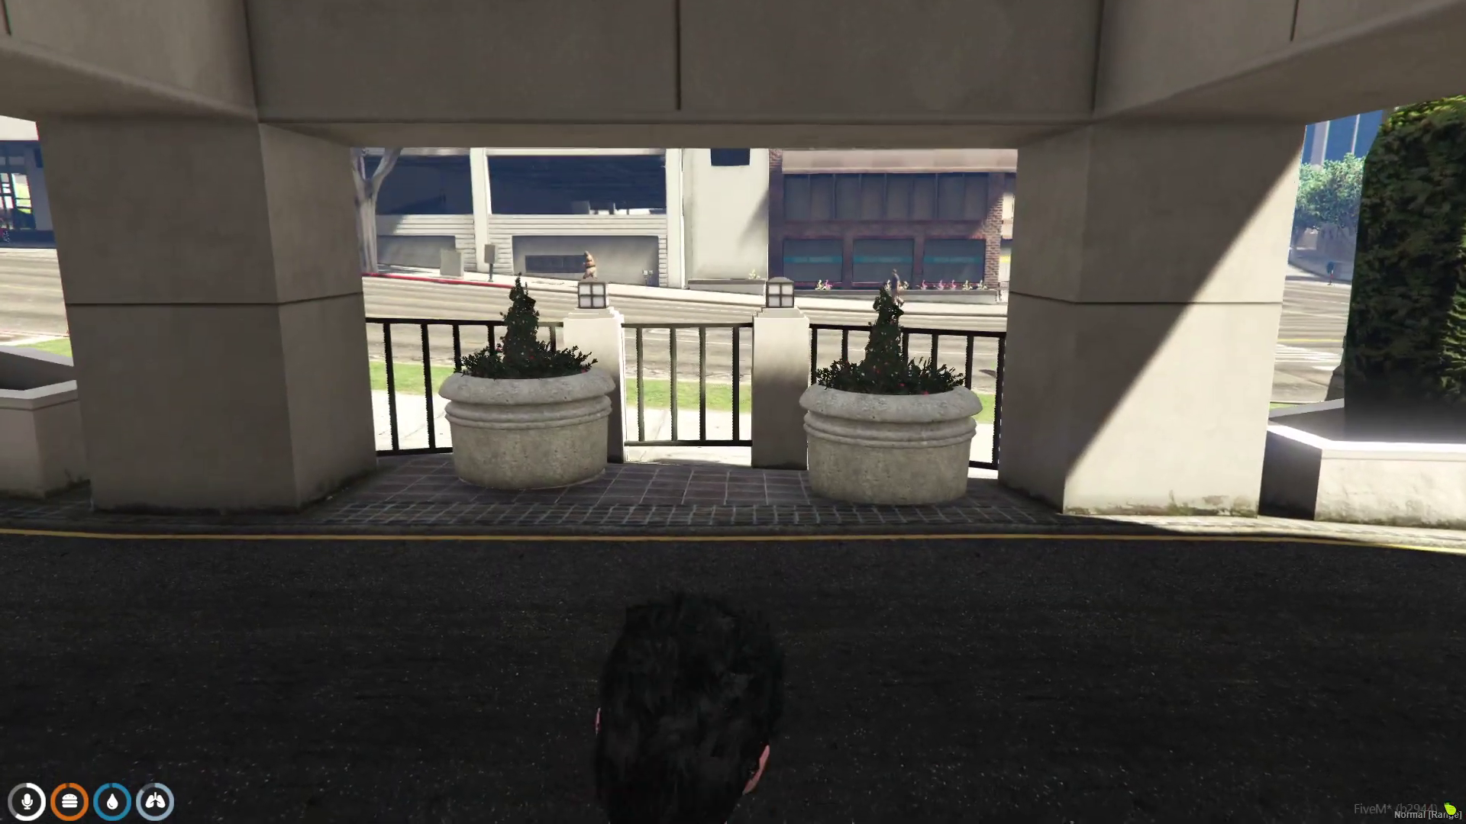
# Walk up the driveway onto the sidewalk toward the street and bring up the pause-menu map
pyautogui.press('w')
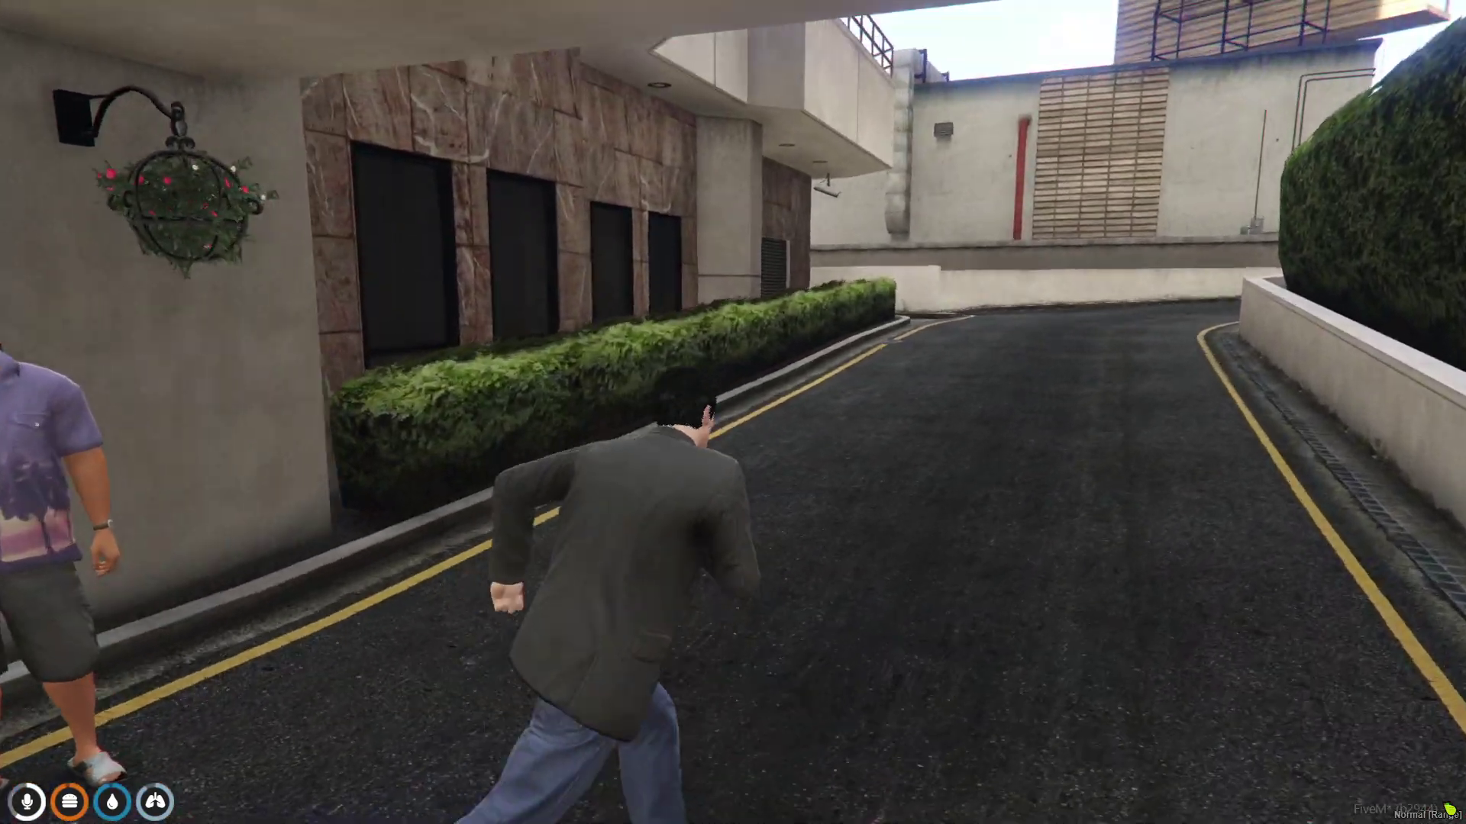
pyautogui.press('w')
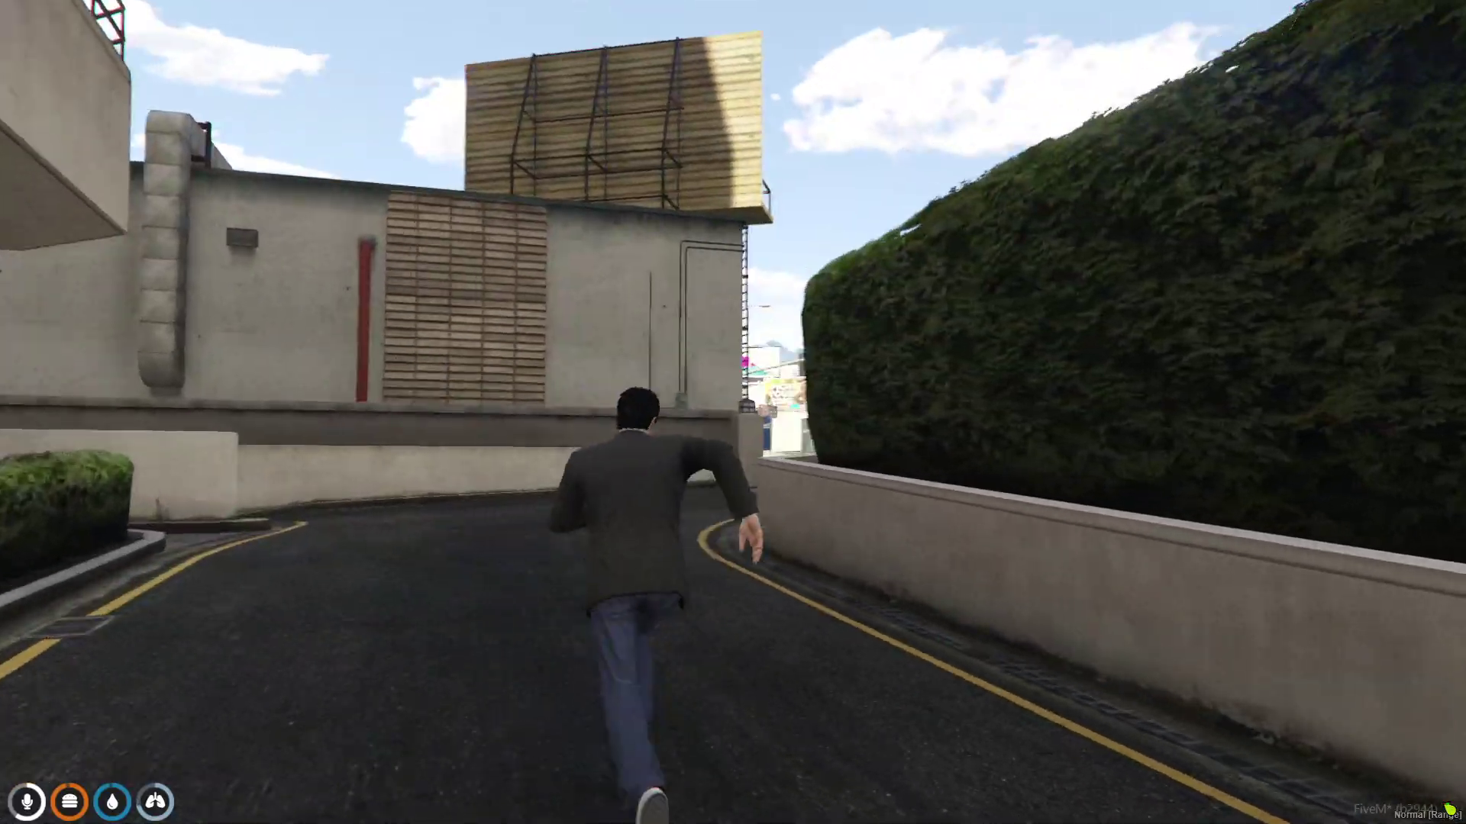
pyautogui.press('w')
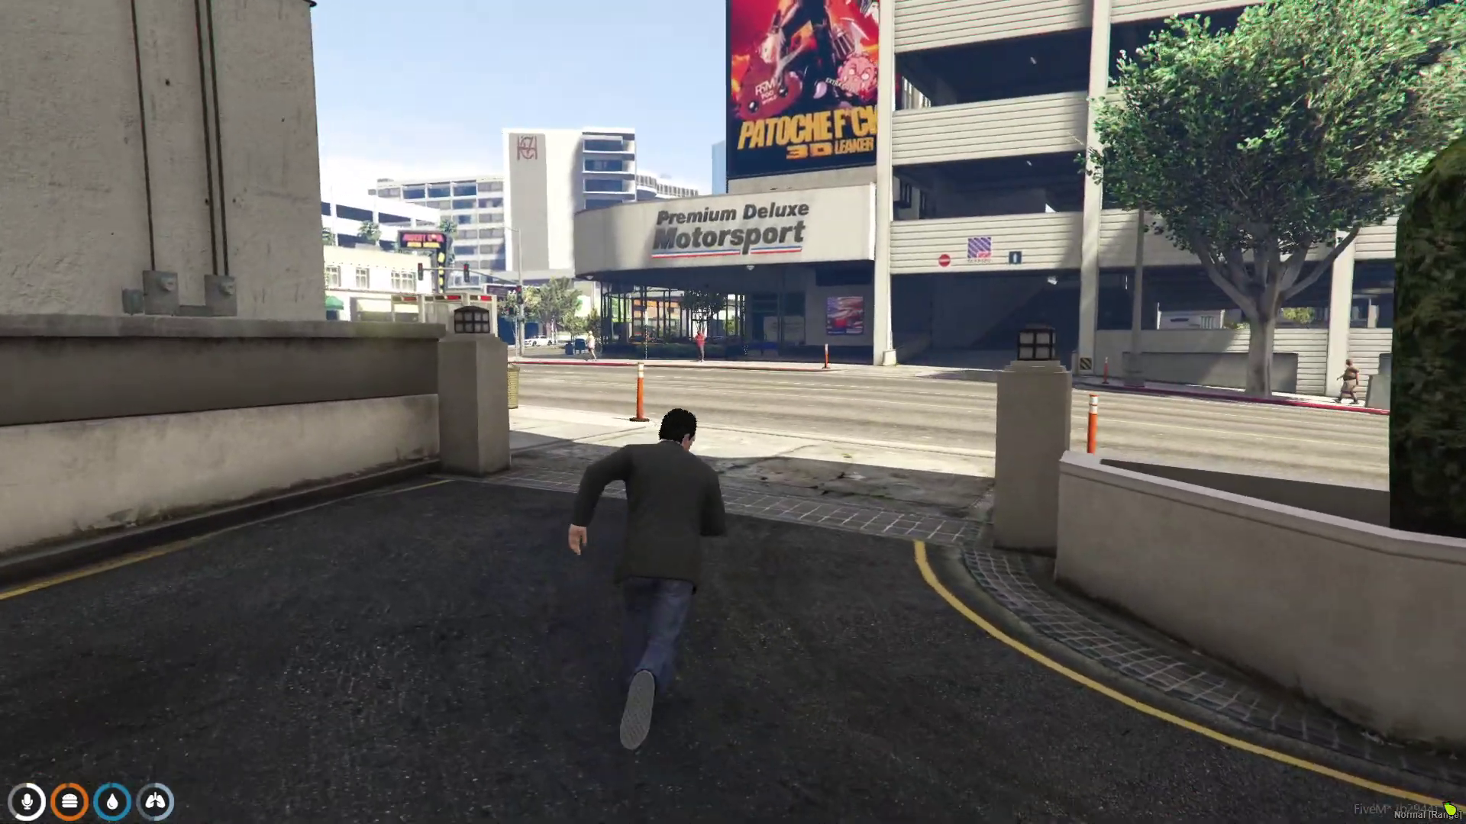
pyautogui.press('w')
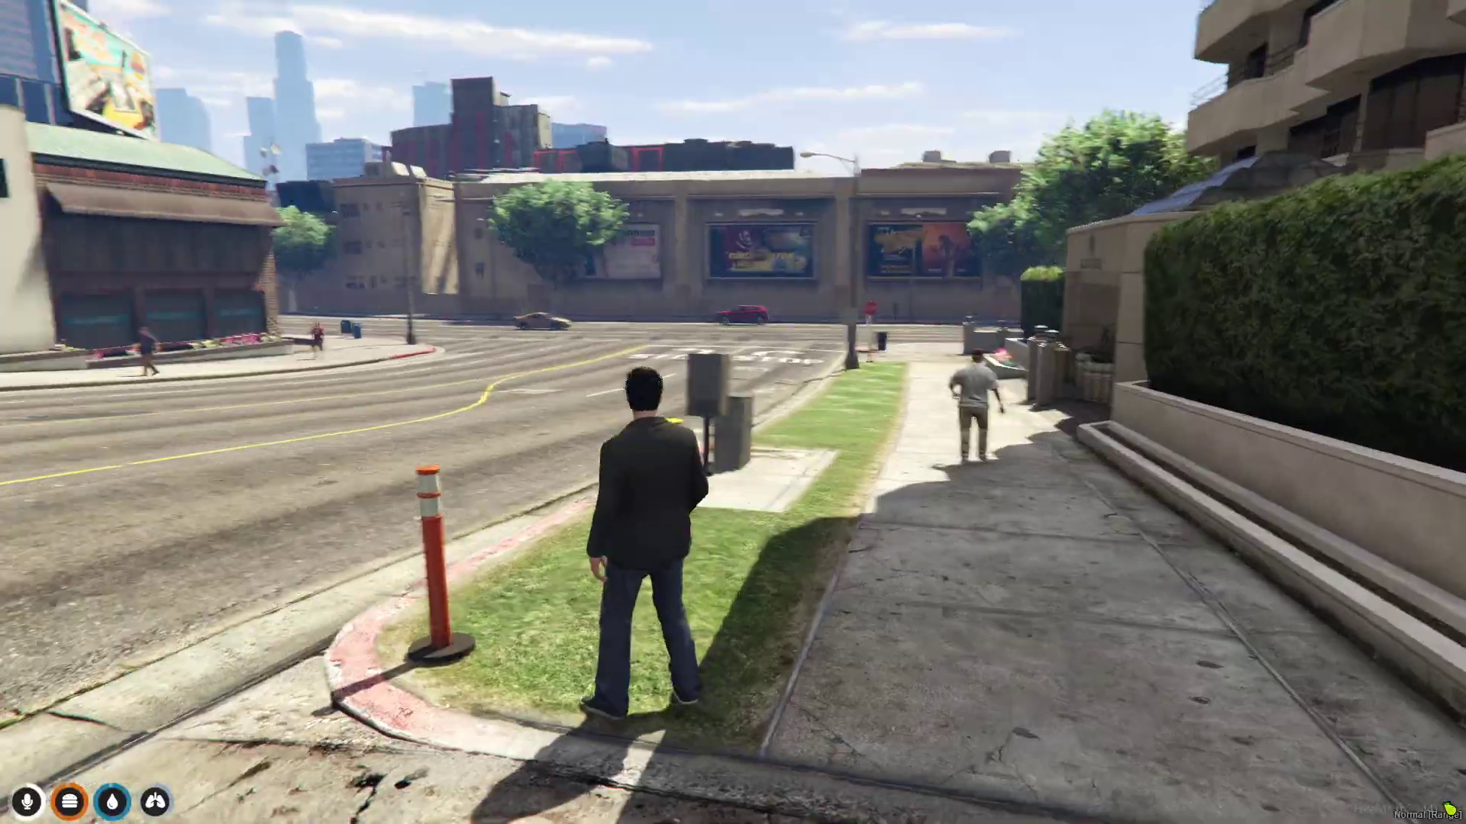
pyautogui.press('s')
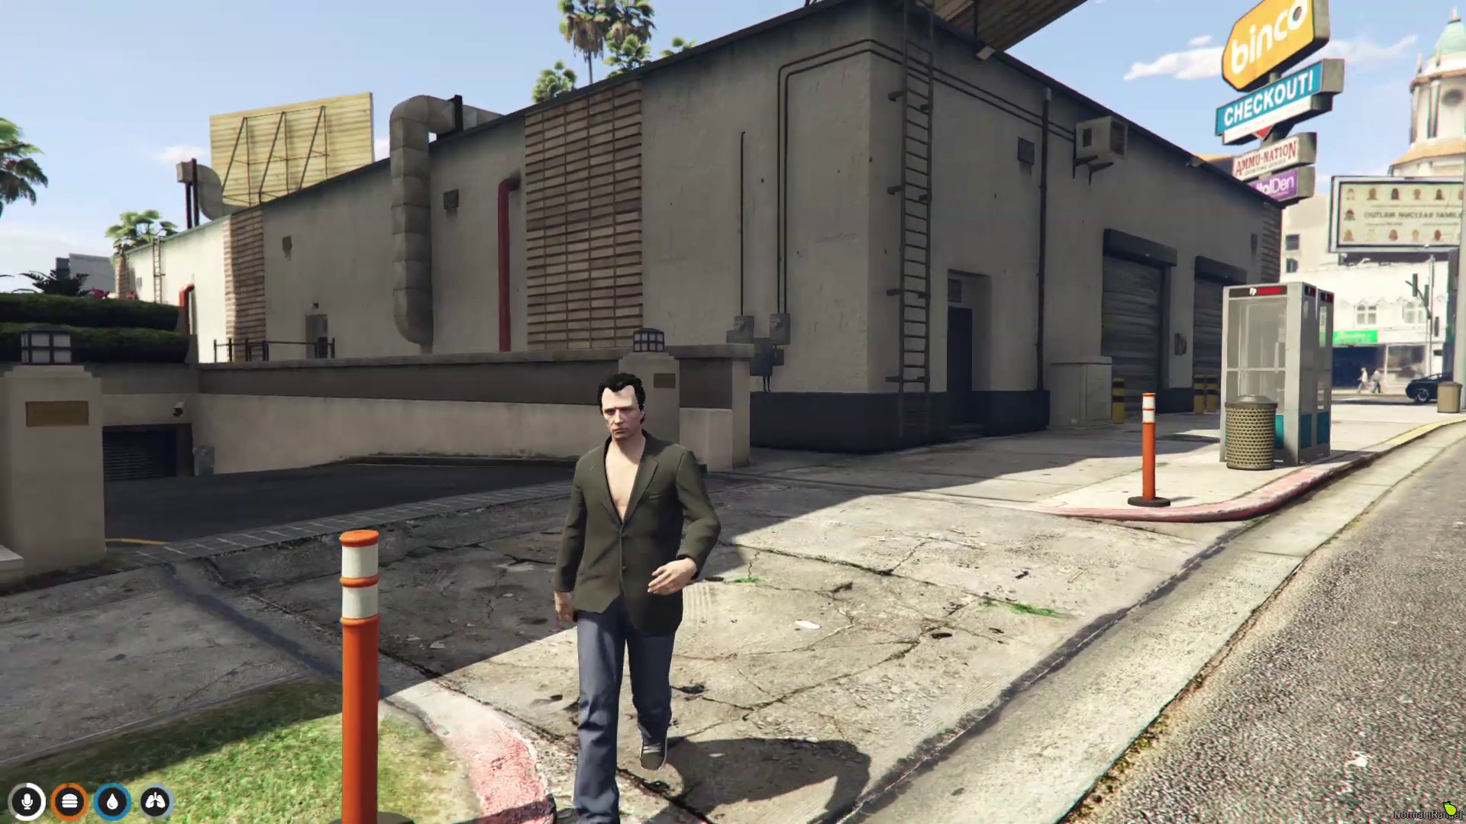
pyautogui.press('s')
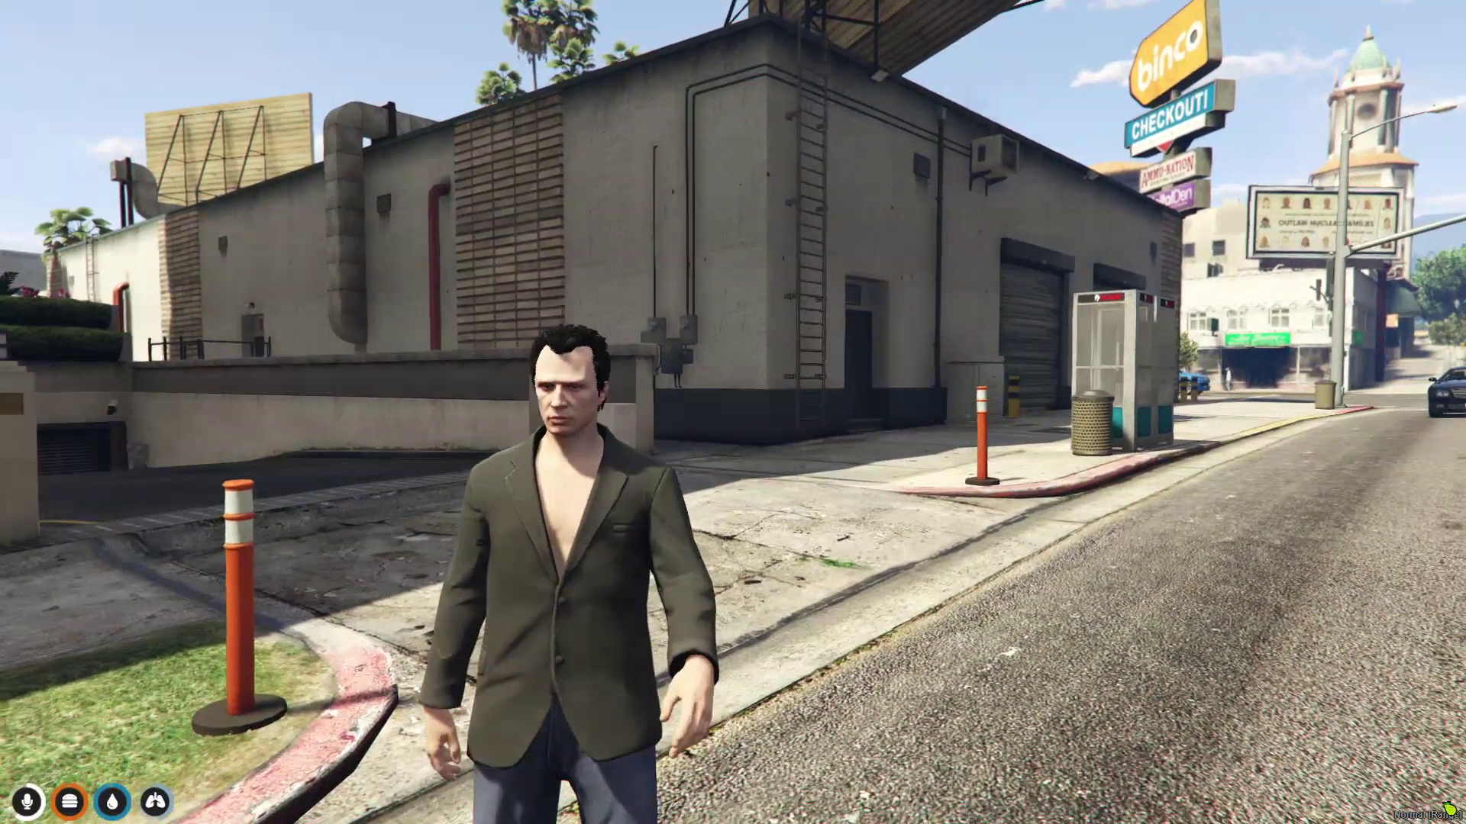
pyautogui.press('s')
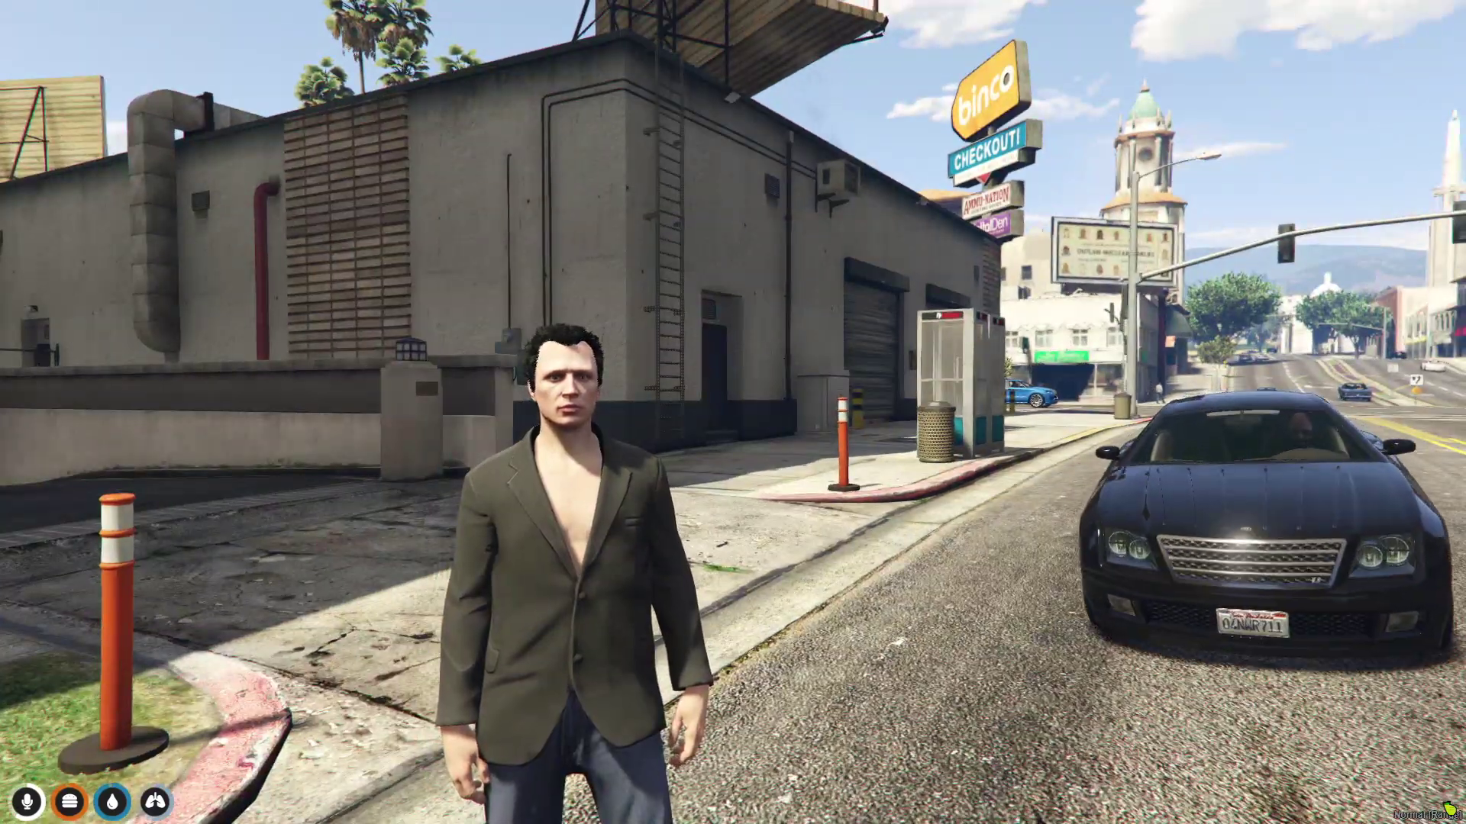
pyautogui.press('Escape')
# View the city map full screen, zoom out and pan toward Little Seoul, then close it
pyautogui.click(791, 517)
pyautogui.scroll(-5, 795, 510)
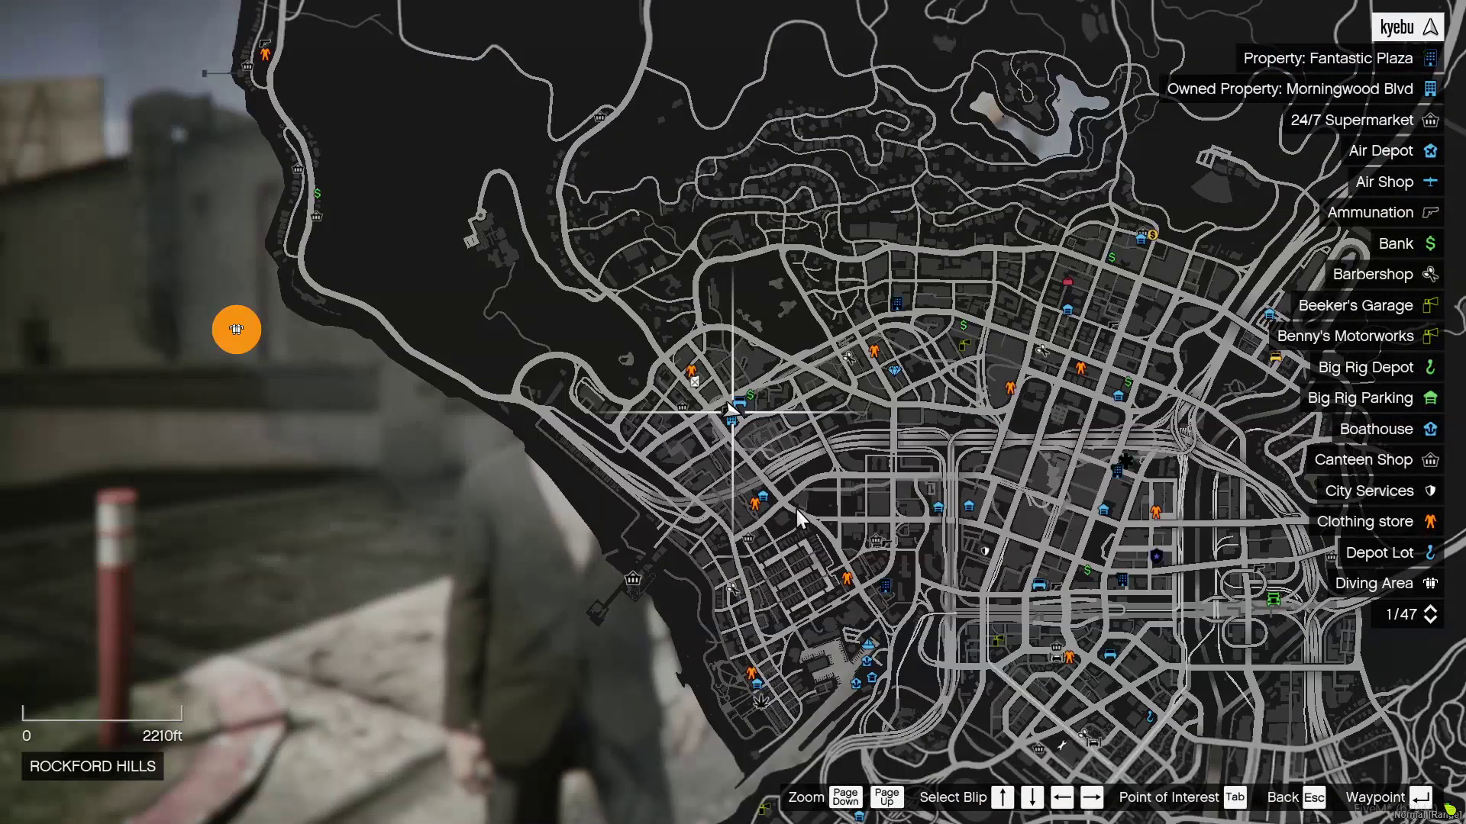
pyautogui.moveTo(1052, 473); pyautogui.dragTo(782, 458)
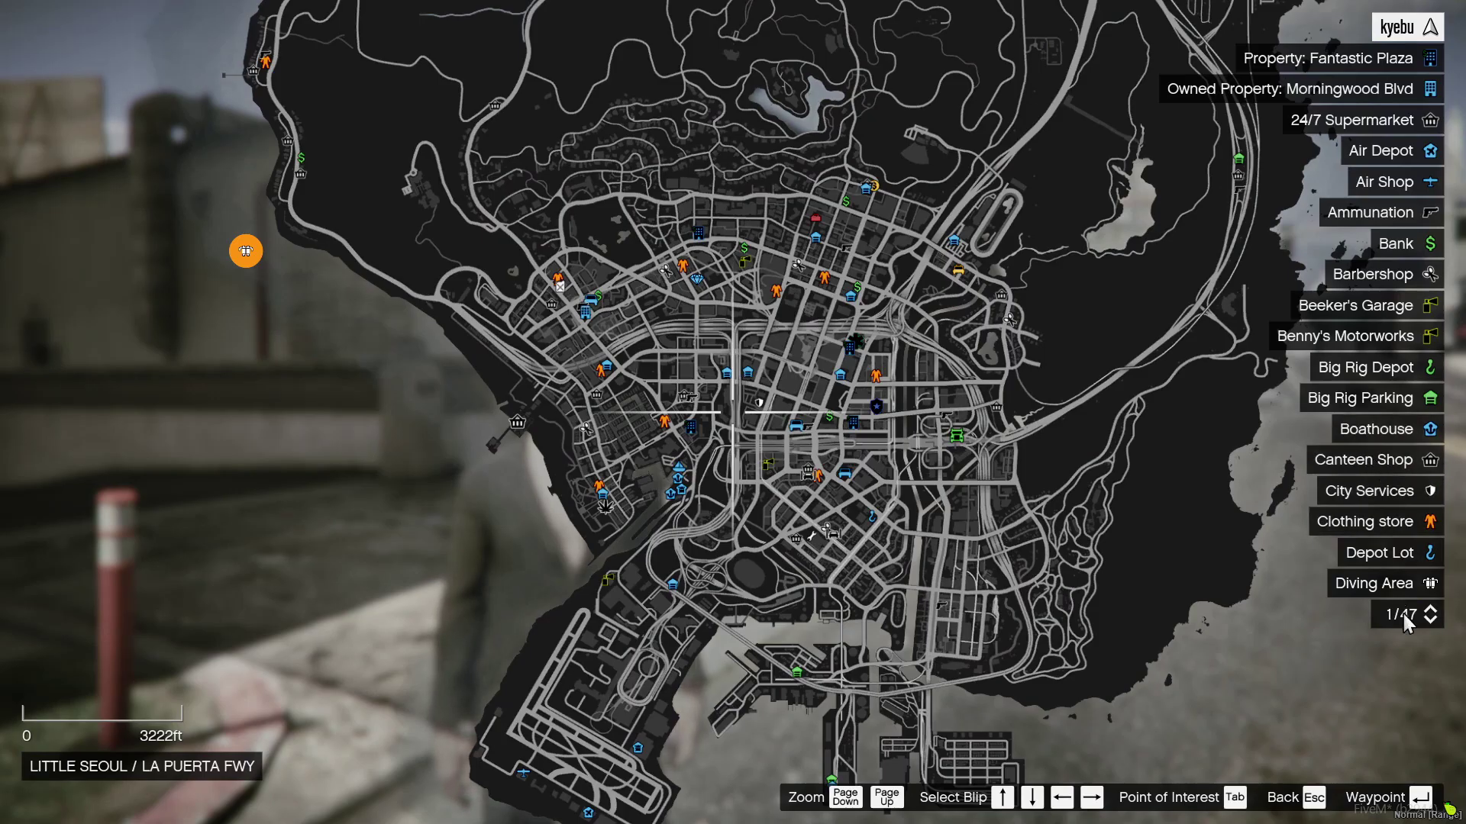
pyautogui.press('Escape')
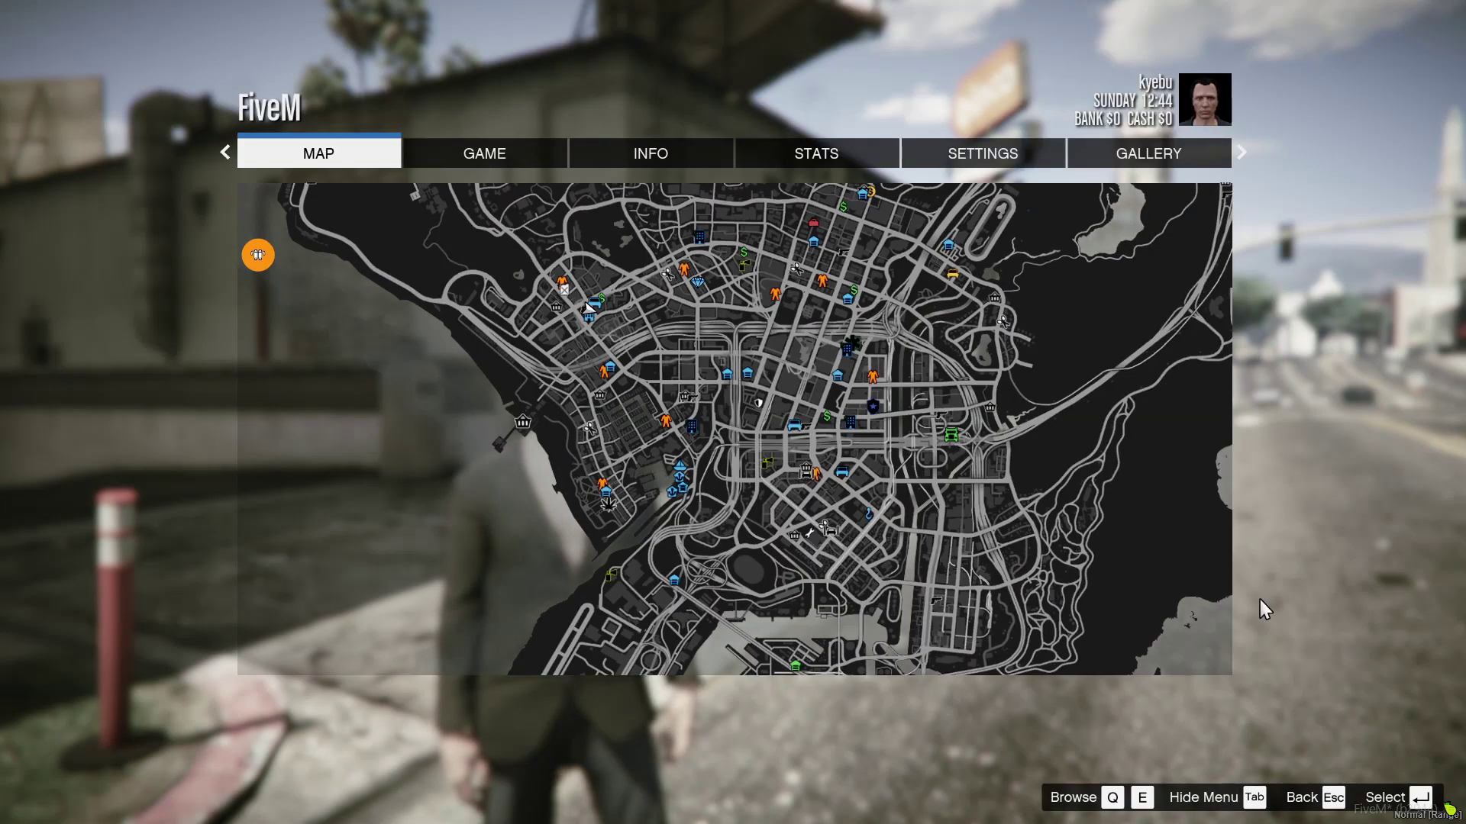
pyautogui.press('Escape')
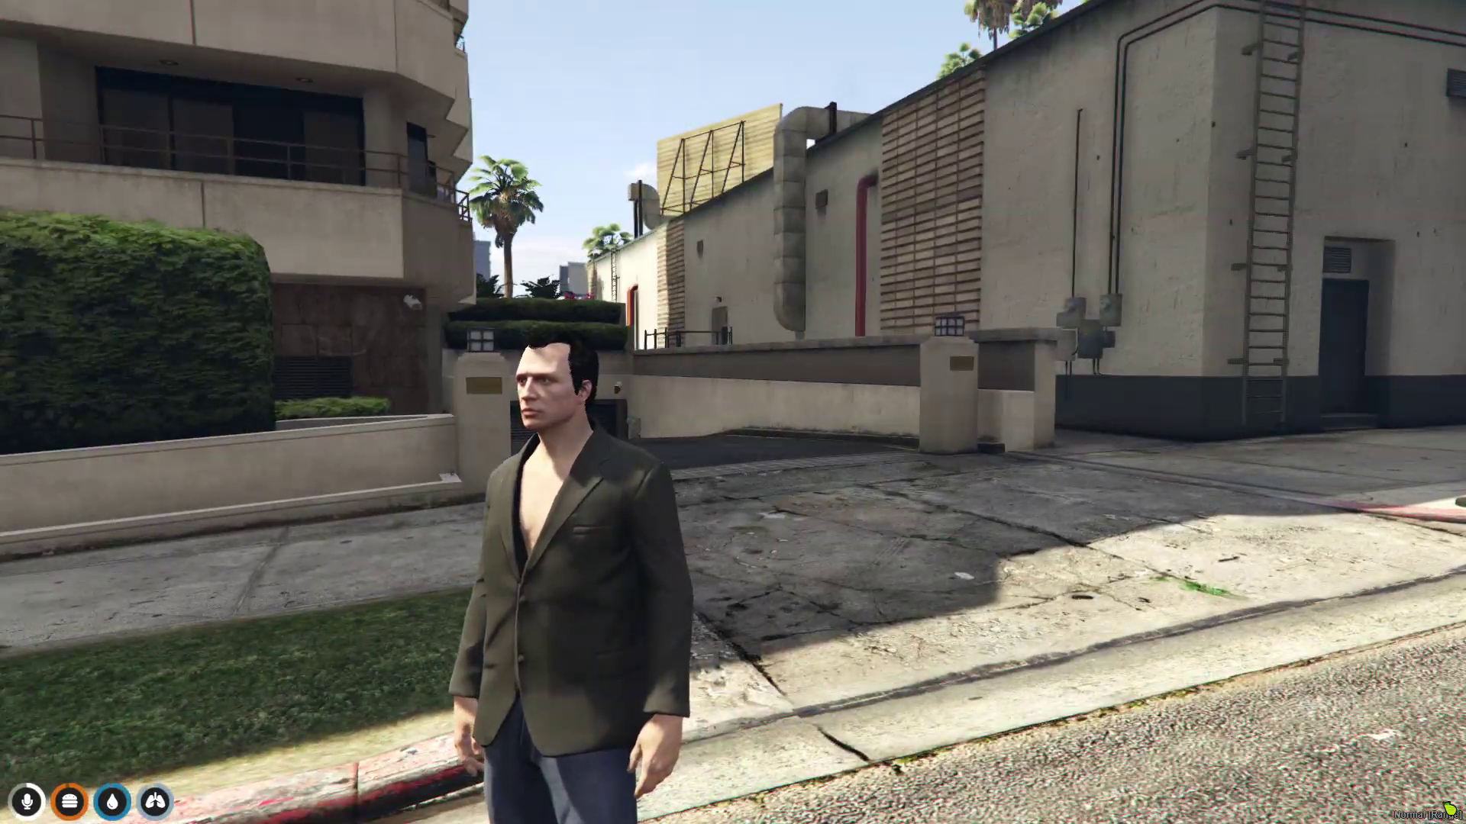